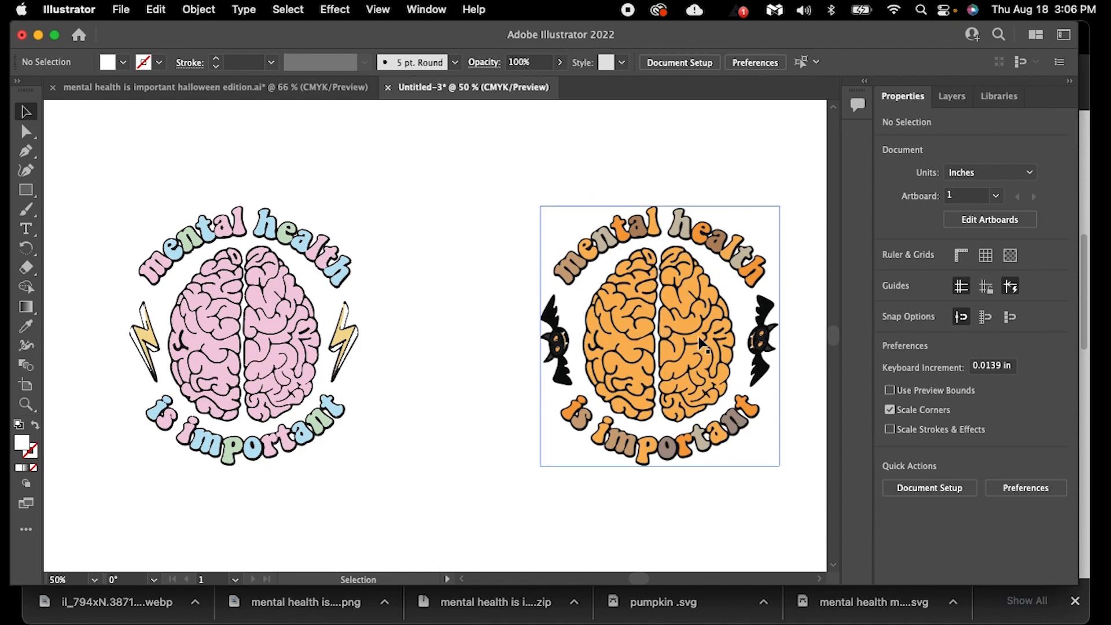
pyautogui.click(649, 440)
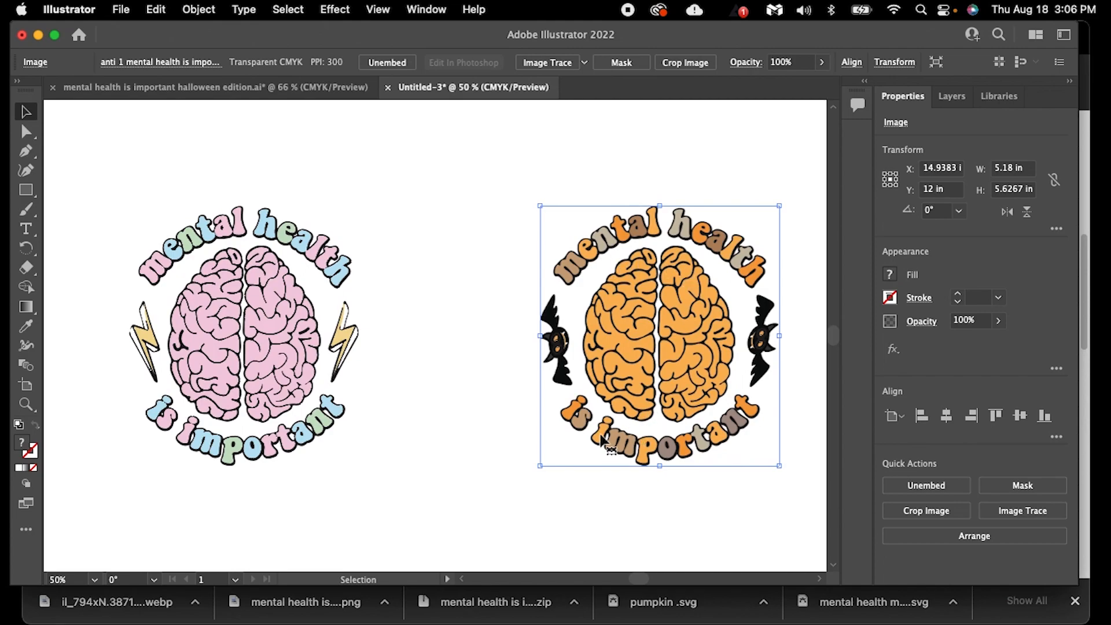
pyautogui.click(509, 437)
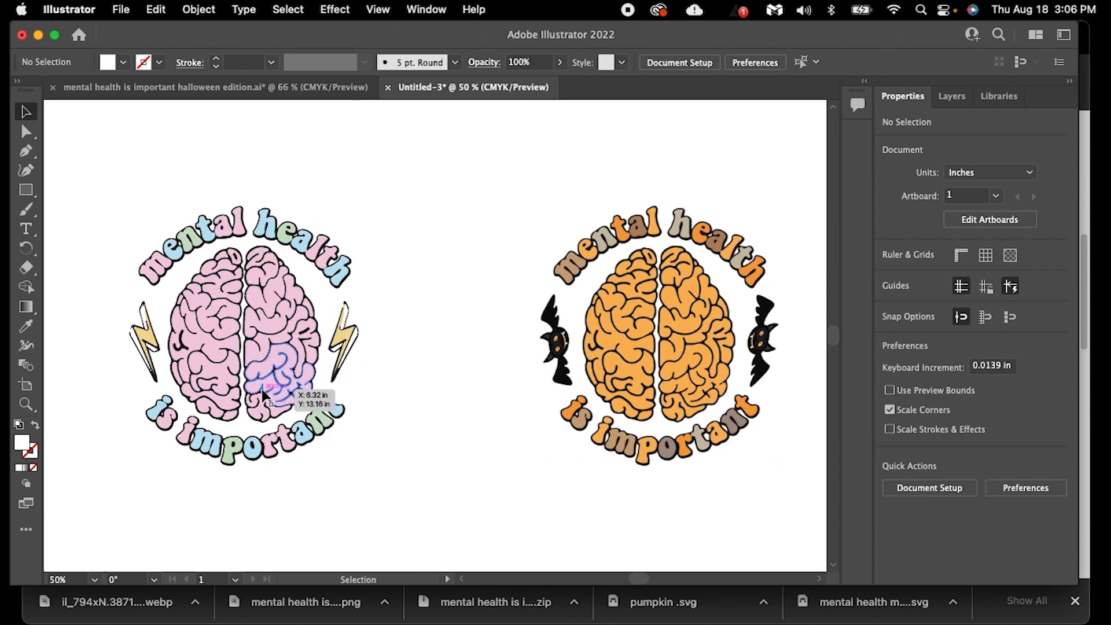
# Switch to Chrome and review the download instructions and first row of free designs on the Flash Custom Transfers free stock images page.
pyautogui.click(164, 610)
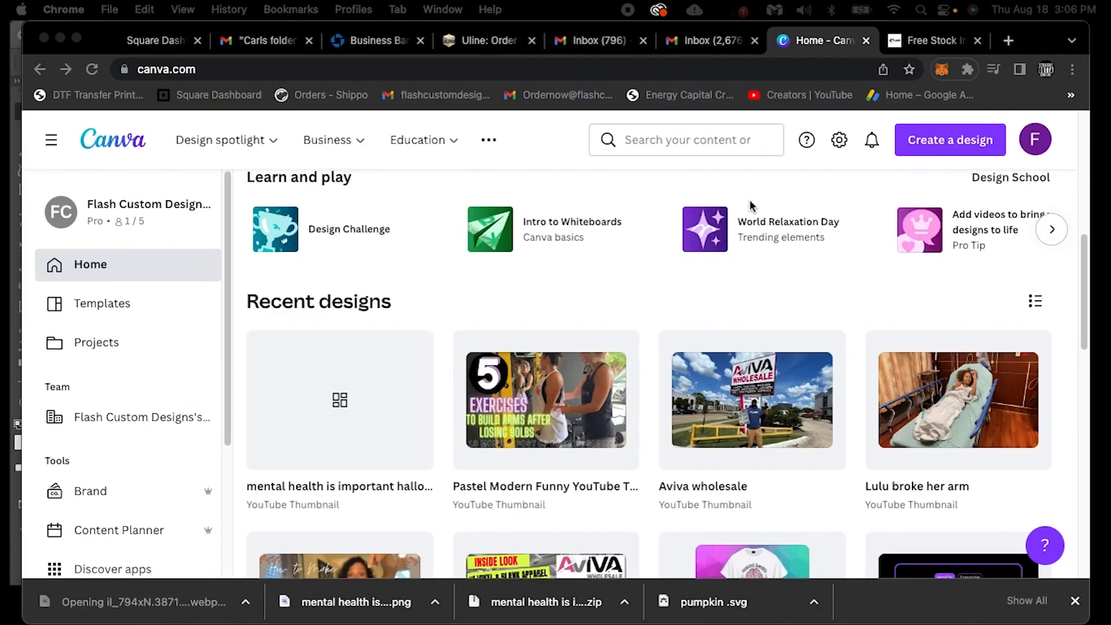
pyautogui.click(907, 39)
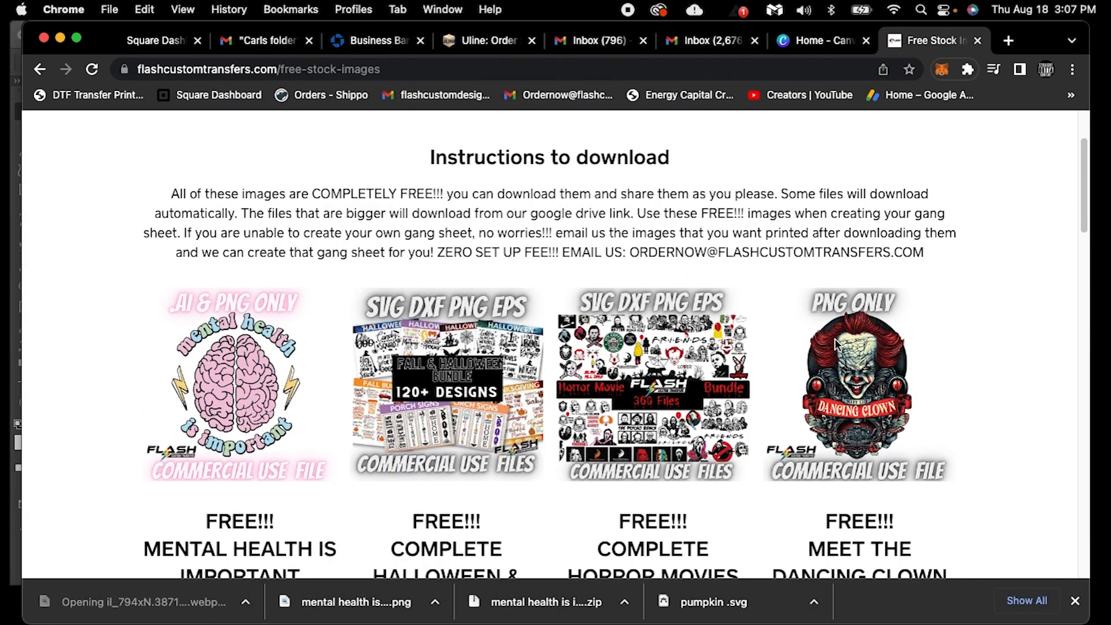
pyautogui.scroll(1, 1016, 351)
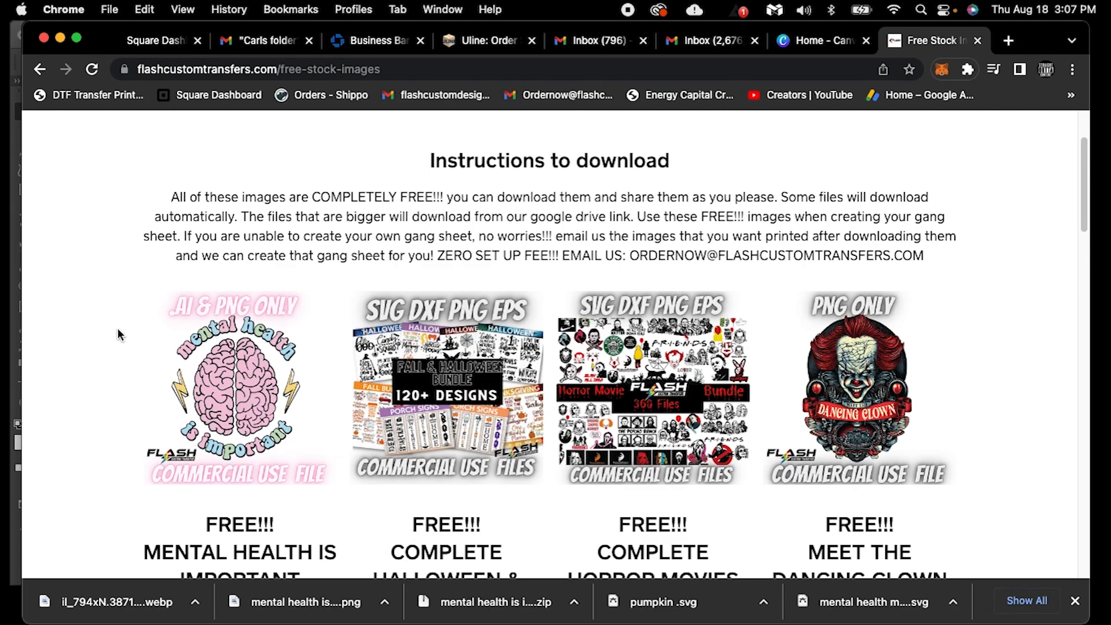
pyautogui.scroll(3, 147, 300)
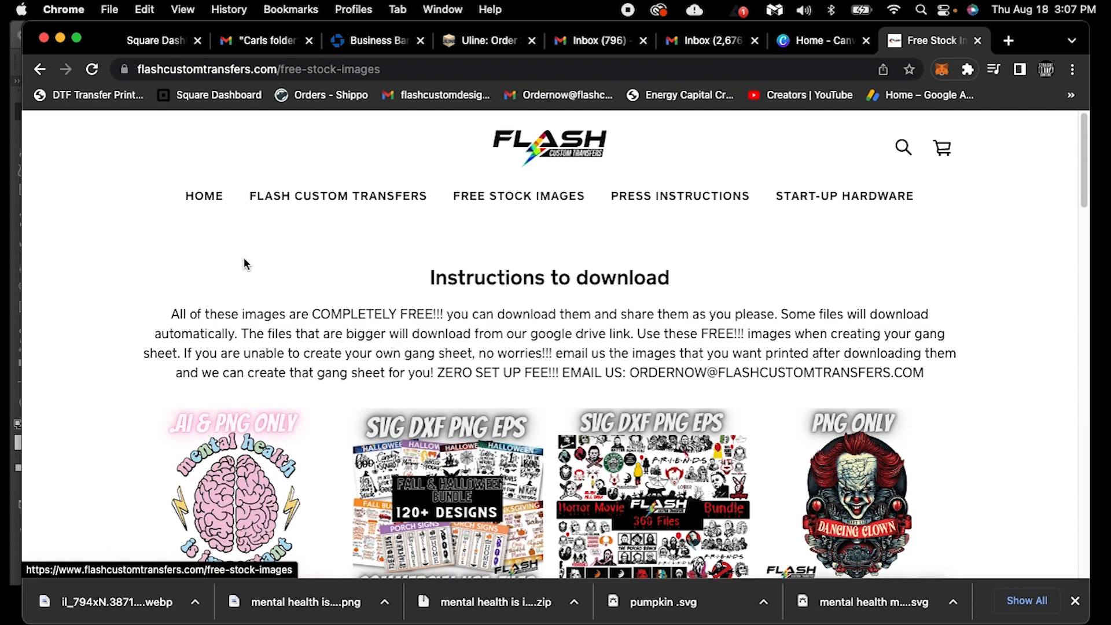
pyautogui.scroll(-4, 168, 268)
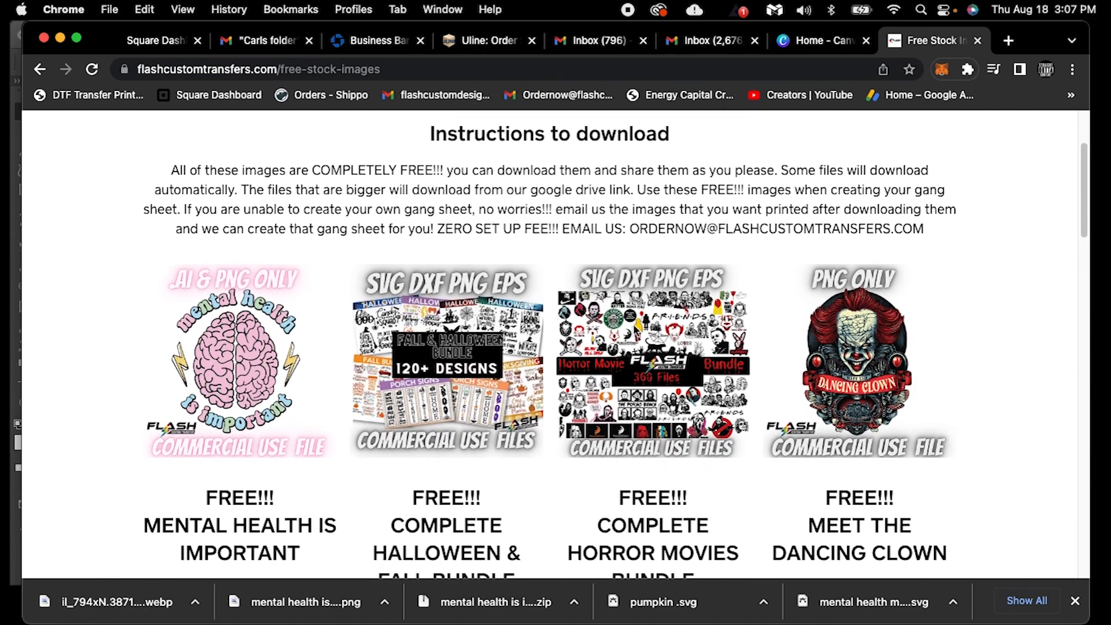
pyautogui.scroll(-3, 611, 380)
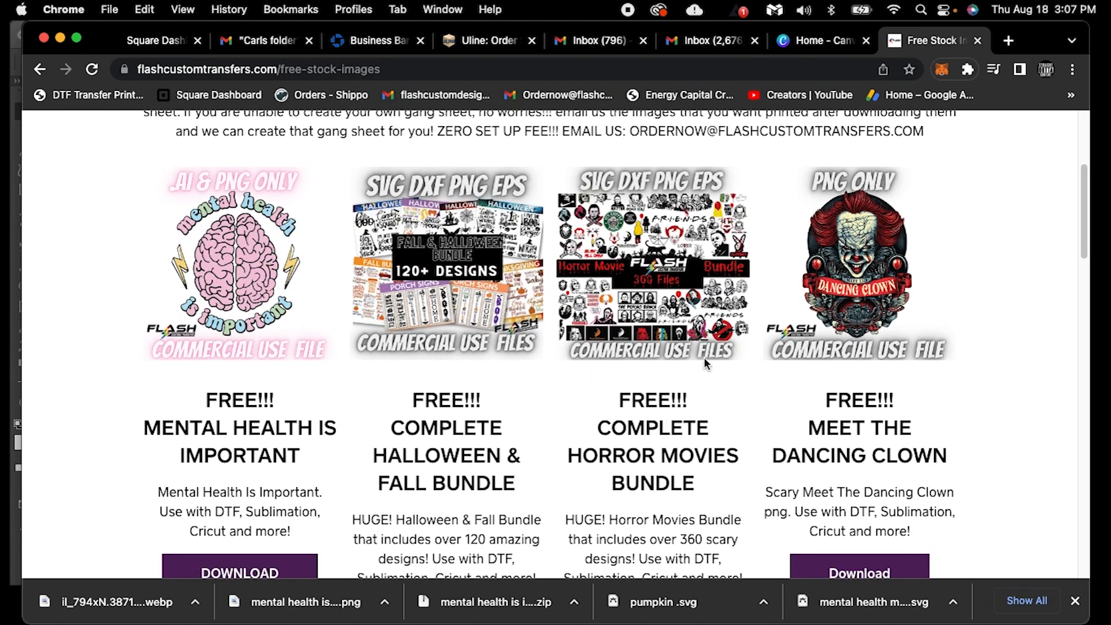
pyautogui.scroll(-2, 683, 286)
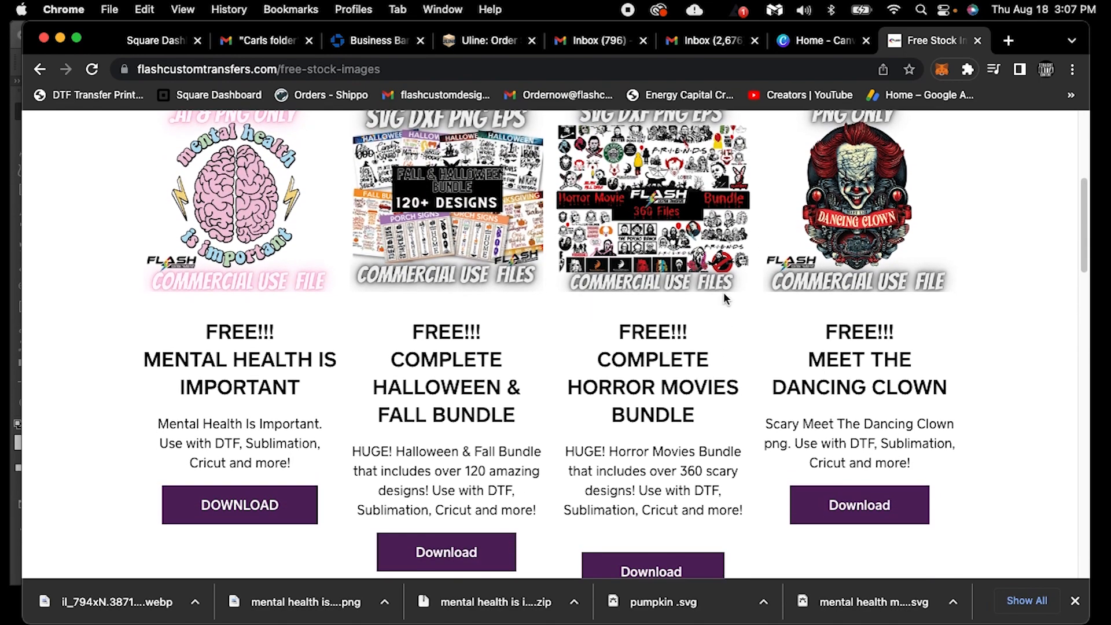
pyautogui.scroll(4, 874, 232)
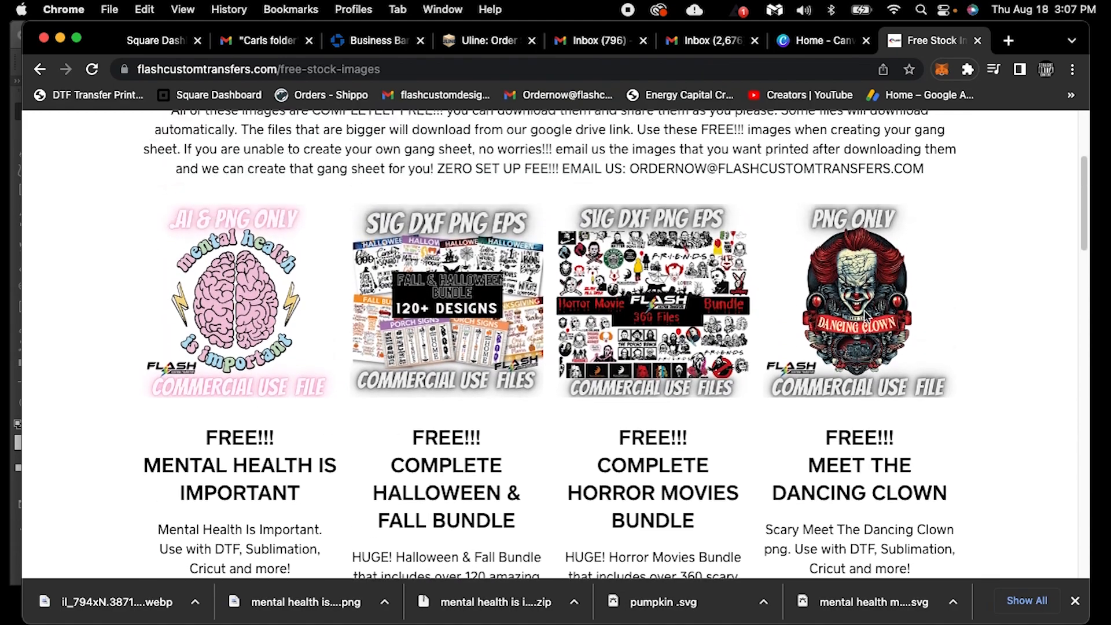
# Browse the rest of the free stock images page, including the Back to School bundles, and return to the first row of designs.
pyautogui.scroll(-5, 866, 315)
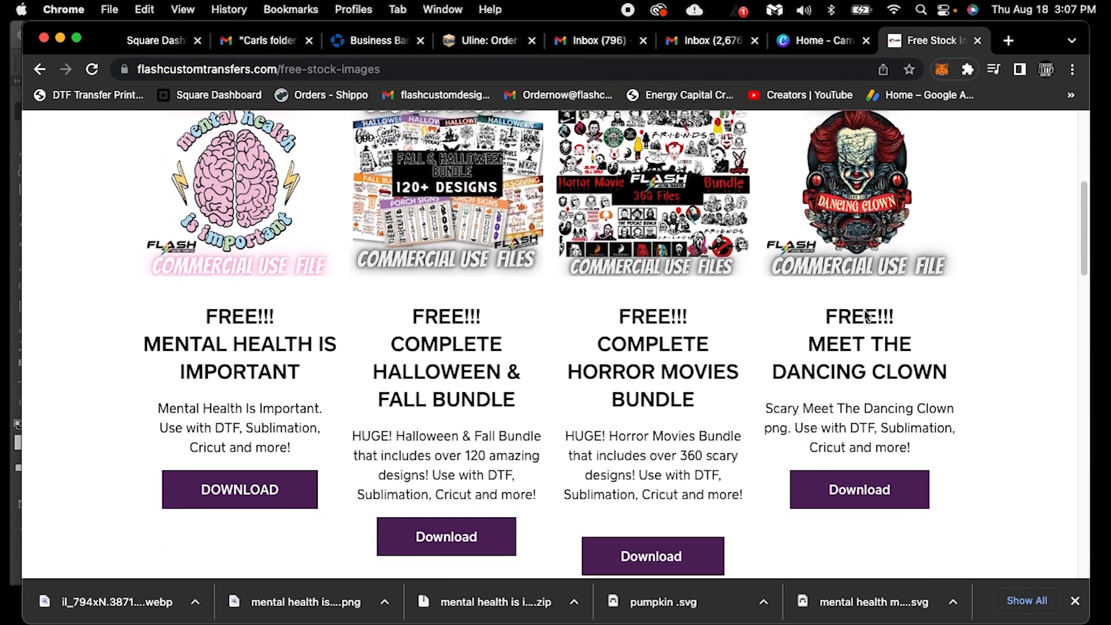
pyautogui.scroll(-10, 851, 300)
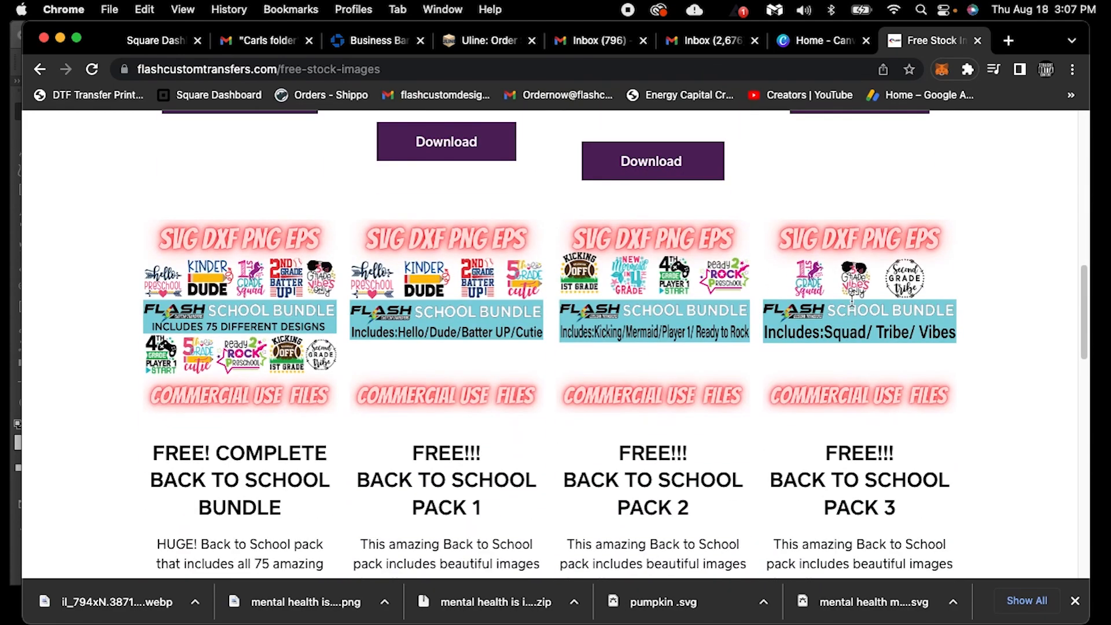
pyautogui.scroll(15, 480, 329)
pyautogui.scroll(-5, 862, 379)
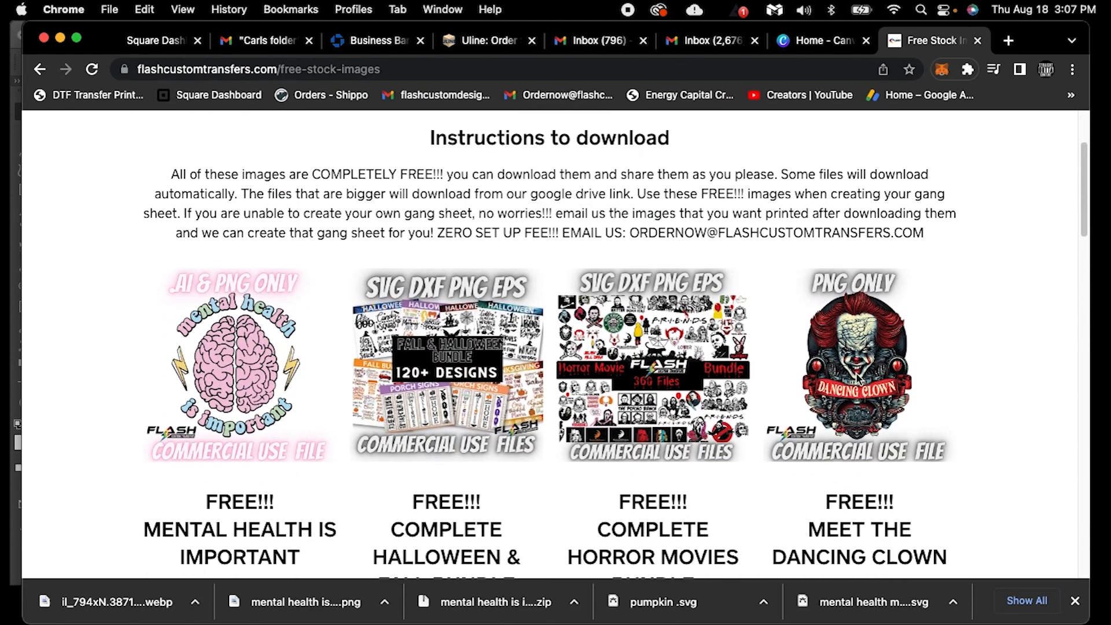
pyautogui.scroll(-10, 770, 368)
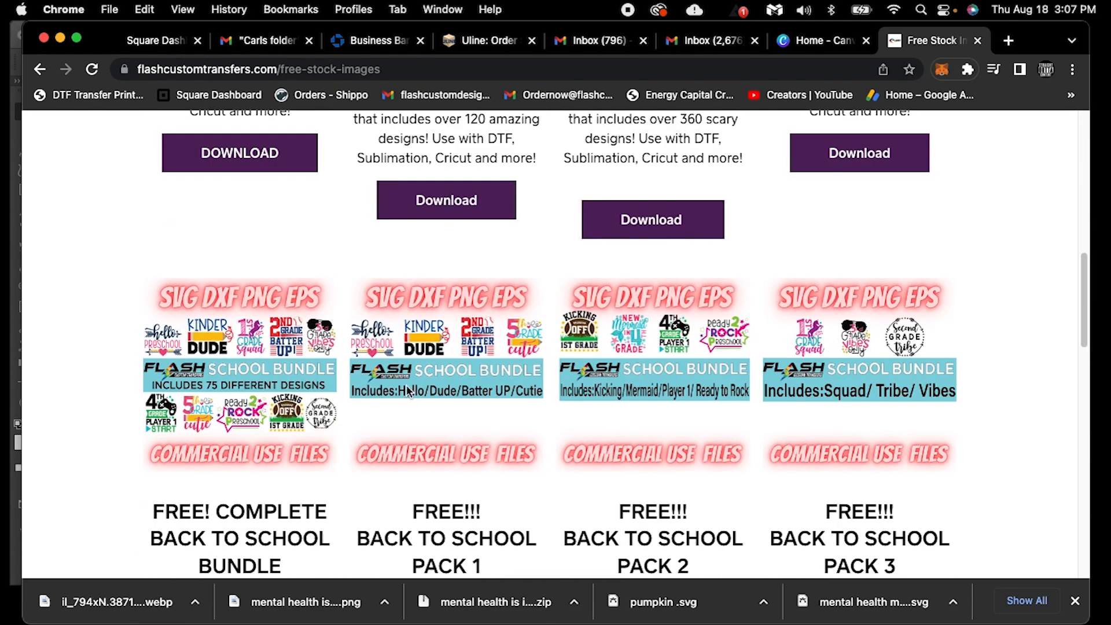
pyautogui.scroll(-20, 408, 391)
pyautogui.scroll(-2, 405, 392)
pyautogui.scroll(5, 404, 392)
pyautogui.scroll(7, 520, 393)
pyautogui.scroll(20, 451, 376)
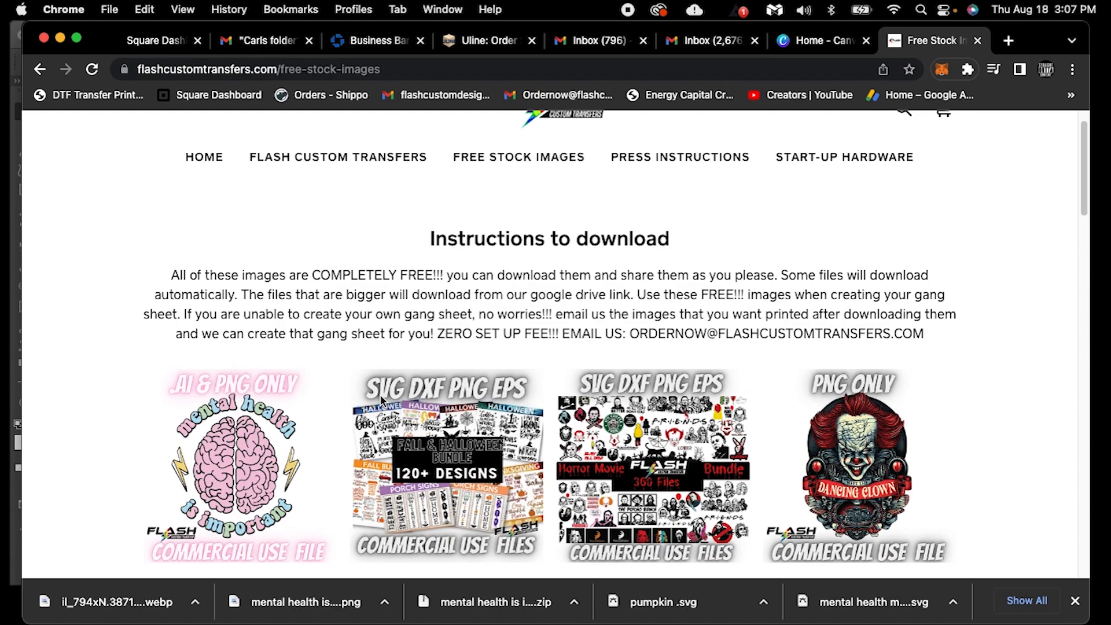
pyautogui.scroll(-3, 325, 431)
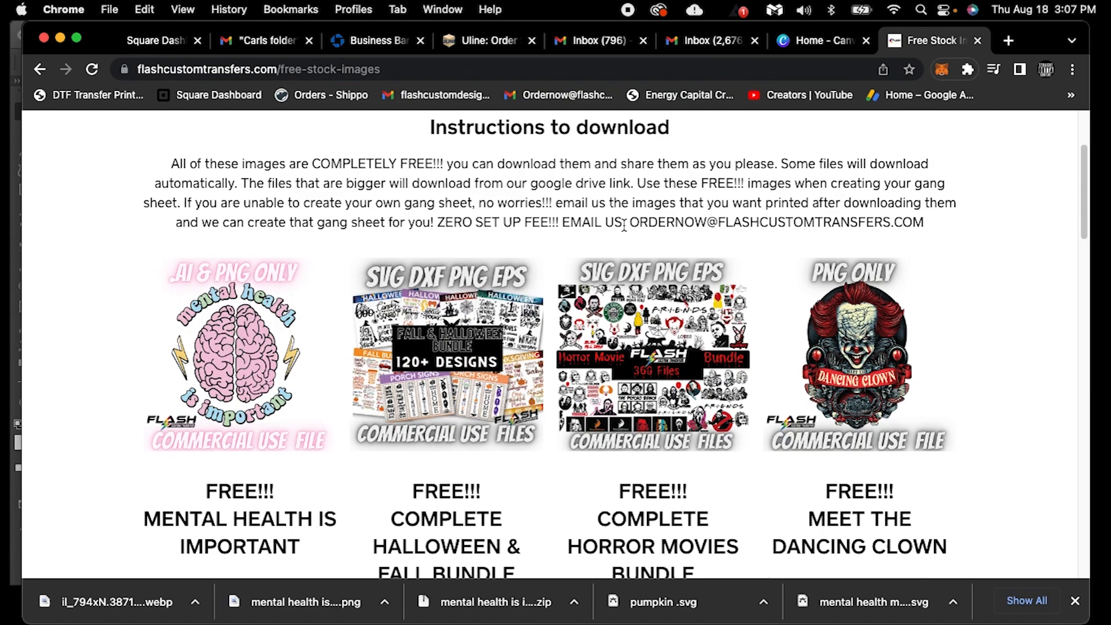
# Check the two brain designs in Illustrator, then examine the free Mental Health Is Important download on the stock images page in Chrome.
pyautogui.click(15, 236)
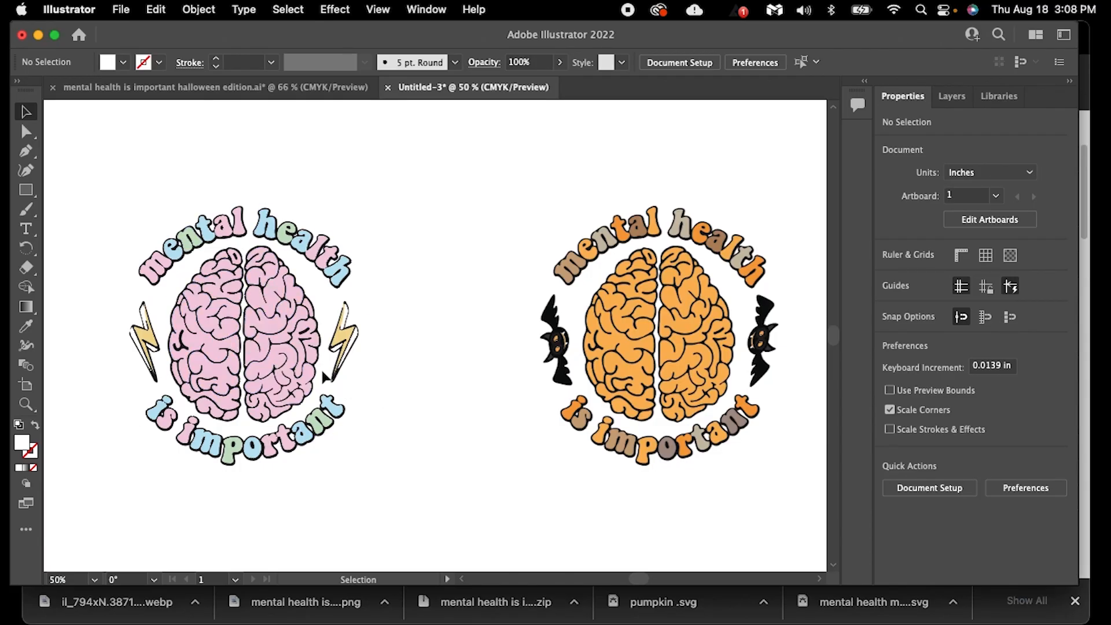
pyautogui.click(317, 602)
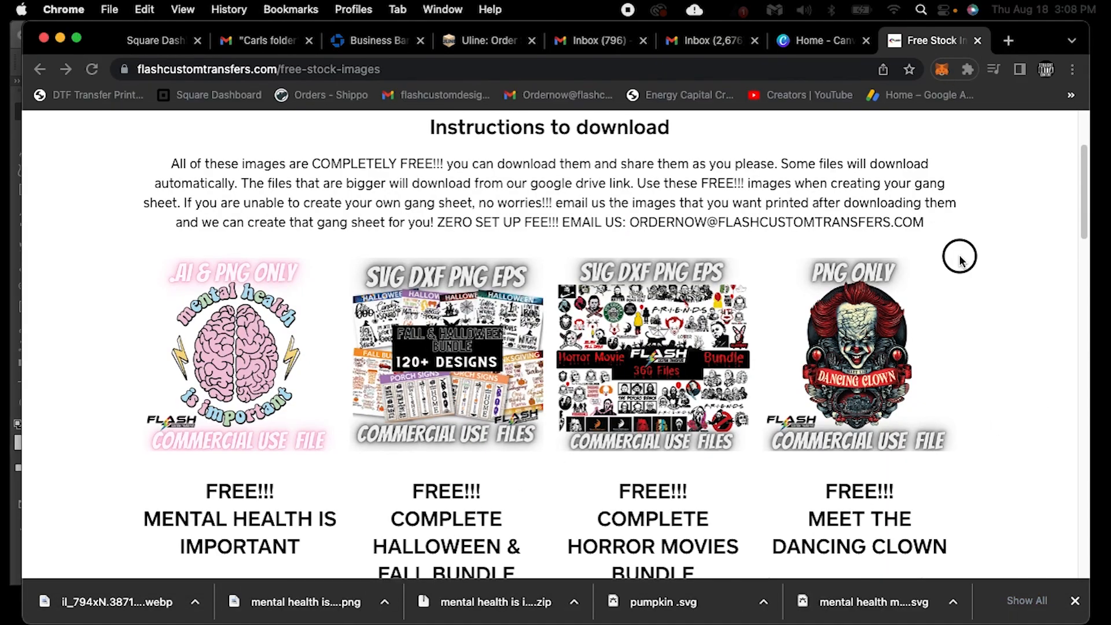
pyautogui.scroll(5, 299, 270)
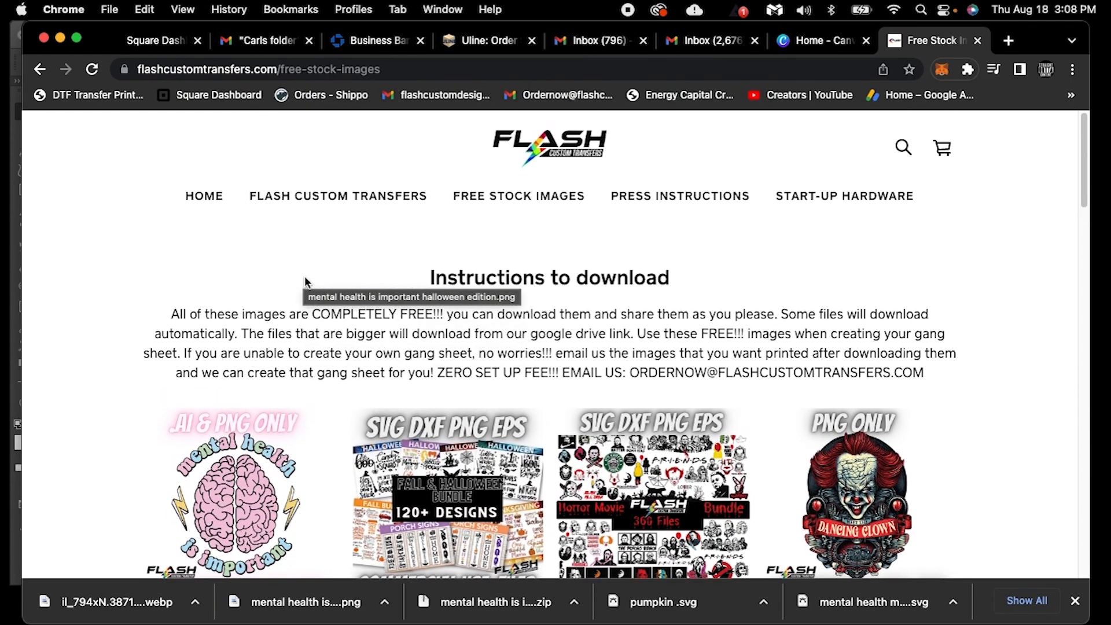
pyautogui.scroll(-5, 387, 266)
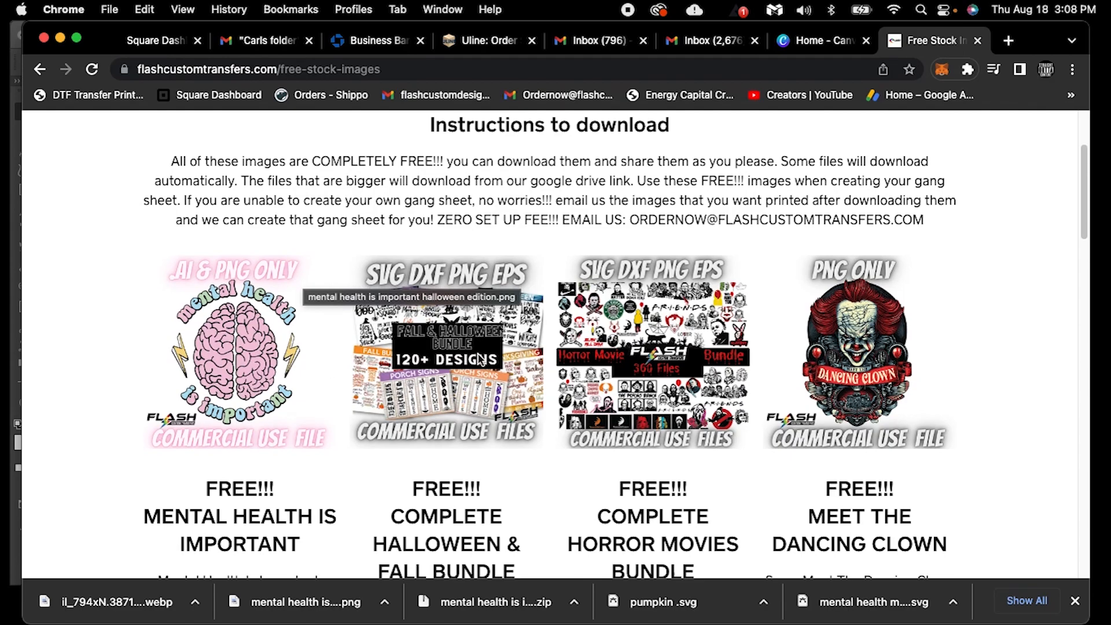
pyautogui.scroll(-10, 477, 358)
pyautogui.scroll(10, 477, 358)
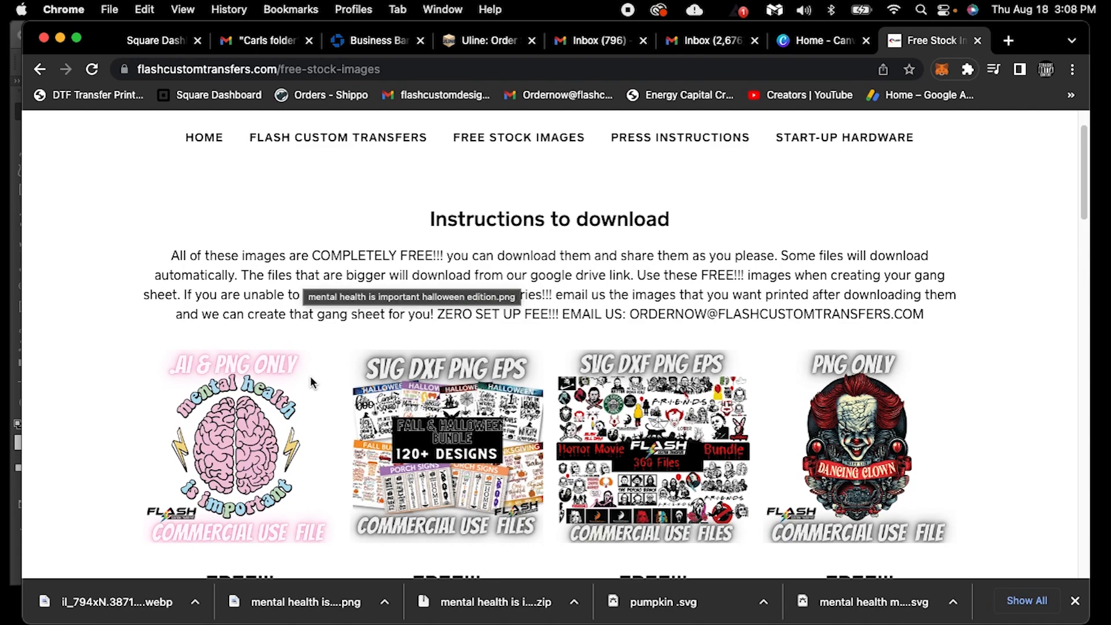
pyautogui.scroll(-3, 310, 379)
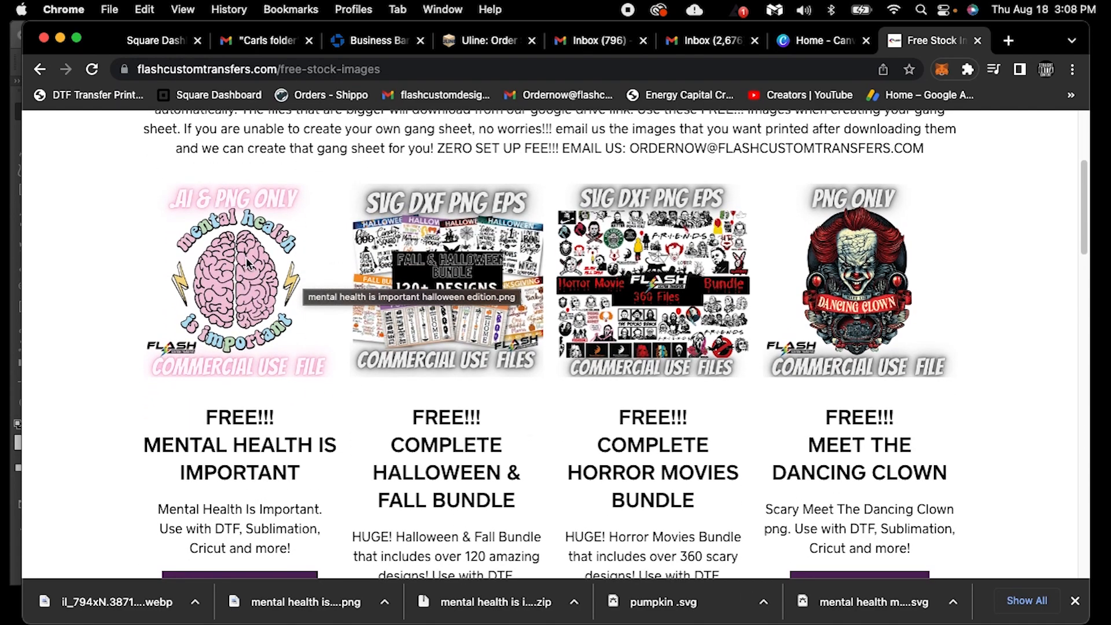
pyautogui.scroll(-2, 260, 399)
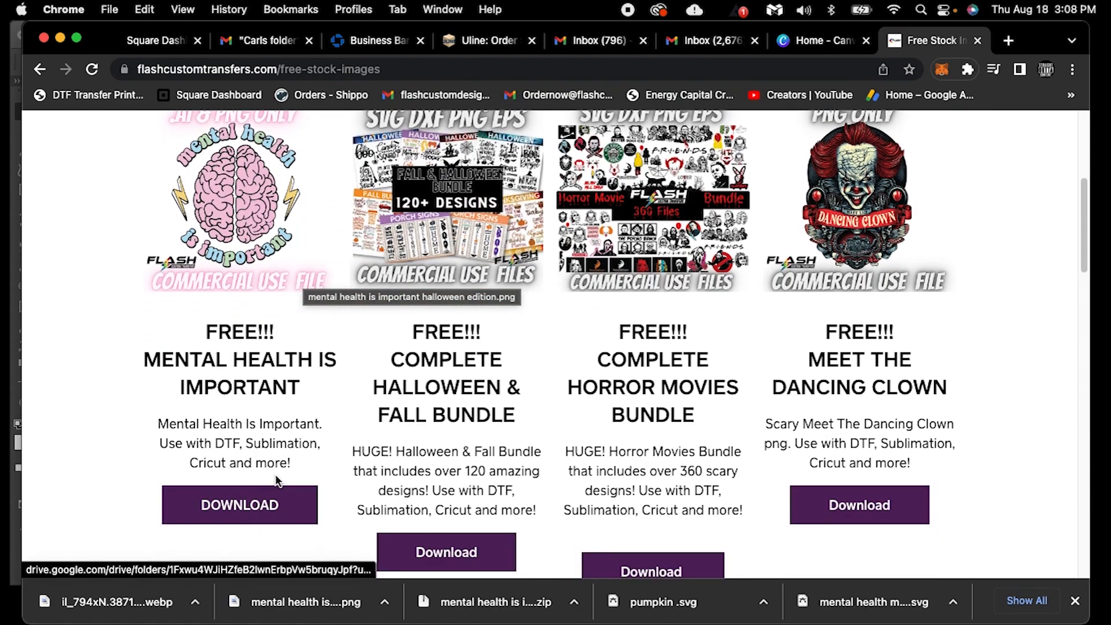
pyautogui.scroll(2, 277, 474)
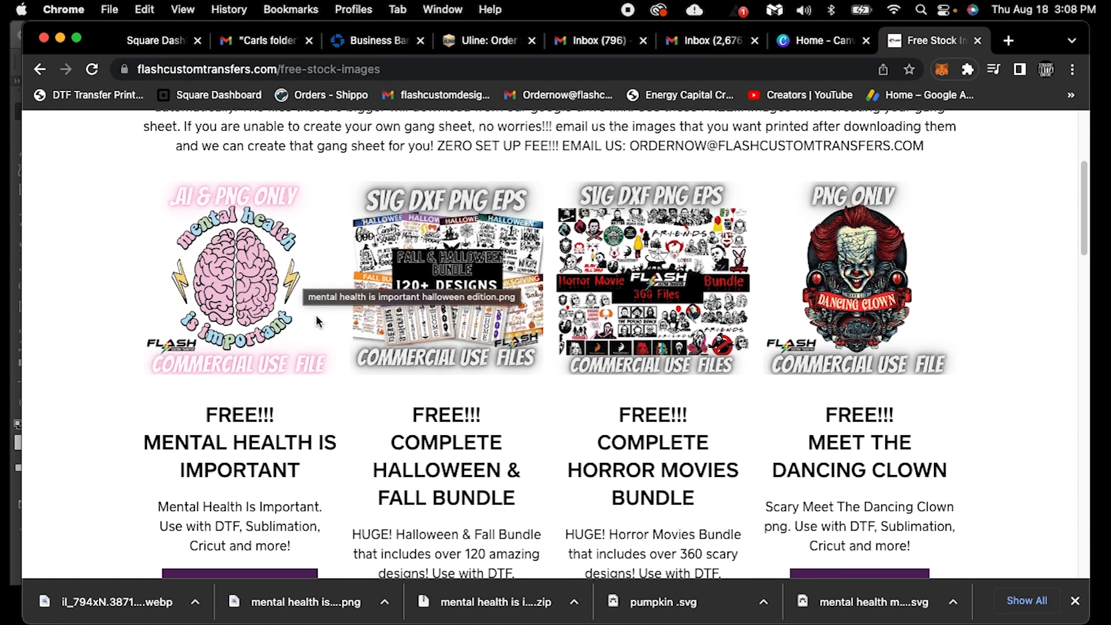
pyautogui.scroll(3, 266, 351)
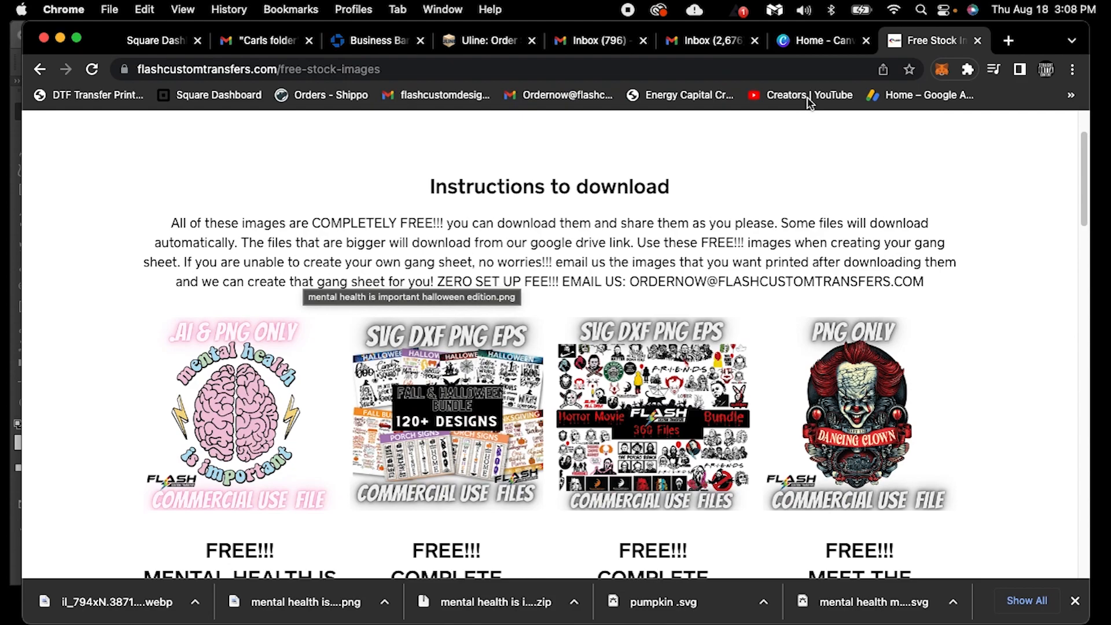
# Switch to Canva in Chrome and create a blank YouTube Thumbnail design.
pyautogui.click(827, 47)
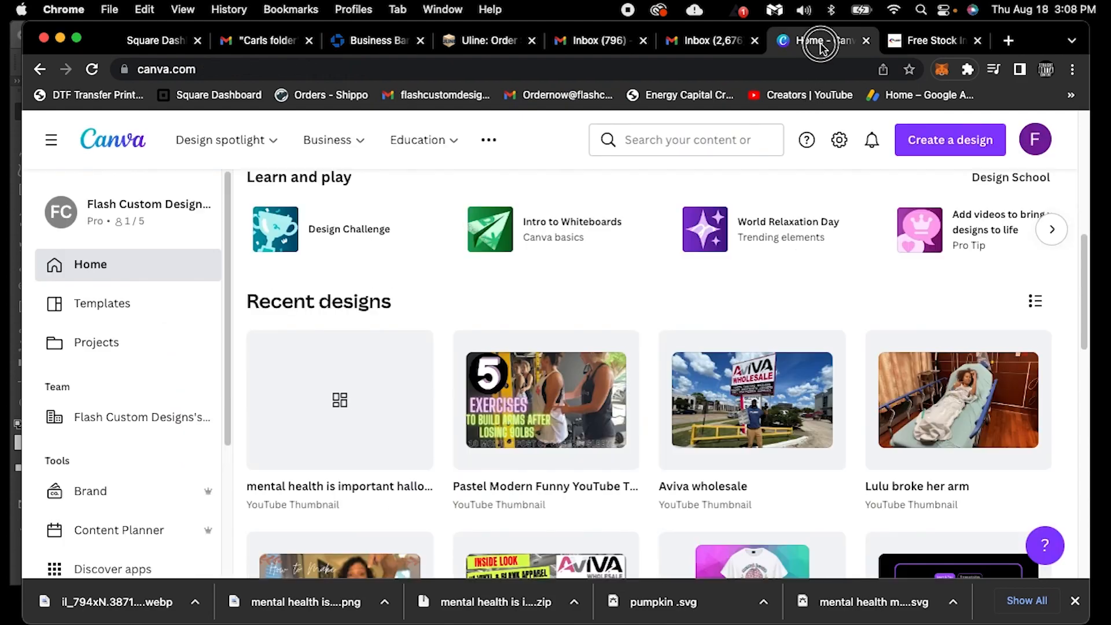
pyautogui.click(8, 399)
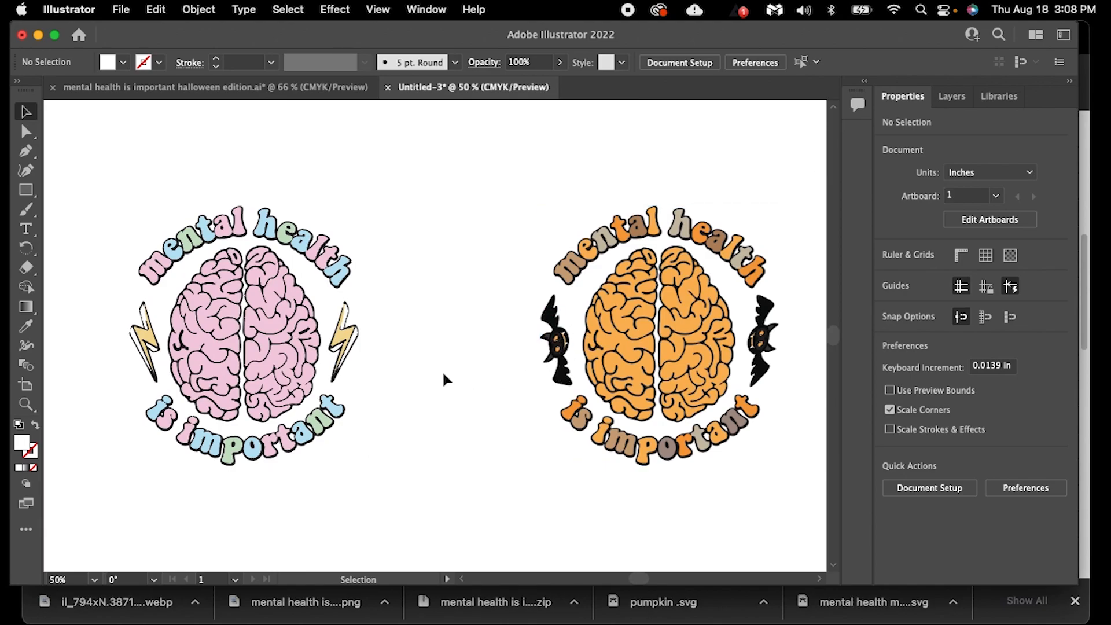
pyautogui.click(99, 602)
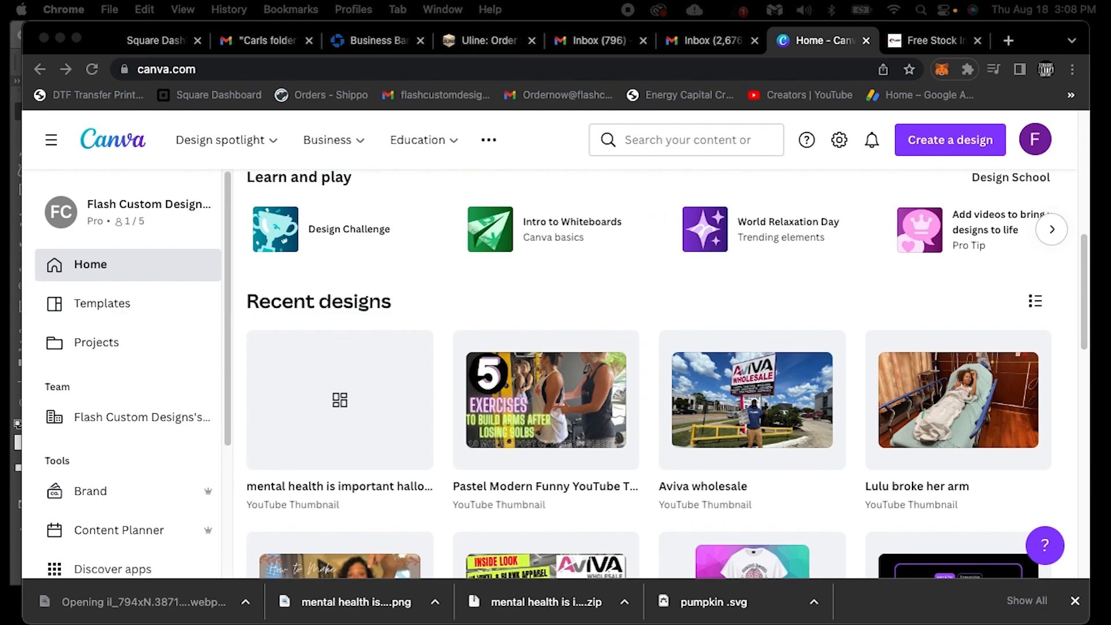
pyautogui.click(602, 278)
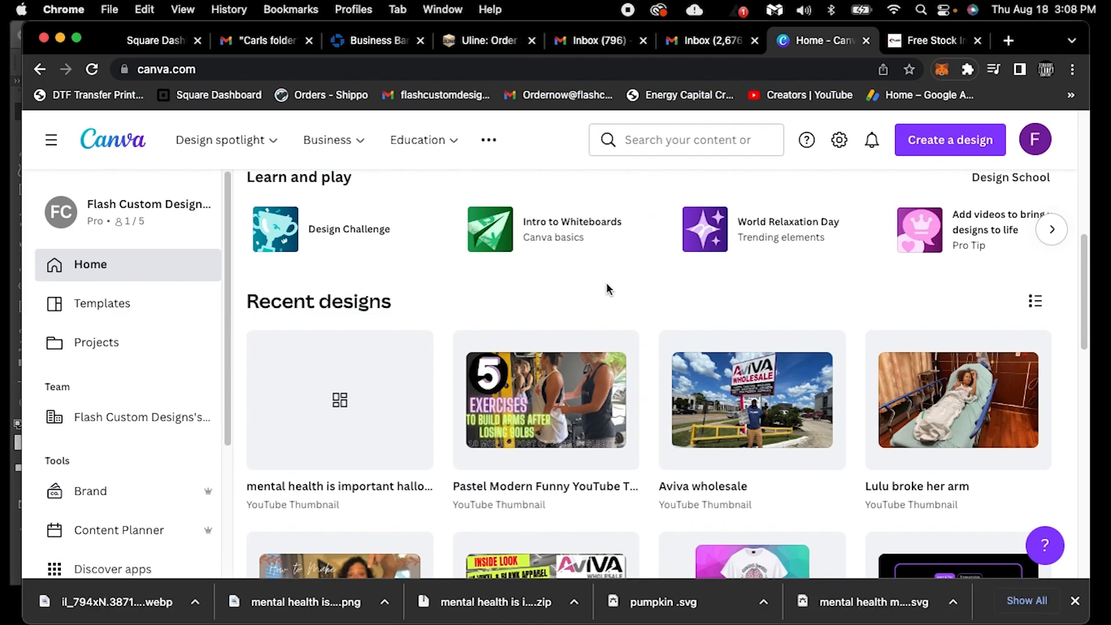
pyautogui.scroll(4, 607, 288)
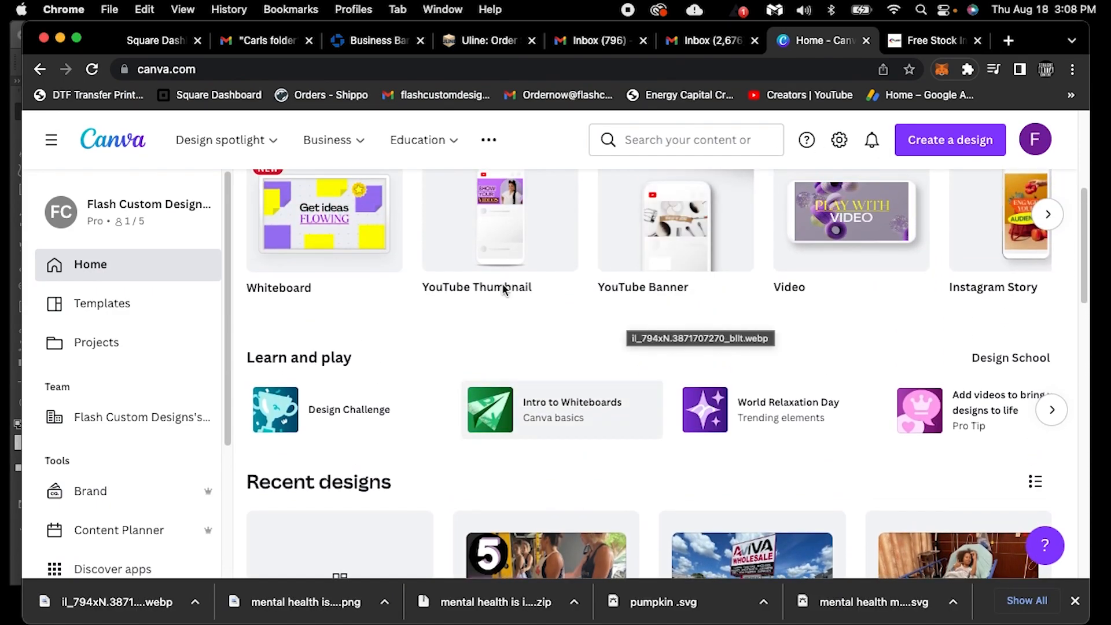
pyautogui.click(516, 240)
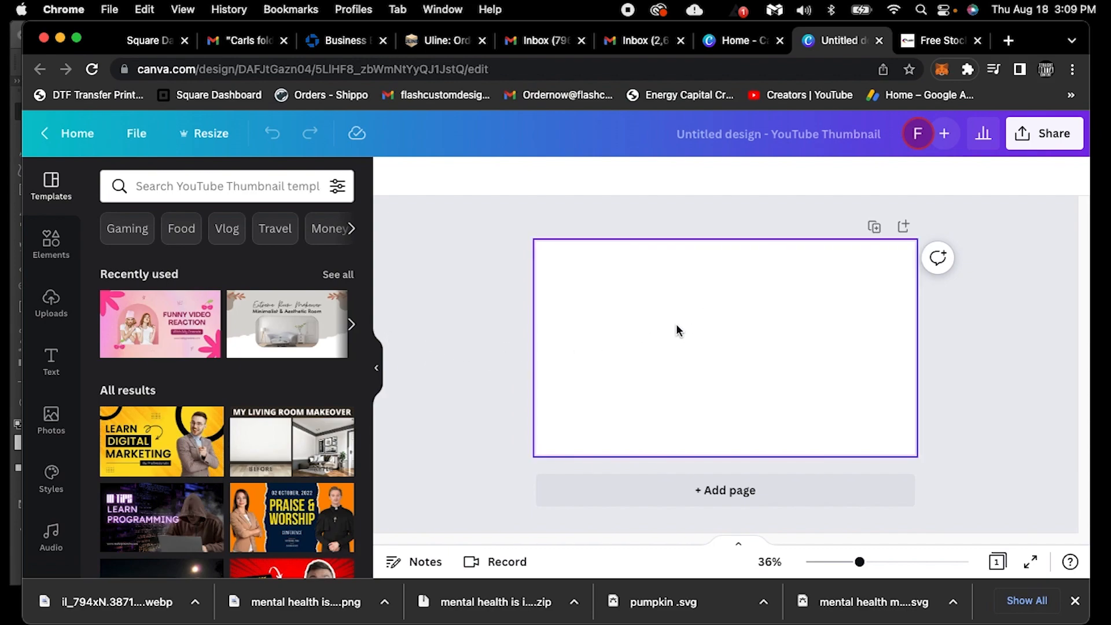
# Find the pink "mental health is important" brain graphic among the uploaded images and add it to the blank page.
pyautogui.click(51, 300)
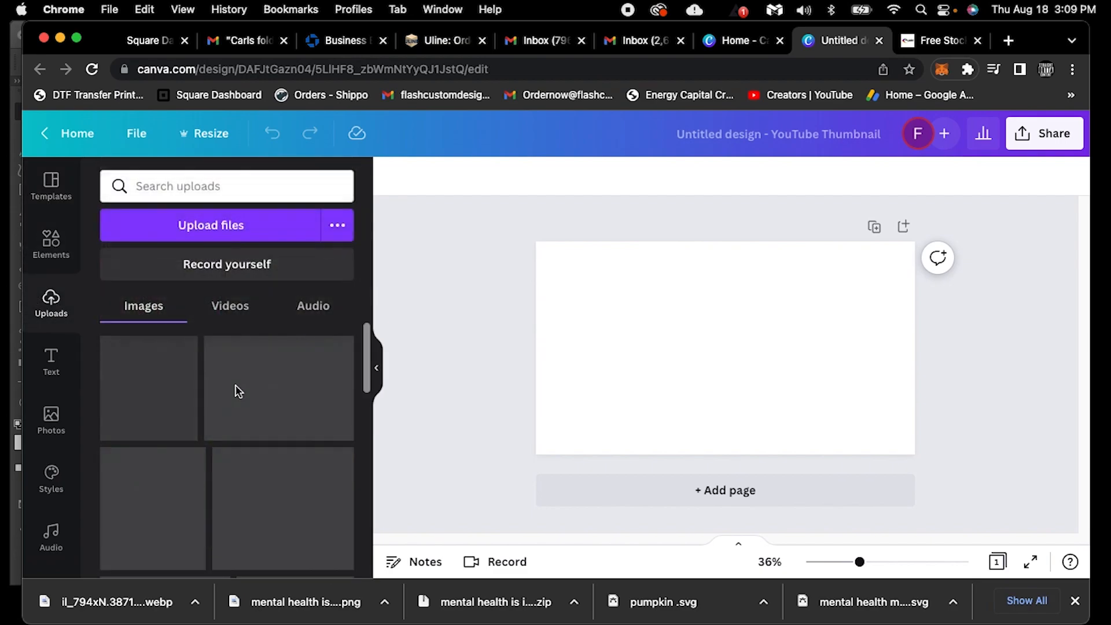
pyautogui.scroll(-10, 262, 409)
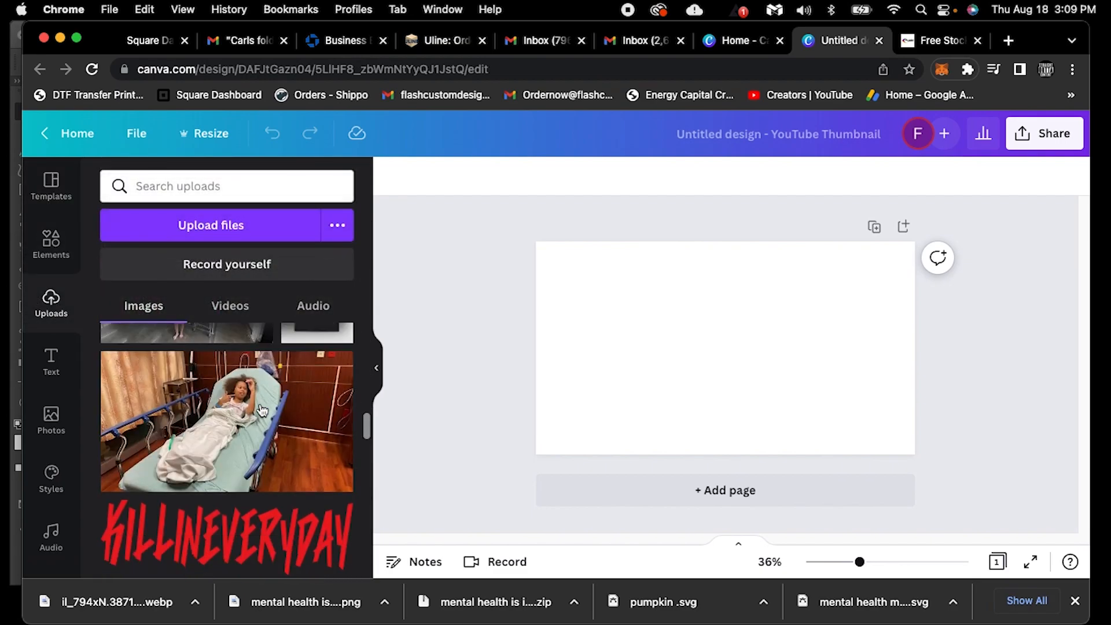
pyautogui.scroll(-5, 262, 408)
pyautogui.scroll(3, 266, 412)
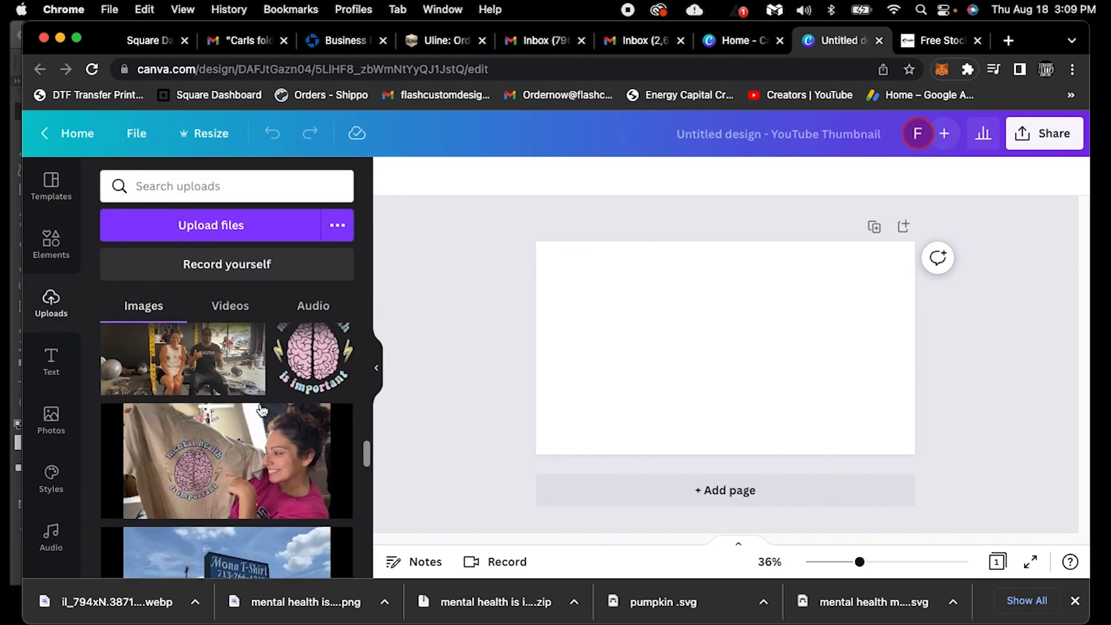
pyautogui.scroll(2, 269, 414)
pyautogui.click(315, 389)
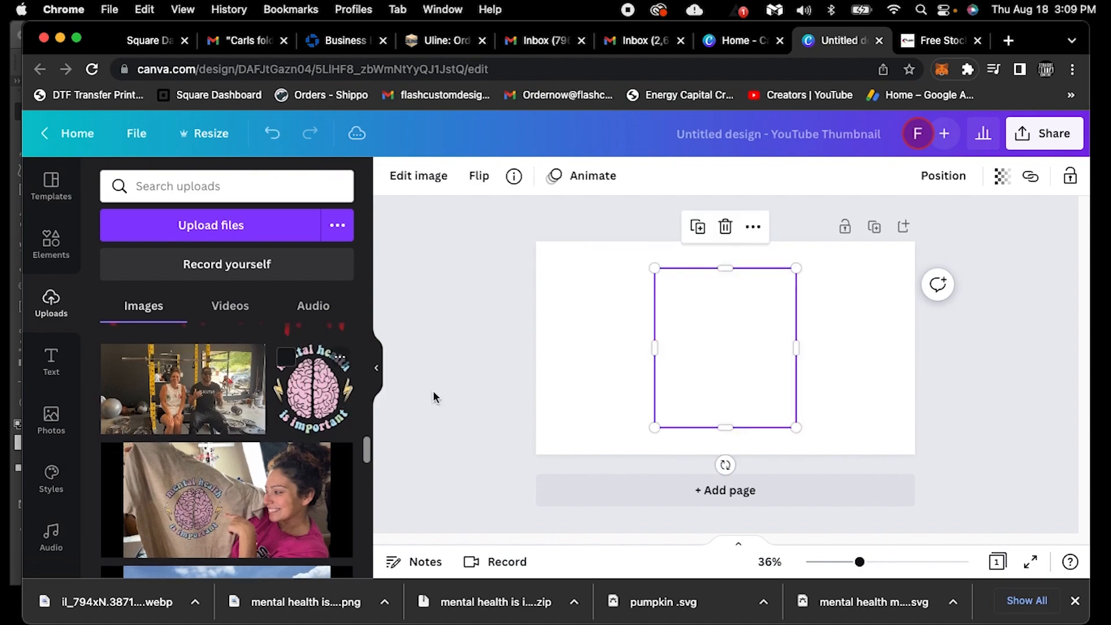
# Enlarge the brain graphic on the first page until it nearly fills the page height, leaving a small margin.
pyautogui.moveTo(797, 267); pyautogui.dragTo(820, 241)
pyautogui.moveTo(654, 427); pyautogui.dragTo(636, 451)
pyautogui.click(838, 362)
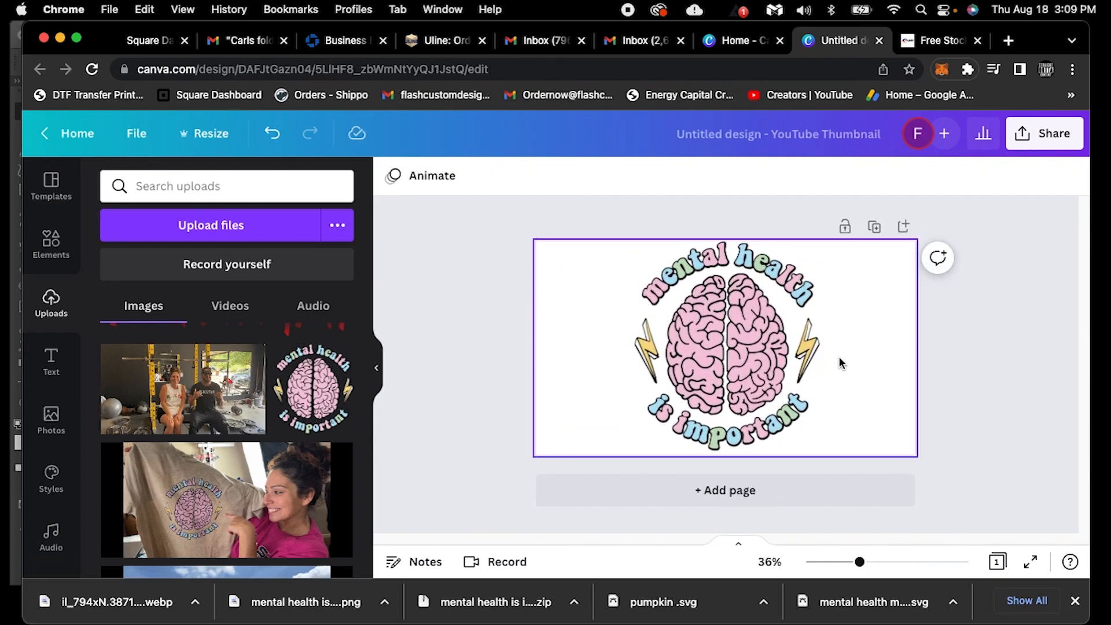
pyautogui.click(799, 265)
pyautogui.moveTo(820, 241); pyautogui.dragTo(812, 248)
pyautogui.click(994, 400)
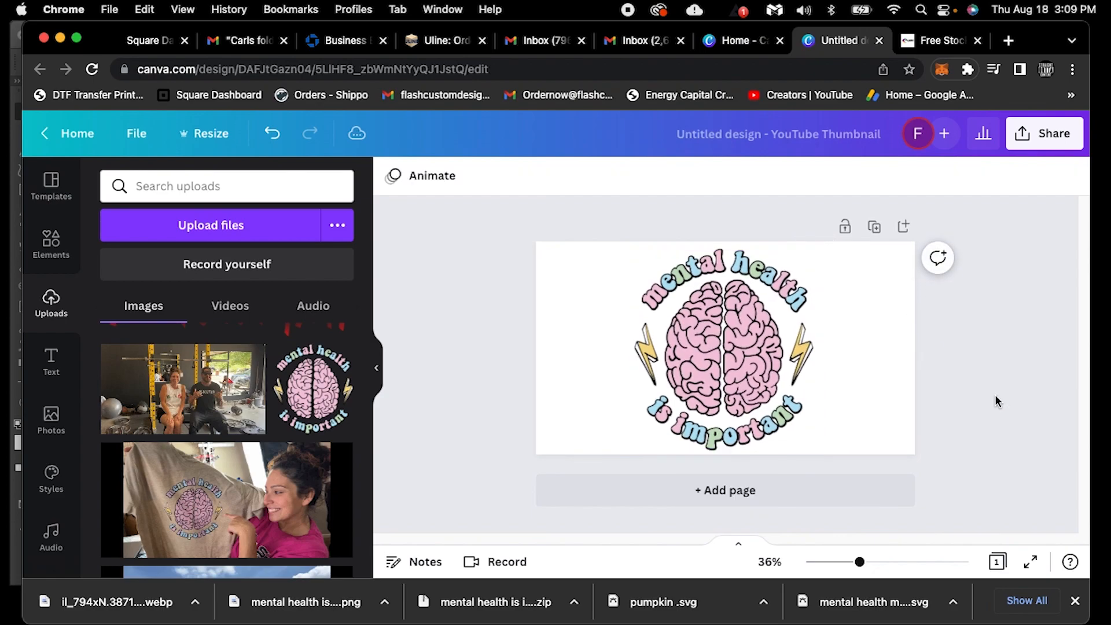
# Add a blank second page and search the elements library for "halloween".
pyautogui.click(775, 488)
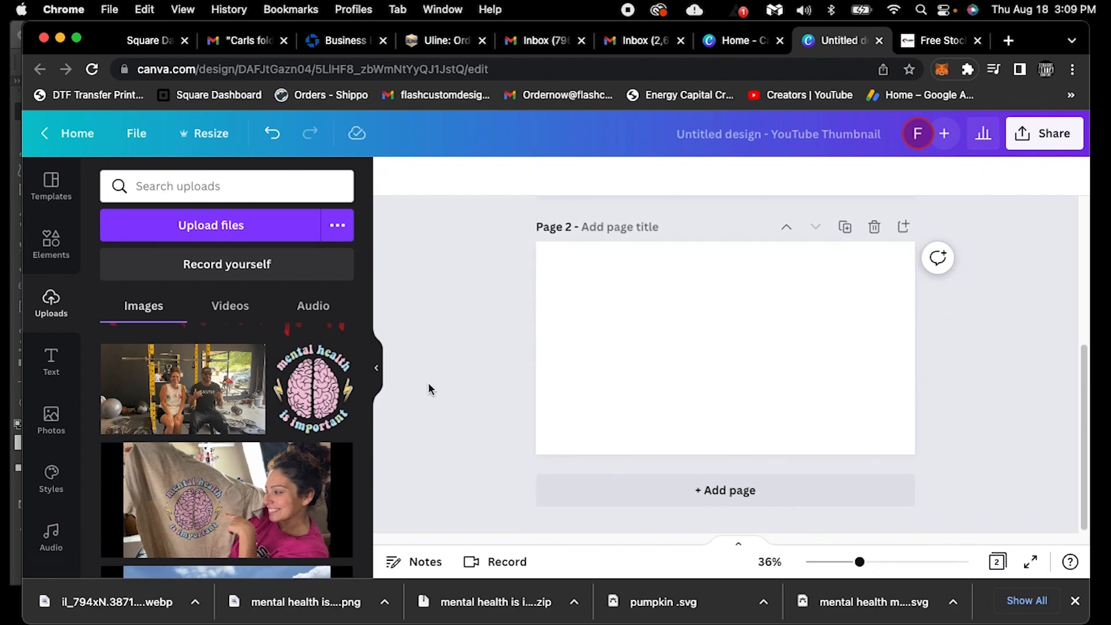
pyautogui.click(51, 243)
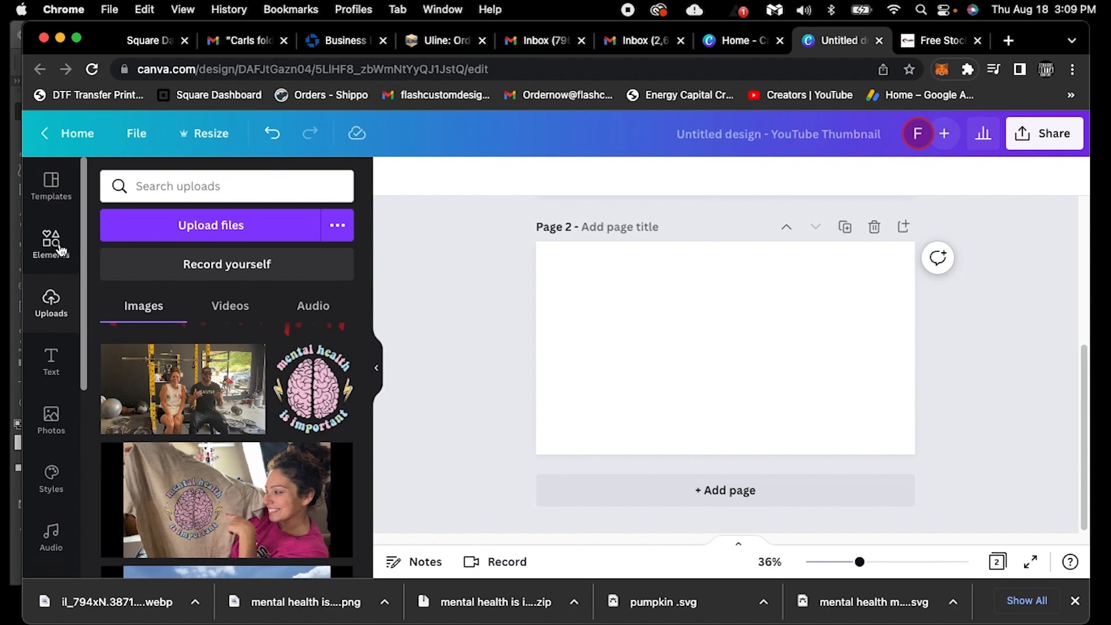
pyautogui.click(180, 191)
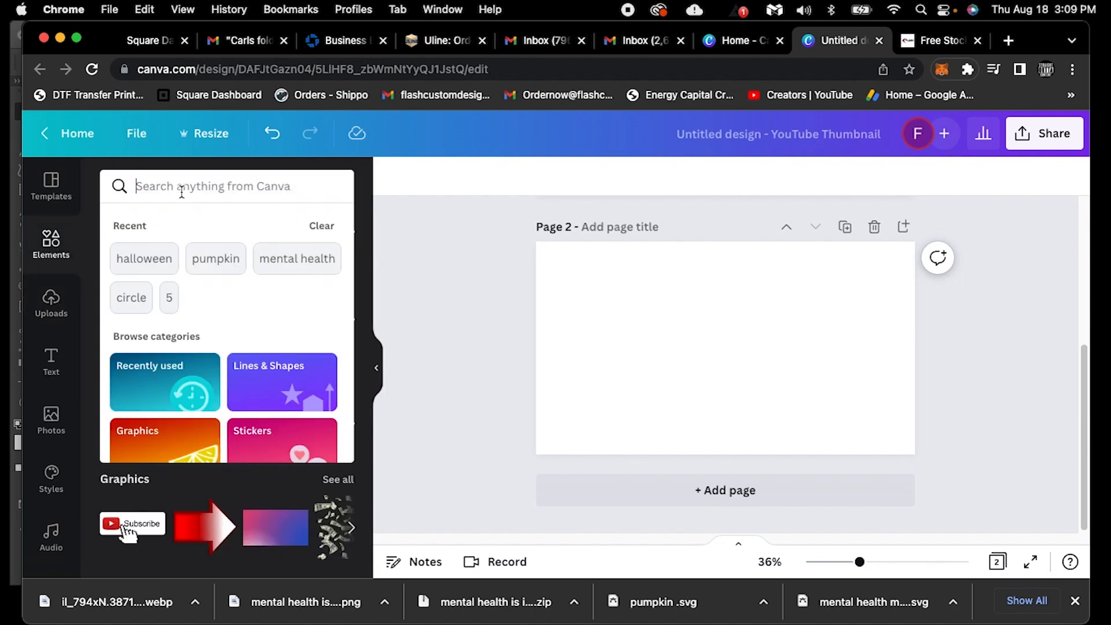
pyautogui.click(459, 325)
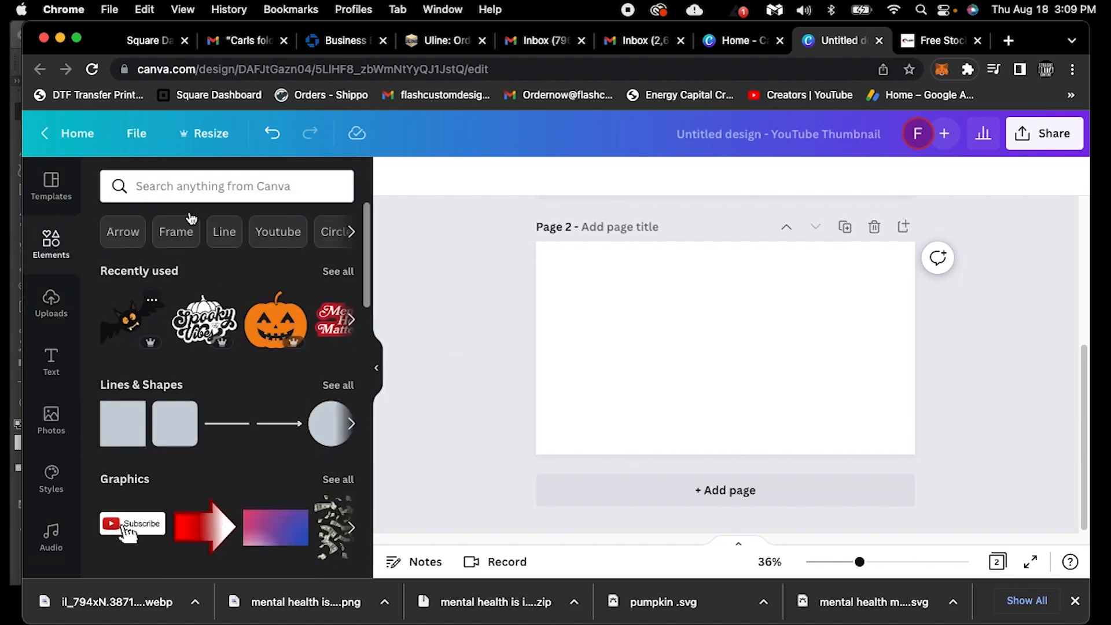
pyautogui.click(197, 185)
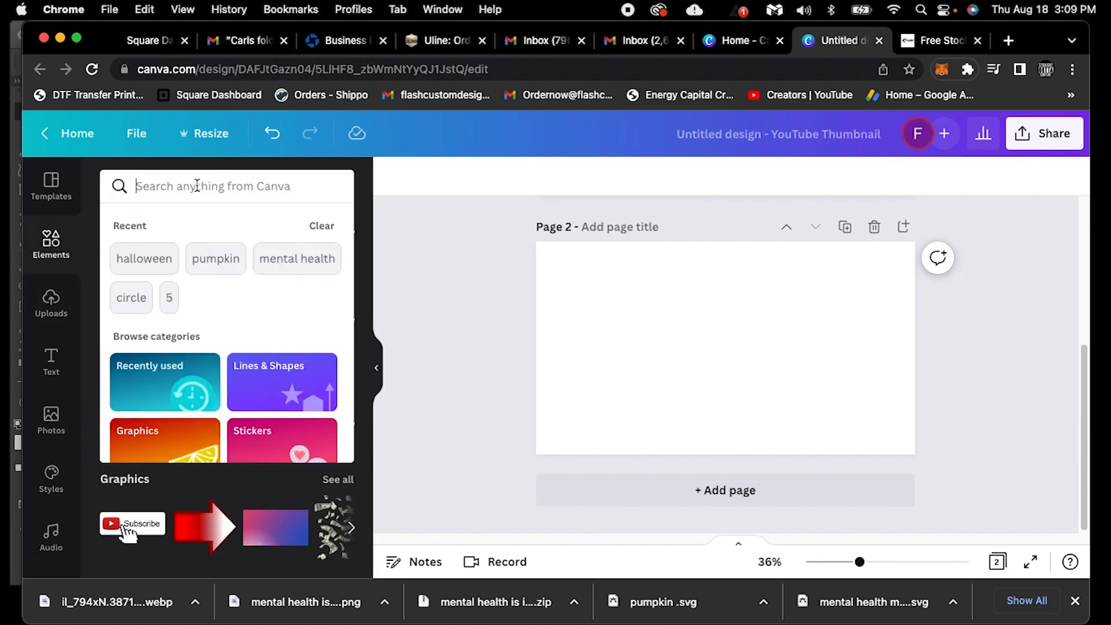
pyautogui.click(154, 257)
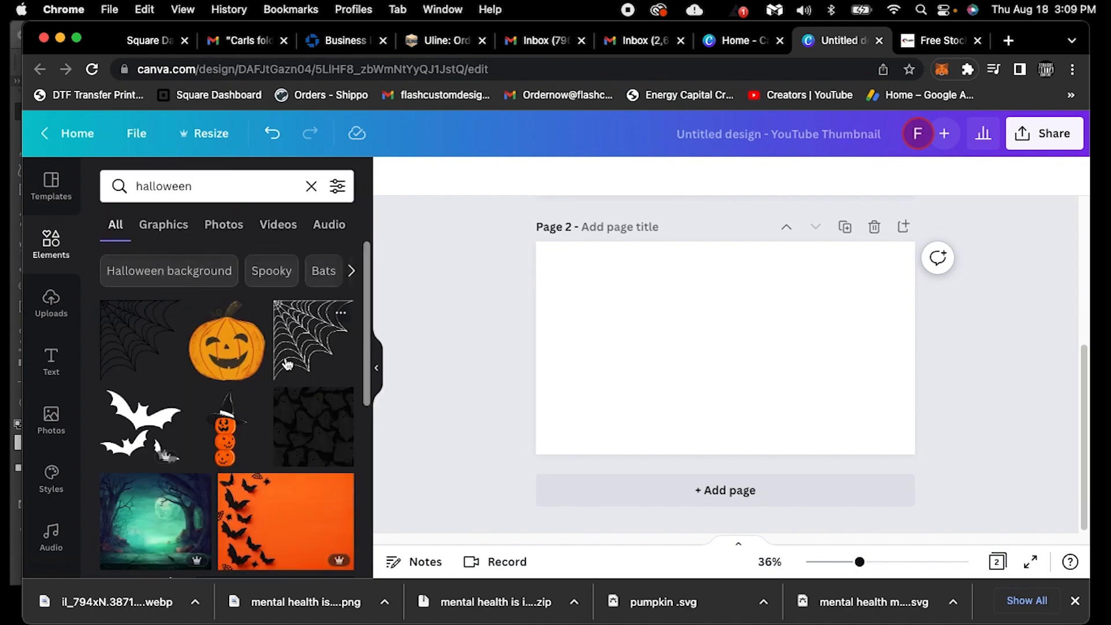
# Browse the halloween elements for a graphic that suits a Halloween edition of the brain design on page 1.
pyautogui.scroll(-4, 260, 382)
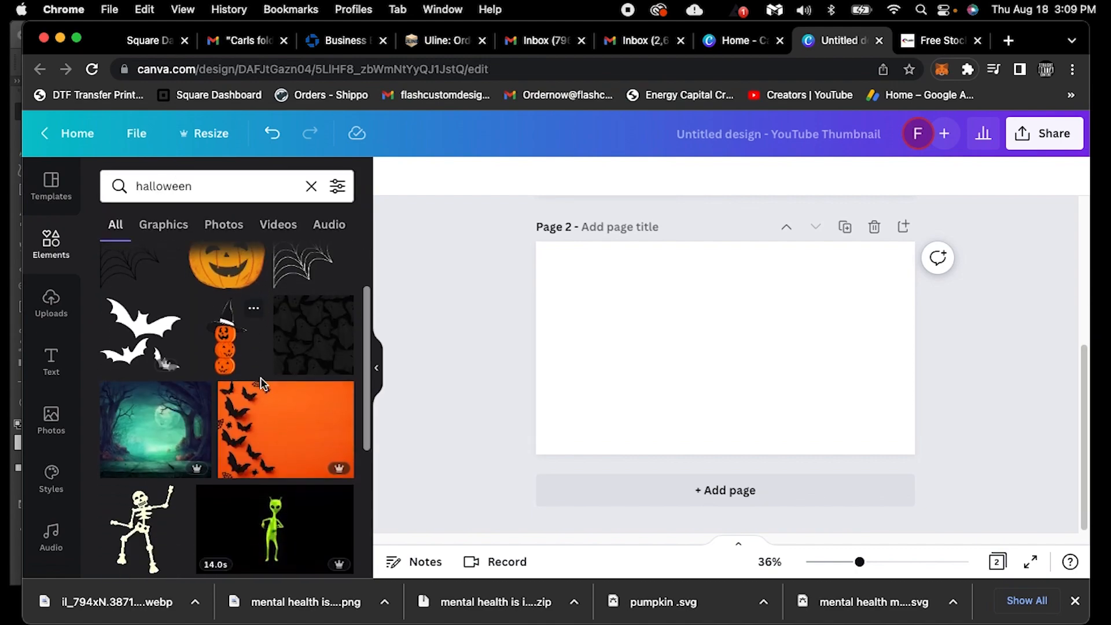
pyautogui.scroll(-5, 262, 384)
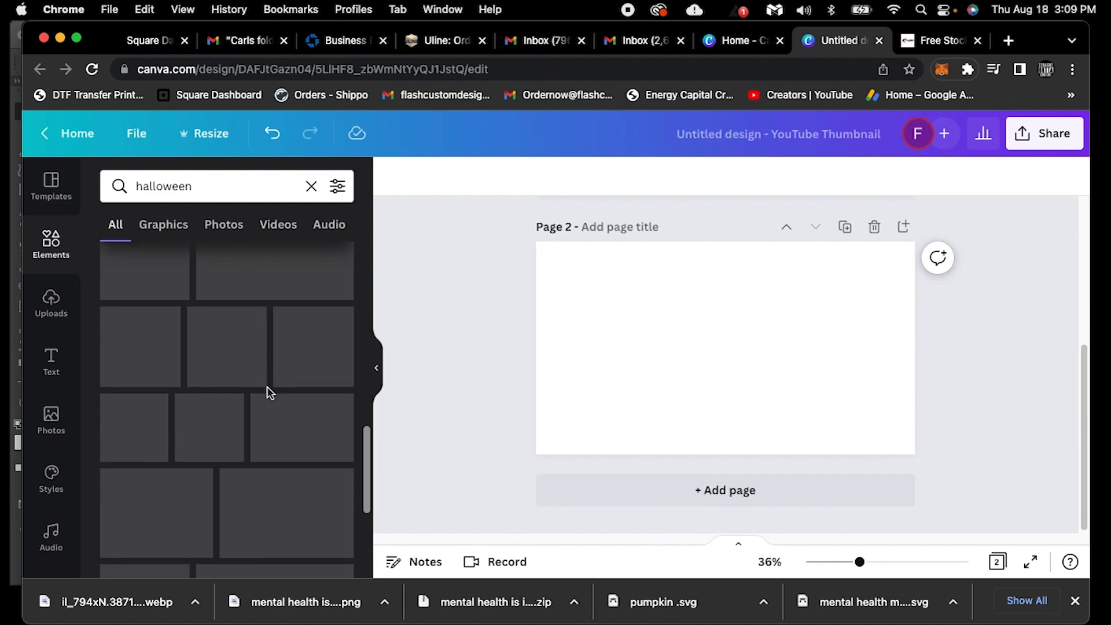
pyautogui.scroll(5, 478, 313)
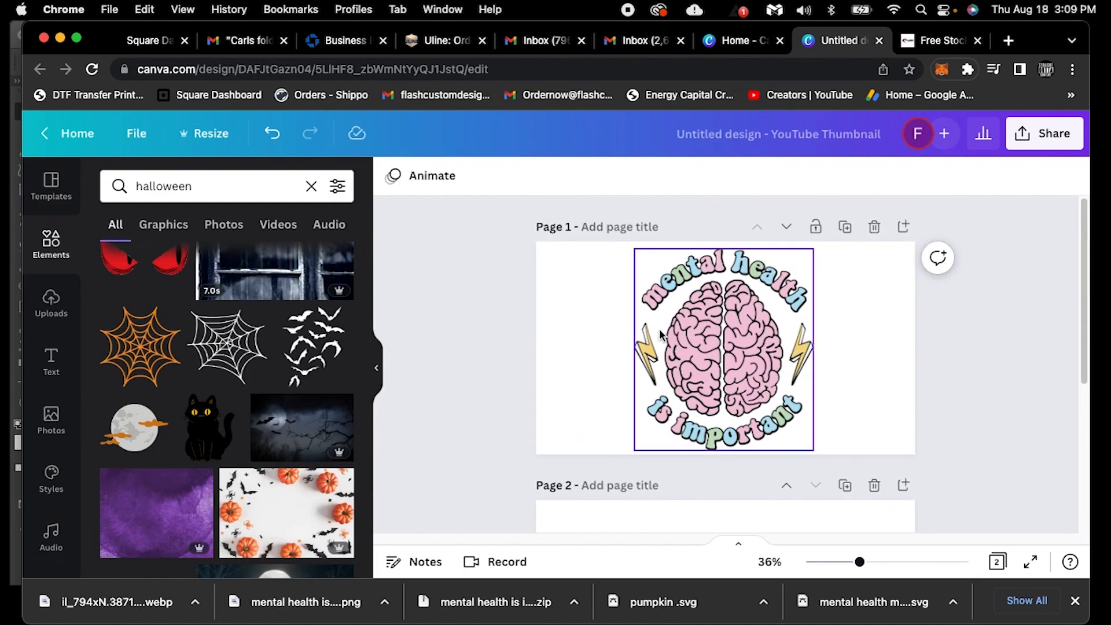
pyautogui.scroll(-5, 497, 341)
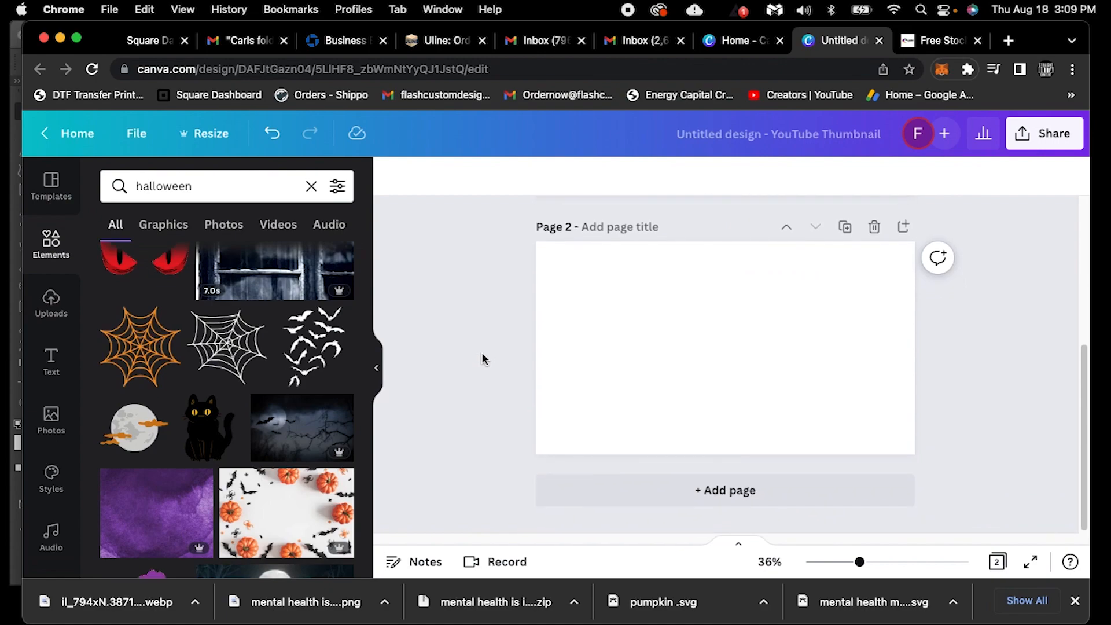
pyautogui.scroll(4, 489, 357)
pyautogui.scroll(2, 493, 359)
pyautogui.scroll(-5, 501, 344)
pyautogui.scroll(-4, 256, 399)
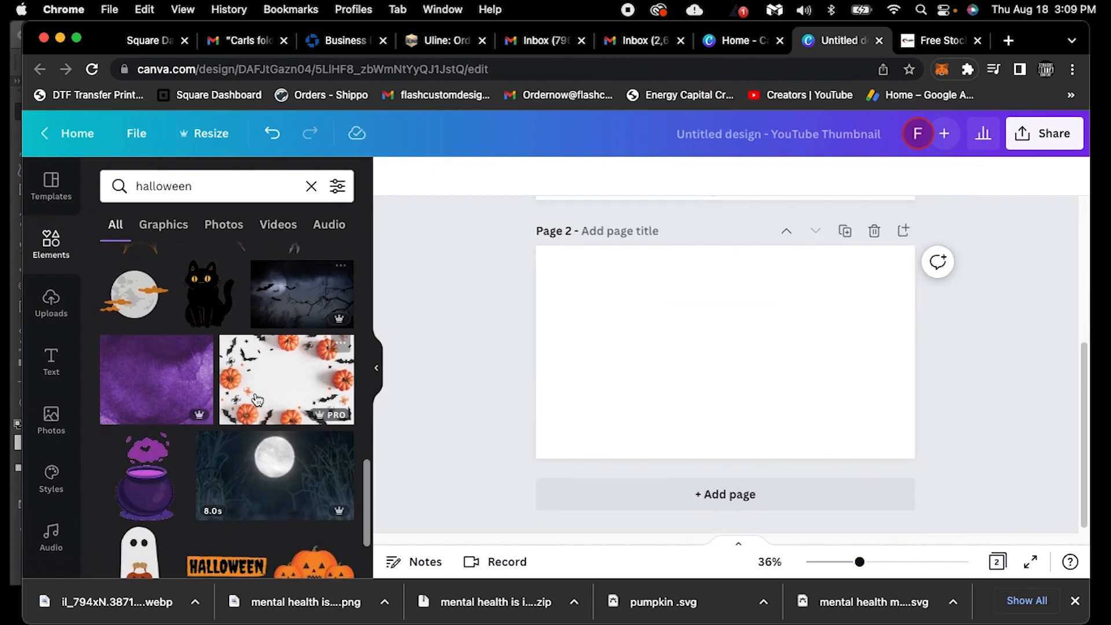
pyautogui.scroll(-10, 257, 399)
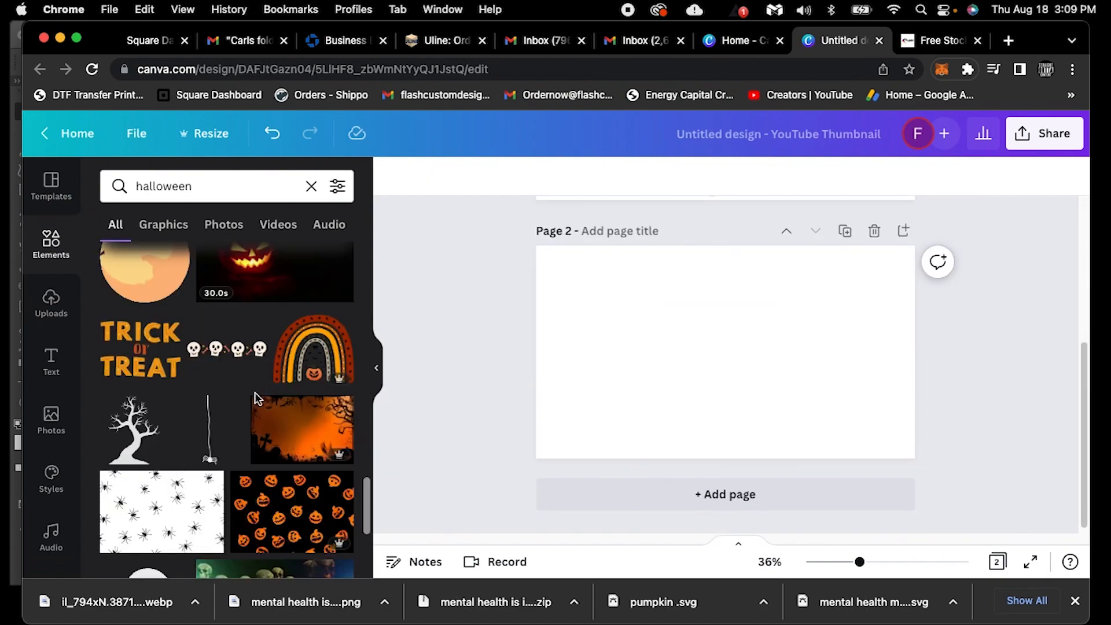
pyautogui.scroll(-7, 257, 399)
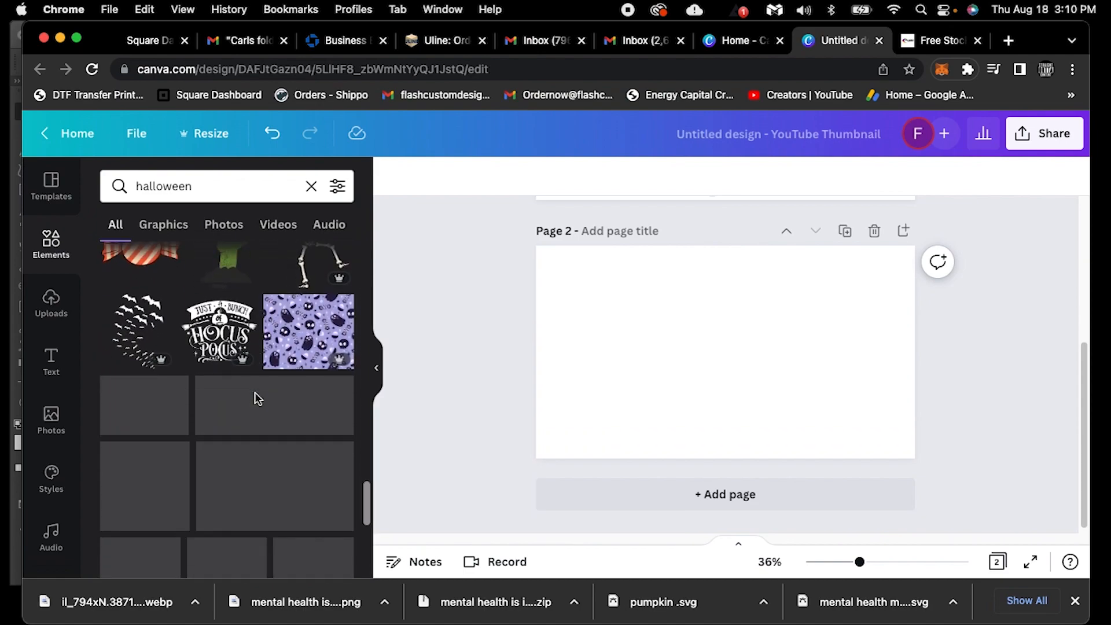
pyautogui.scroll(-6, 257, 400)
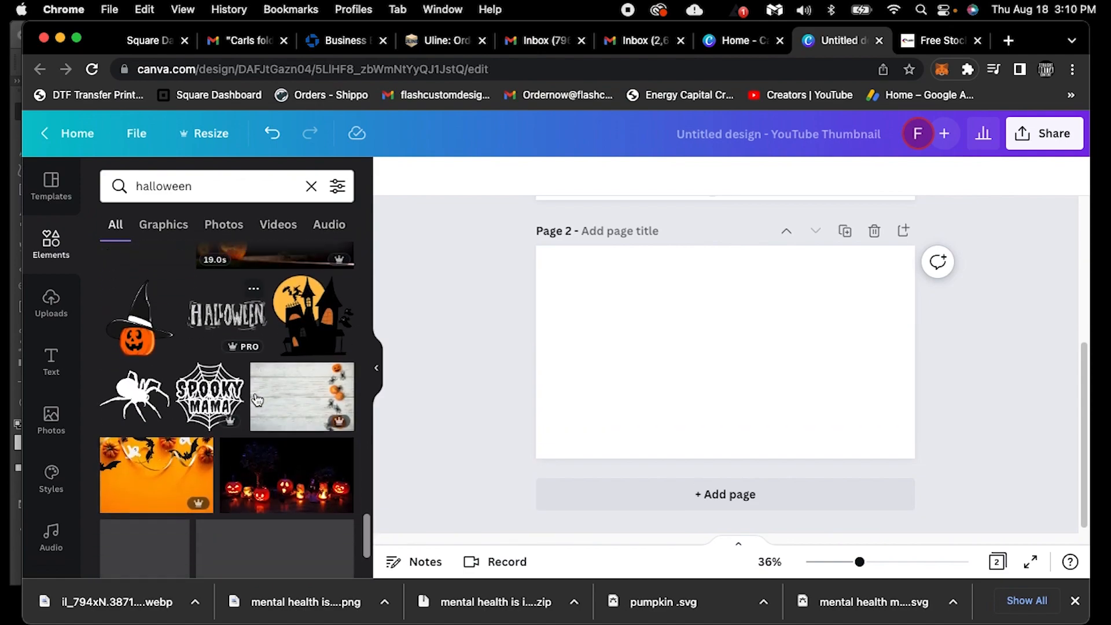
pyautogui.scroll(-3, 257, 399)
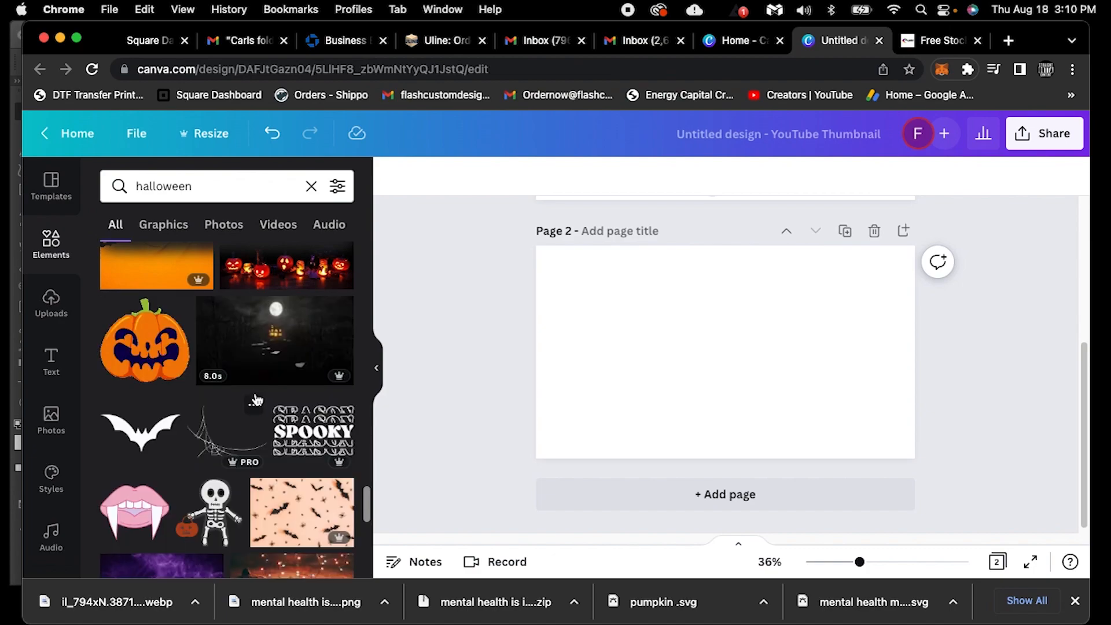
pyautogui.scroll(-3, 257, 399)
pyautogui.scroll(-3, 257, 399)
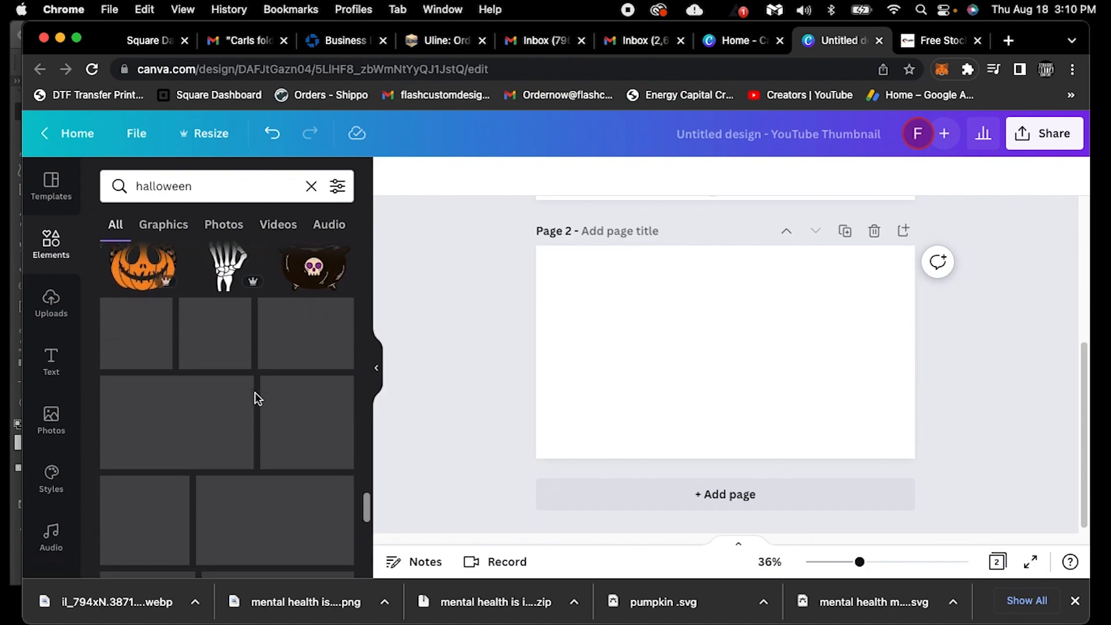
pyautogui.scroll(-8, 309, 374)
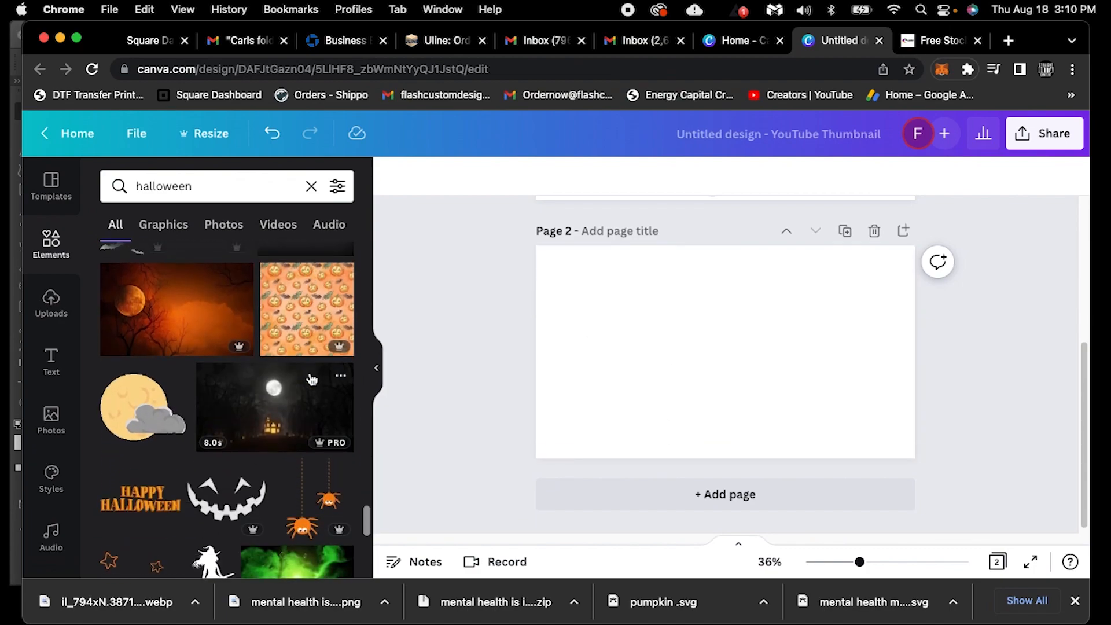
pyautogui.scroll(-10, 311, 379)
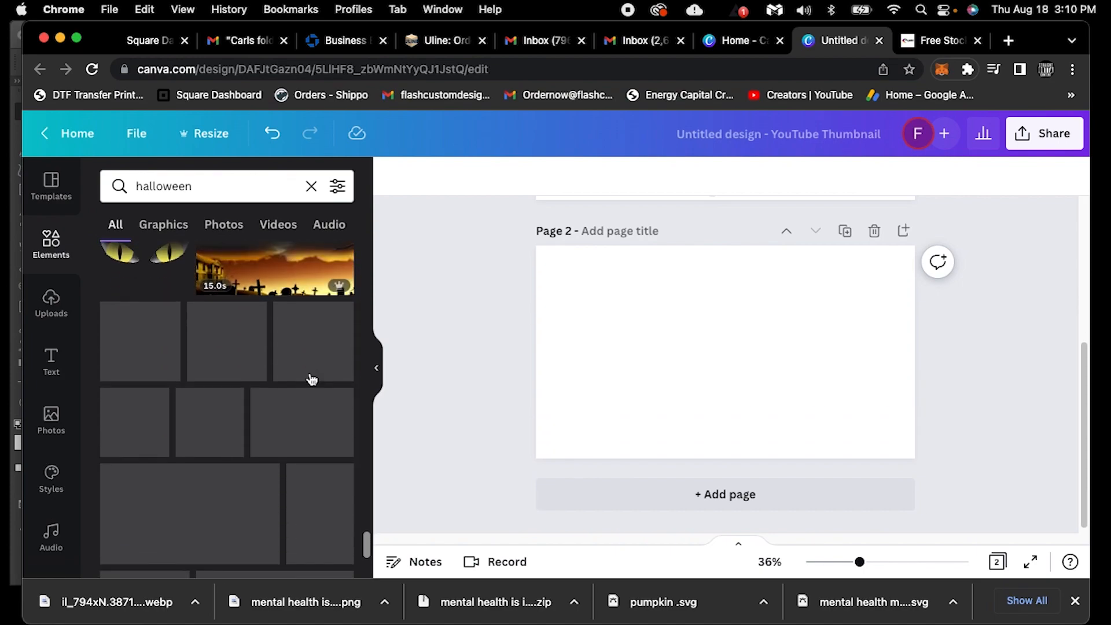
pyautogui.scroll(-3, 309, 376)
pyautogui.scroll(-6, 310, 379)
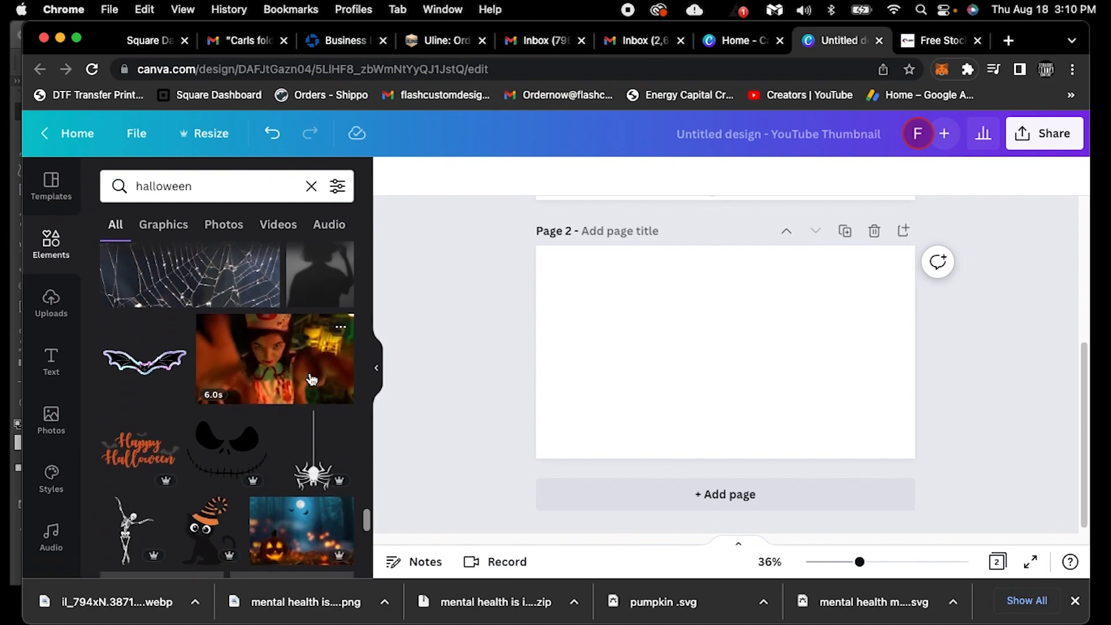
pyautogui.scroll(-8, 310, 378)
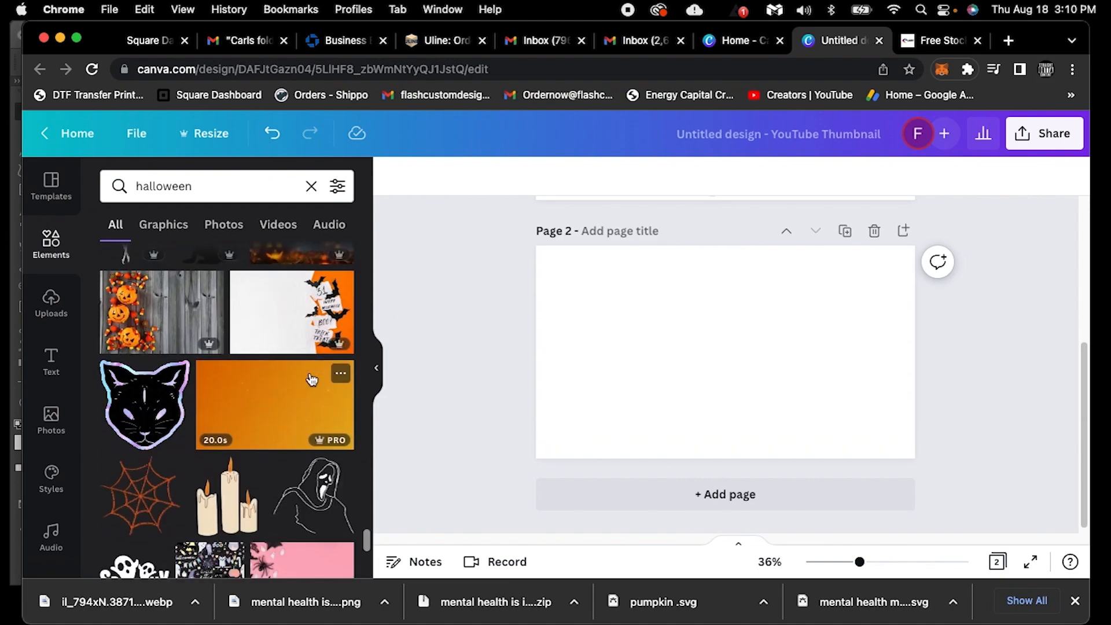
pyautogui.scroll(-4, 311, 379)
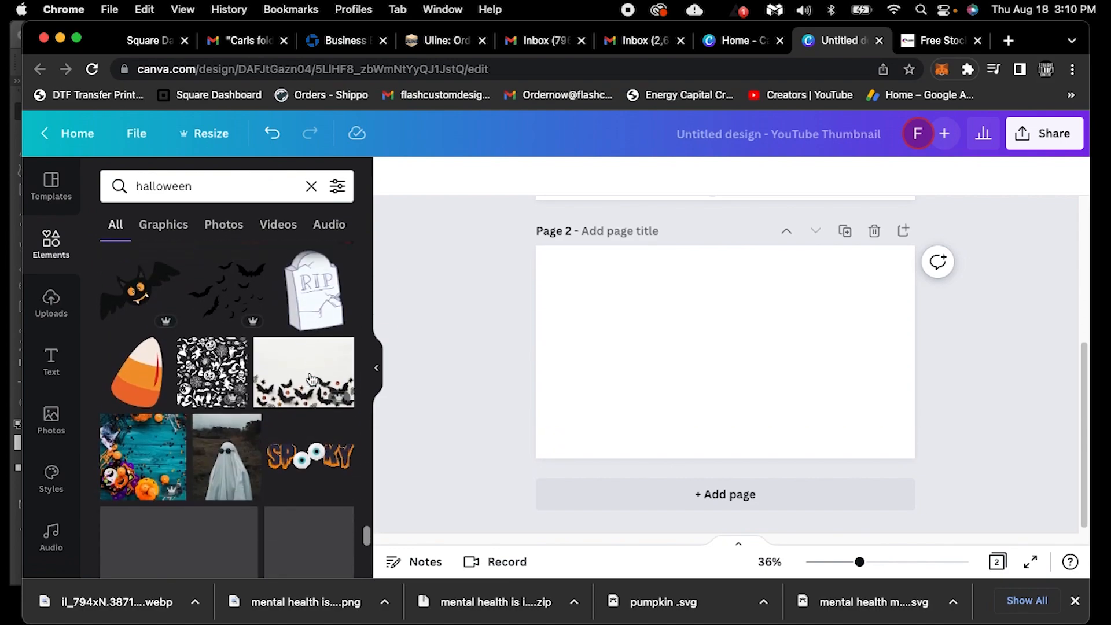
# Add the black bat with orange eyes to page 2 and enlarge it to nearly fill the page height.
pyautogui.click(137, 290)
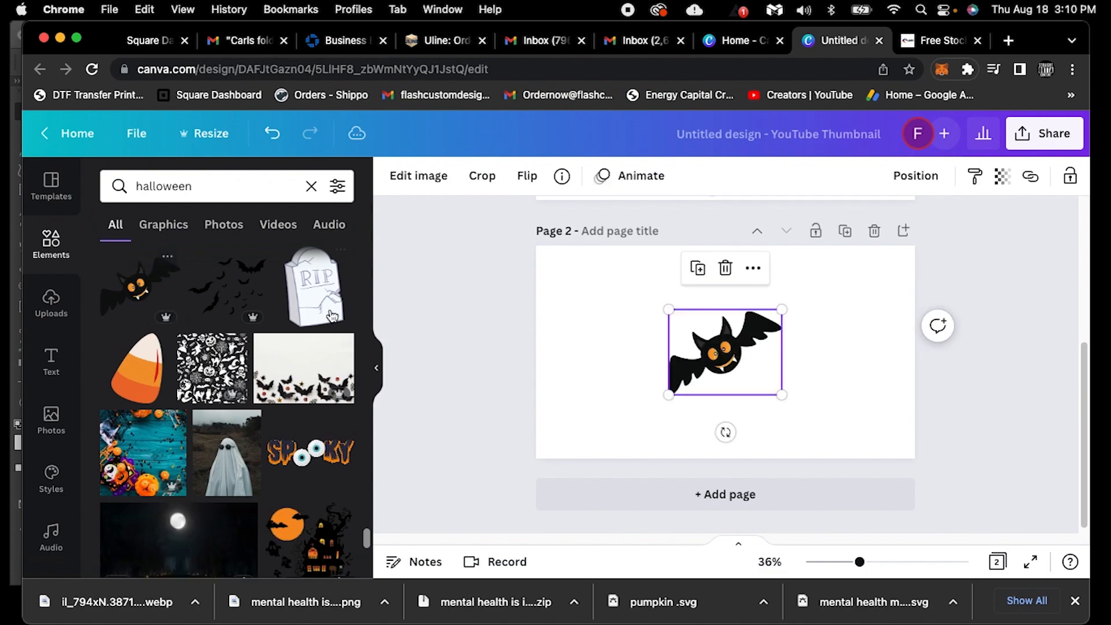
pyautogui.moveTo(669, 397); pyautogui.dragTo(600, 445)
pyautogui.moveTo(782, 308); pyautogui.dragTo(843, 273)
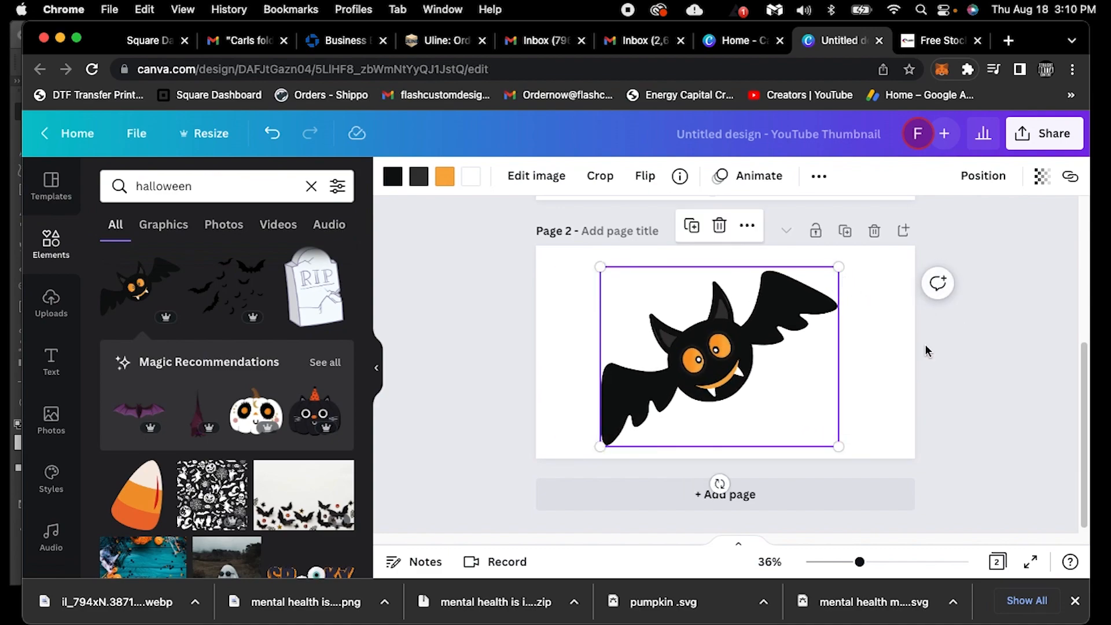
pyautogui.click(989, 376)
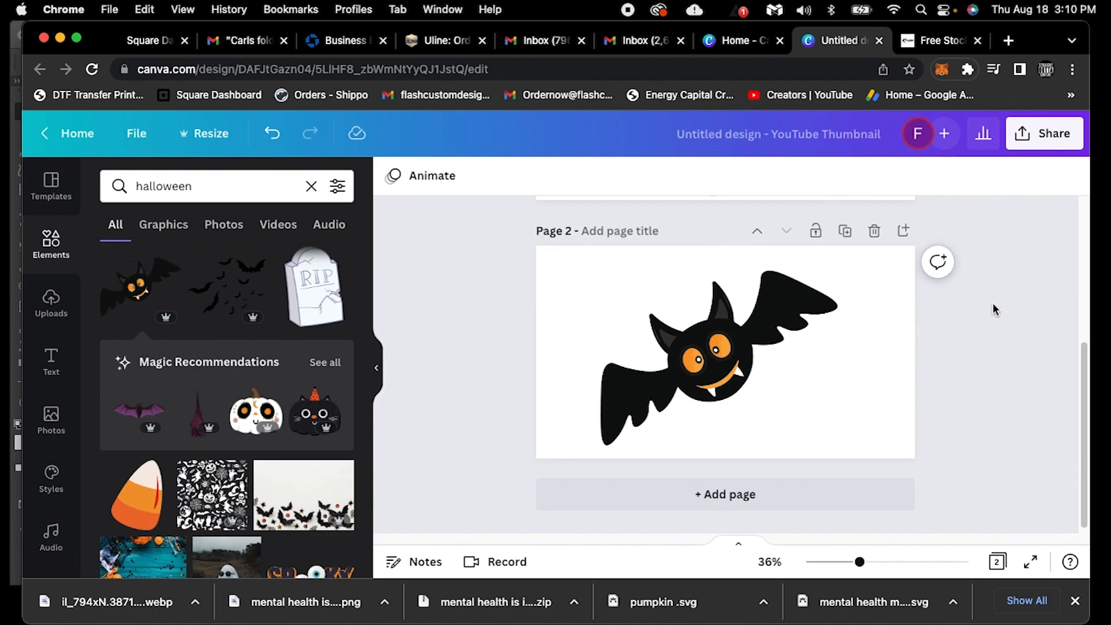
# Rename the design as "mhiiandhalloween".
pyautogui.scroll(5, 994, 309)
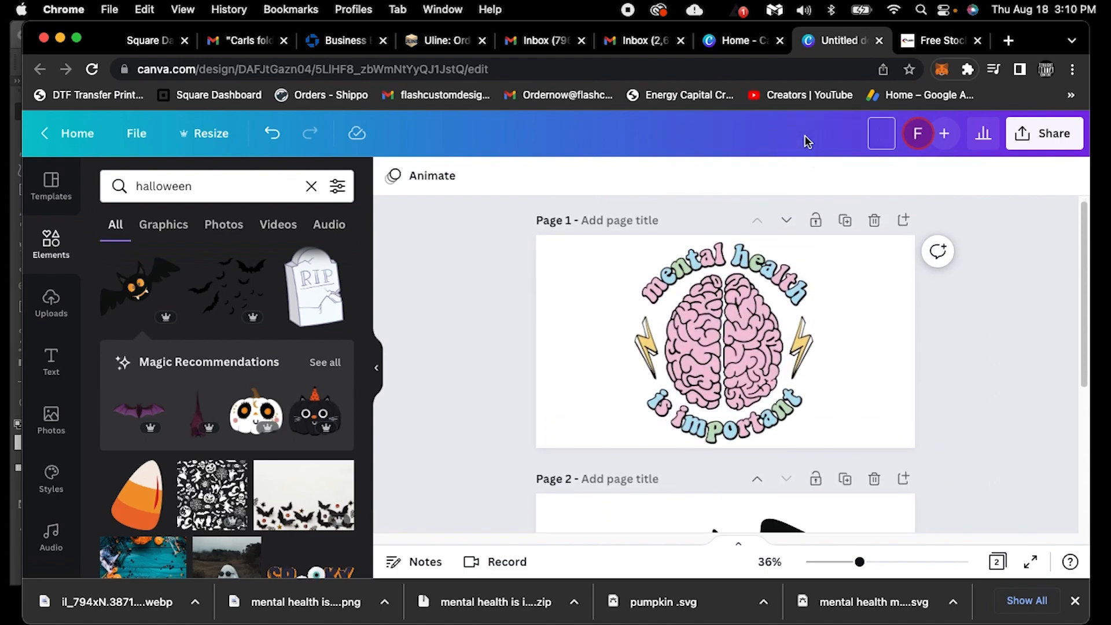
pyautogui.write('mhiiand')
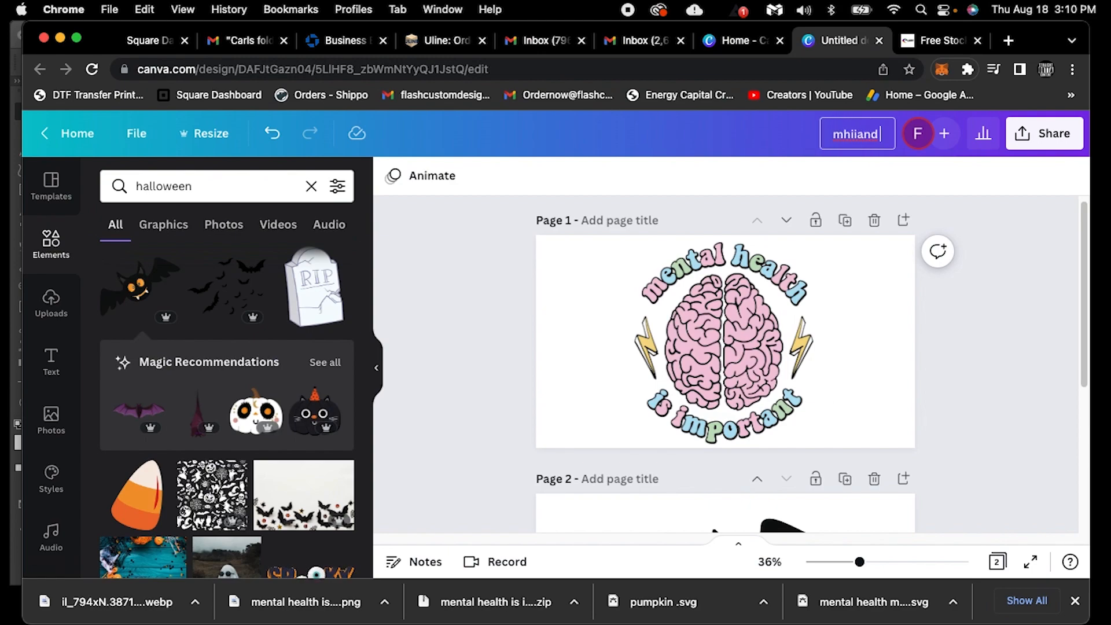
pyautogui.write('halloween')
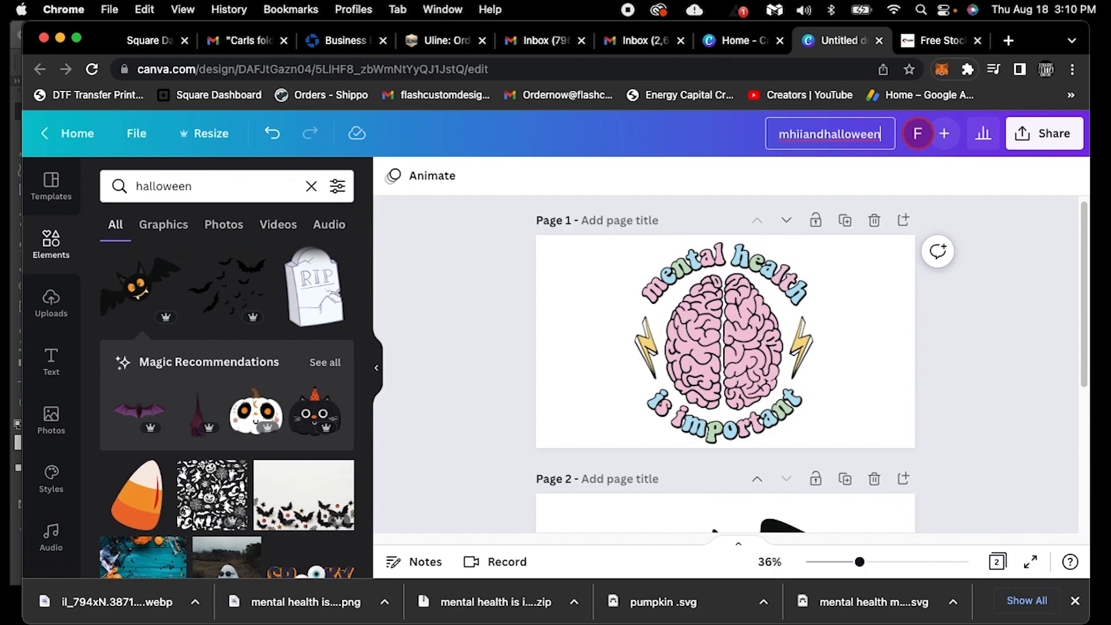
pyautogui.click(963, 316)
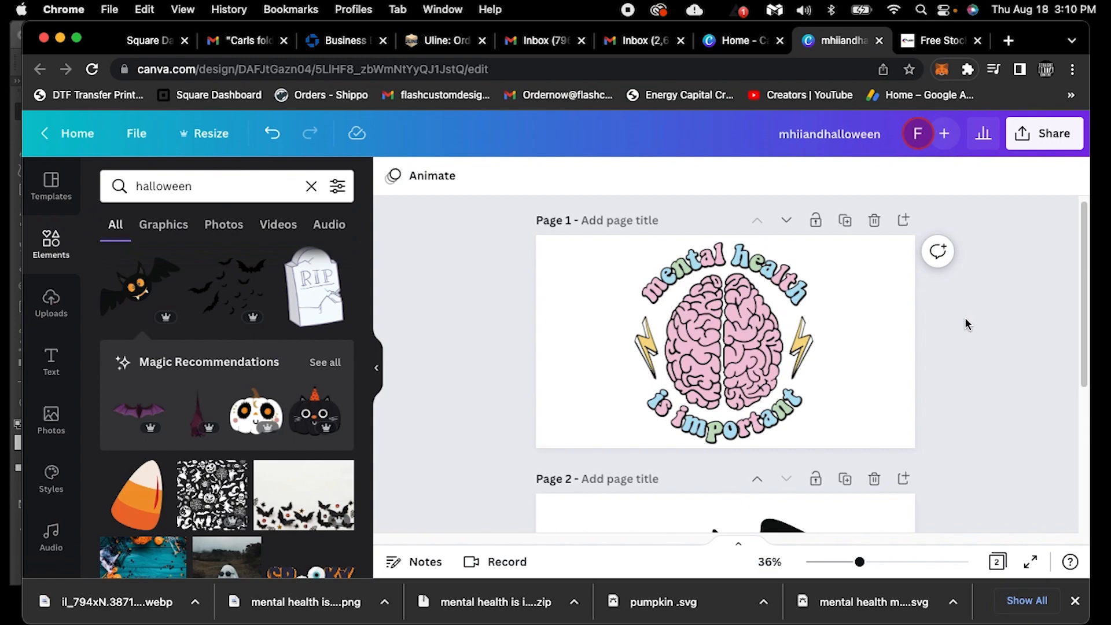
pyautogui.scroll(-5, 965, 324)
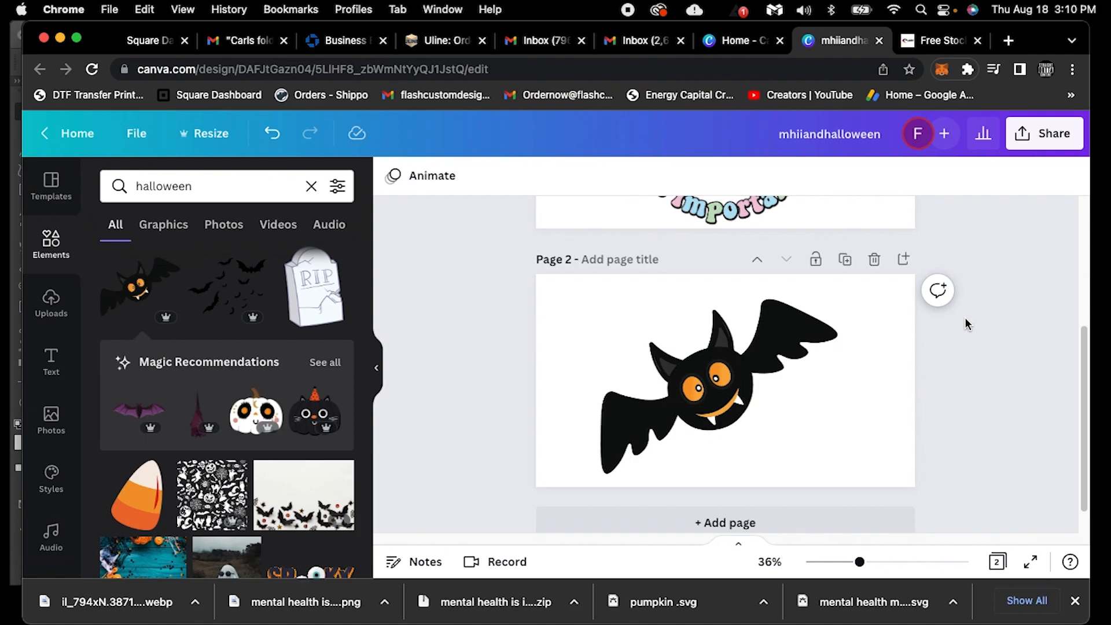
pyautogui.scroll(3, 973, 338)
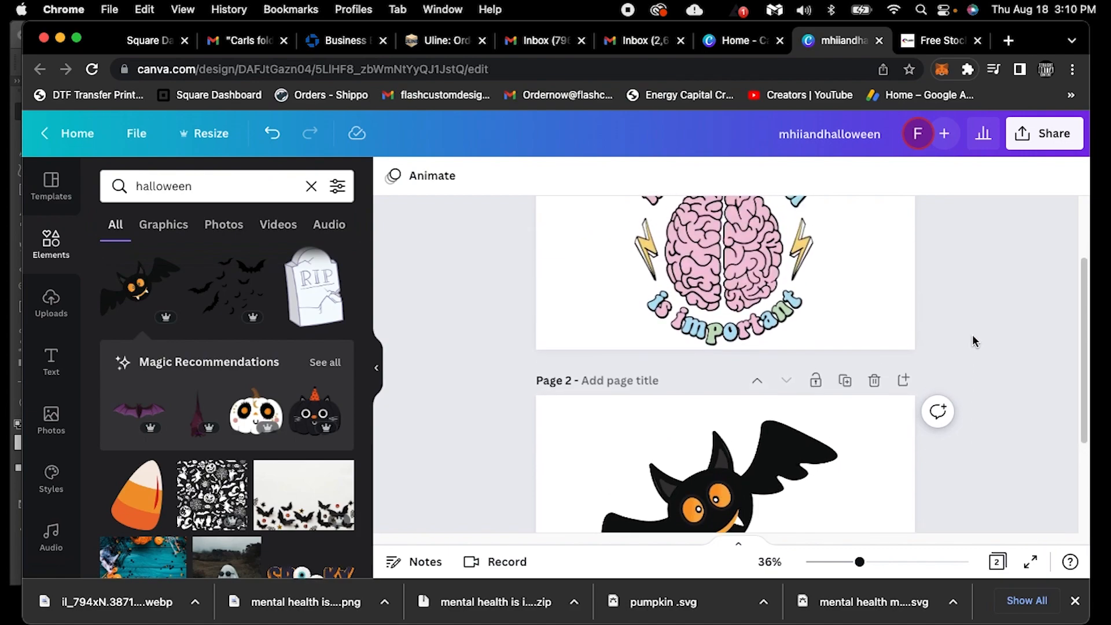
pyautogui.scroll(1, 974, 330)
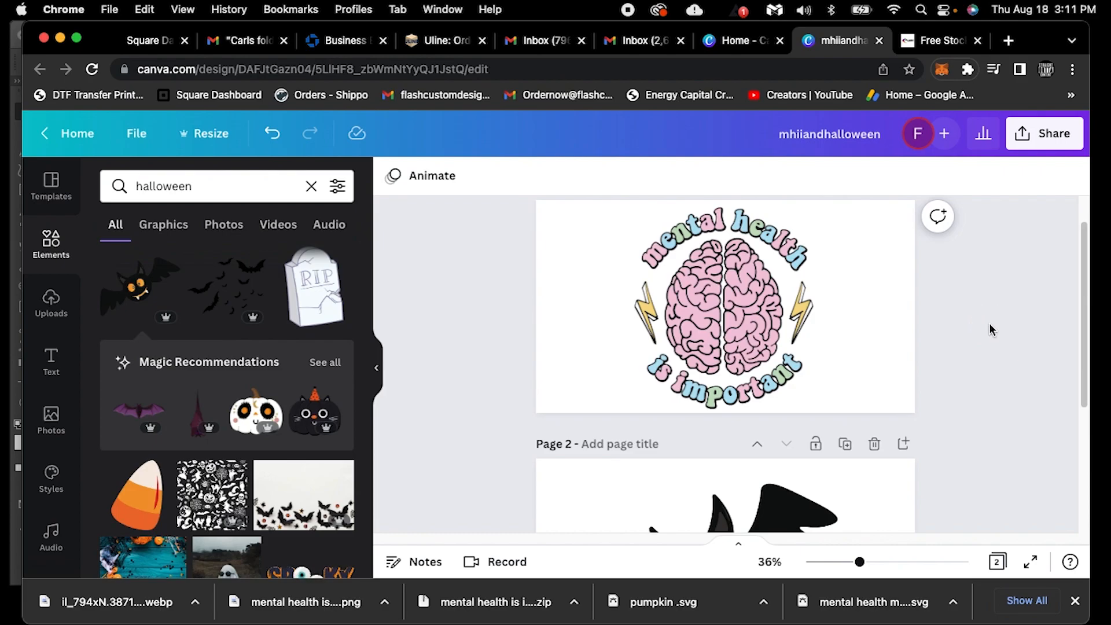
pyautogui.scroll(-4, 954, 327)
pyautogui.scroll(3, 920, 324)
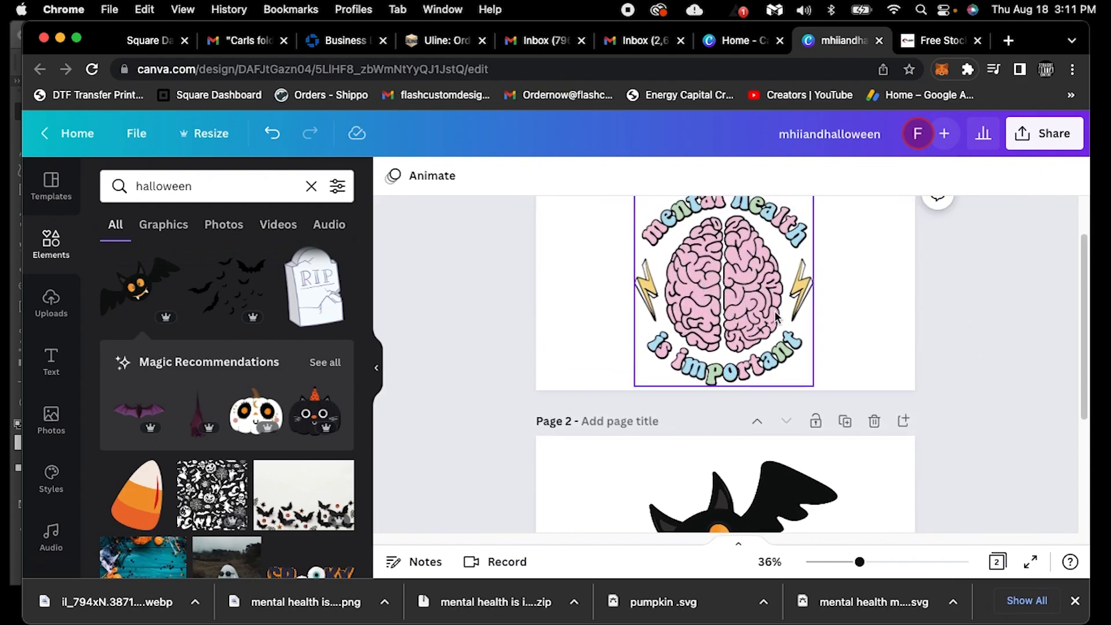
pyautogui.scroll(2, 956, 334)
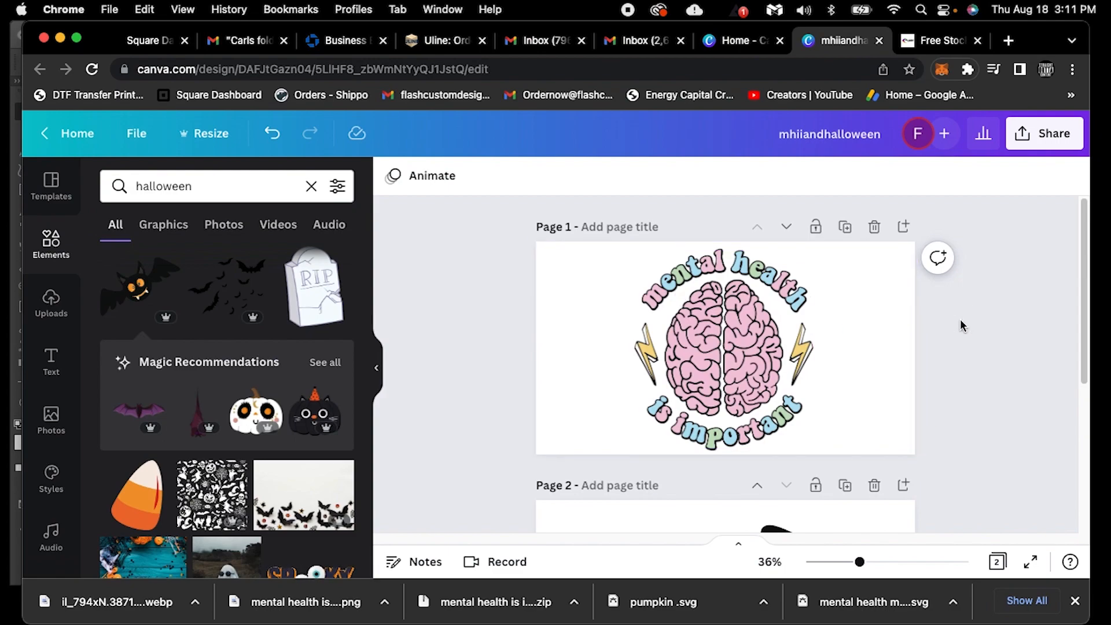
pyautogui.scroll(-5, 962, 326)
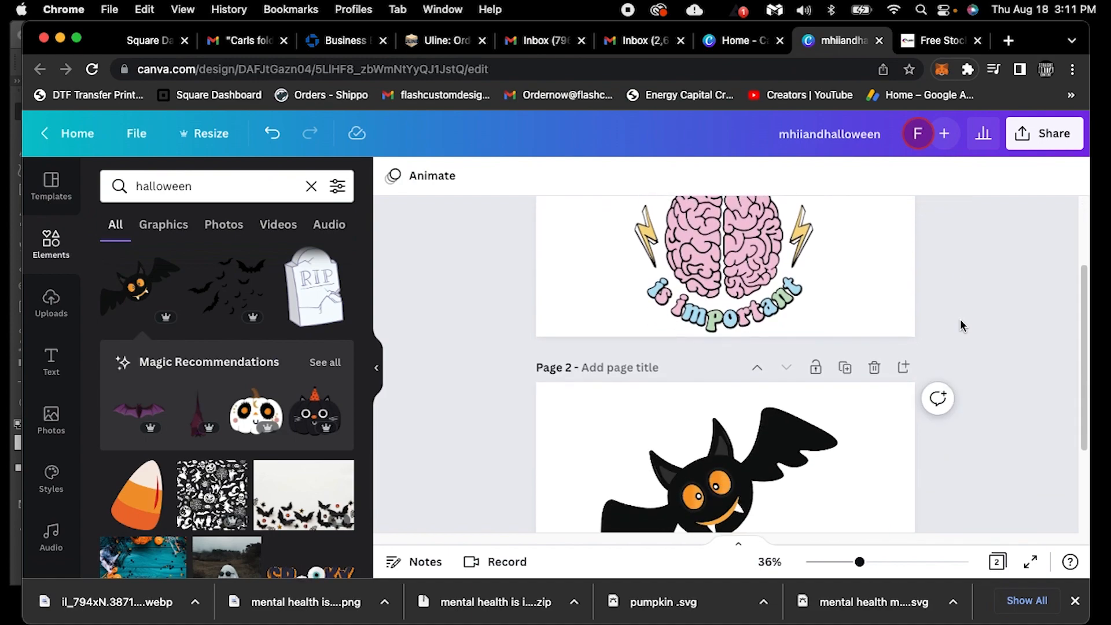
pyautogui.scroll(4, 962, 326)
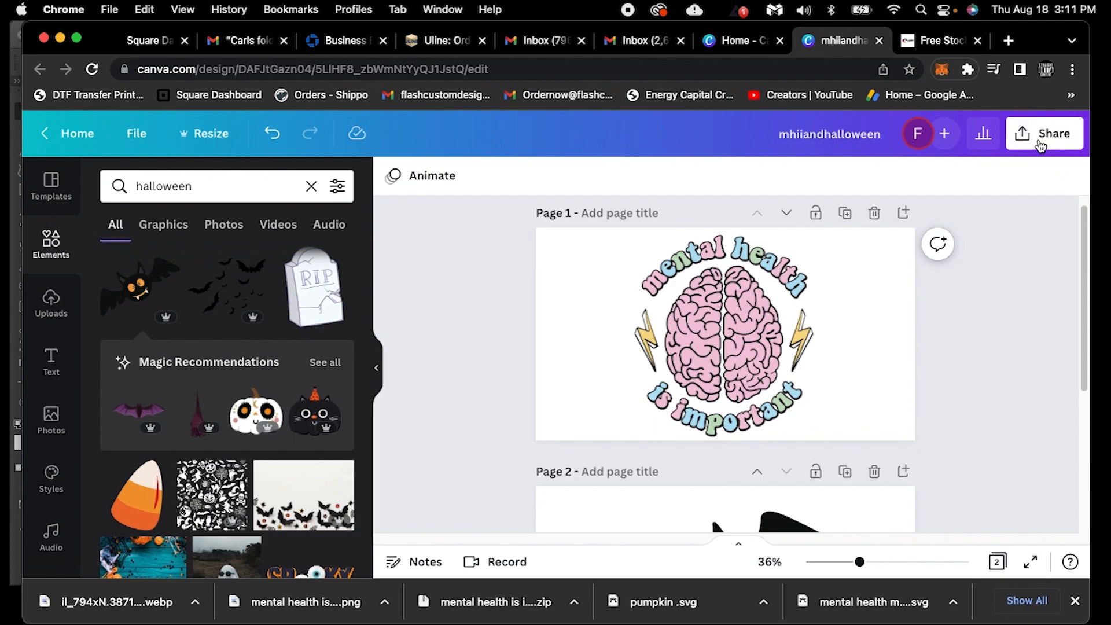
pyautogui.click(1039, 145)
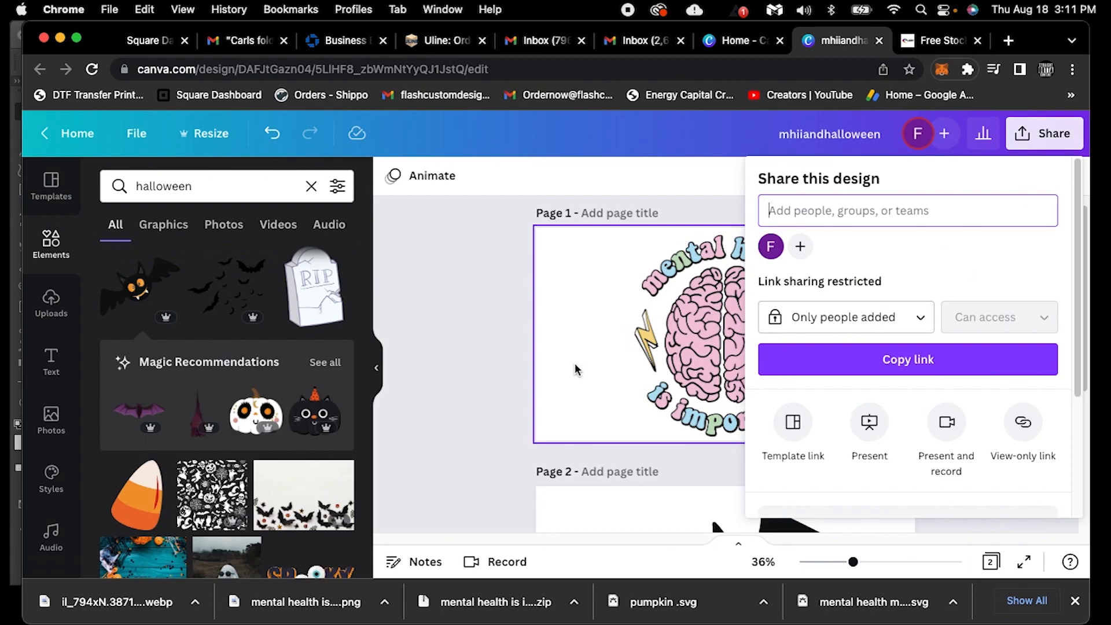
pyautogui.click(501, 359)
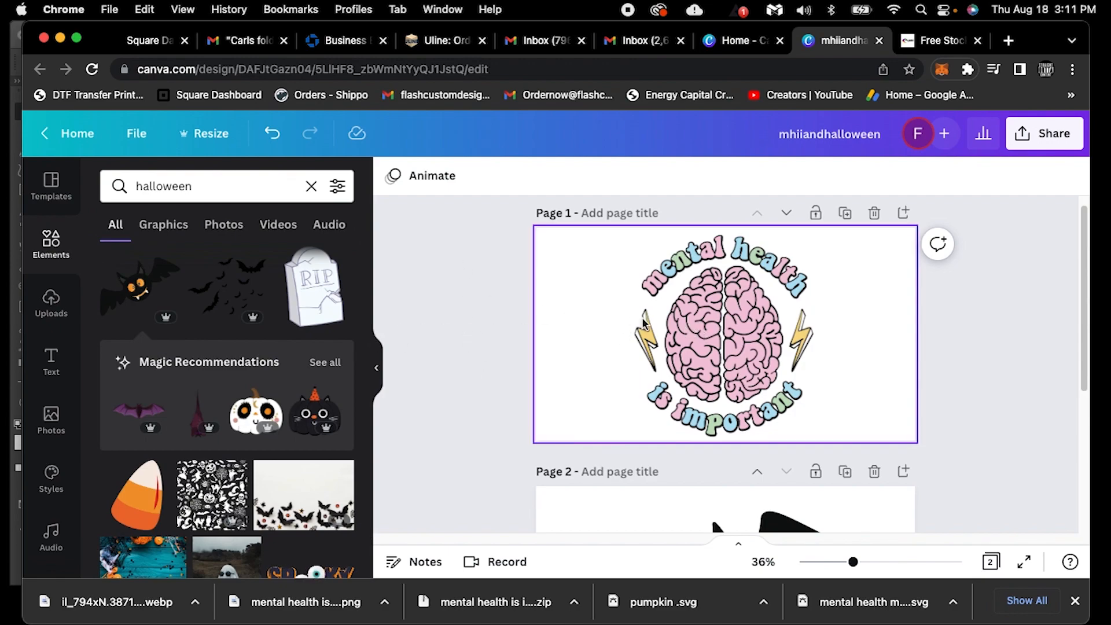
# Filter the halloween element results to graphics only and browse the available designs.
pyautogui.scroll(-4, 688, 359)
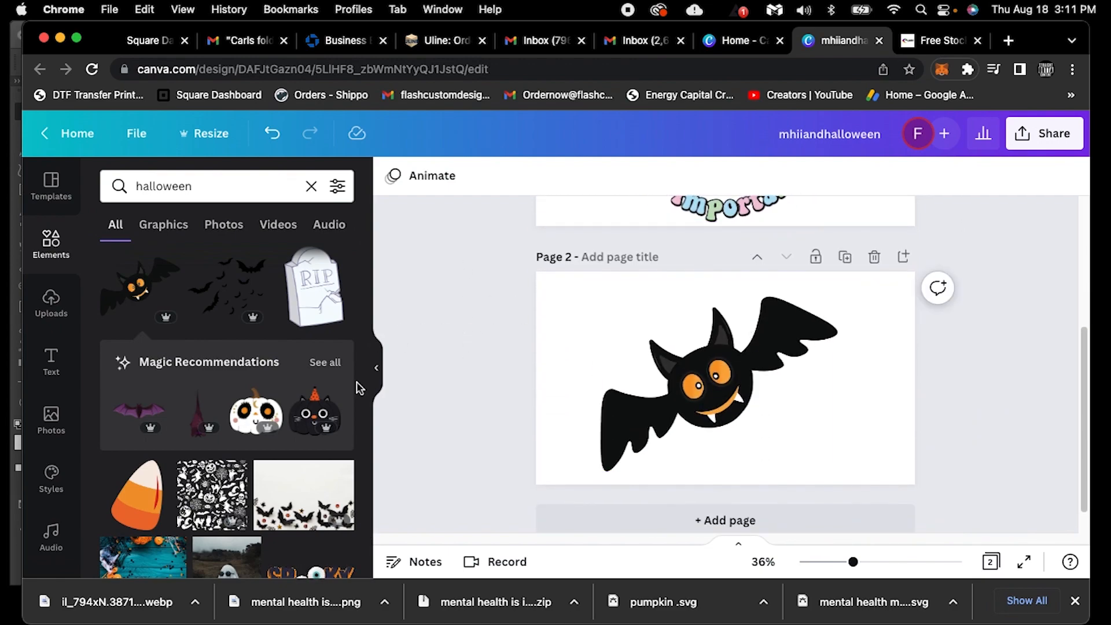
pyautogui.scroll(-4, 261, 426)
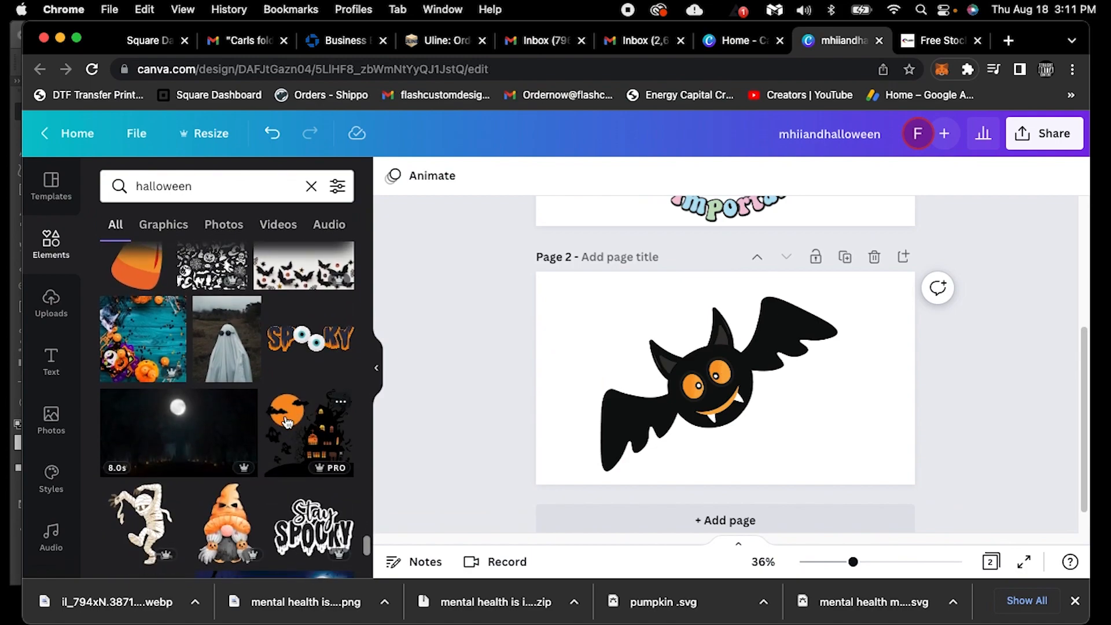
pyautogui.click(164, 223)
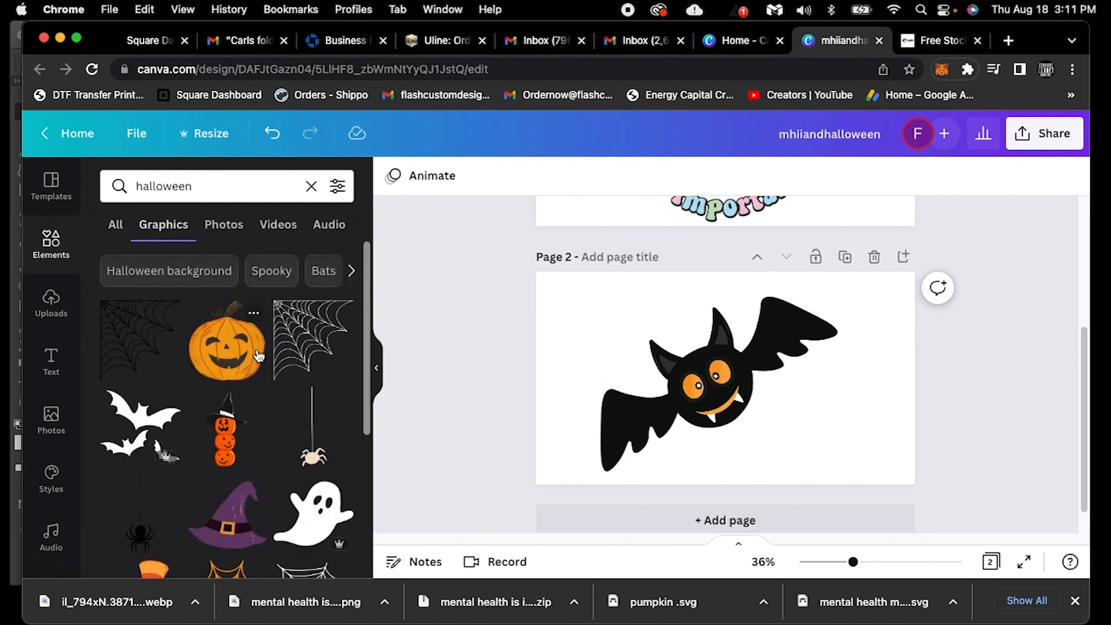
pyautogui.scroll(-6, 249, 376)
pyautogui.scroll(-2, 243, 388)
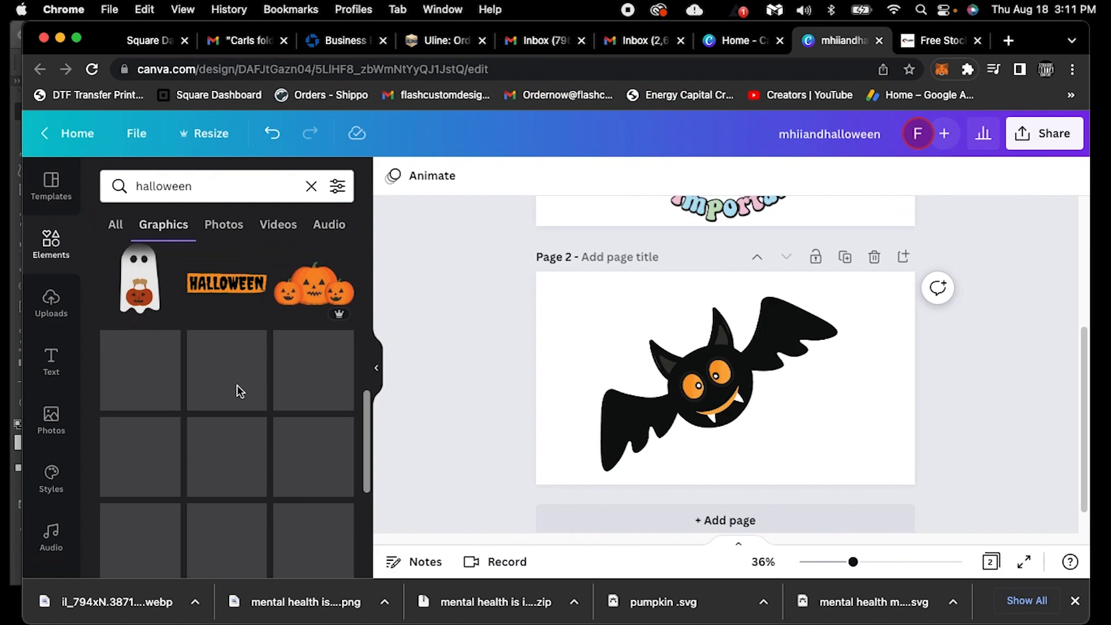
pyautogui.scroll(-5, 214, 385)
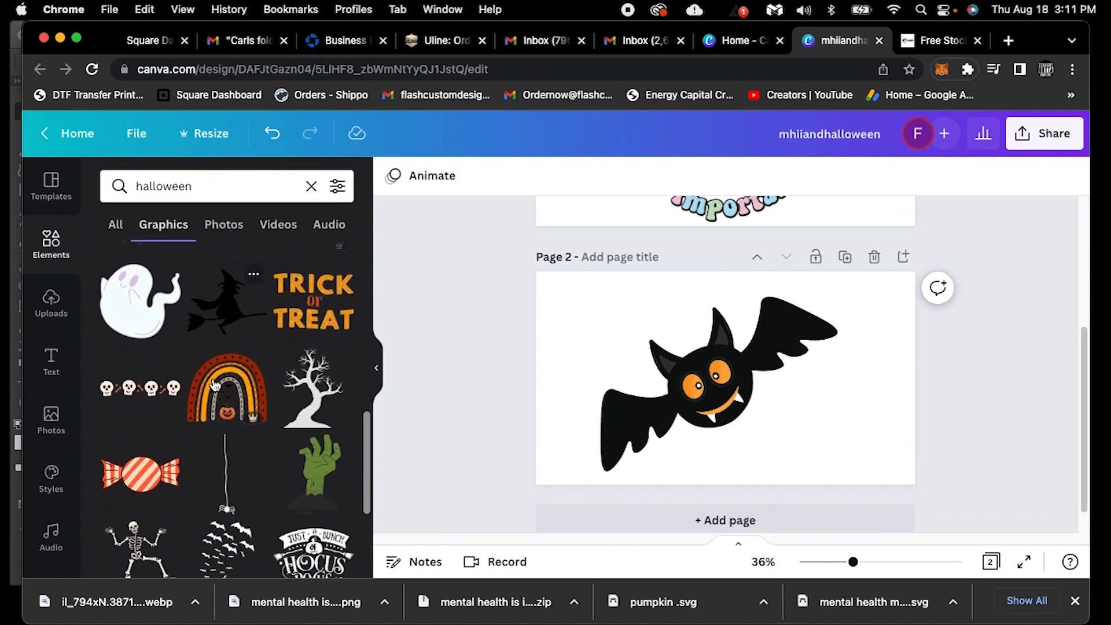
pyautogui.scroll(-3, 215, 385)
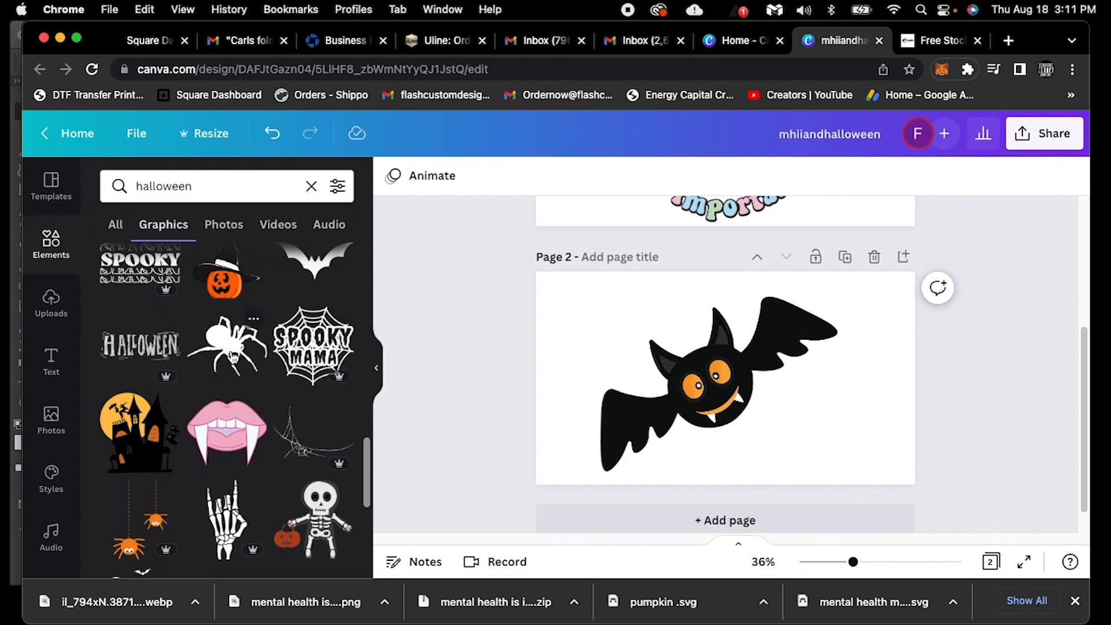
pyautogui.scroll(-6, 232, 356)
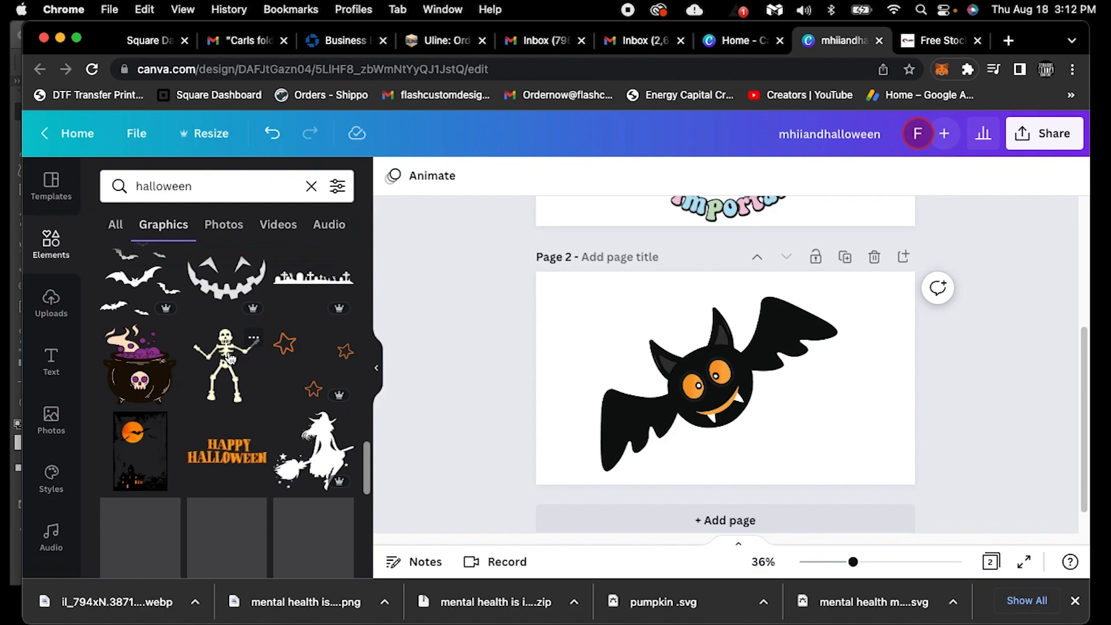
pyautogui.scroll(-10, 232, 347)
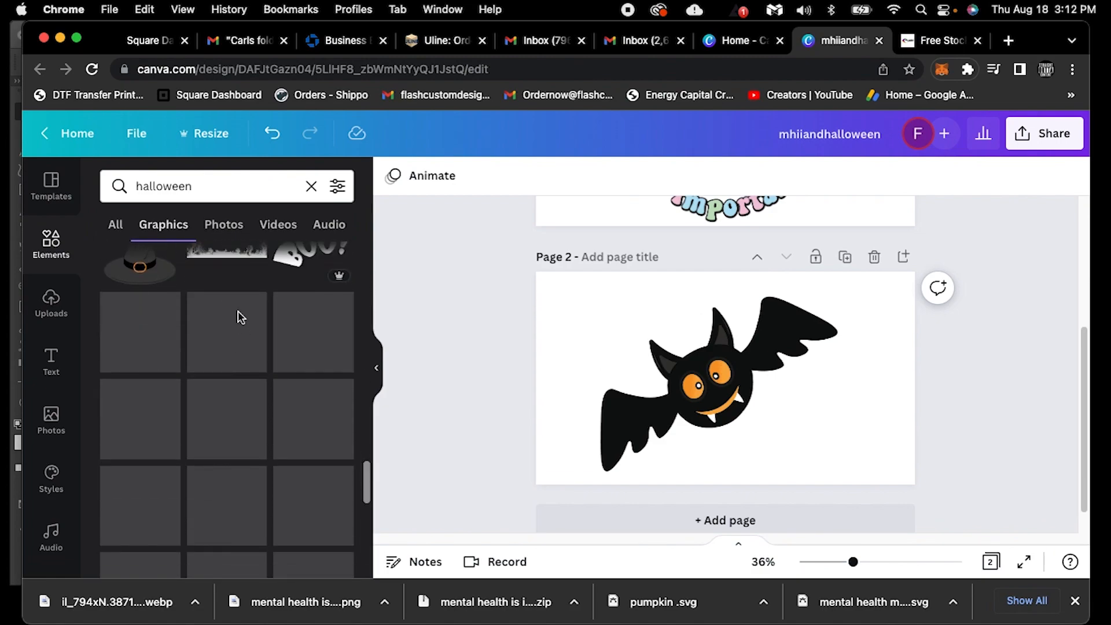
# Search the graphics library for "cars" and browse the car designs.
pyautogui.click(222, 194)
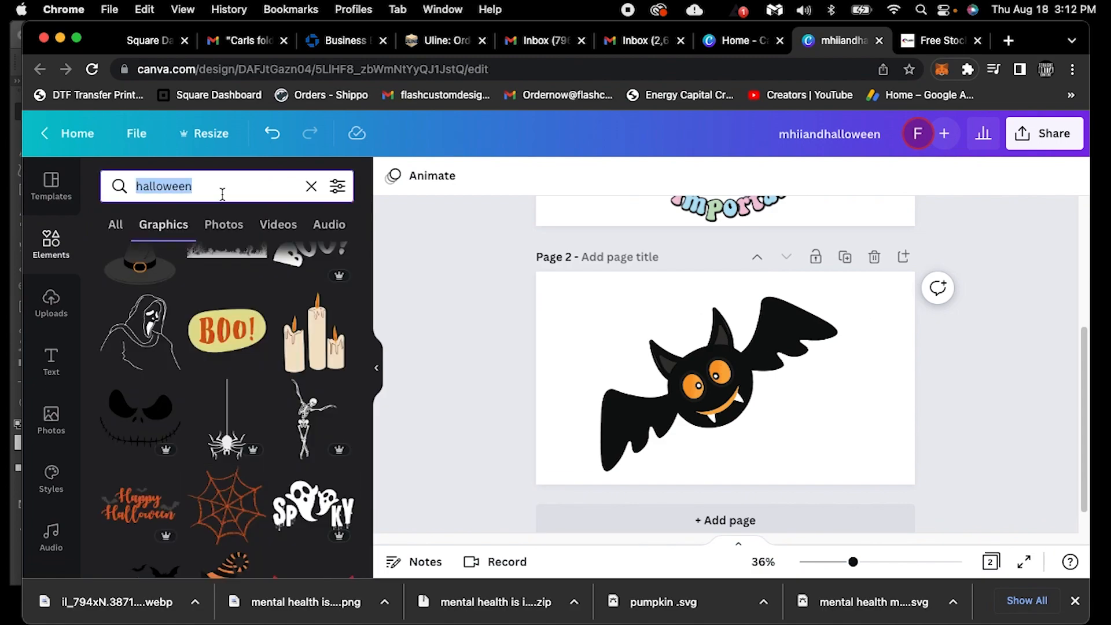
pyautogui.write('cars')
pyautogui.press('Return')
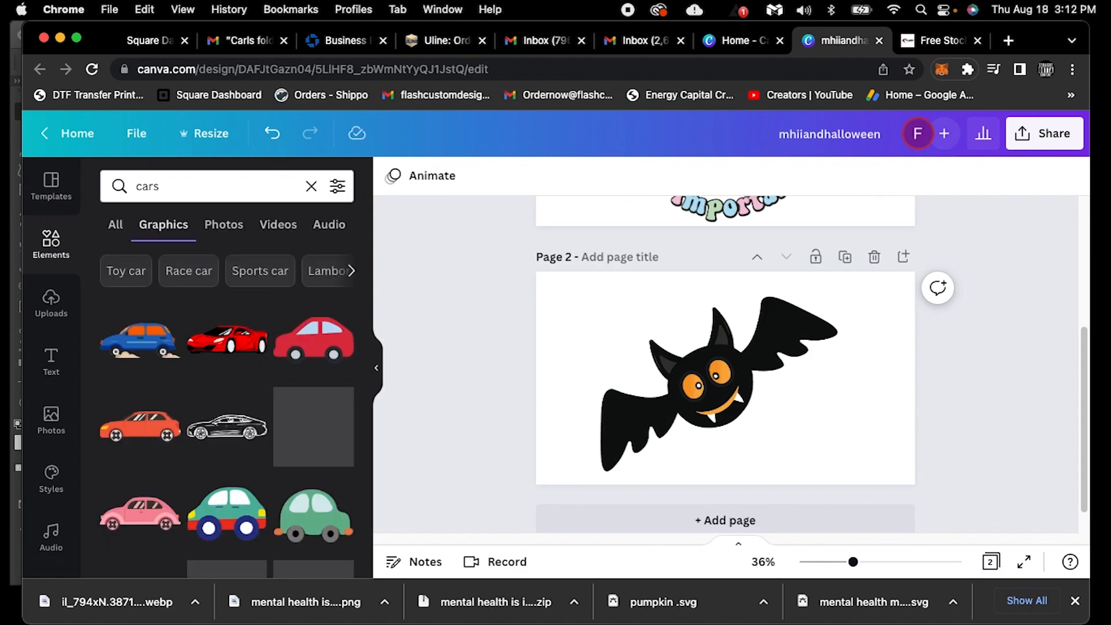
pyautogui.scroll(-15, 261, 382)
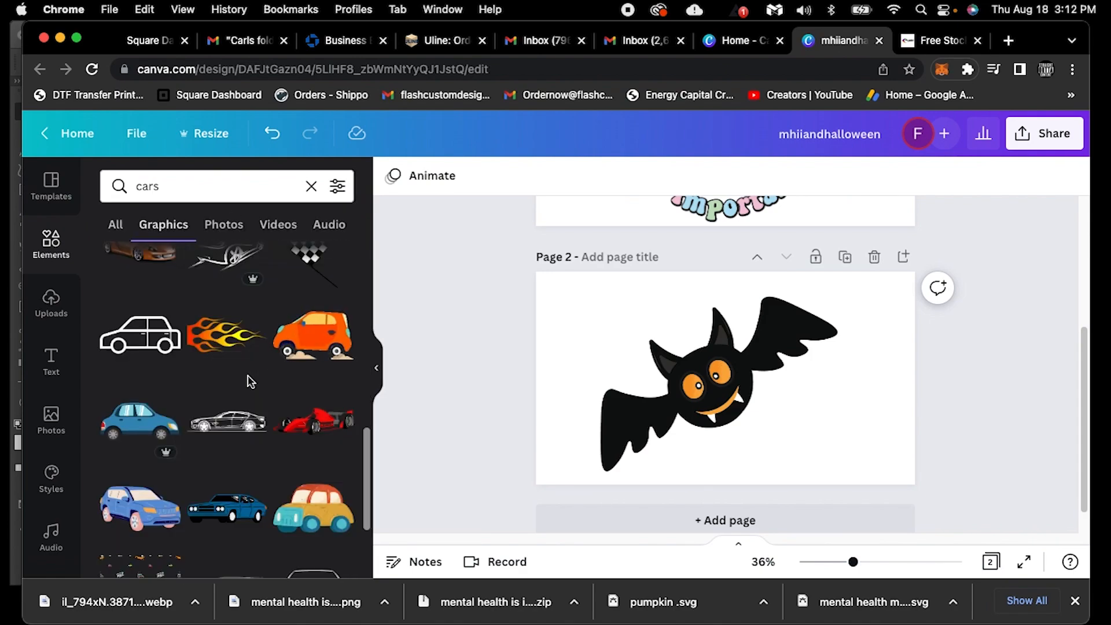
pyautogui.scroll(-5, 247, 376)
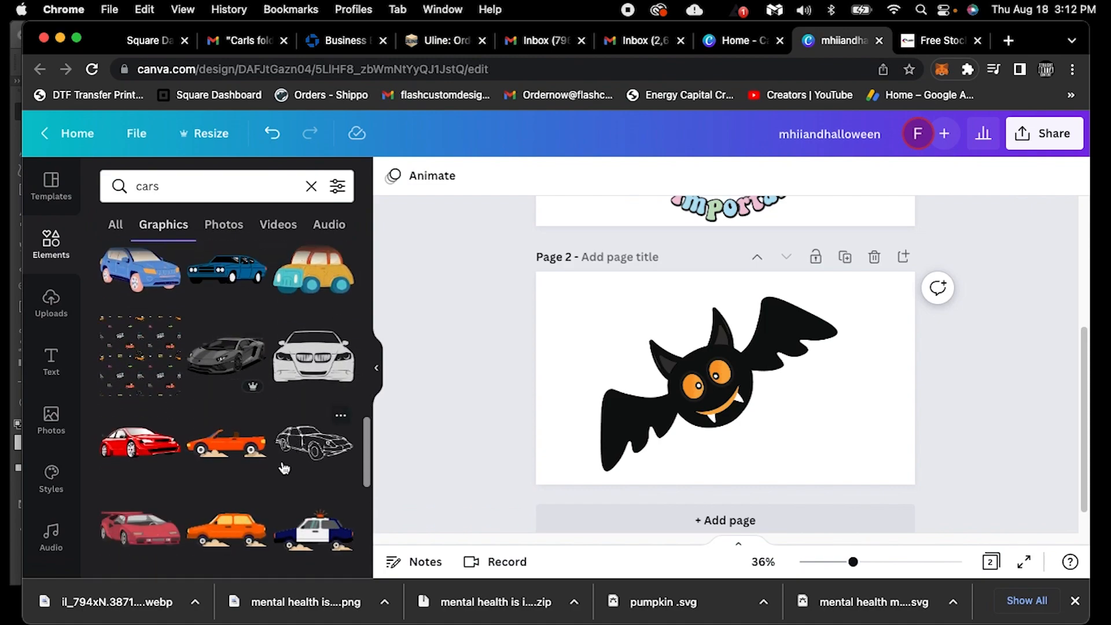
pyautogui.scroll(-5, 226, 416)
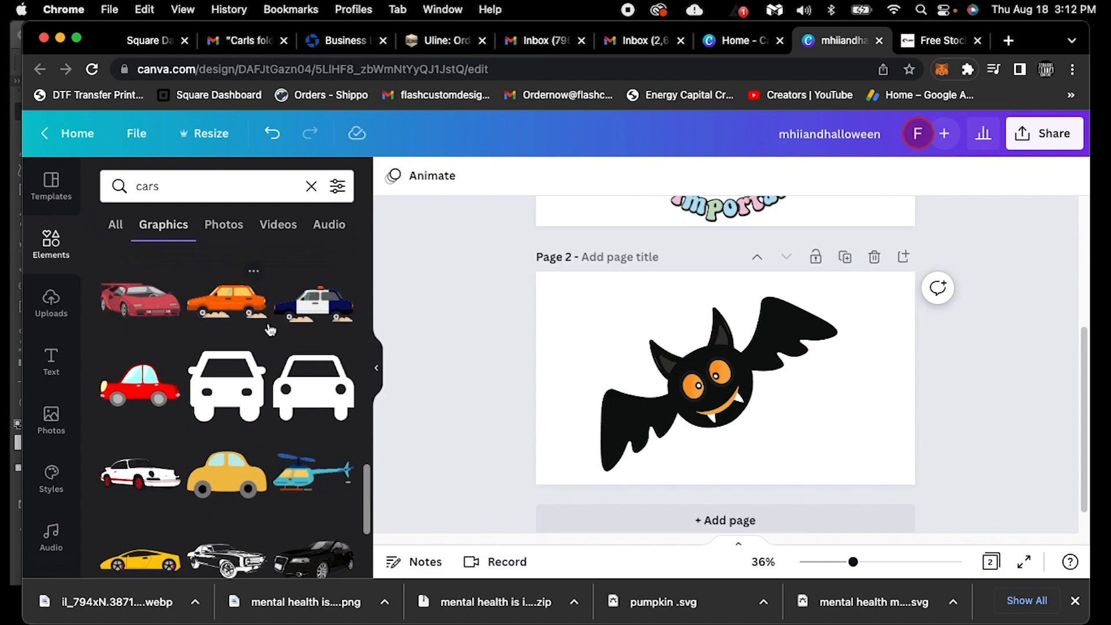
pyautogui.scroll(1, 268, 322)
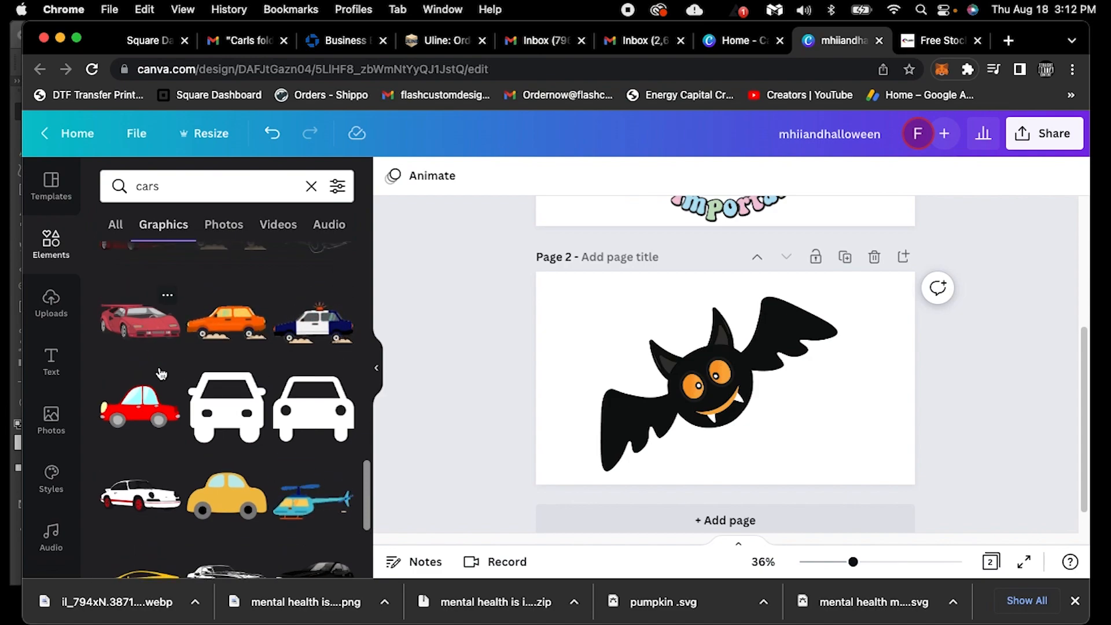
pyautogui.scroll(-5, 252, 424)
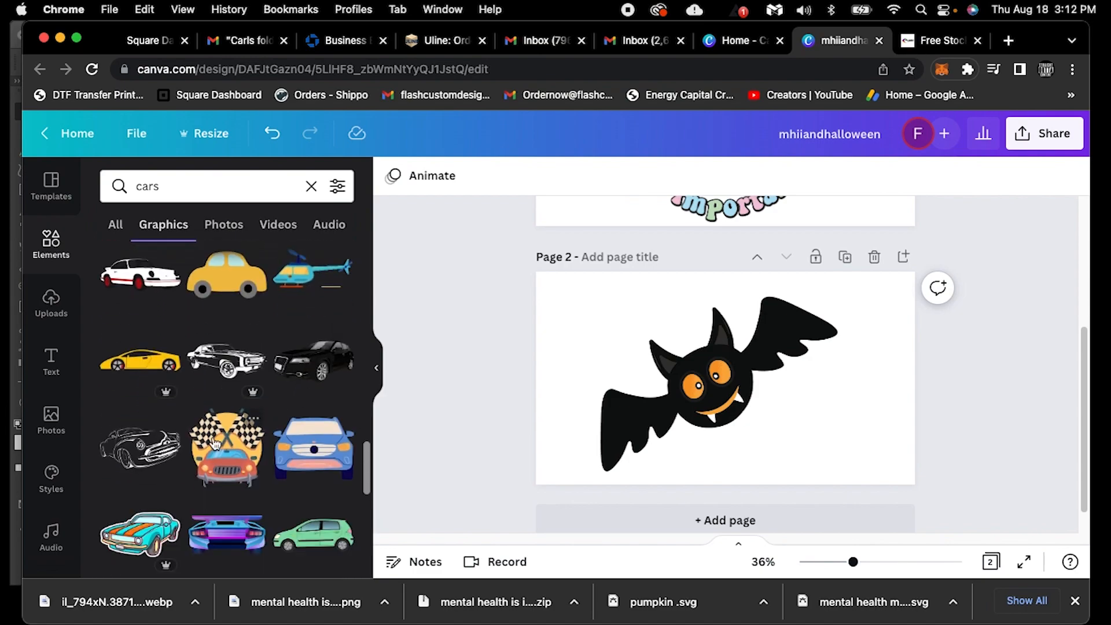
pyautogui.scroll(-5, 226, 352)
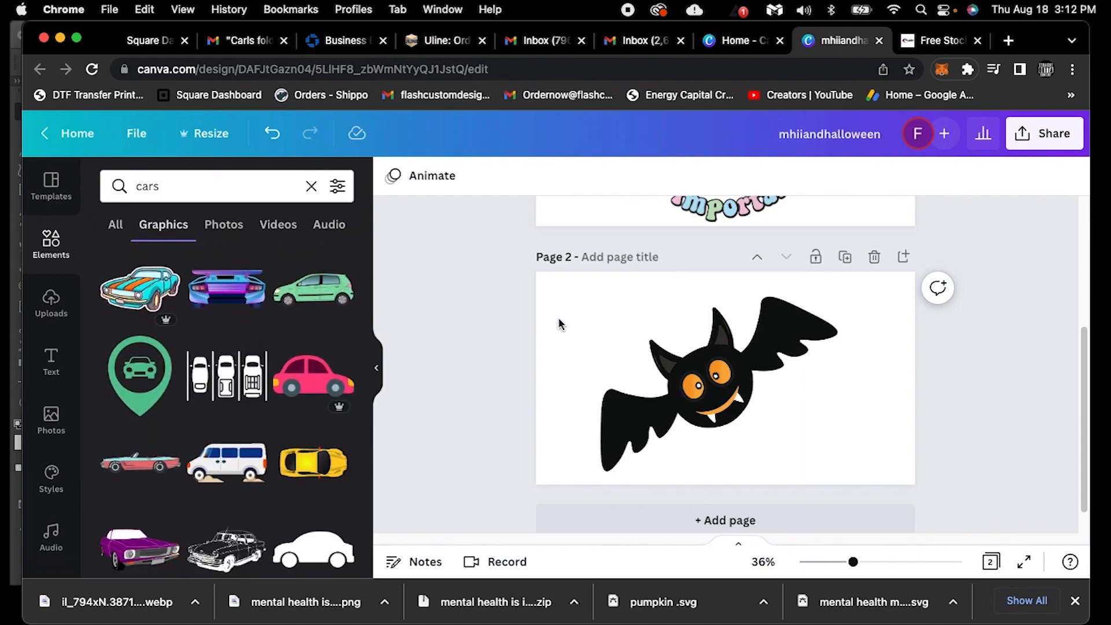
# Open the design's download settings and limit the page selection to page 1.
pyautogui.click(1022, 139)
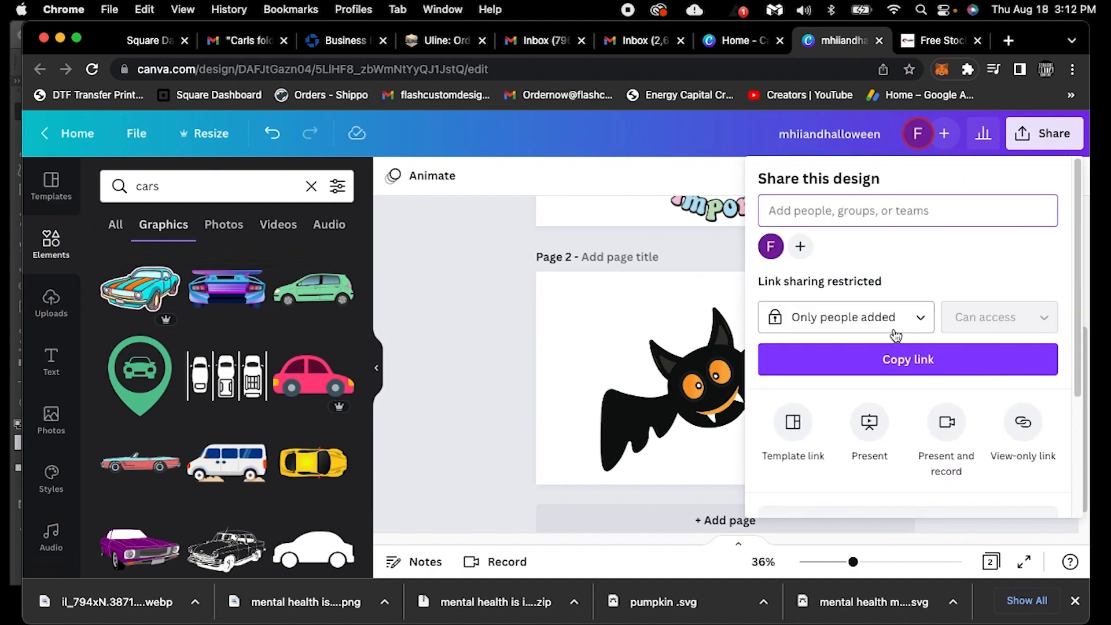
pyautogui.scroll(-3, 895, 333)
pyautogui.click(860, 349)
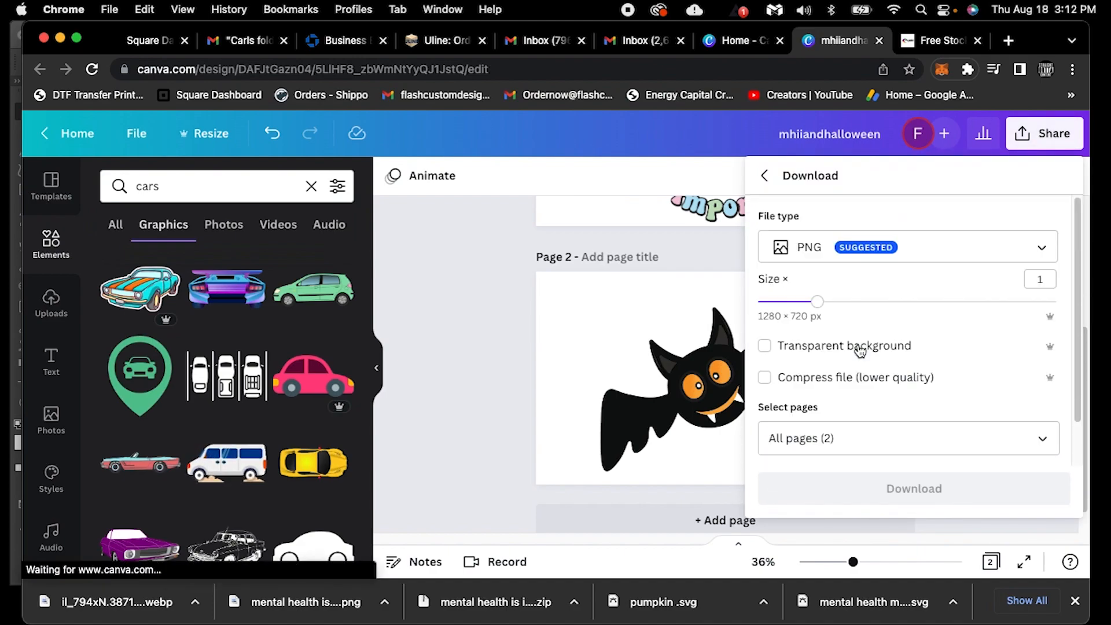
pyautogui.click(858, 438)
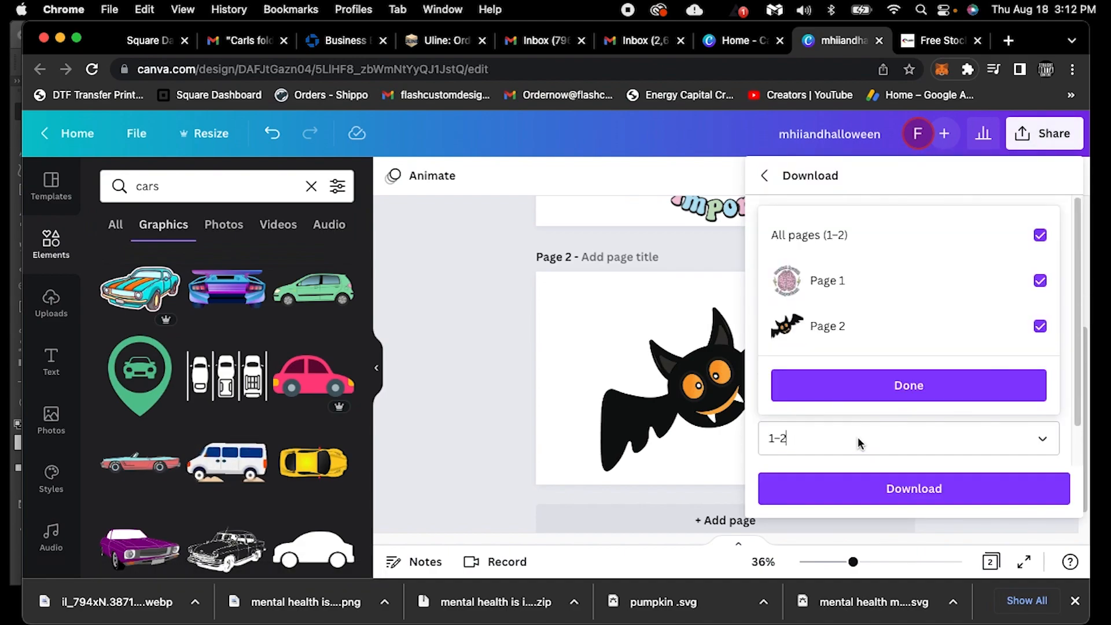
pyautogui.click(1040, 326)
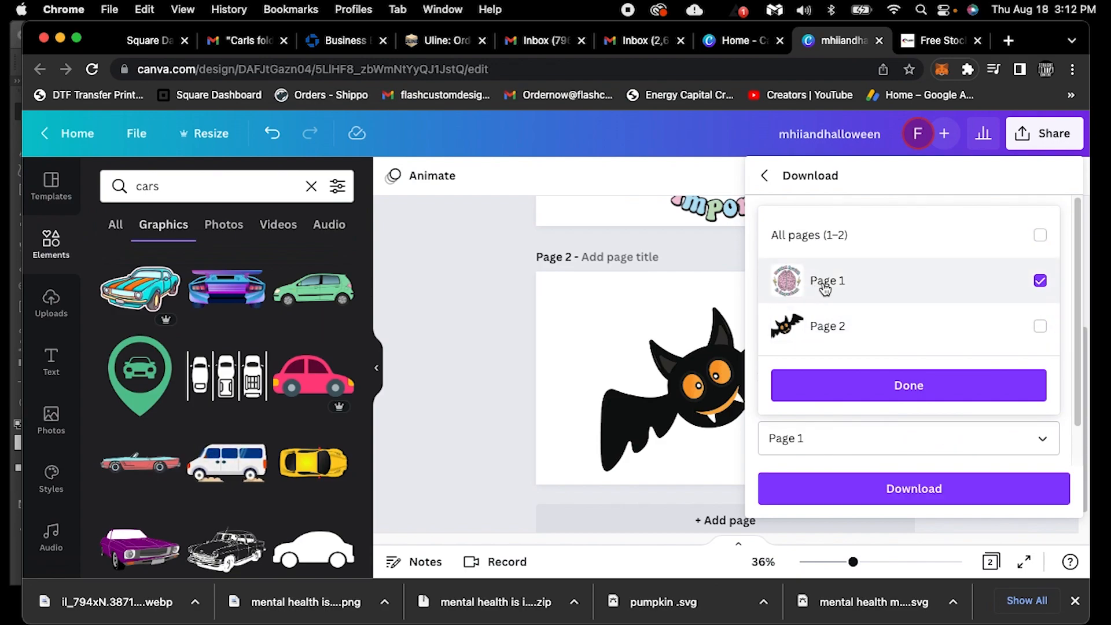
pyautogui.click(889, 387)
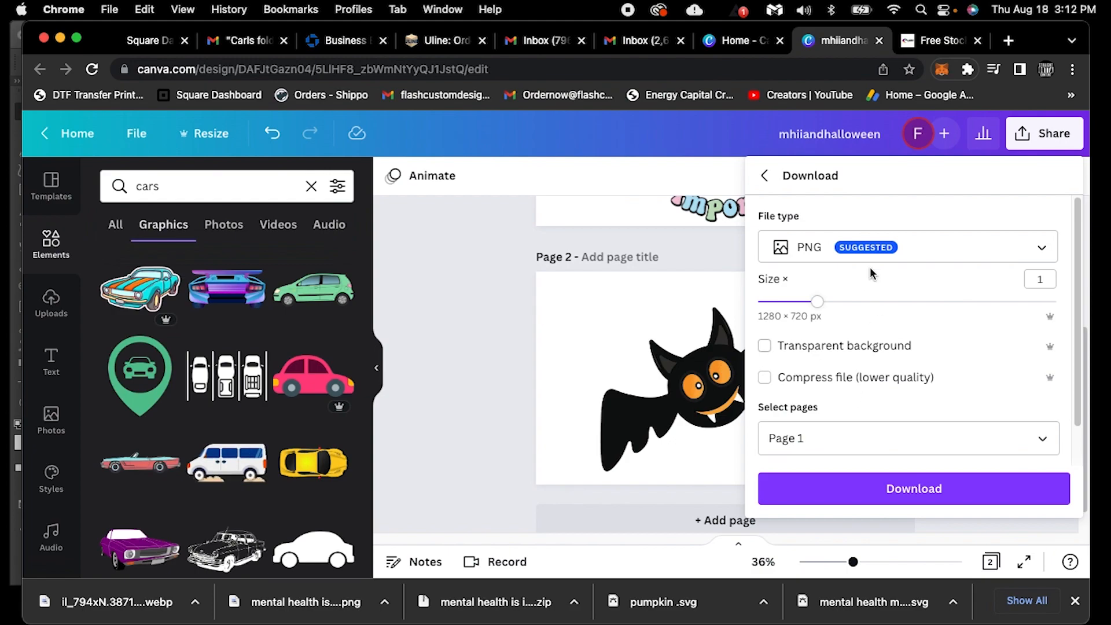
# Download page 1 as a PNG with a transparent background, then dismiss the sharing pop-up.
pyautogui.click(855, 254)
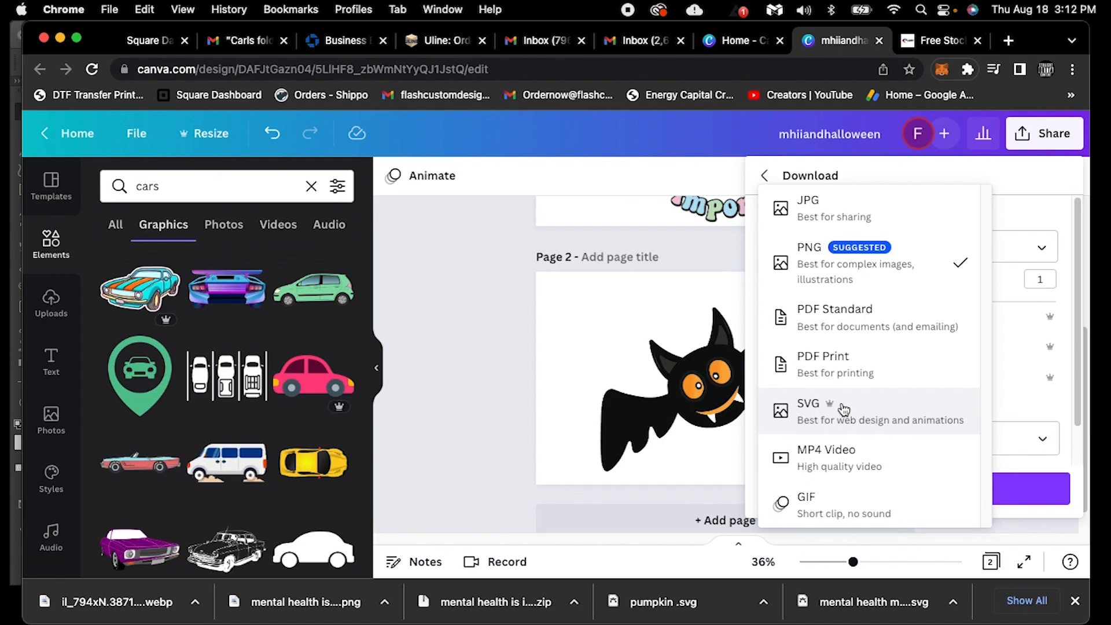
pyautogui.click(840, 278)
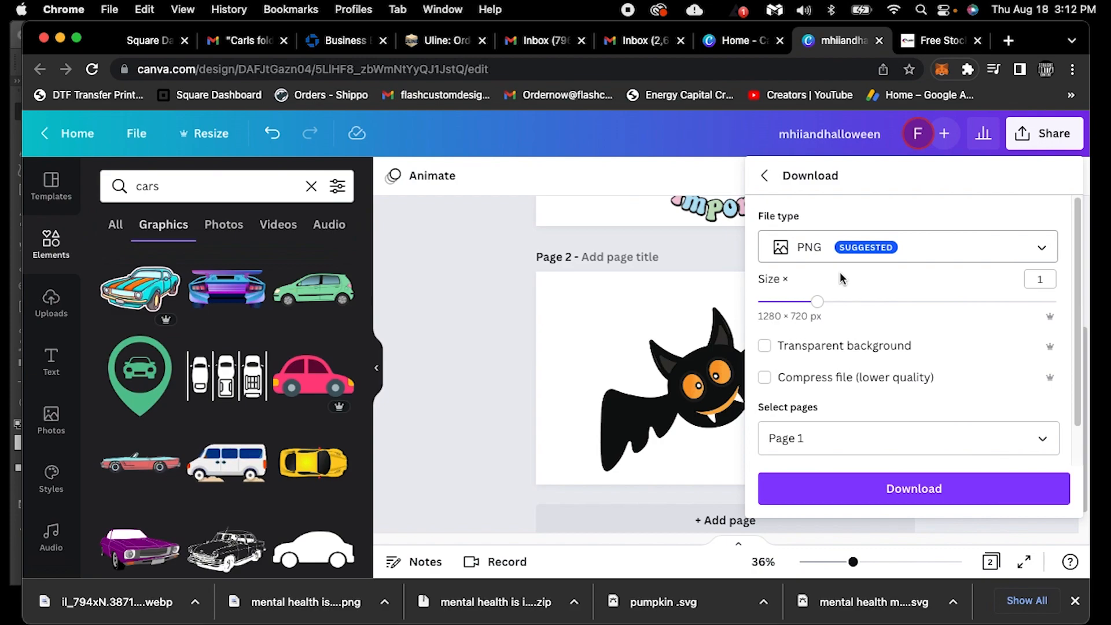
pyautogui.click(765, 347)
pyautogui.click(905, 489)
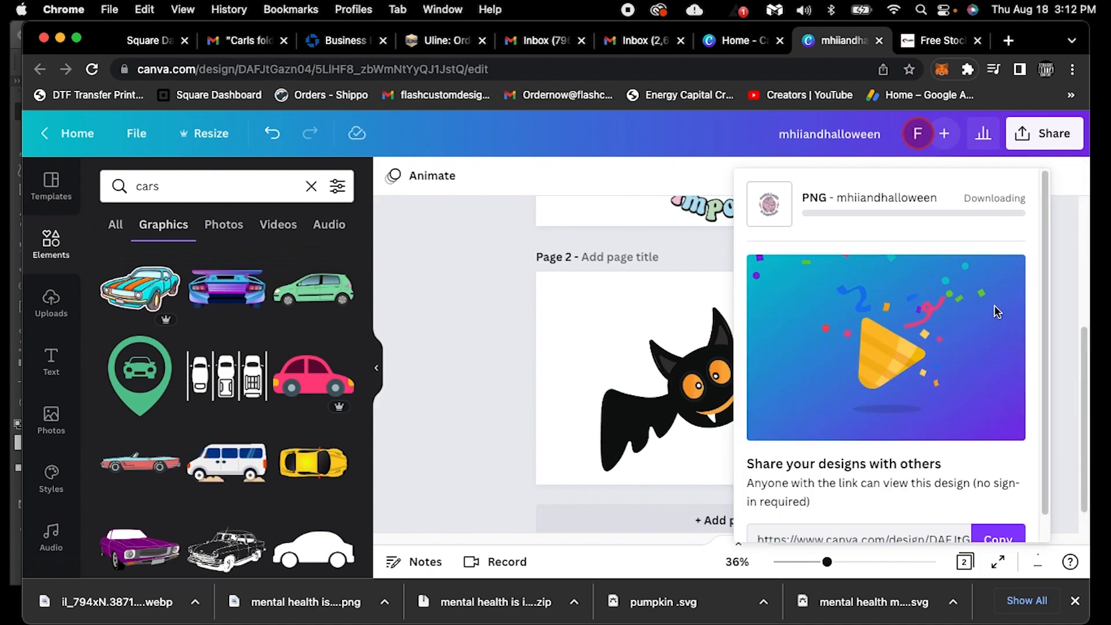
pyautogui.click(1055, 309)
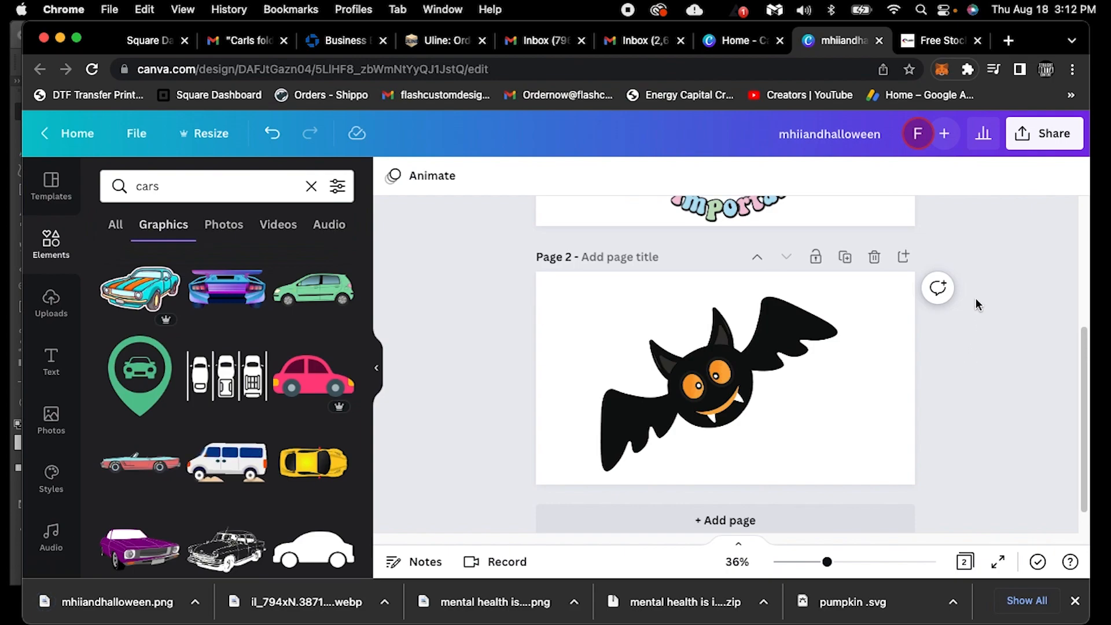
# Reopen the download settings and switch the page selection from page 1 to page 2 only.
pyautogui.click(1038, 135)
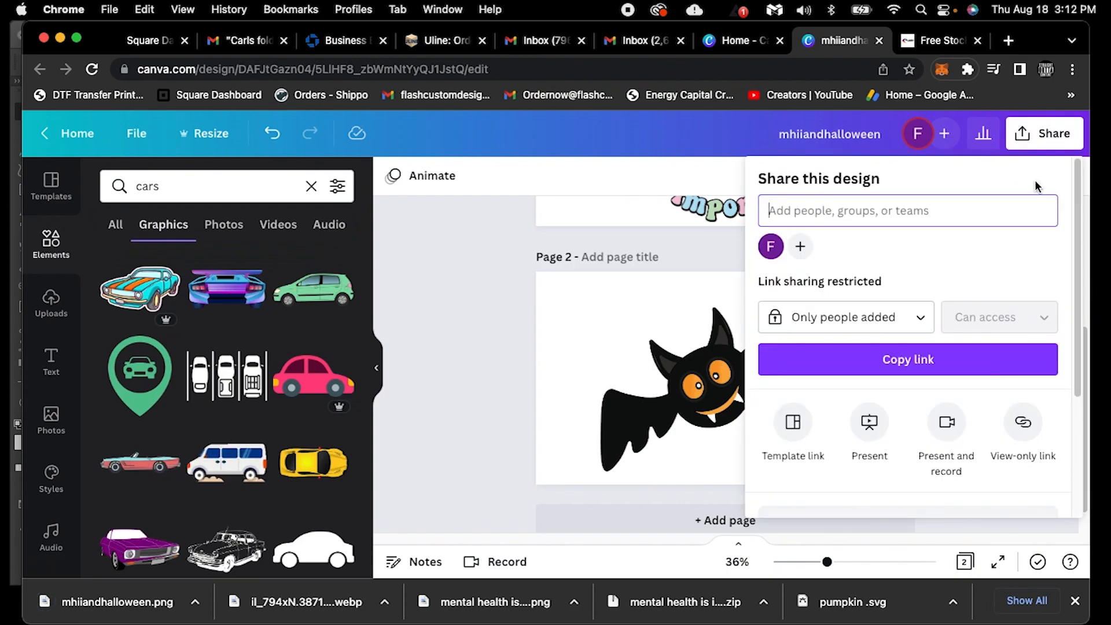
pyautogui.scroll(-3, 899, 359)
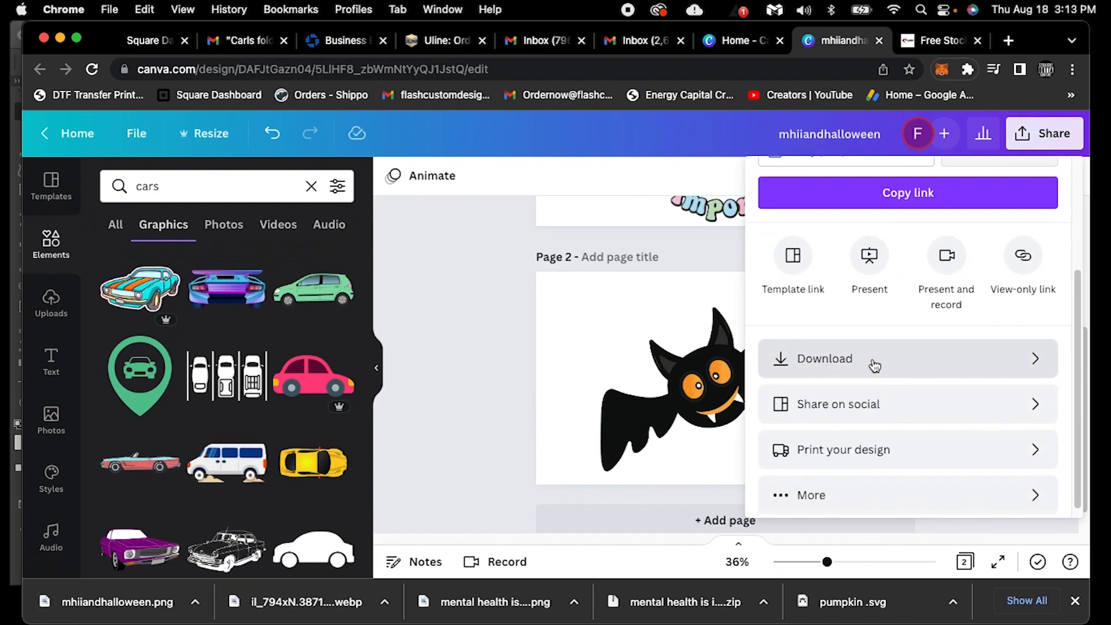
pyautogui.click(874, 367)
pyautogui.click(837, 440)
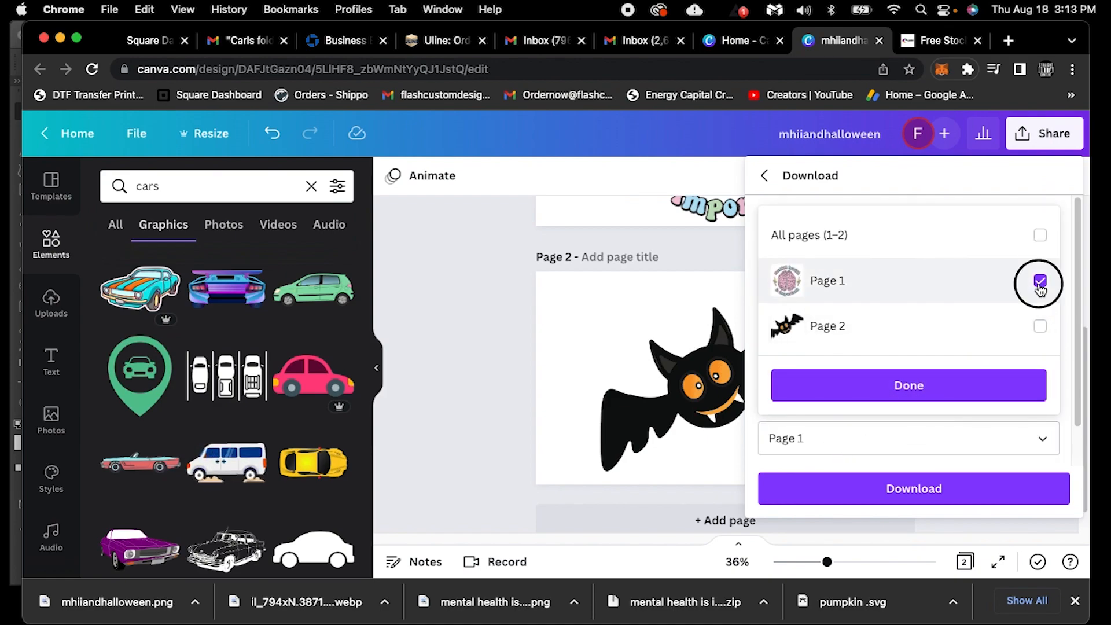
pyautogui.click(1040, 281)
pyautogui.click(1039, 326)
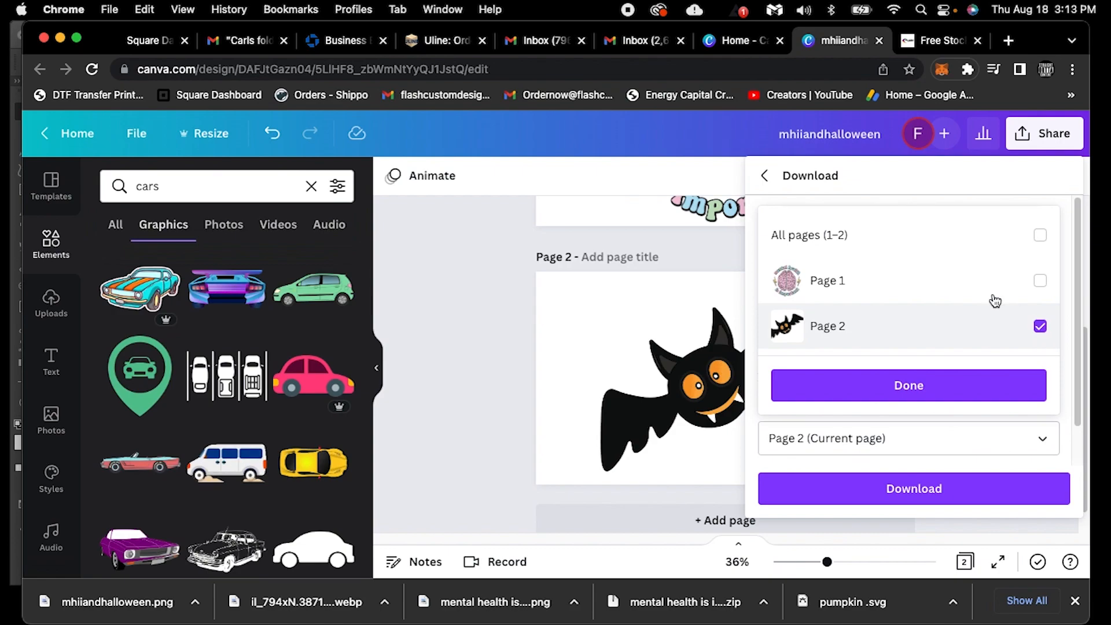
pyautogui.click(879, 389)
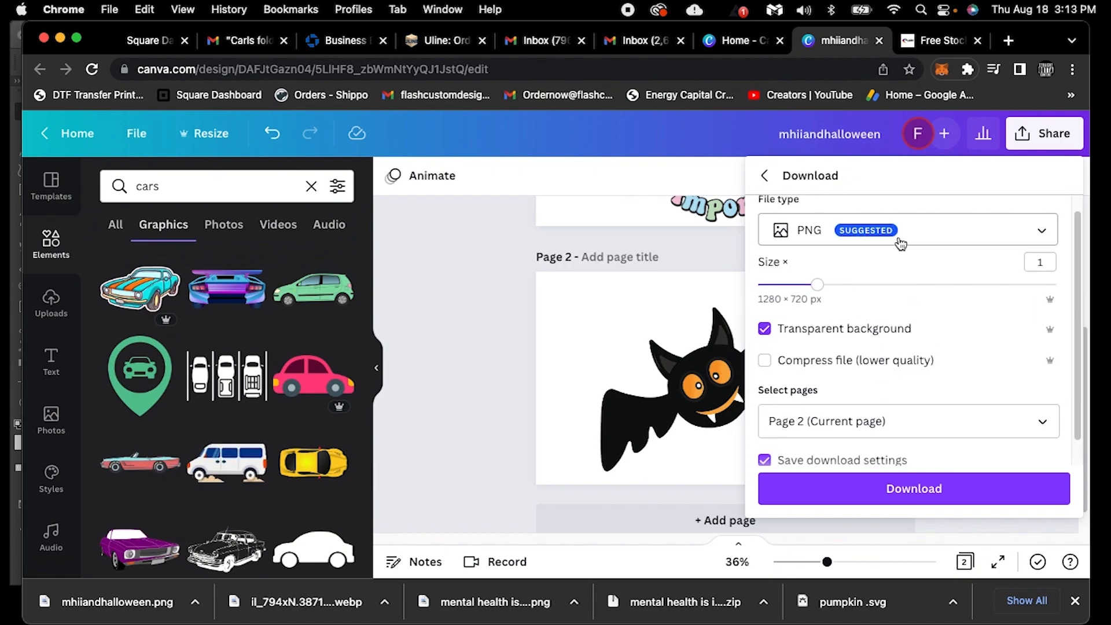
# Choose SVG as the download file type for page 2, then close the download settings and look over both pages.
pyautogui.click(897, 241)
pyautogui.click(853, 395)
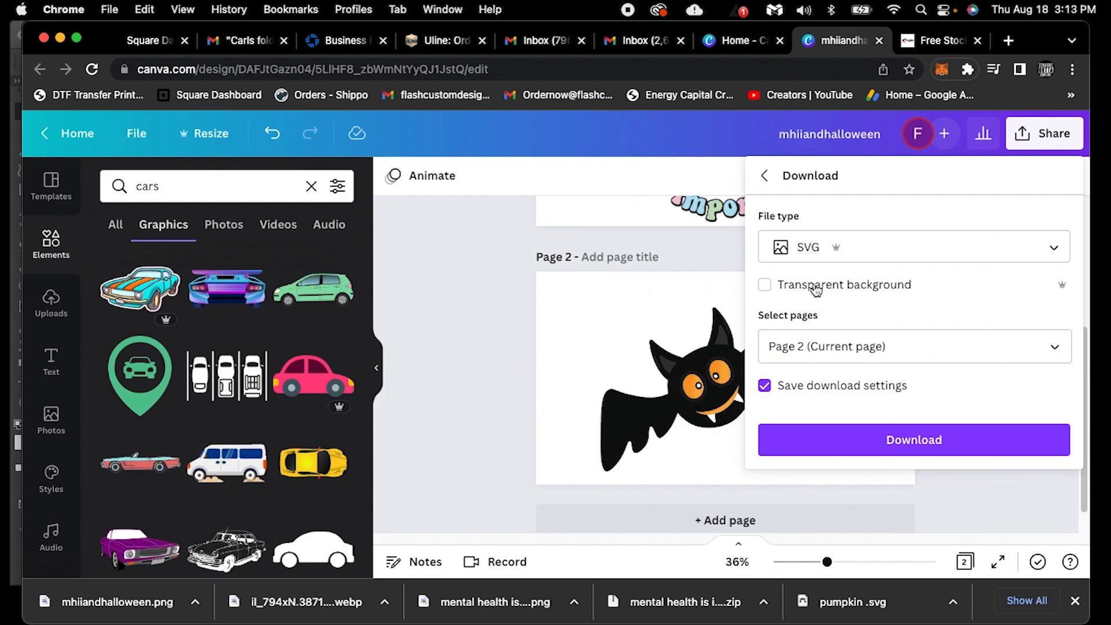
pyautogui.click(499, 357)
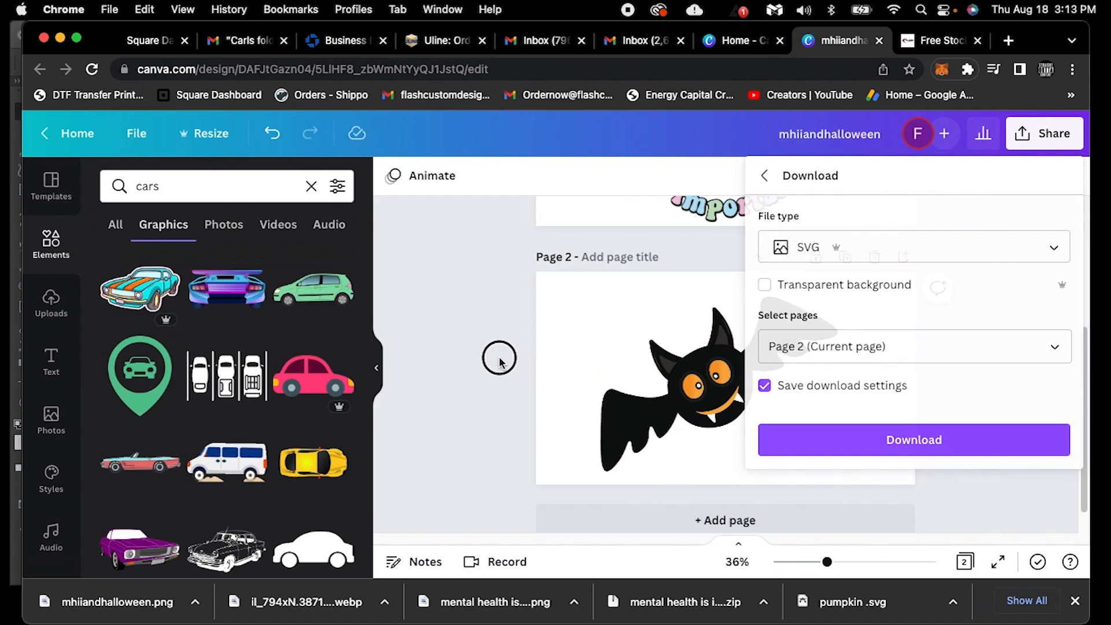
pyautogui.scroll(5, 480, 388)
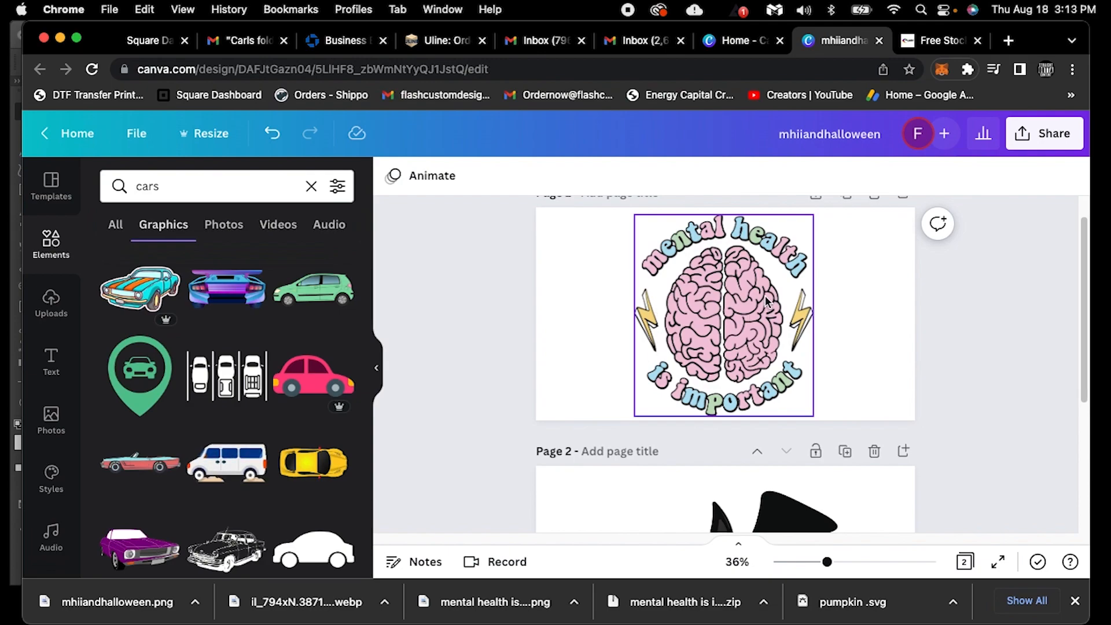
pyautogui.scroll(-5, 766, 300)
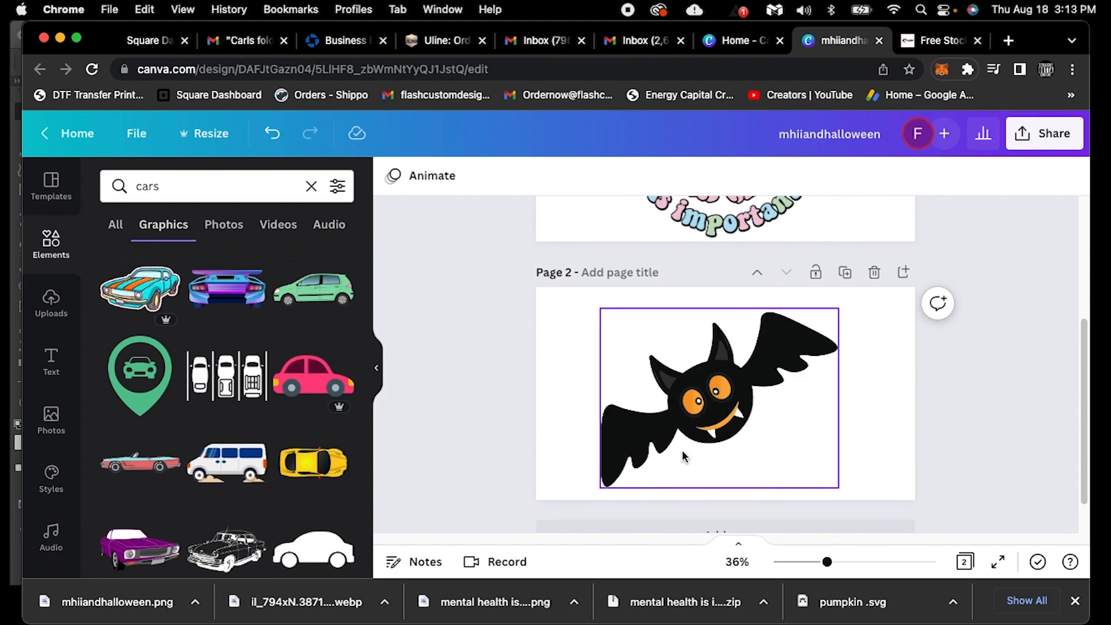
# Switch to Illustrator and create a new 22 x 24 in document with CMYK color and 300 ppi raster effects.
pyautogui.click(16, 531)
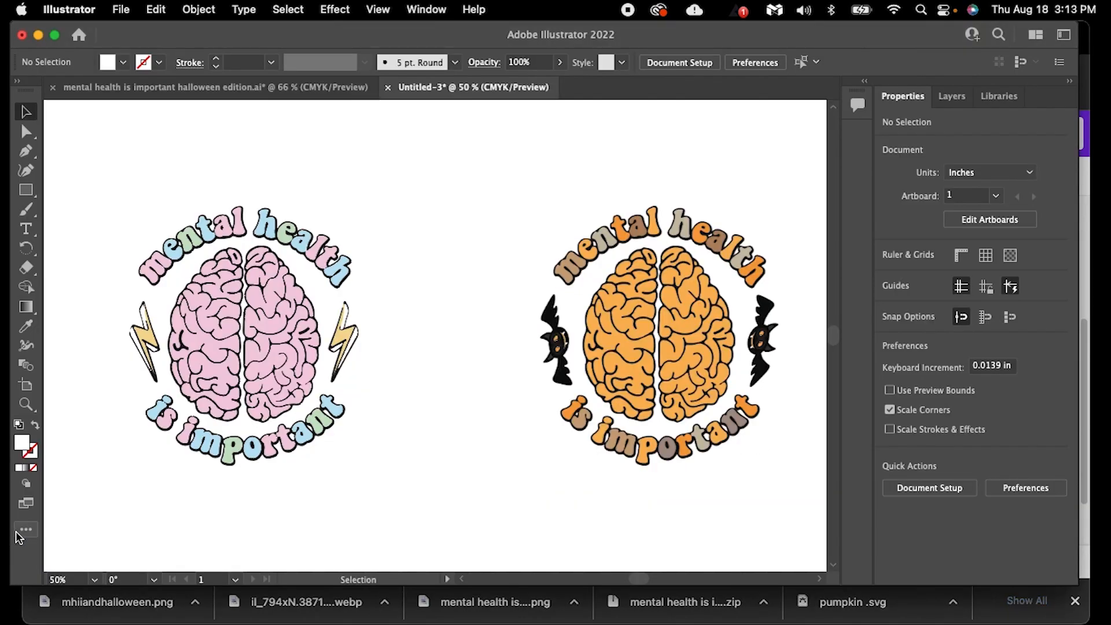
pyautogui.click(115, 7)
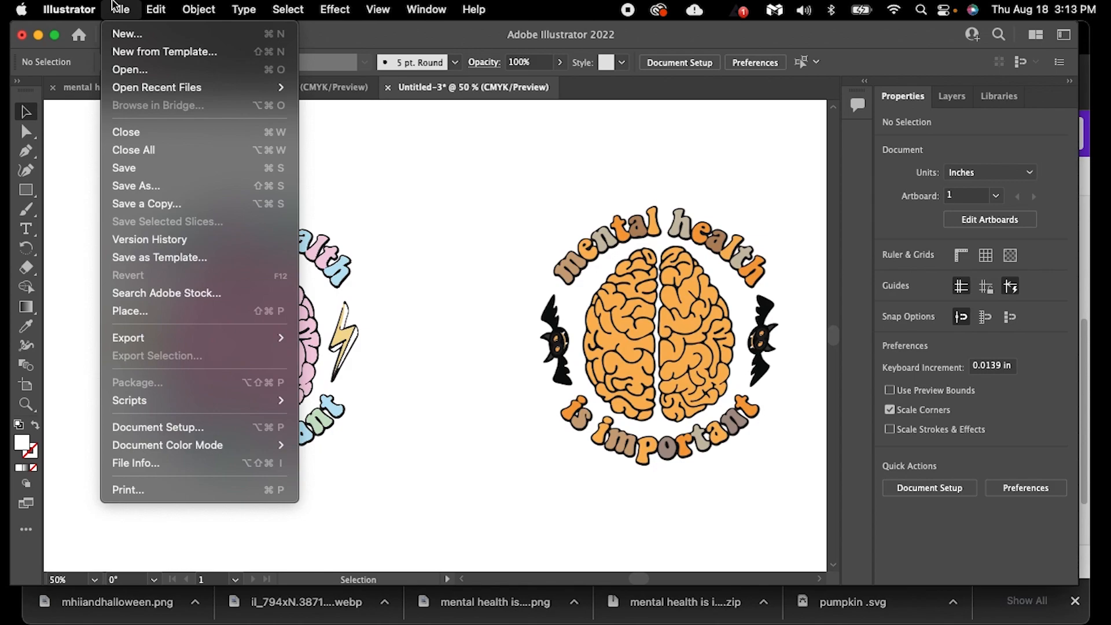
pyautogui.click(140, 38)
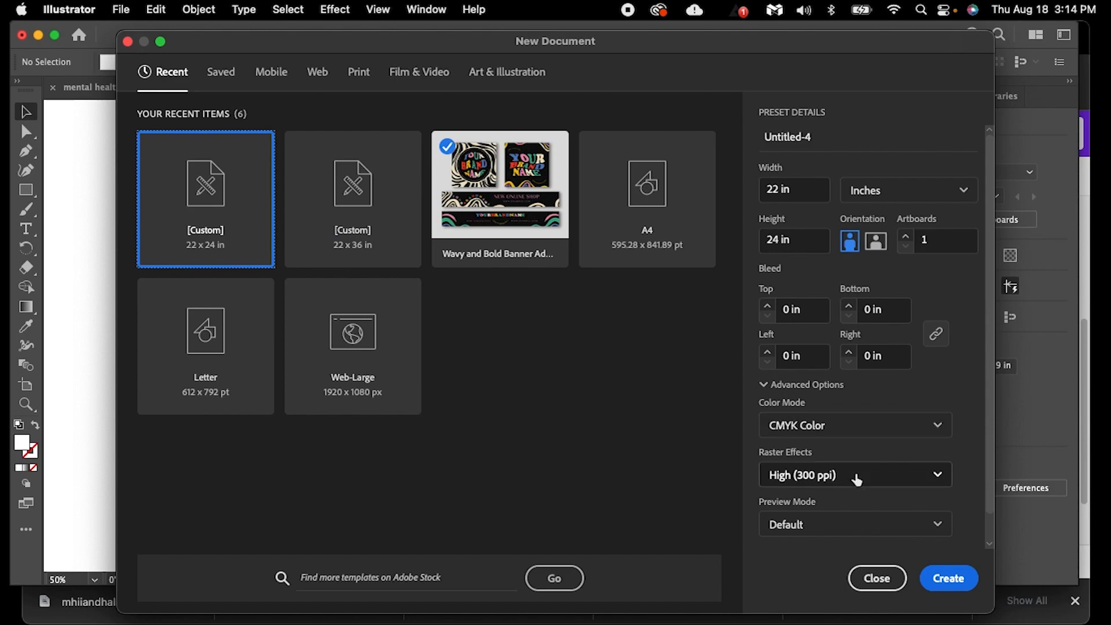
pyautogui.click(947, 578)
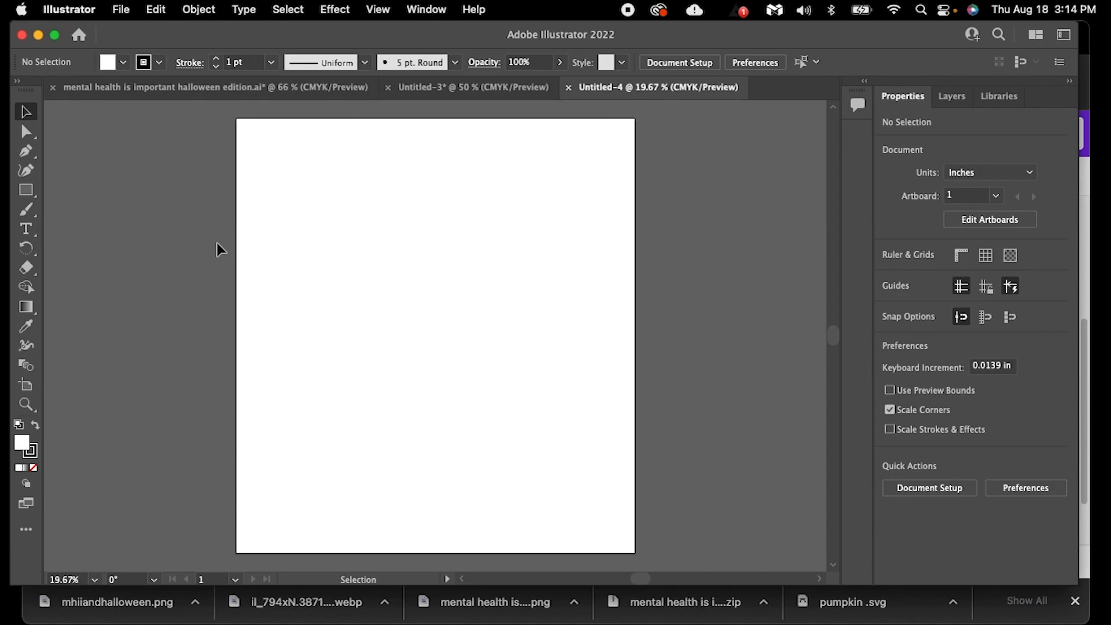
# Open "mental health is important halloween edition.png" from the Downloads folder in Illustrator.
pyautogui.click(121, 10)
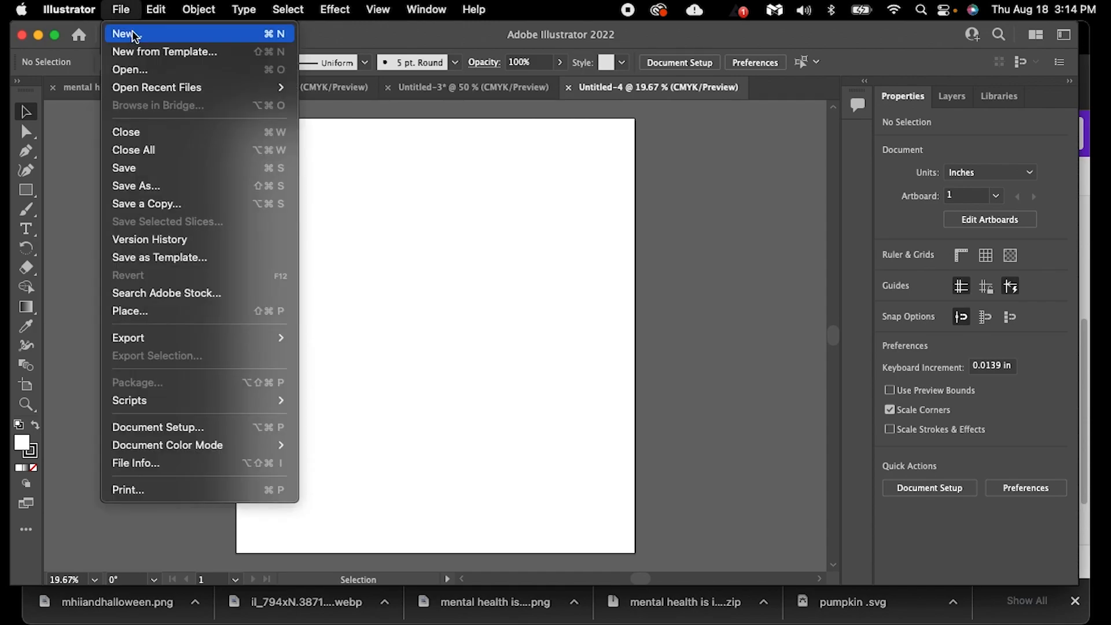
pyautogui.click(148, 69)
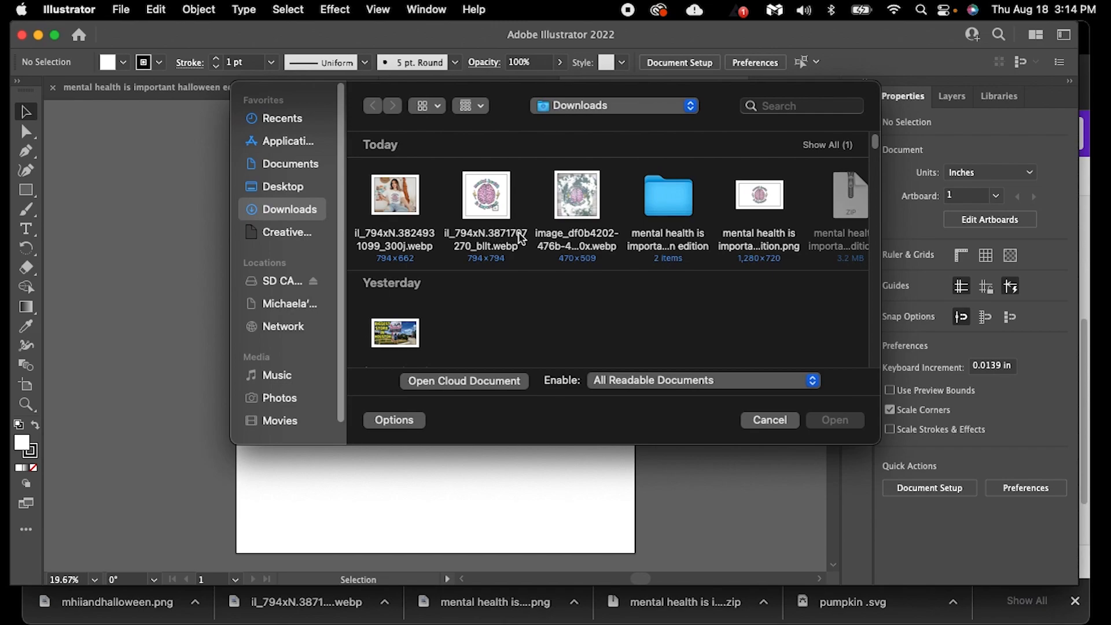
pyautogui.click(744, 239)
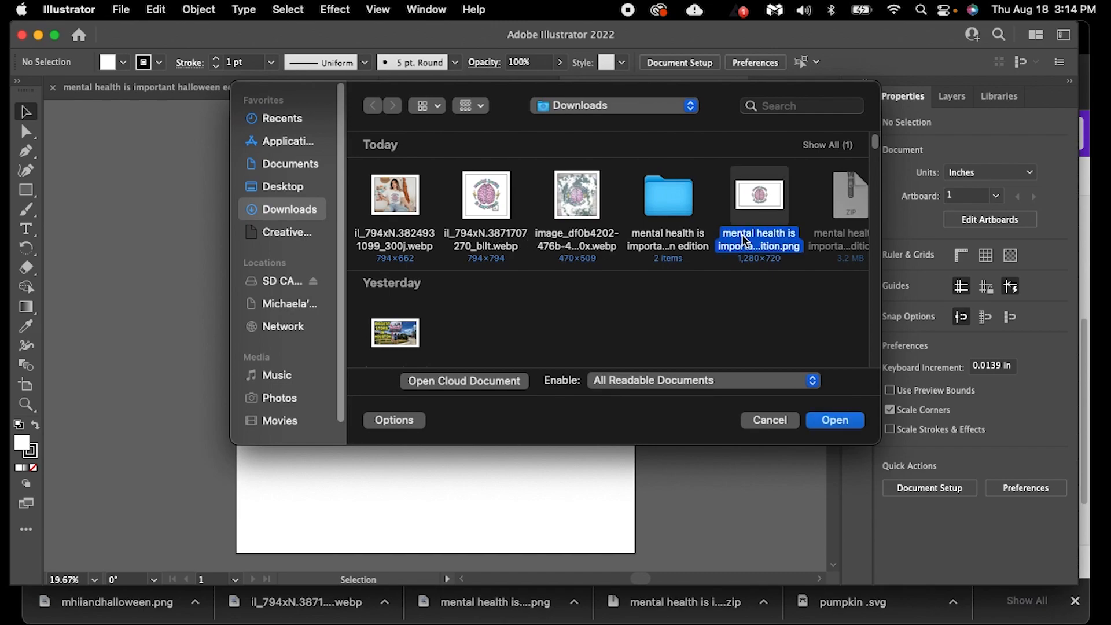
pyautogui.click(836, 420)
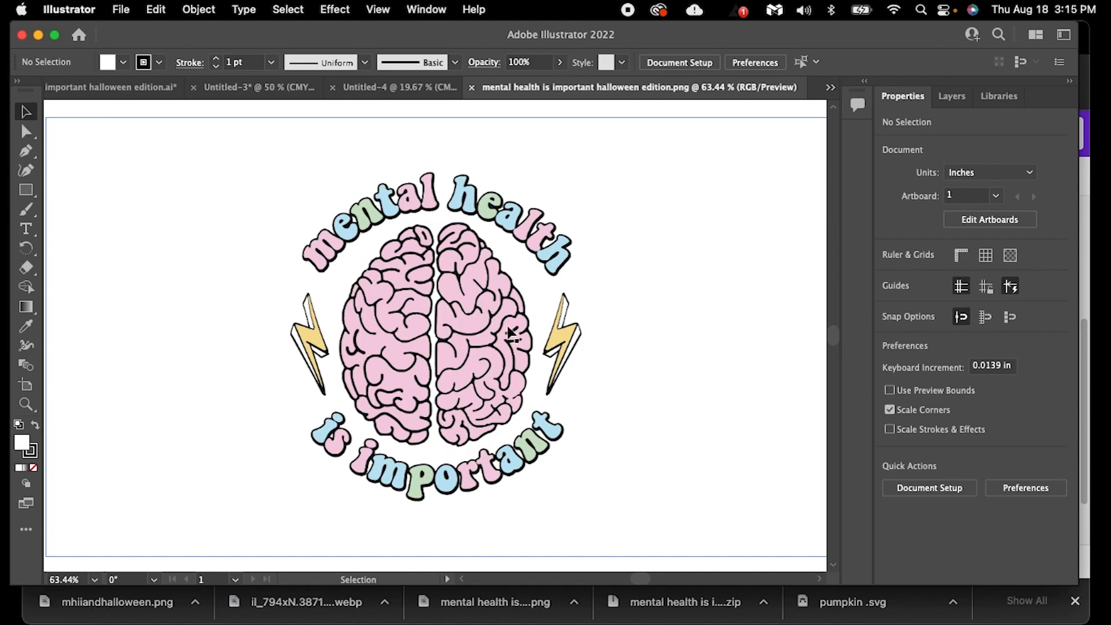
# Switch to Chrome to view the free stock images page, then return to Illustrator.
pyautogui.click(313, 601)
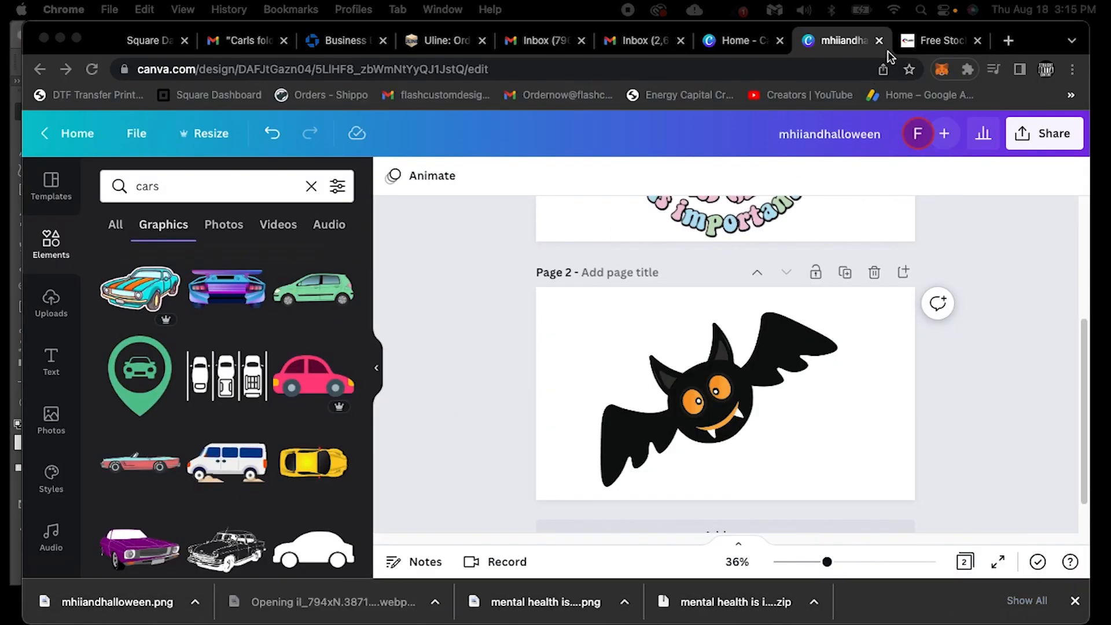
pyautogui.click(907, 50)
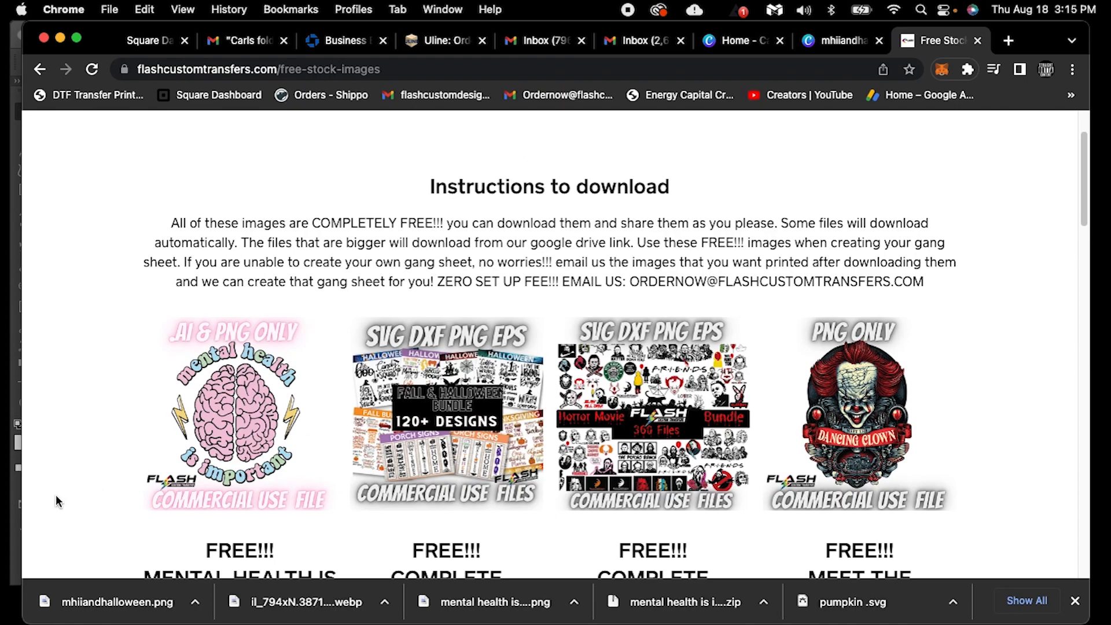
pyautogui.click(16, 523)
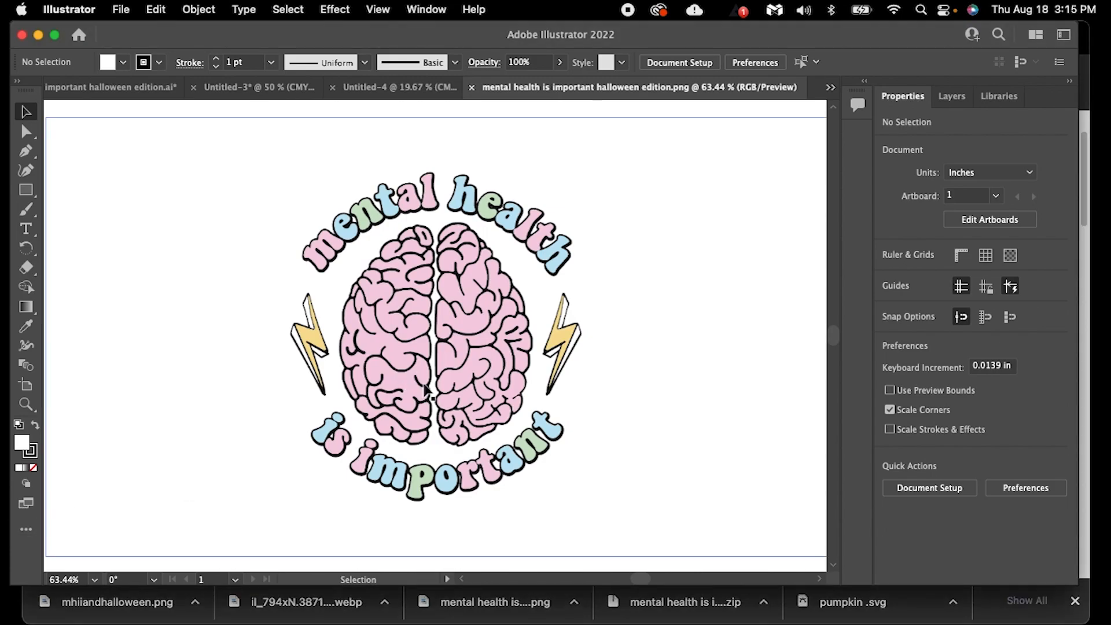
# Move the brain image mostly off the artboard's left side, centered at about X -4.09 in, Y 11.71 in.
pyautogui.click(69, 579)
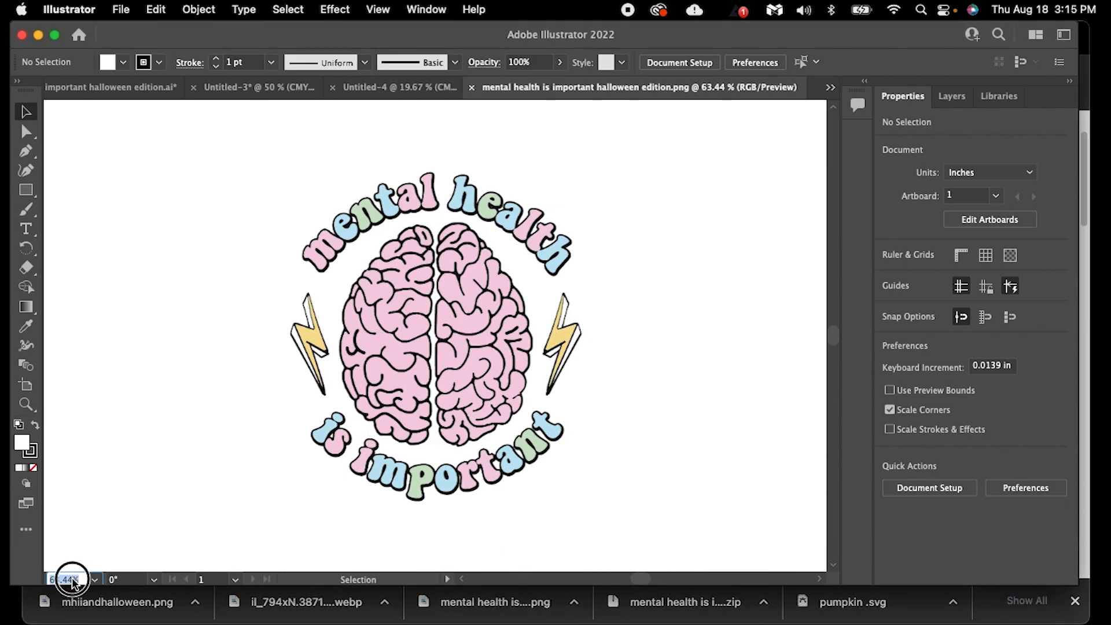
pyautogui.write('40')
pyautogui.press('Return')
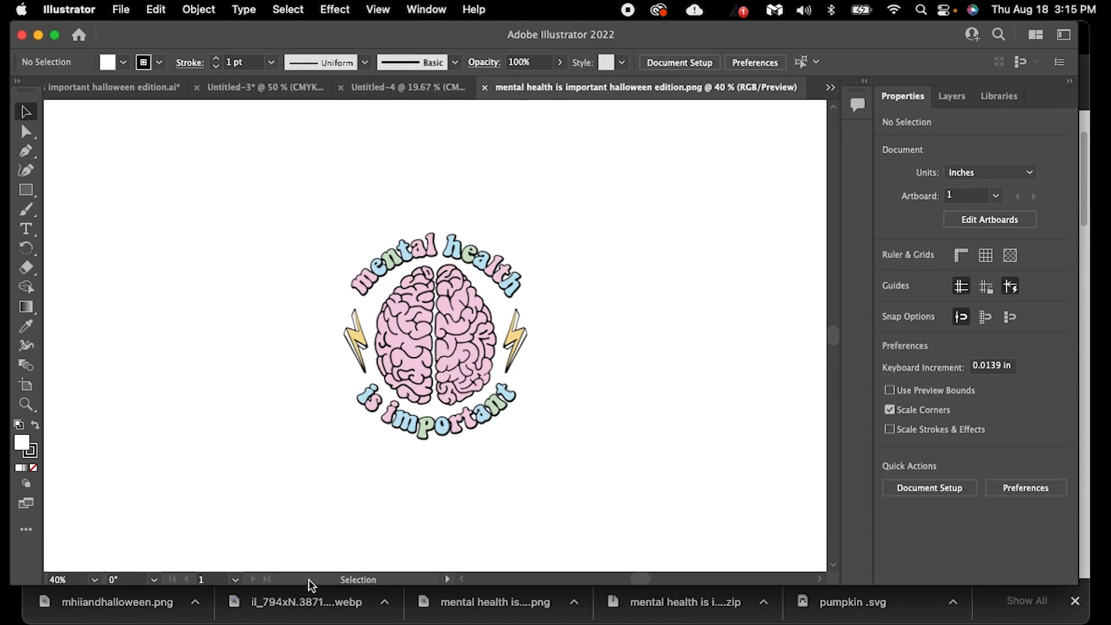
pyautogui.moveTo(644, 579); pyautogui.dragTo(634, 578)
pyautogui.moveTo(671, 347); pyautogui.dragTo(211, 347)
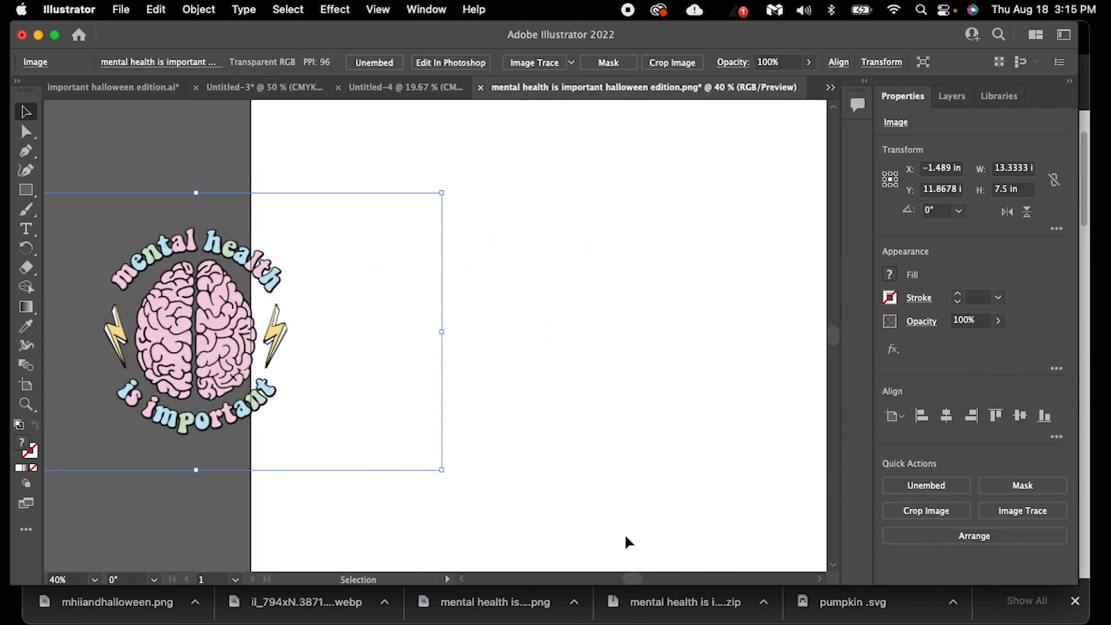
pyautogui.moveTo(630, 578); pyautogui.dragTo(620, 578)
pyautogui.moveTo(516, 331); pyautogui.dragTo(421, 325)
# Inspect the line edges of the PNG brain at 300% zoom, then return to 40% and deselect the image.
pyautogui.click(56, 578)
pyautogui.write('300')
pyautogui.press('Return')
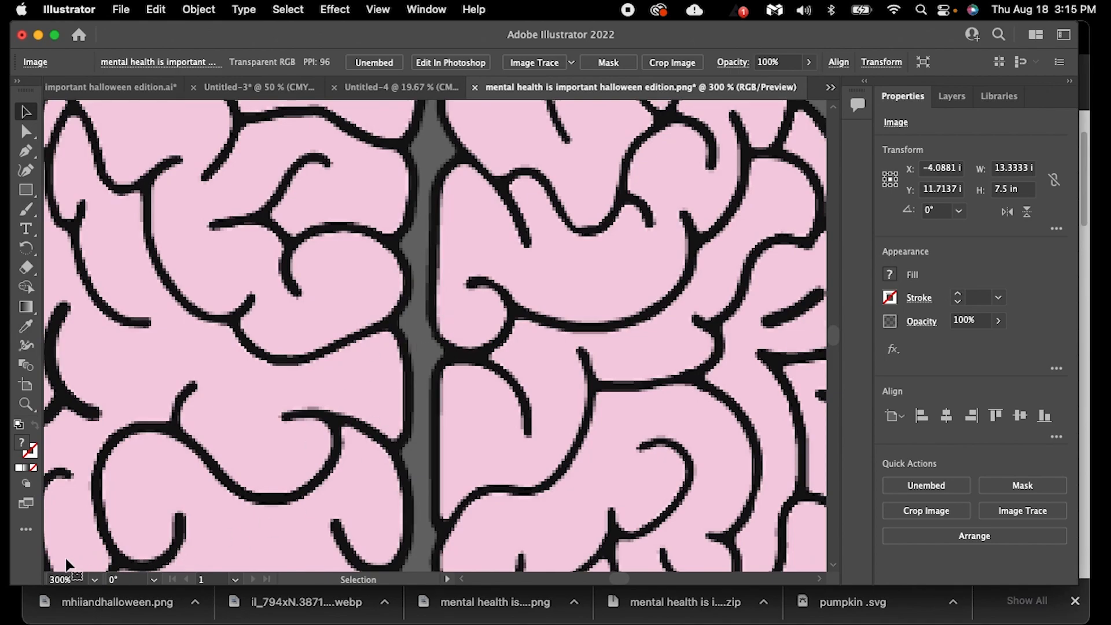
pyautogui.click(62, 579)
pyautogui.write('40')
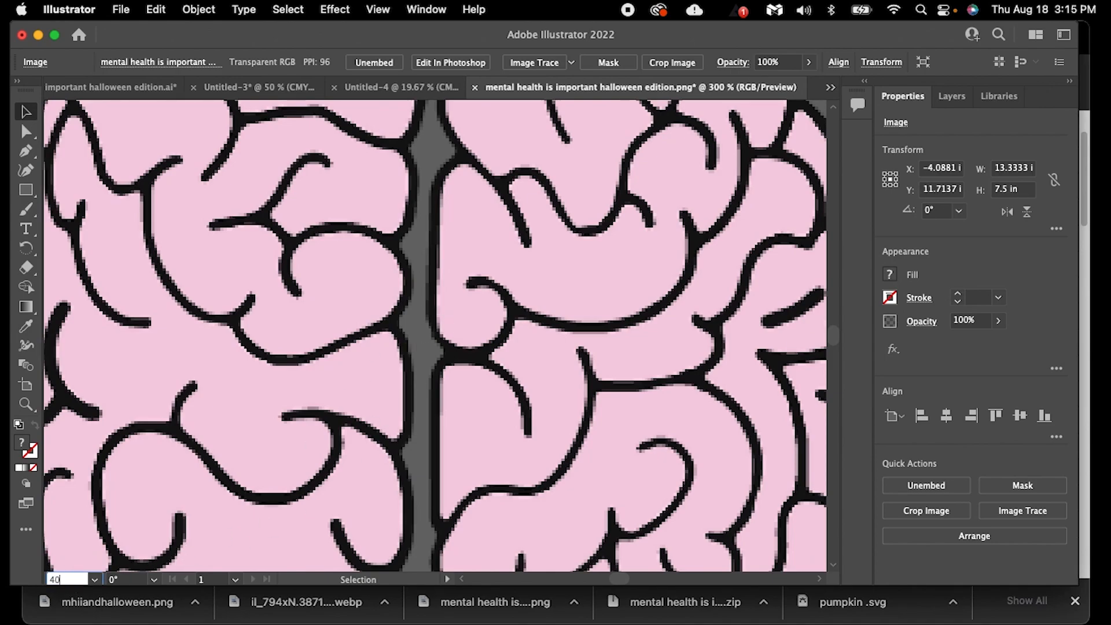
pyautogui.press('Return')
pyautogui.click(435, 517)
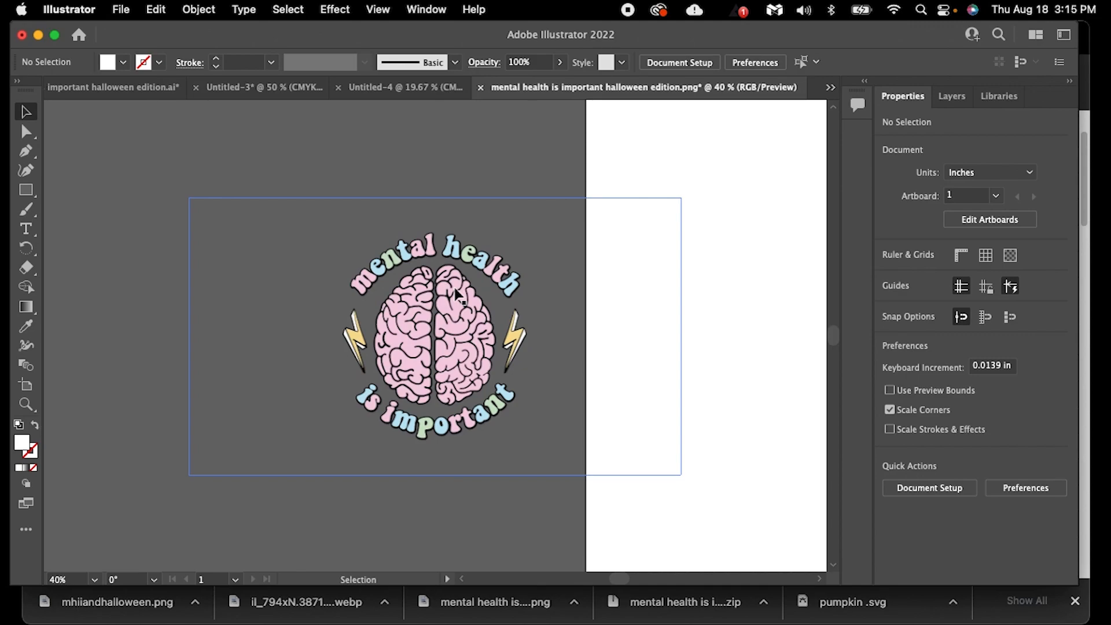
# Inspect the line edges of the pink vector brain in the Untitled-3 document at 300% zoom.
pyautogui.click(238, 81)
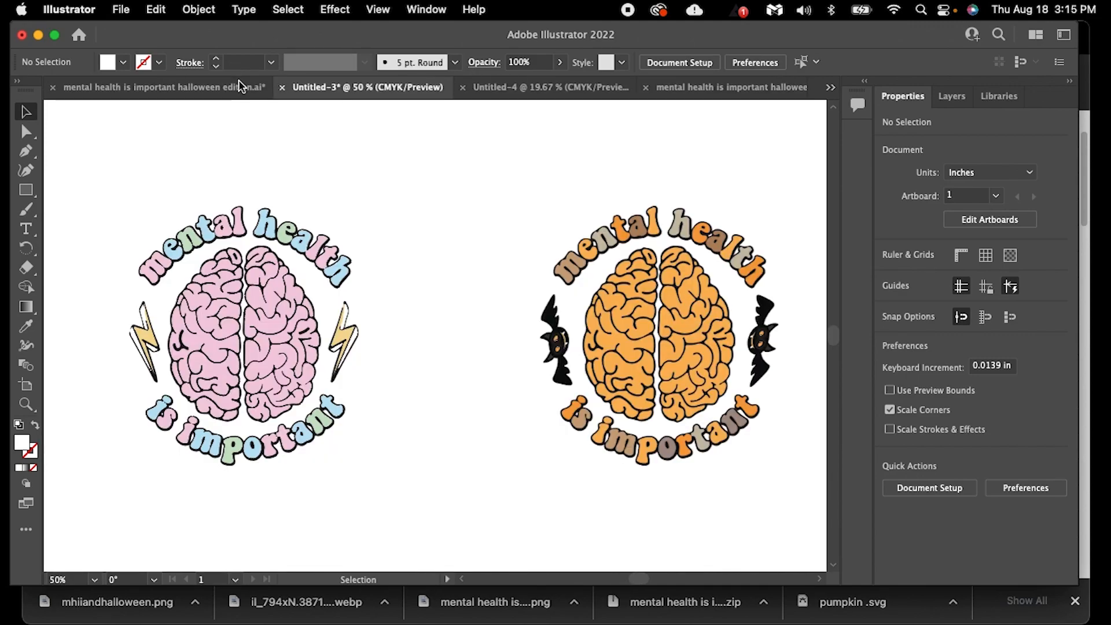
pyautogui.click(239, 362)
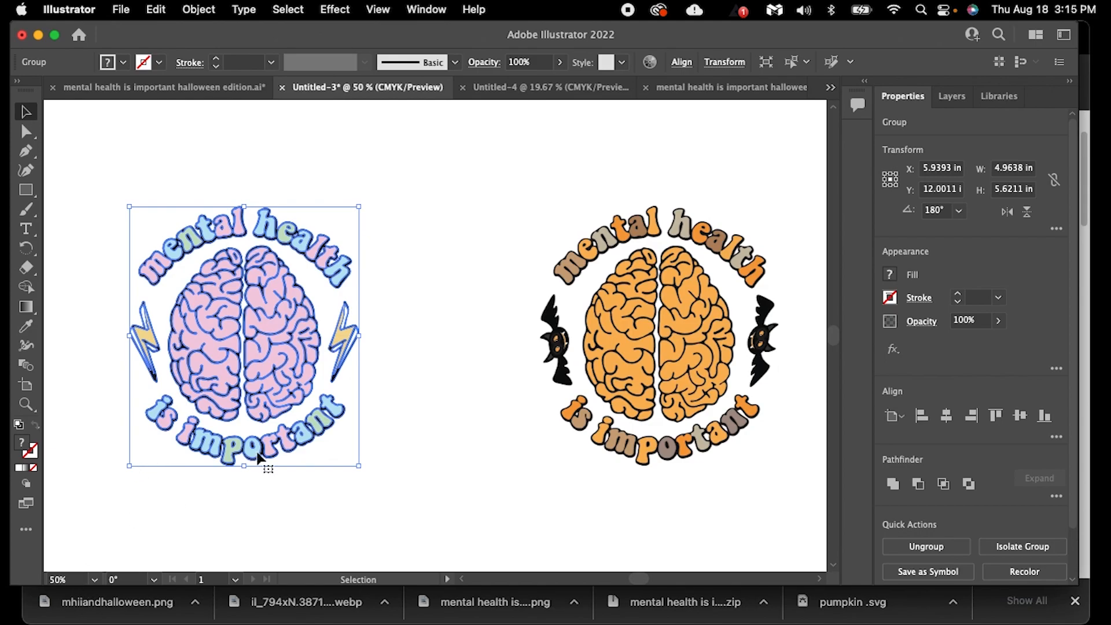
pyautogui.click(419, 302)
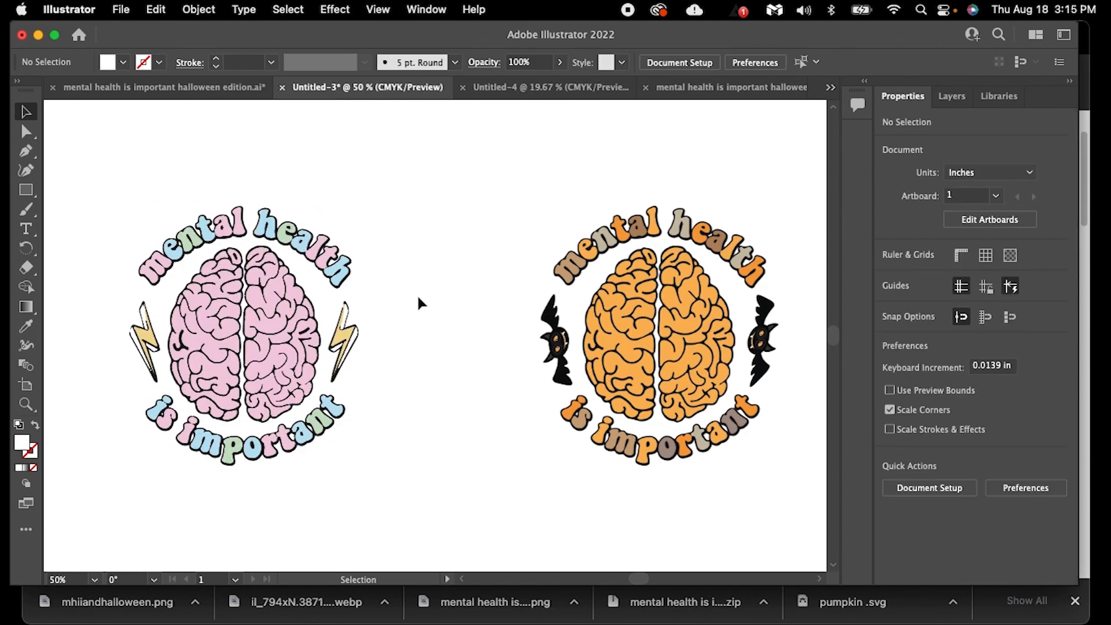
pyautogui.click(238, 449)
pyautogui.click(63, 581)
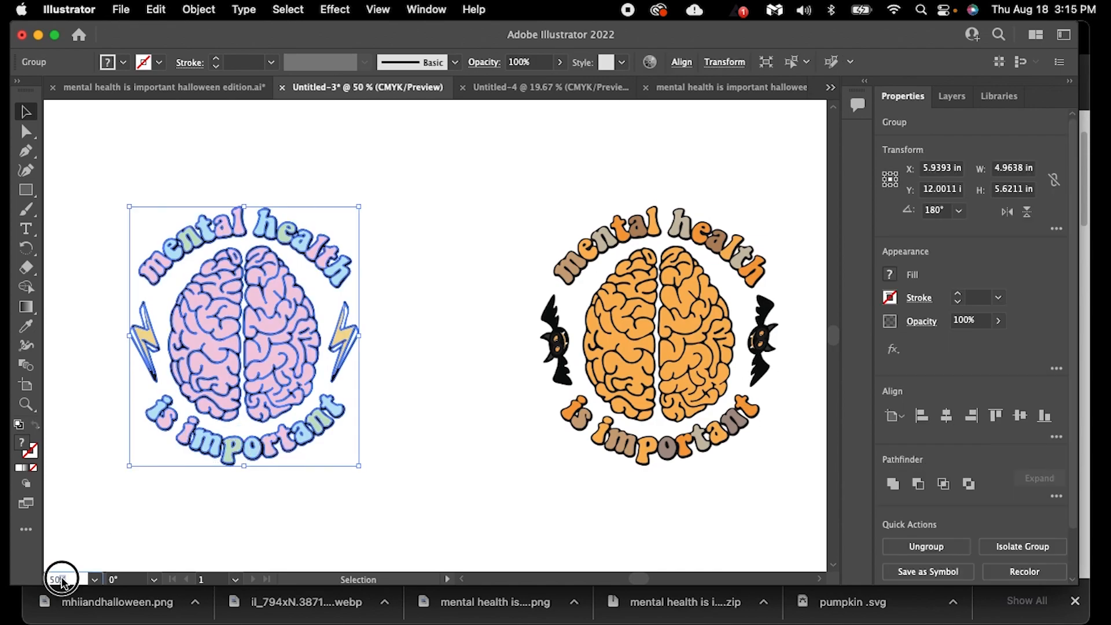
pyautogui.write('300')
pyautogui.press('Return')
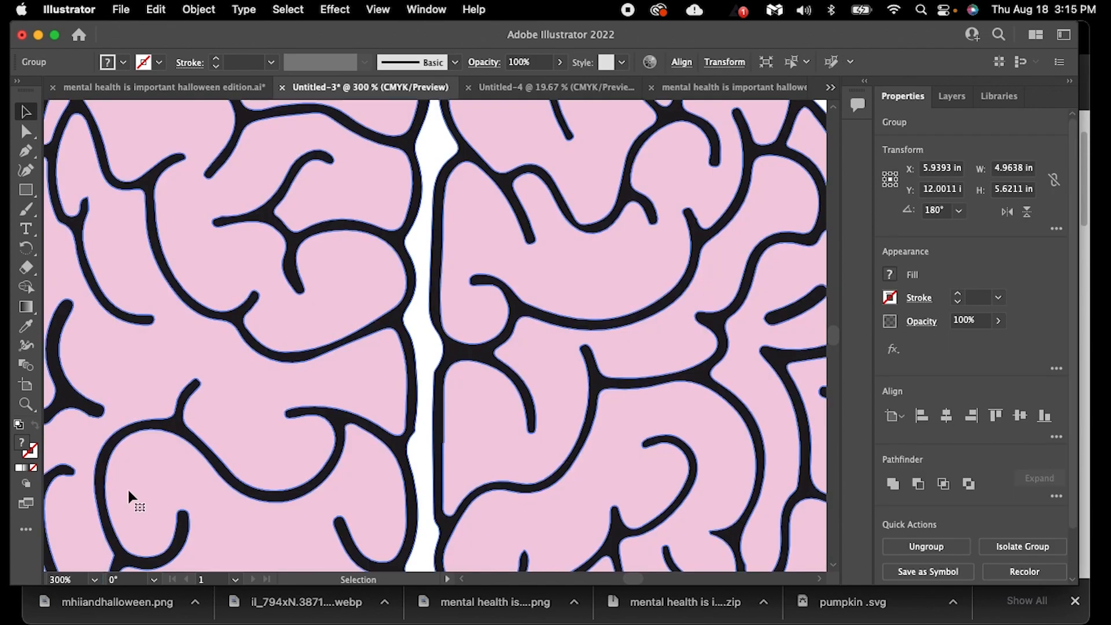
pyautogui.click(425, 329)
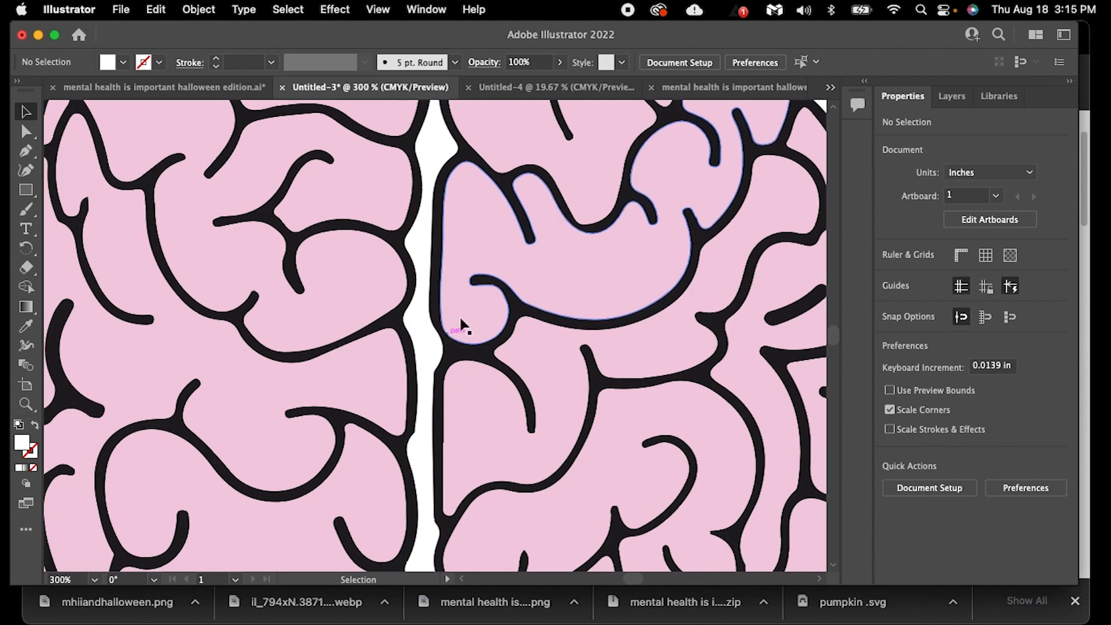
# Compare the PNG brain's edges at 300% zoom with those of the vector brain in Untitled-3.
pyautogui.click(714, 86)
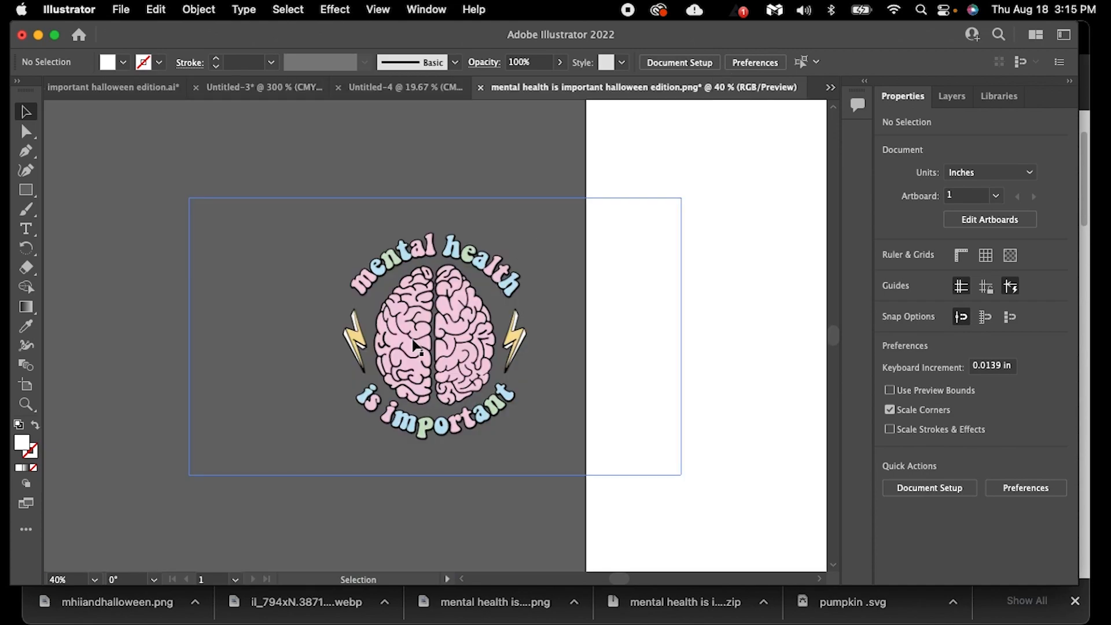
pyautogui.click(278, 441)
pyautogui.click(69, 579)
pyautogui.write('300')
pyautogui.press('Return')
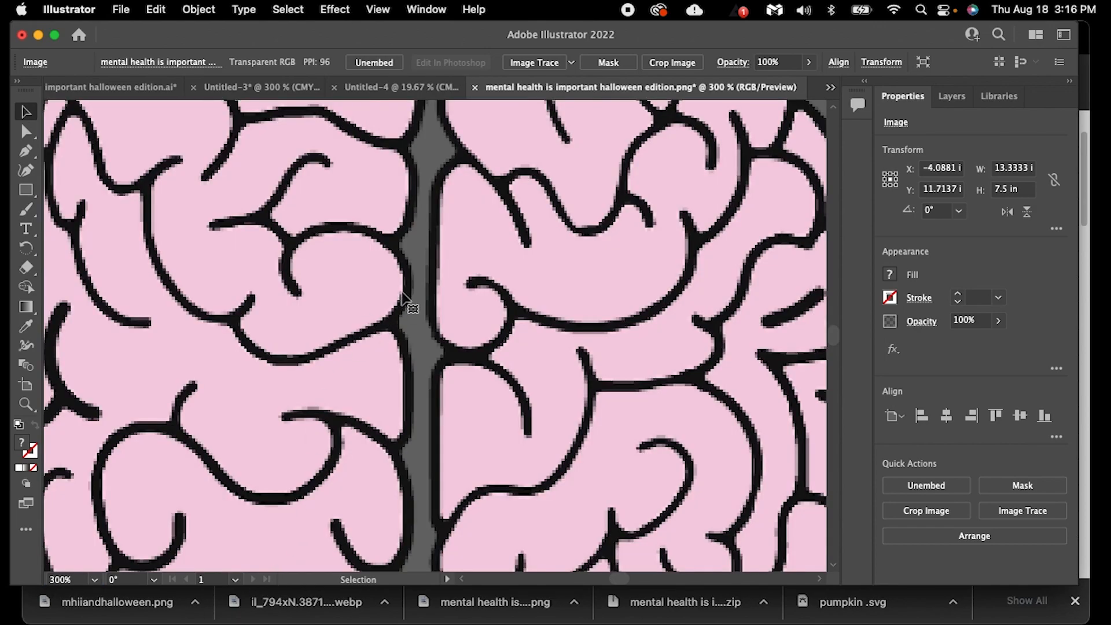
pyautogui.click(243, 93)
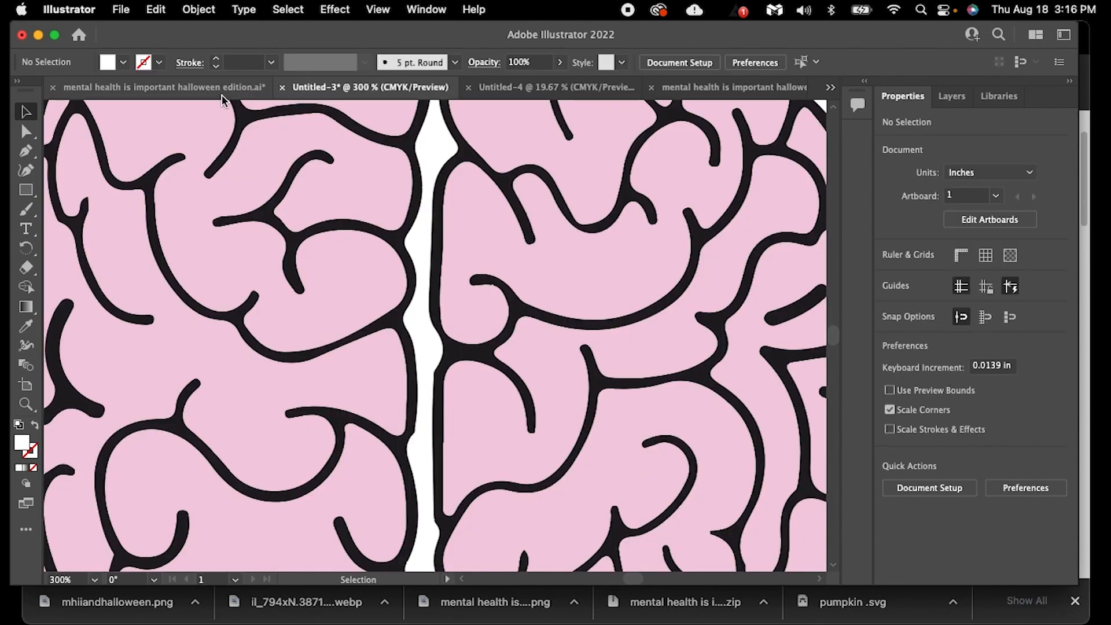
pyautogui.click(673, 88)
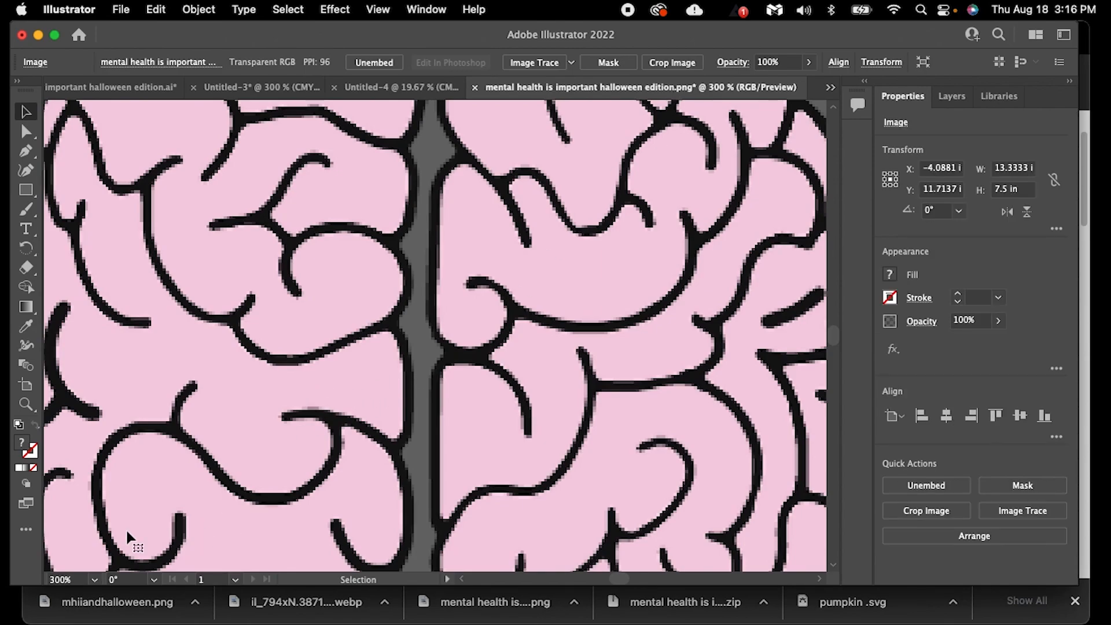
# Image-trace the PNG brain design with the 6 Colors preset and expand the tracing into vector shapes.
pyautogui.click(58, 579)
pyautogui.write('40')
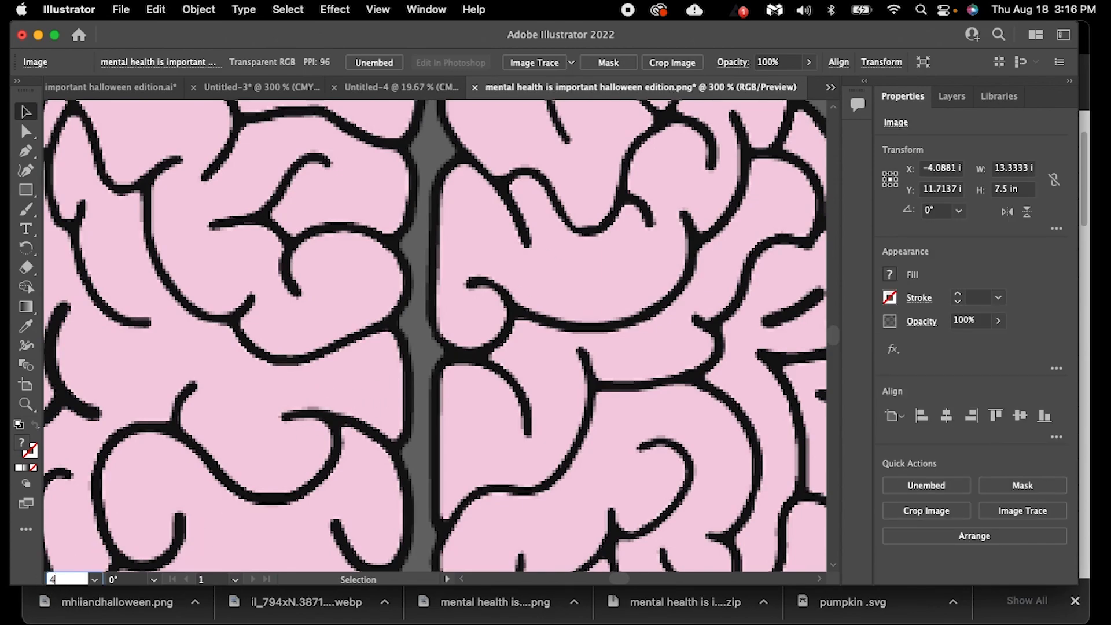
pyautogui.press('Return')
pyautogui.click(161, 365)
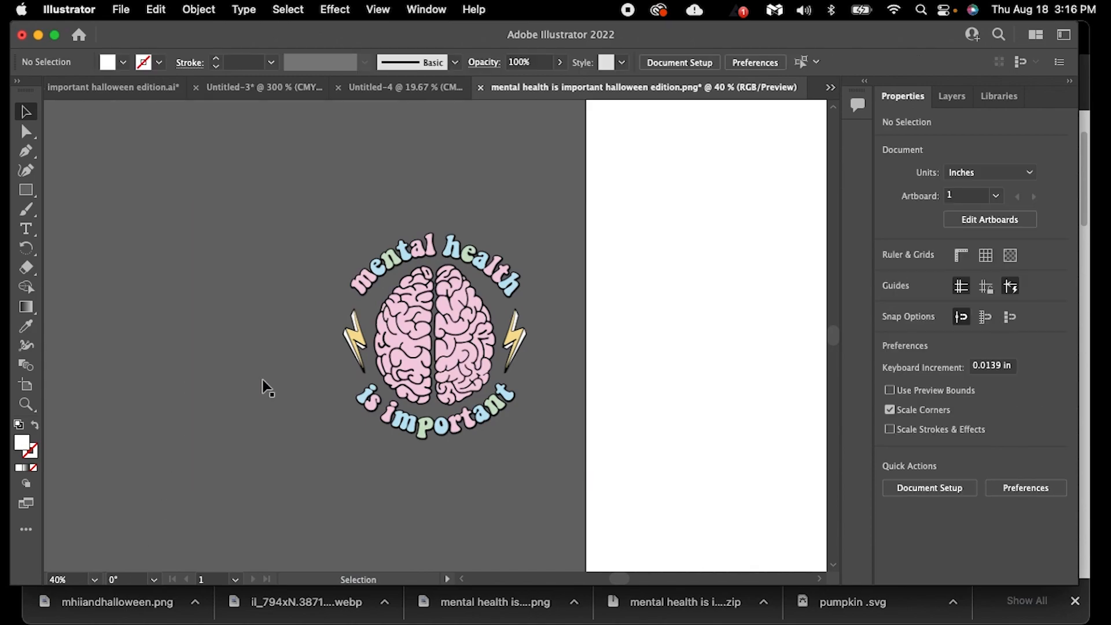
pyautogui.click(431, 342)
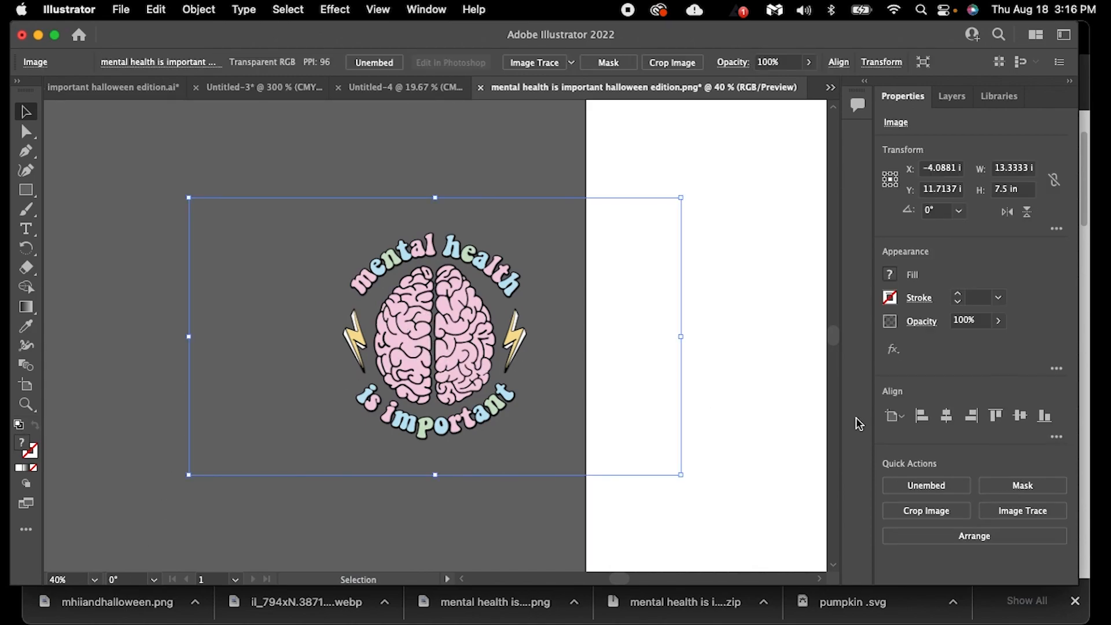
pyautogui.click(1027, 514)
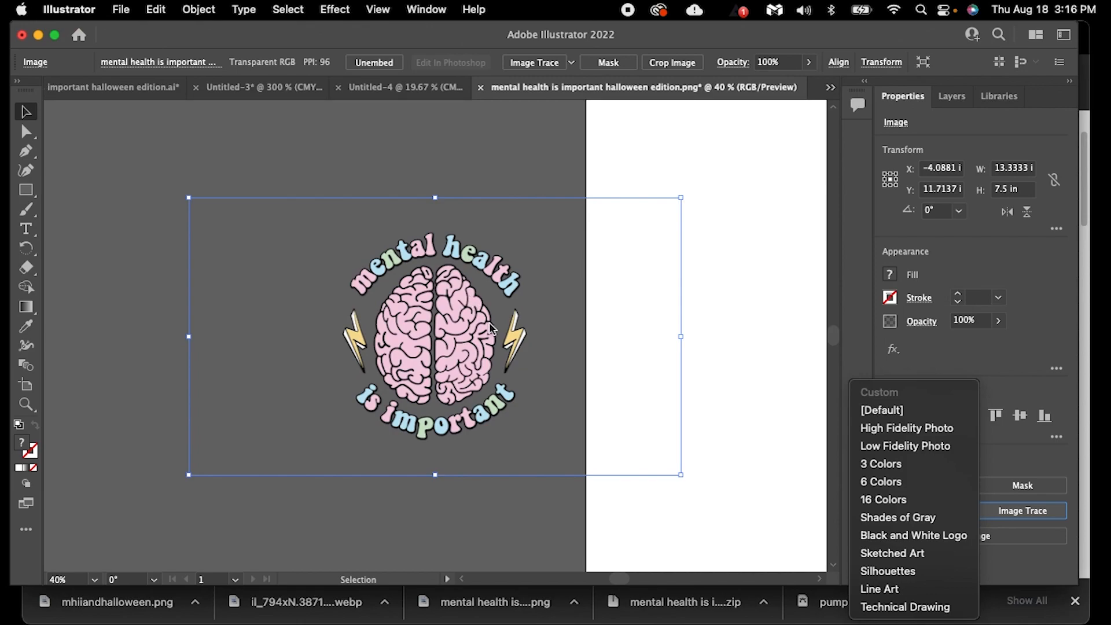
pyautogui.click(879, 488)
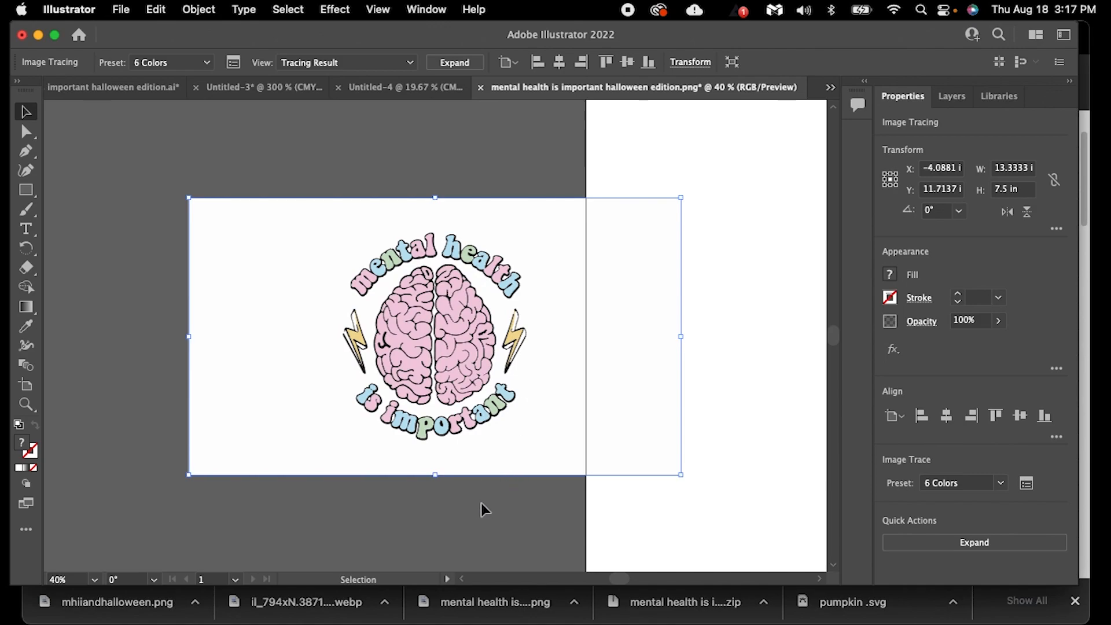
pyautogui.click(943, 544)
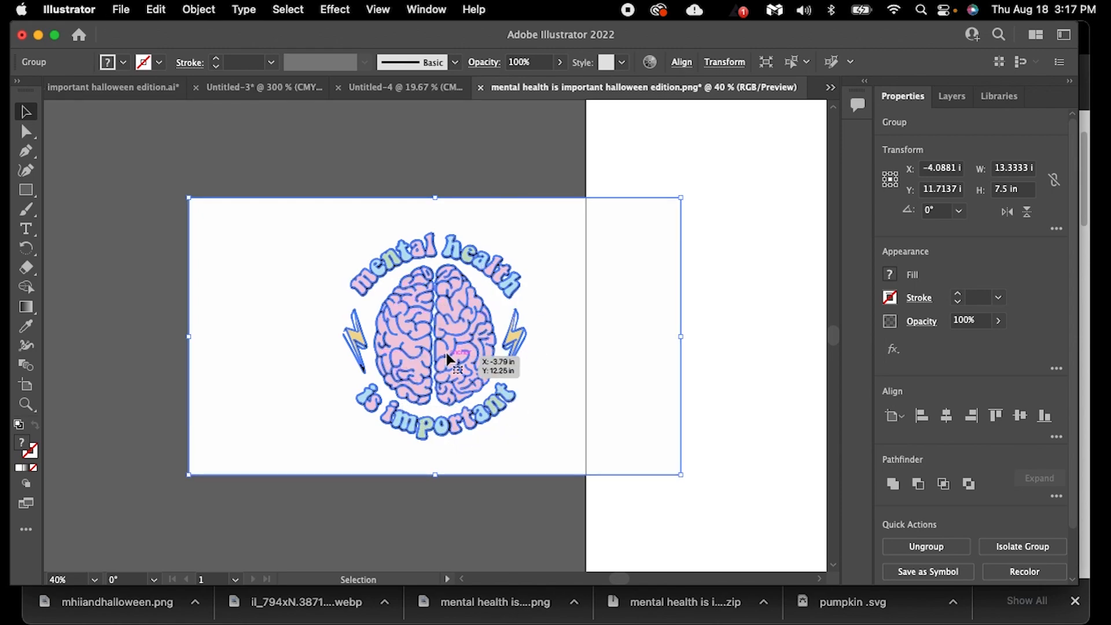
pyautogui.click(297, 496)
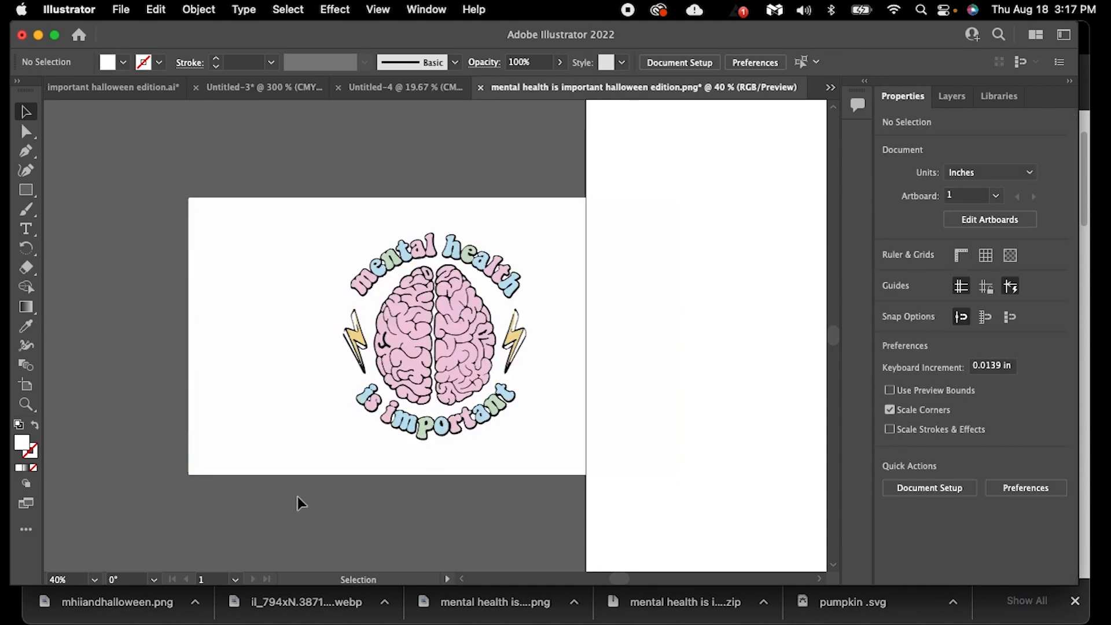
pyautogui.click(291, 448)
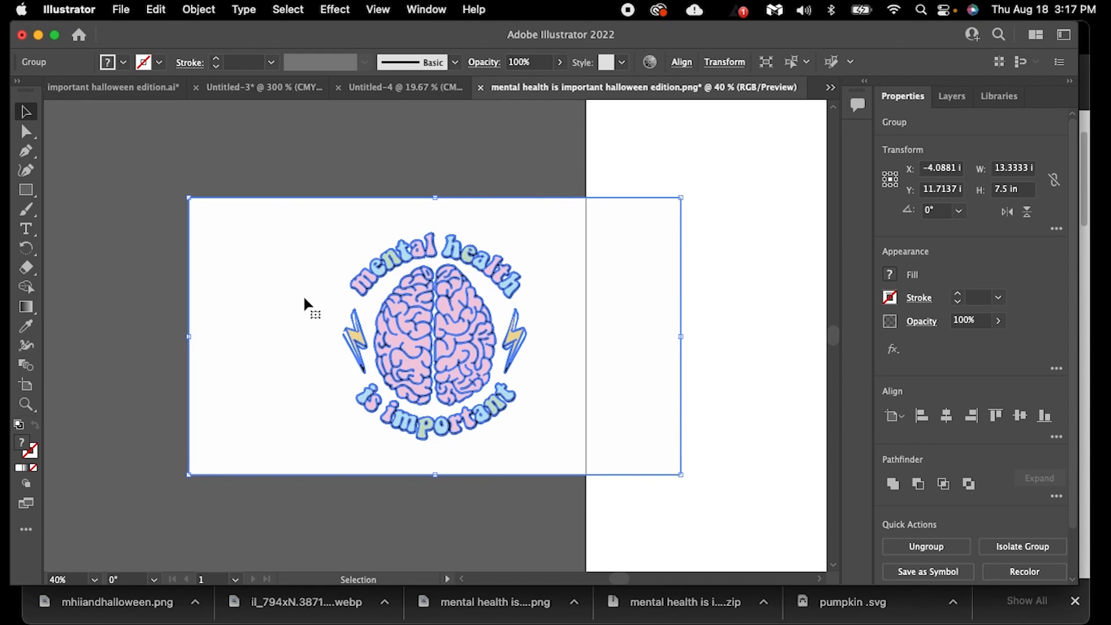
pyautogui.press('Delete')
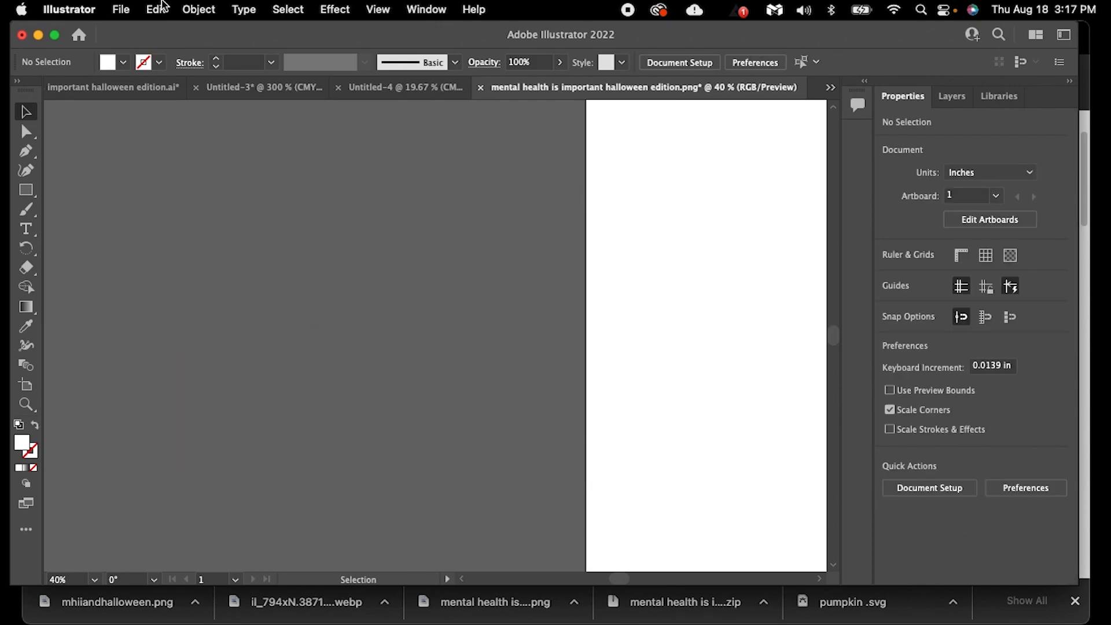
pyautogui.click(157, 10)
pyautogui.click(175, 37)
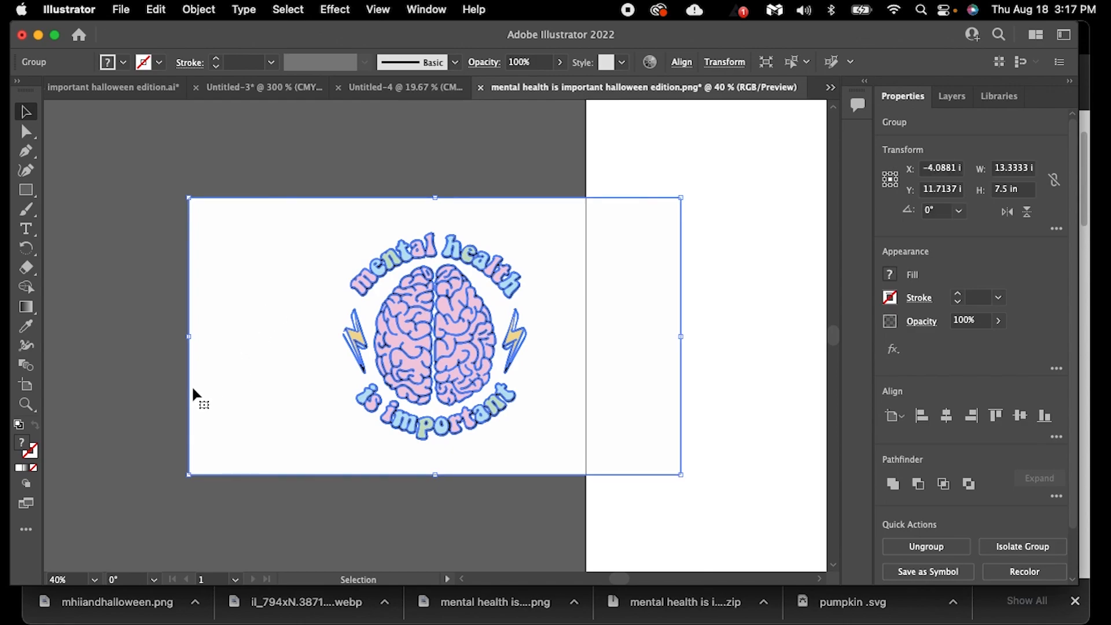
# Ungroup the traced artwork, pull its white background shape away from the design and delete it.
pyautogui.click(120, 367)
pyautogui.click(273, 369)
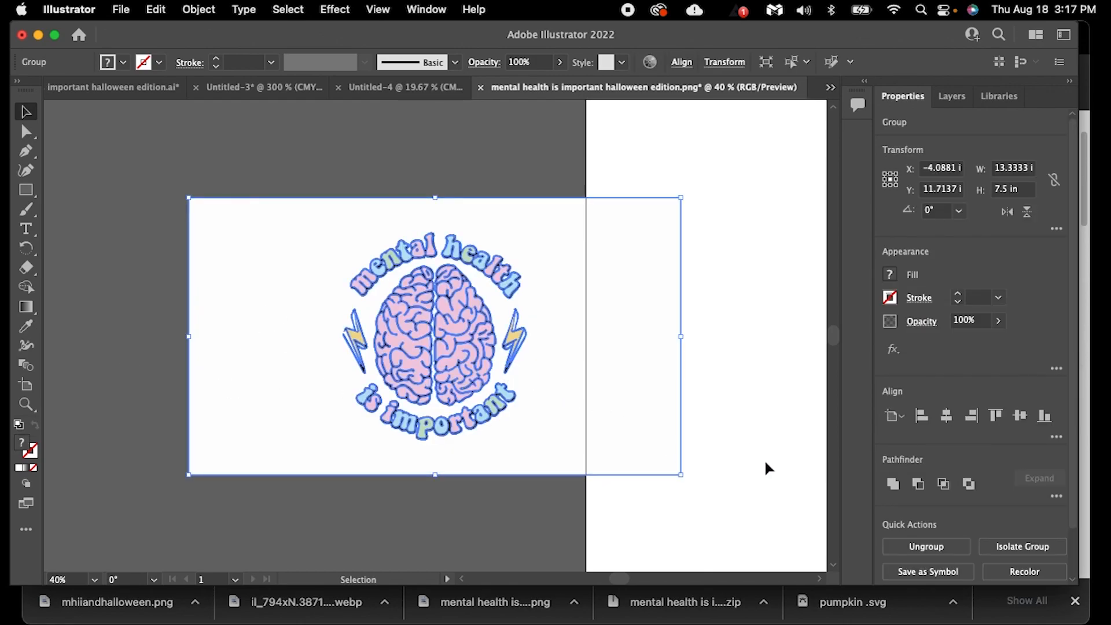
pyautogui.click(911, 547)
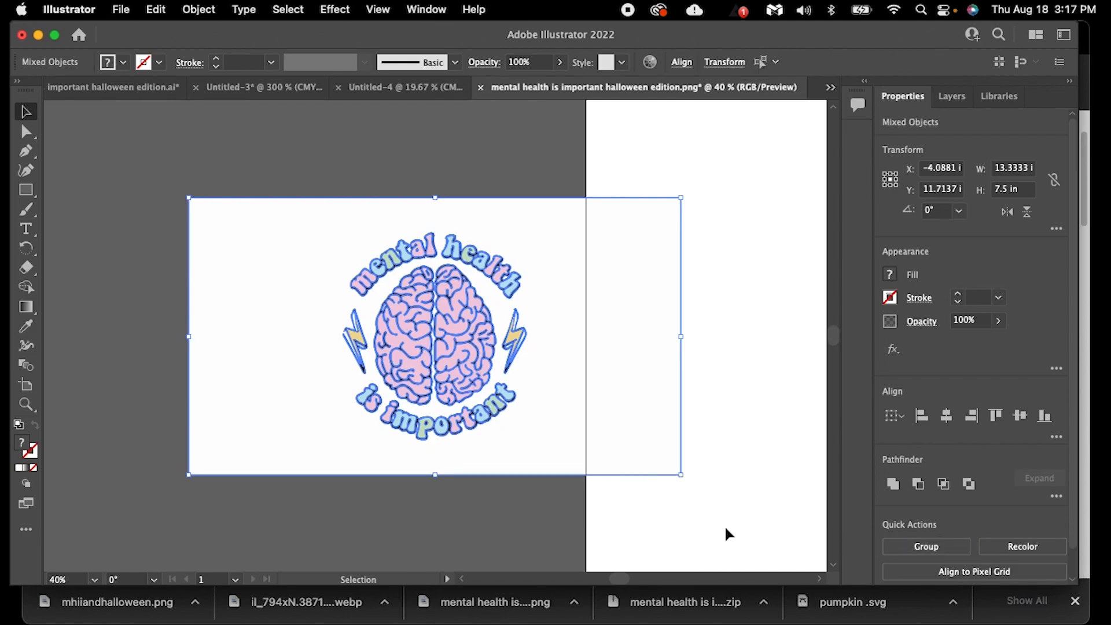
pyautogui.click(380, 508)
pyautogui.click(310, 431)
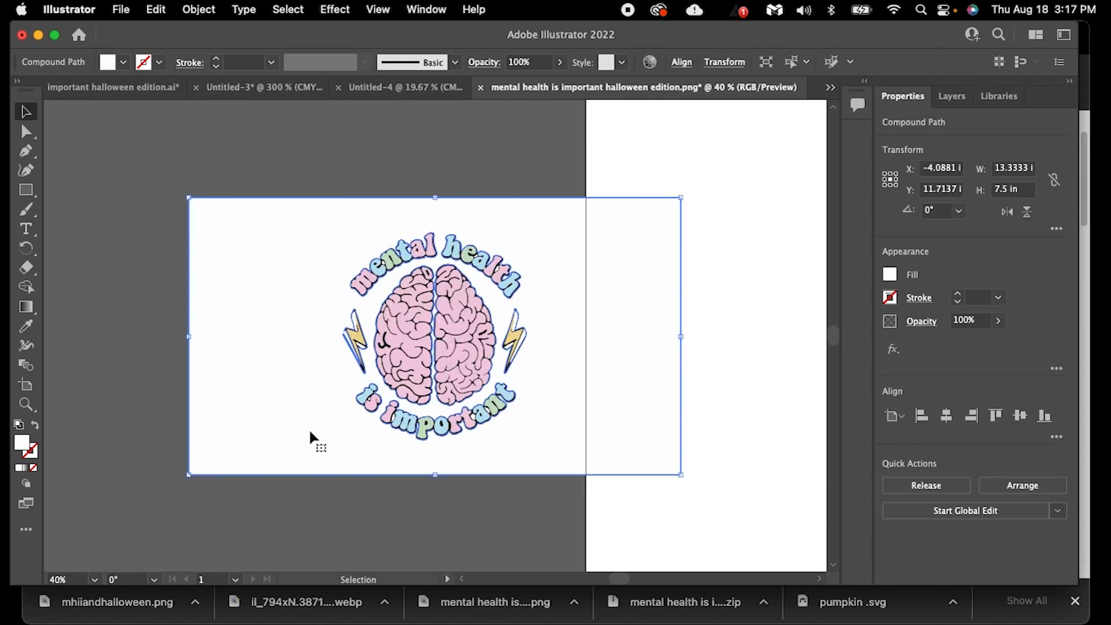
pyautogui.moveTo(288, 404); pyautogui.dragTo(114, 384)
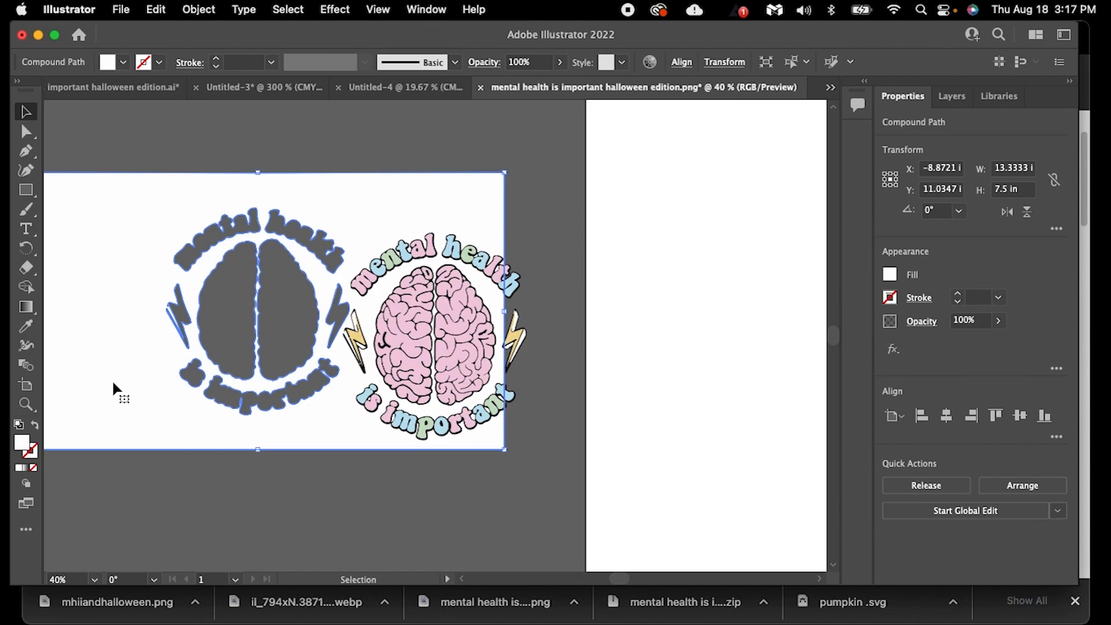
pyautogui.moveTo(114, 383); pyautogui.dragTo(193, 401)
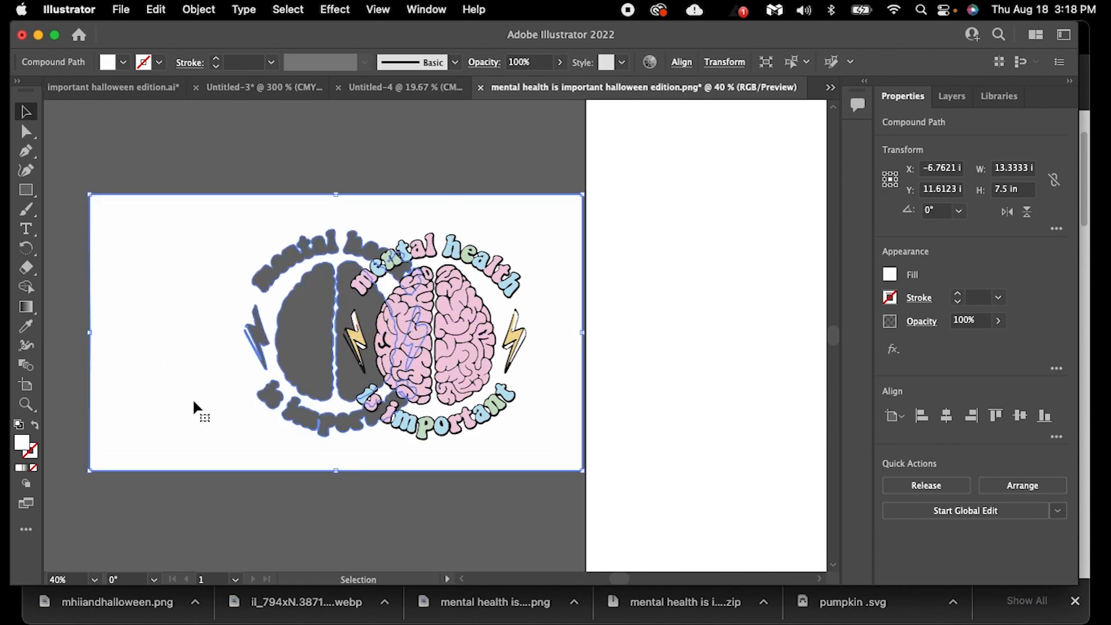
pyautogui.moveTo(193, 401); pyautogui.dragTo(137, 416)
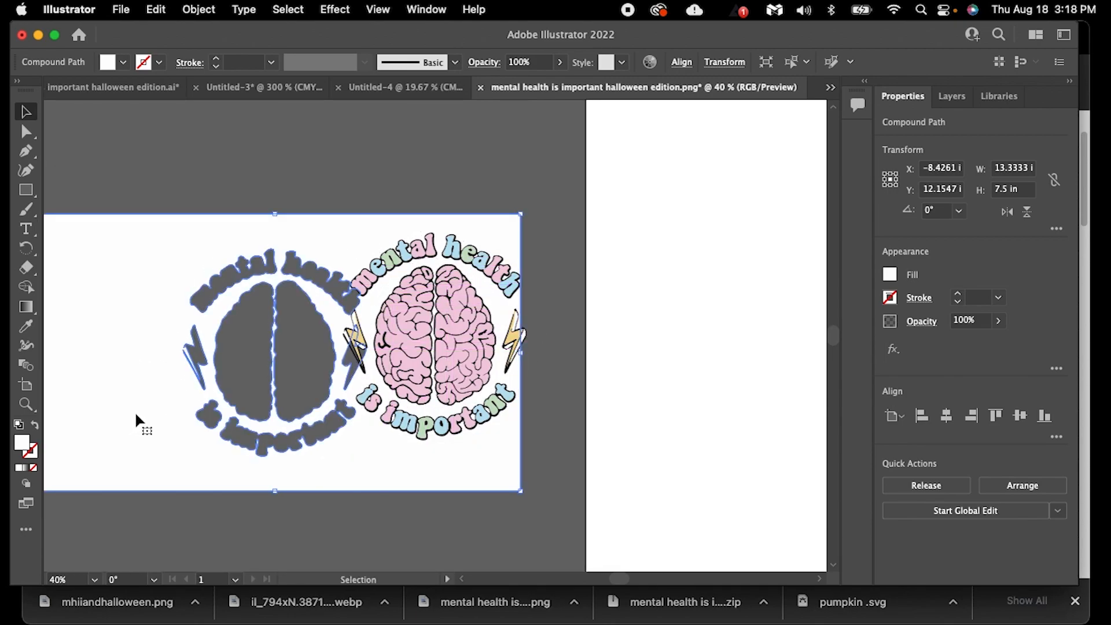
pyautogui.press('Delete')
# Delete the leftover white pieces between the letters of the "mental health" text at 150% zoom.
pyautogui.moveTo(325, 262); pyautogui.dragTo(549, 442)
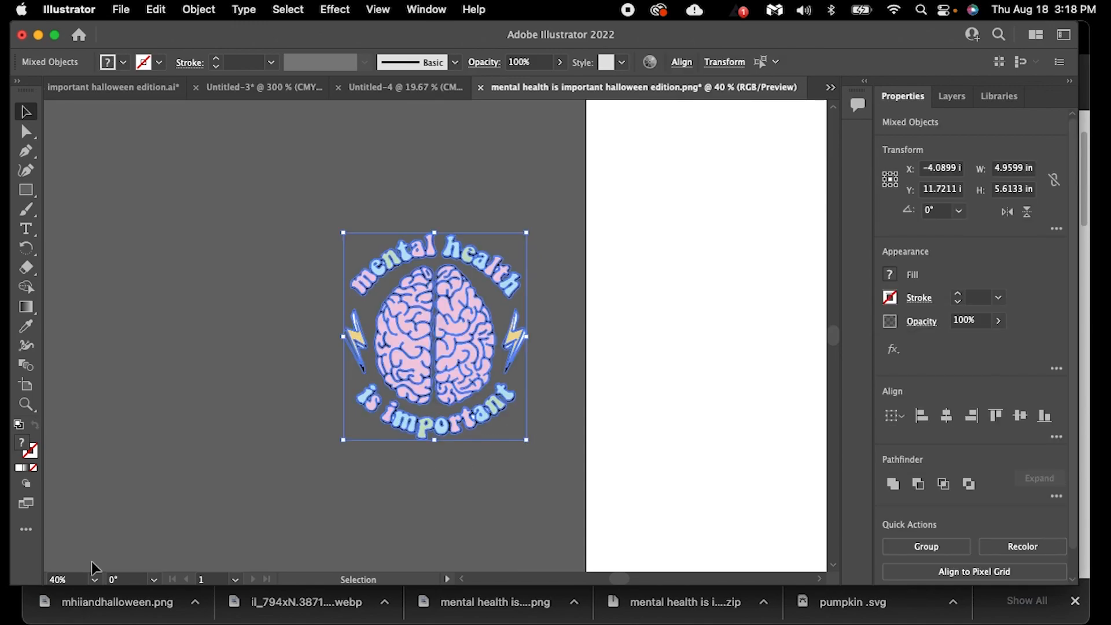
pyautogui.click(72, 579)
pyautogui.write('150')
pyautogui.press('Return')
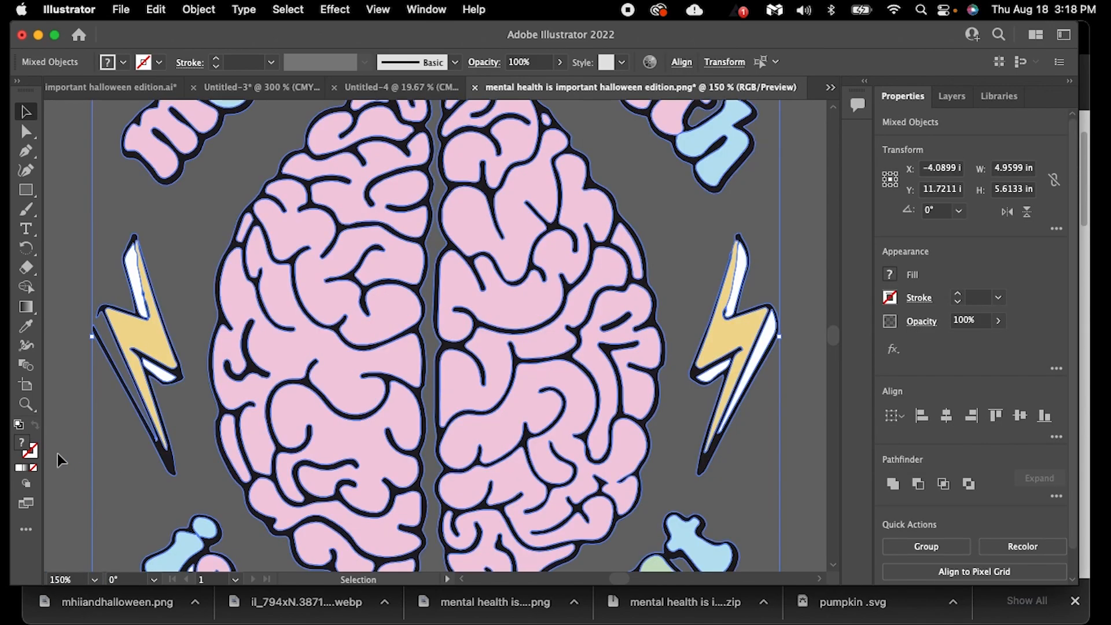
pyautogui.click(58, 453)
pyautogui.scroll(3, 201, 446)
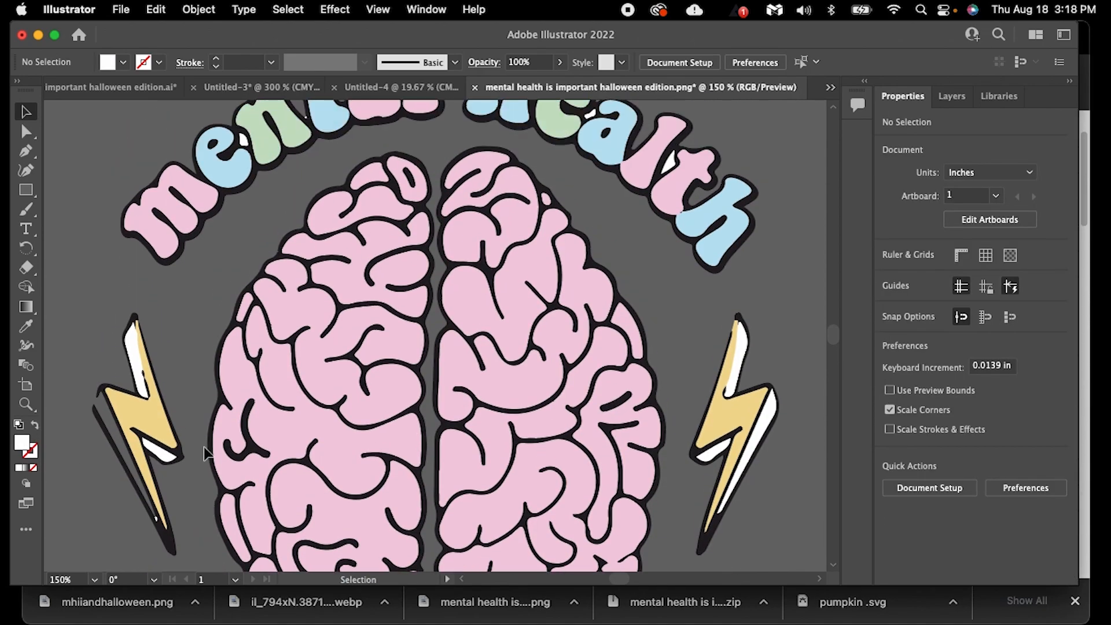
pyautogui.scroll(2, 204, 452)
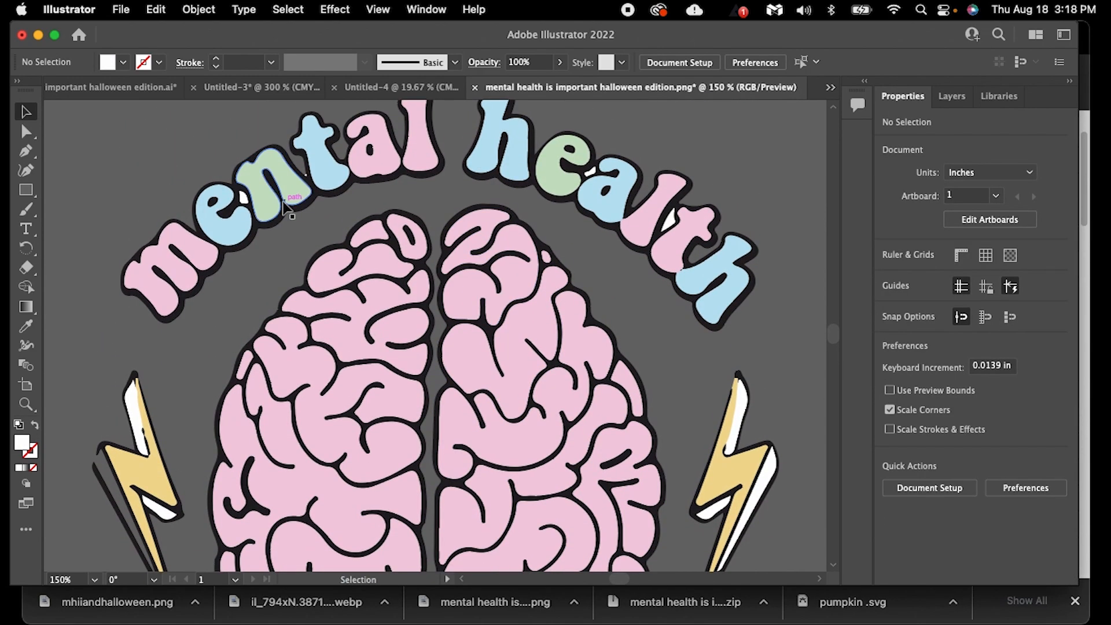
pyautogui.click(305, 176)
pyautogui.press('Delete')
pyautogui.click(245, 200)
pyautogui.press('Delete')
pyautogui.click(668, 219)
pyautogui.press('Delete')
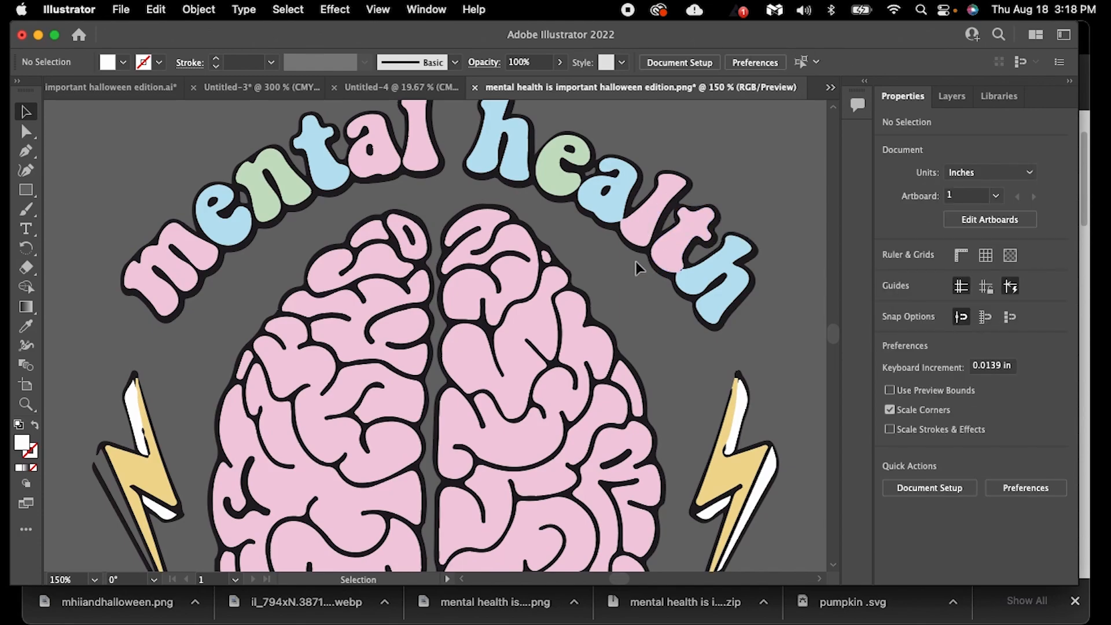
# Delete the leftover white pieces between the letters of the "is important" text.
pyautogui.scroll(-6, 636, 261)
pyautogui.scroll(-1, 636, 266)
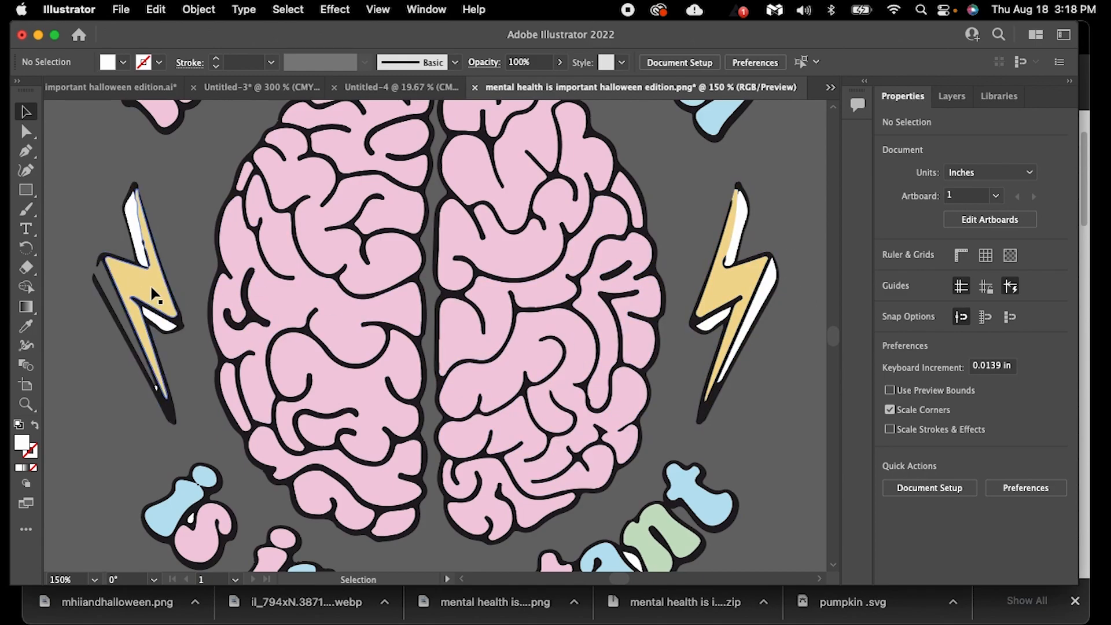
pyautogui.scroll(-5, 165, 335)
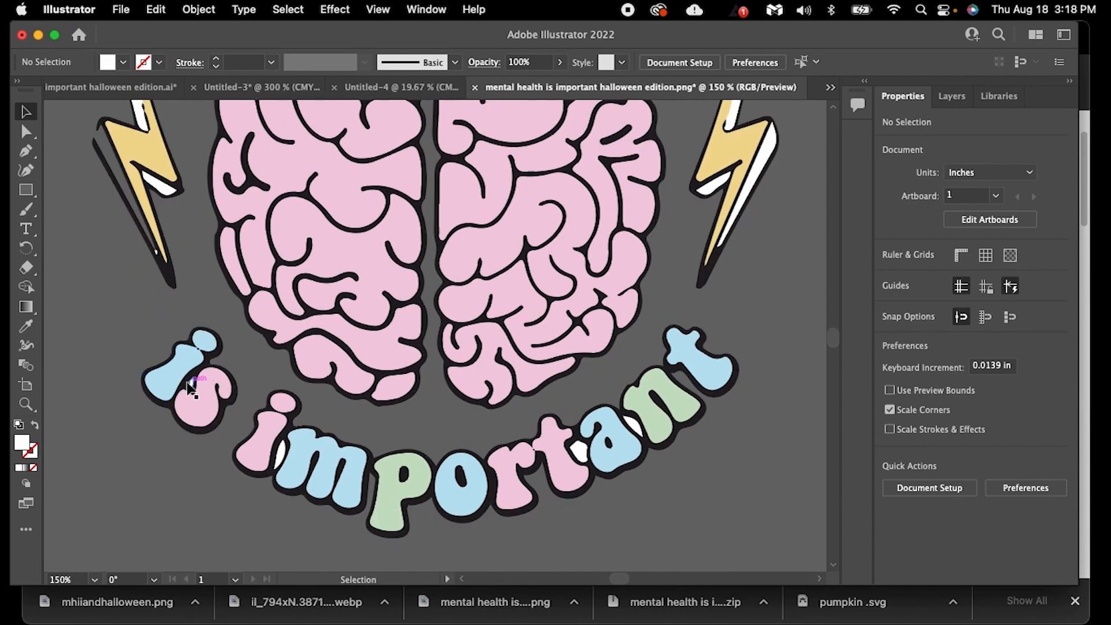
pyautogui.click(190, 385)
pyautogui.press('Delete')
pyautogui.click(279, 453)
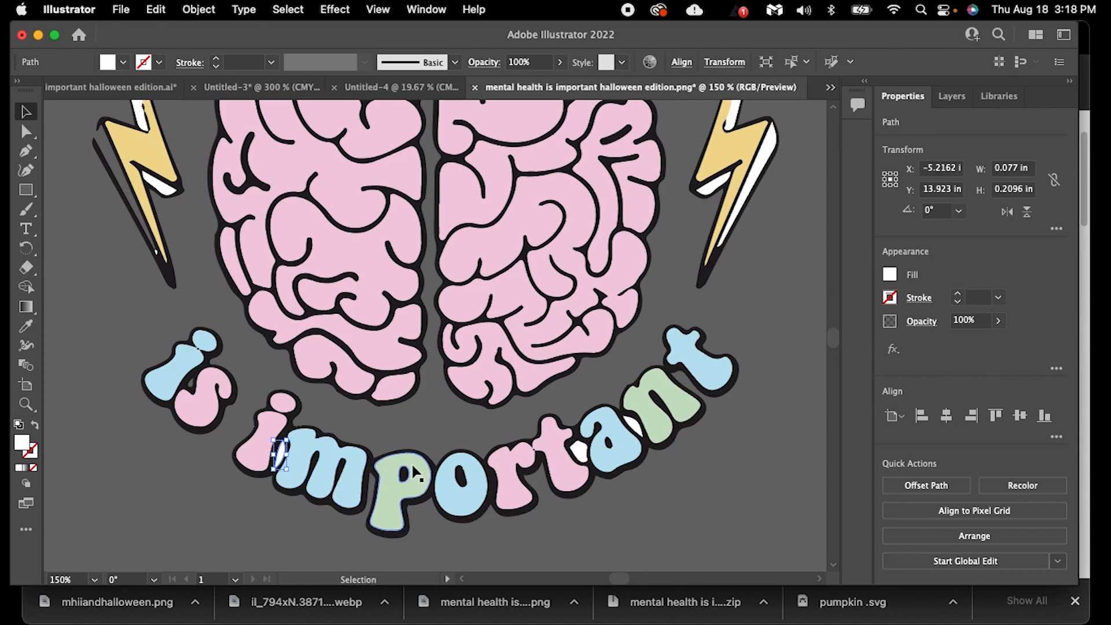
pyautogui.press('Delete')
pyautogui.click(577, 452)
pyautogui.press('Delete')
pyautogui.click(632, 427)
pyautogui.press('Delete')
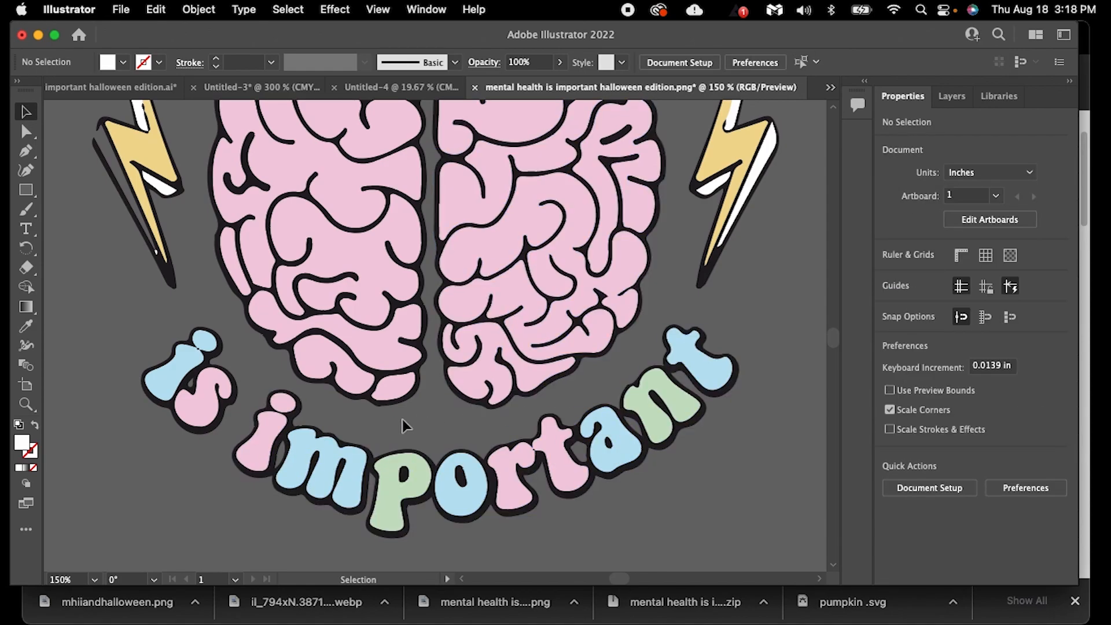
# Examine the whole traced design at 66% zoom and its brain line edges at 300%, then return to 66%.
pyautogui.click(67, 578)
pyautogui.write('66')
pyautogui.press('Return')
pyautogui.scroll(3, 570, 428)
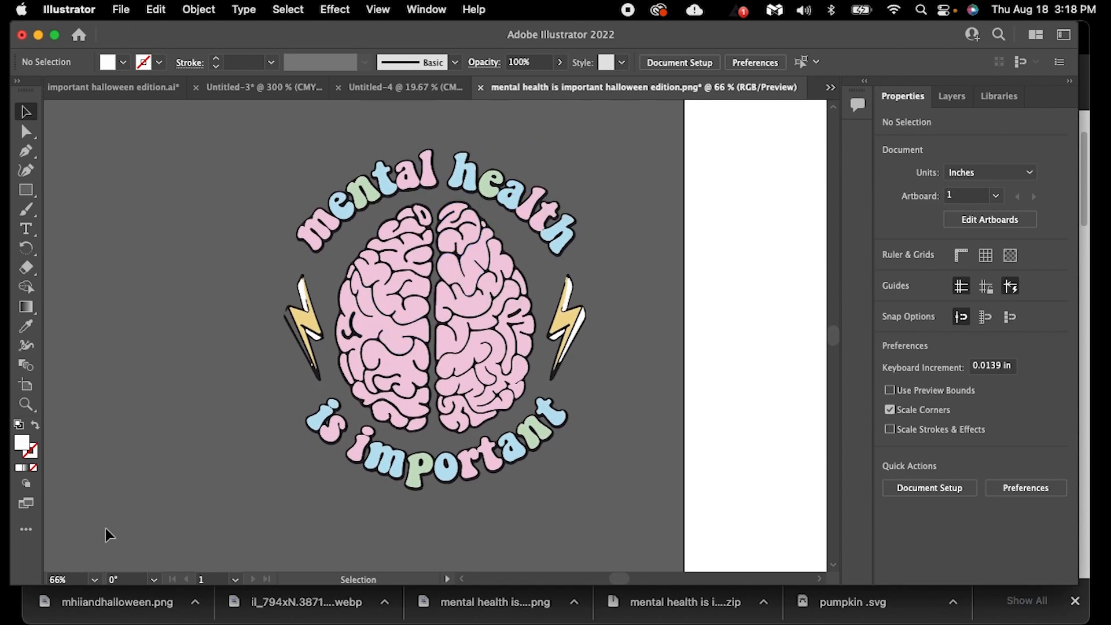
pyautogui.click(72, 578)
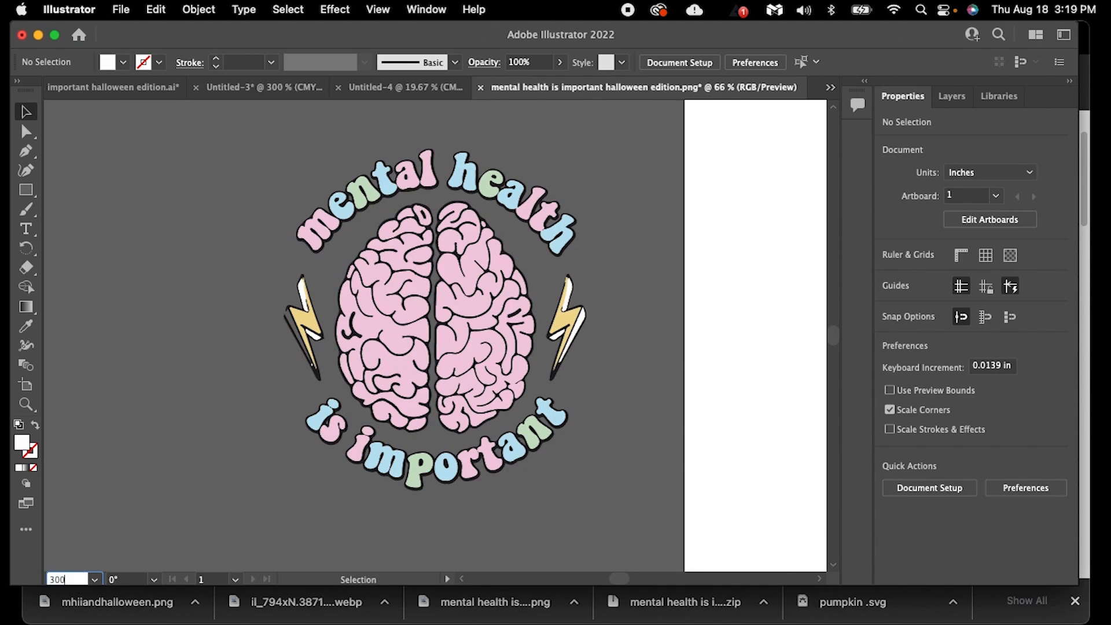
pyautogui.write('300')
pyautogui.press('Return')
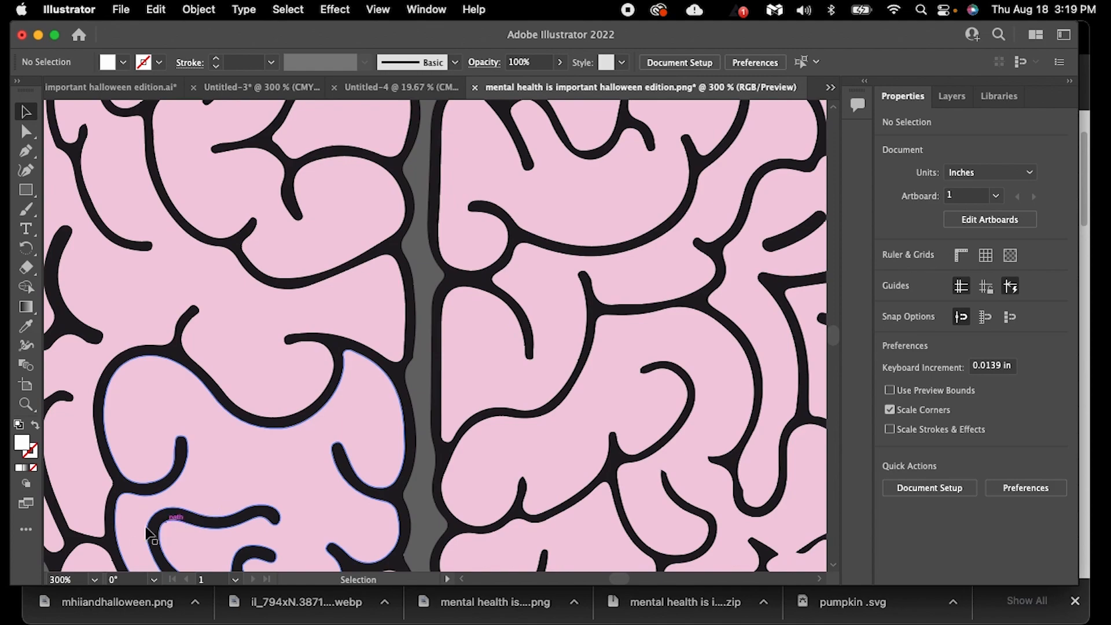
pyautogui.click(68, 580)
pyautogui.write('66')
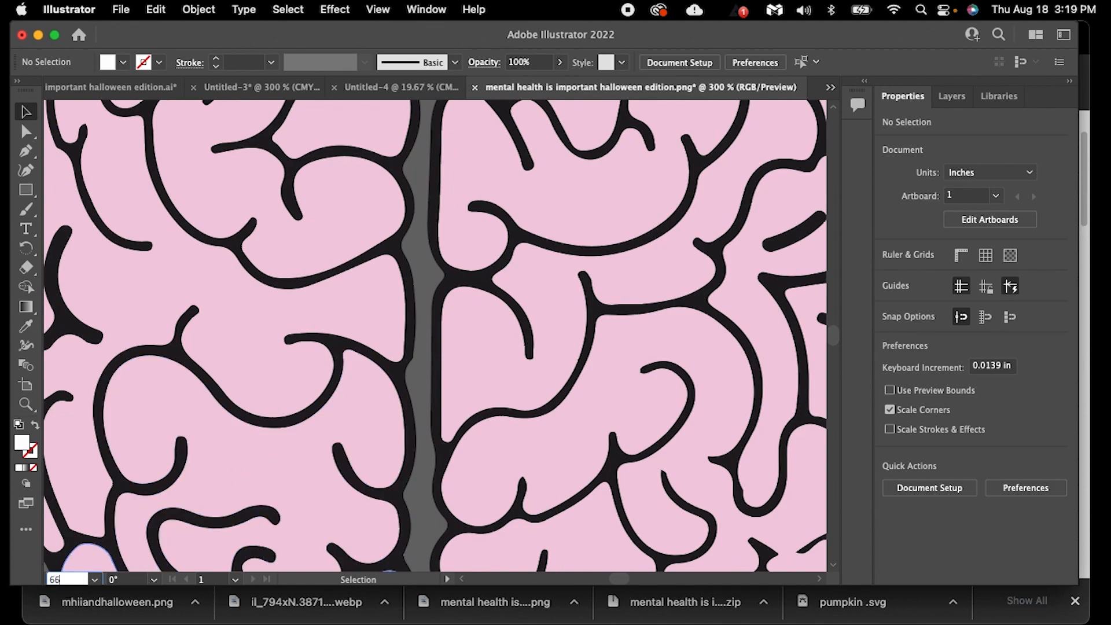
pyautogui.press('Return')
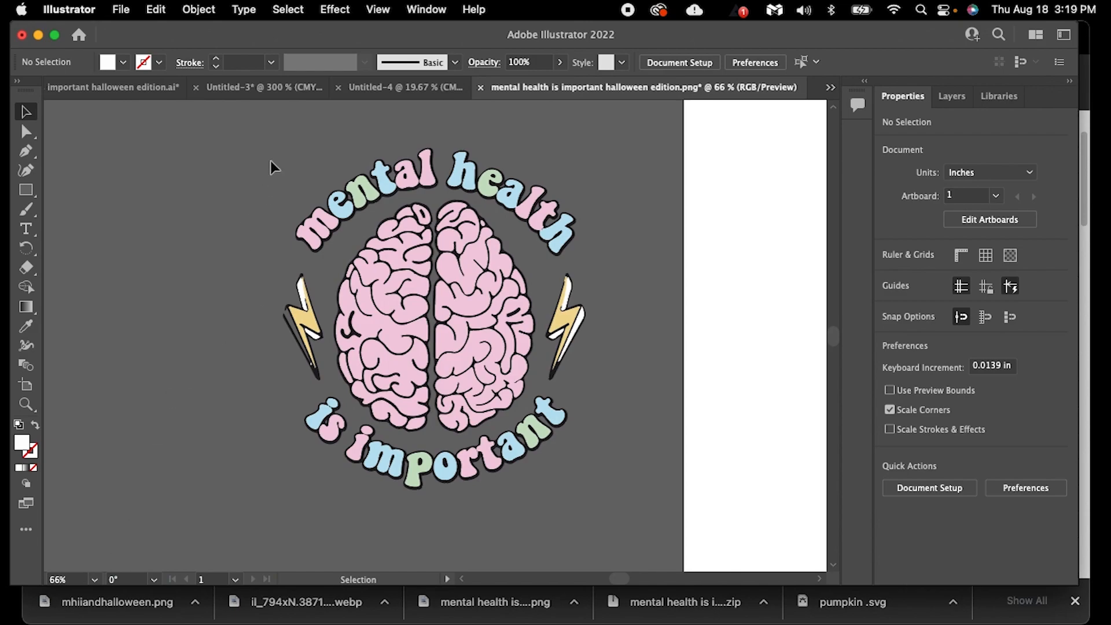
# Group all the traced artwork and move it farther from the artboard, centered at about X -7.48 in, Y 11.92 in.
pyautogui.press('super+a')
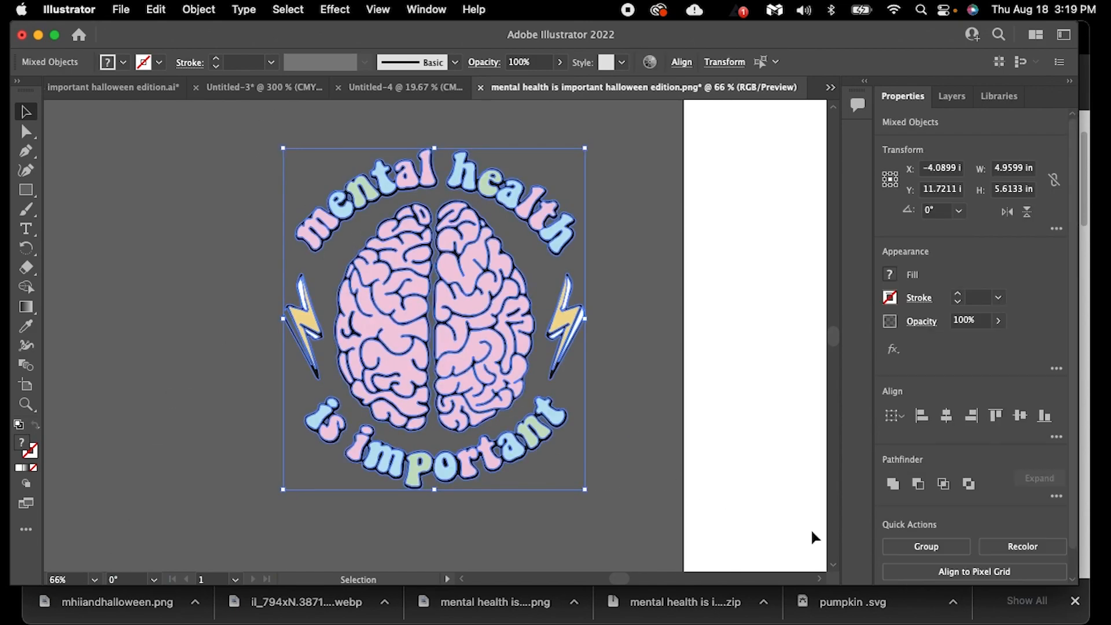
pyautogui.click(916, 548)
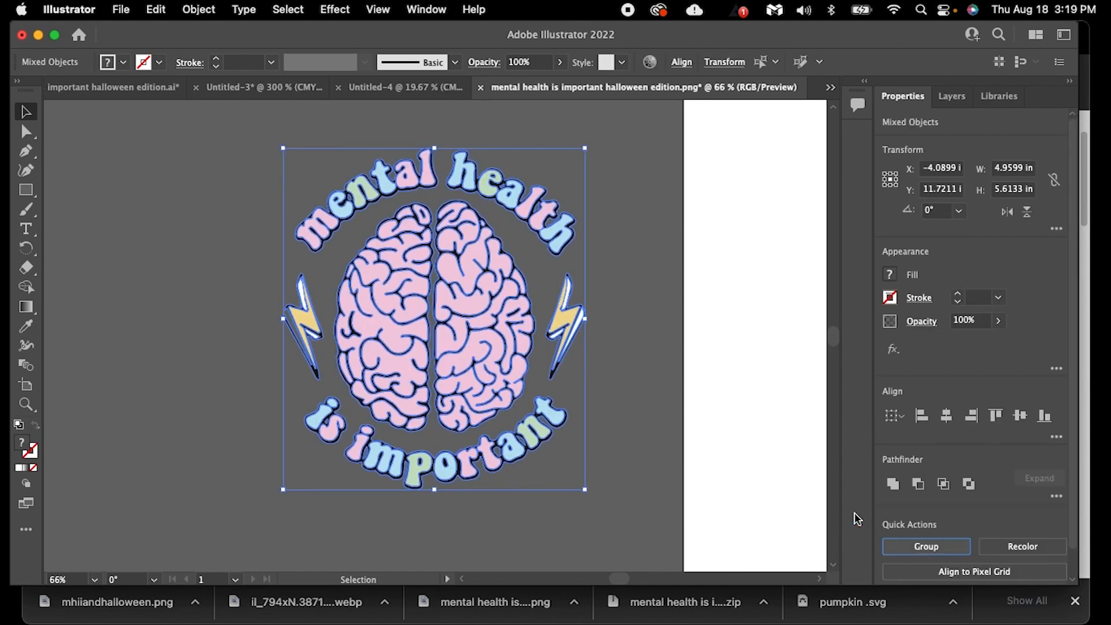
pyautogui.click(645, 423)
pyautogui.moveTo(534, 353); pyautogui.dragTo(249, 351)
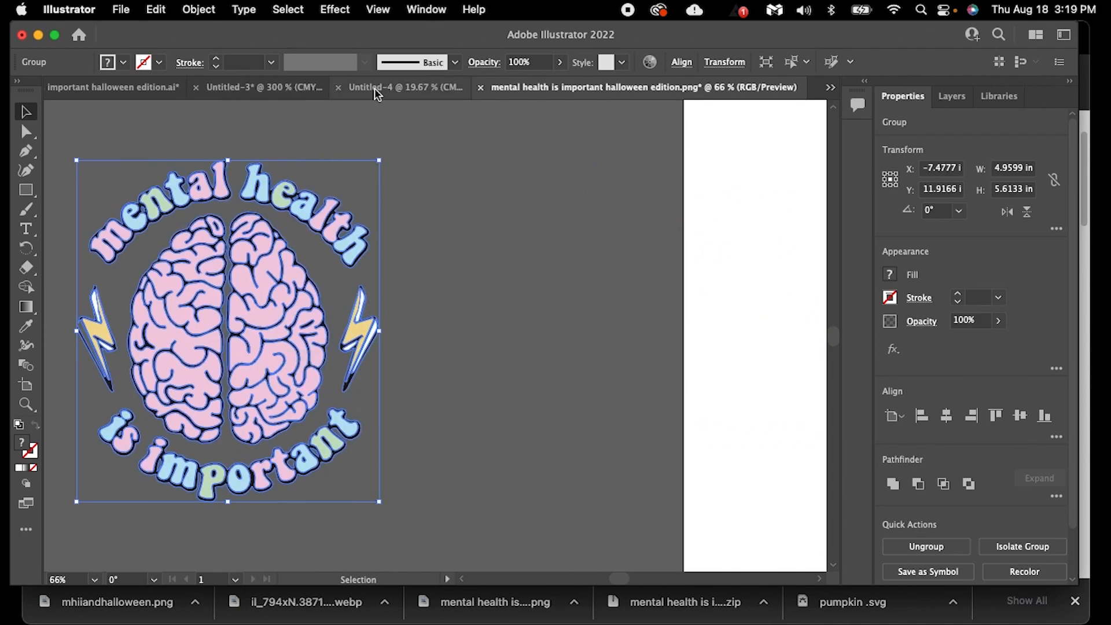
# View the orange Halloween brain design in the halloween edition.ai document for comparison, then return to the PNG document.
pyautogui.click(412, 88)
pyautogui.click(224, 87)
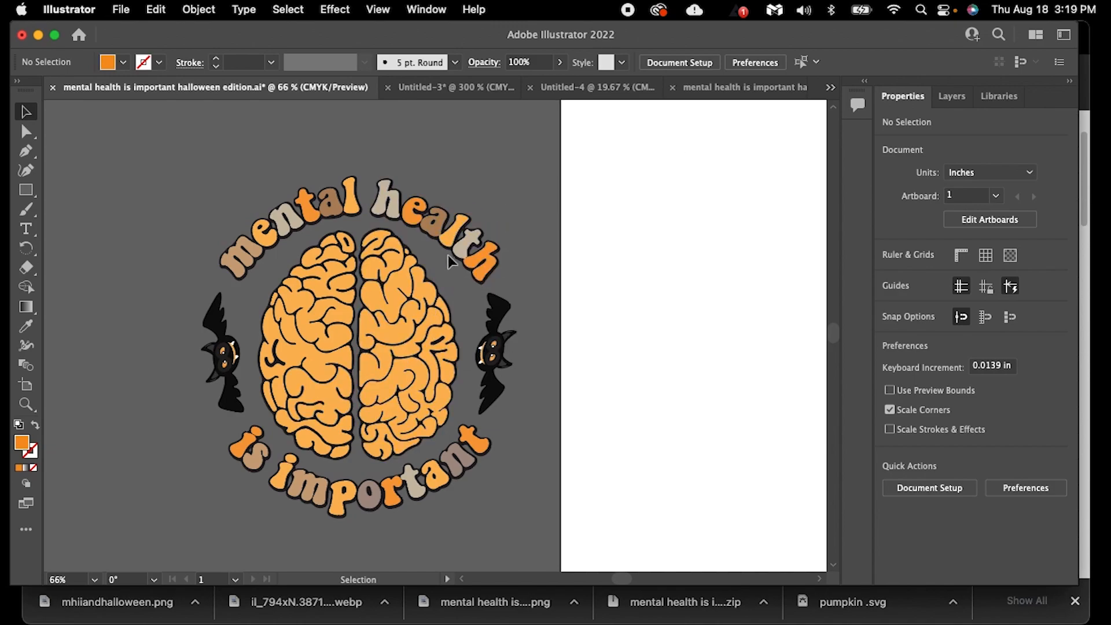
pyautogui.click(712, 86)
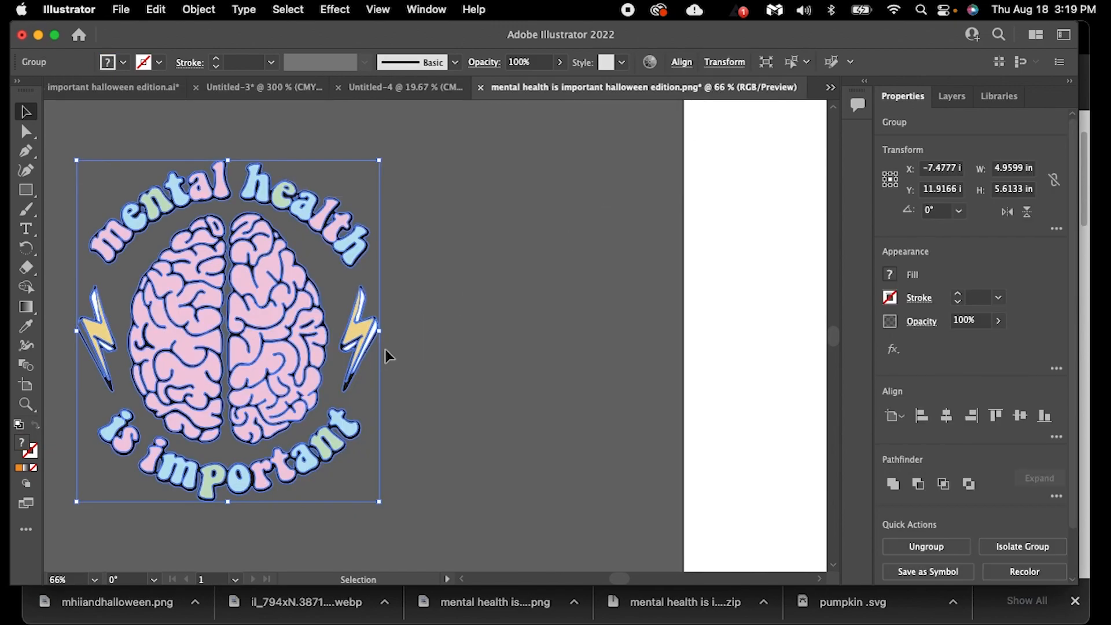
# Move the grouped brain artwork farther away from the artboard, centered at about X -11.15 in, Y 12 in.
pyautogui.click(438, 327)
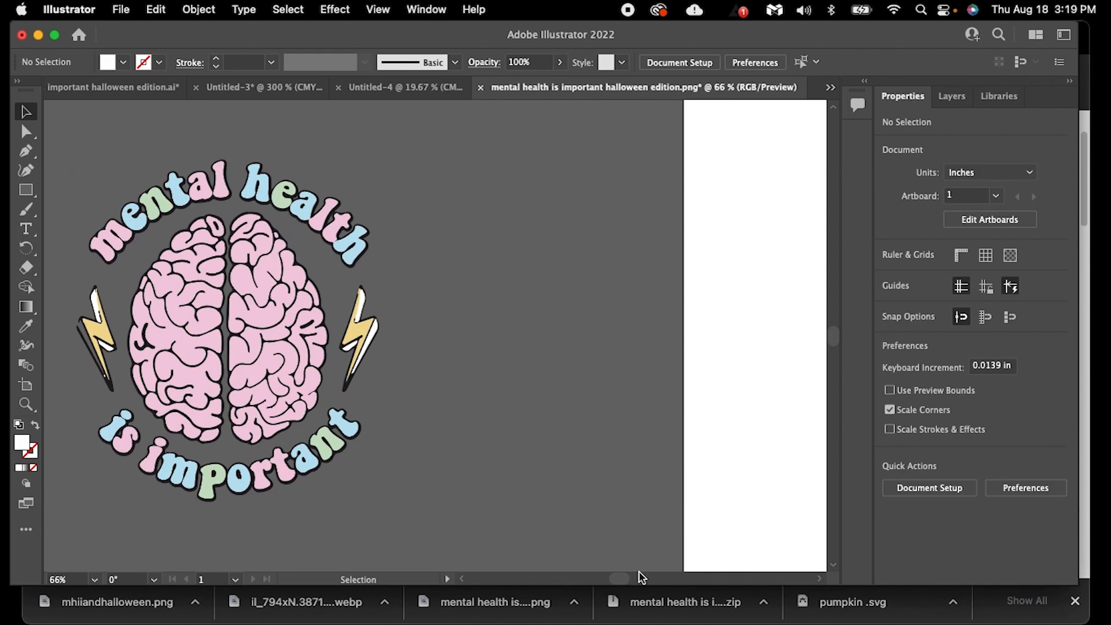
pyautogui.hscroll(-5, 623, 578)
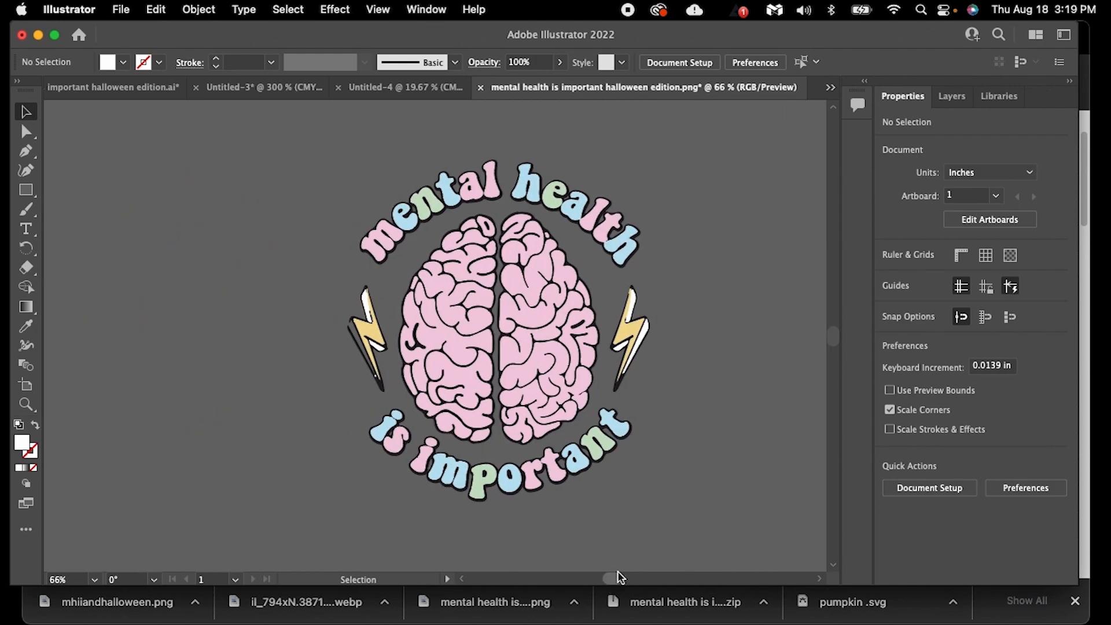
pyautogui.moveTo(615, 580); pyautogui.dragTo(620, 579)
pyautogui.click(75, 579)
pyautogui.write('45')
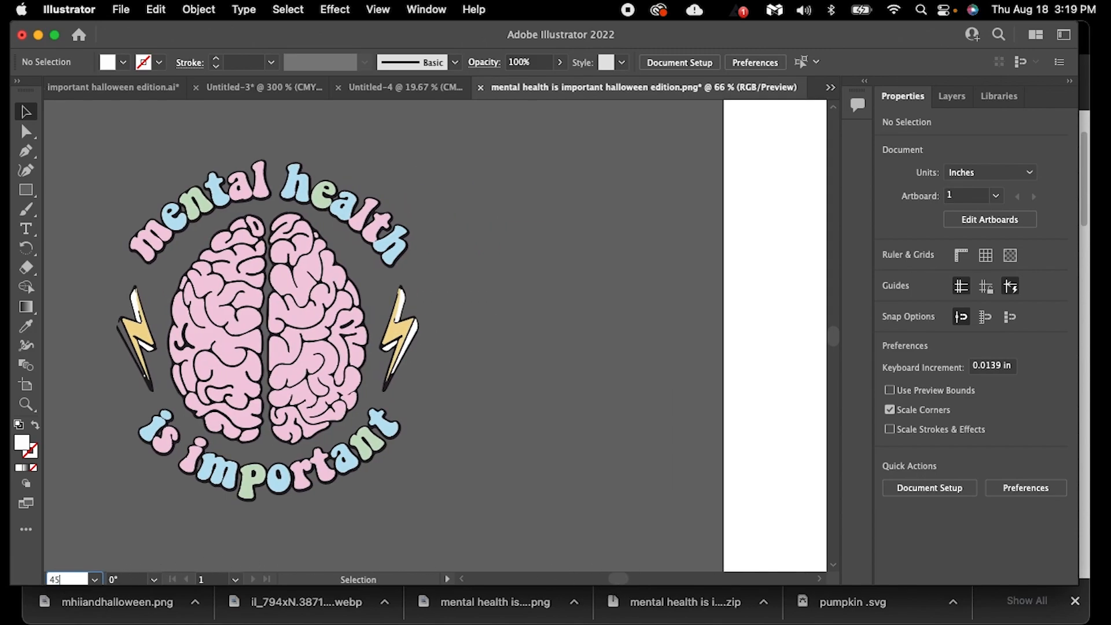
pyautogui.press('Return')
pyautogui.moveTo(369, 349); pyautogui.dragTo(217, 353)
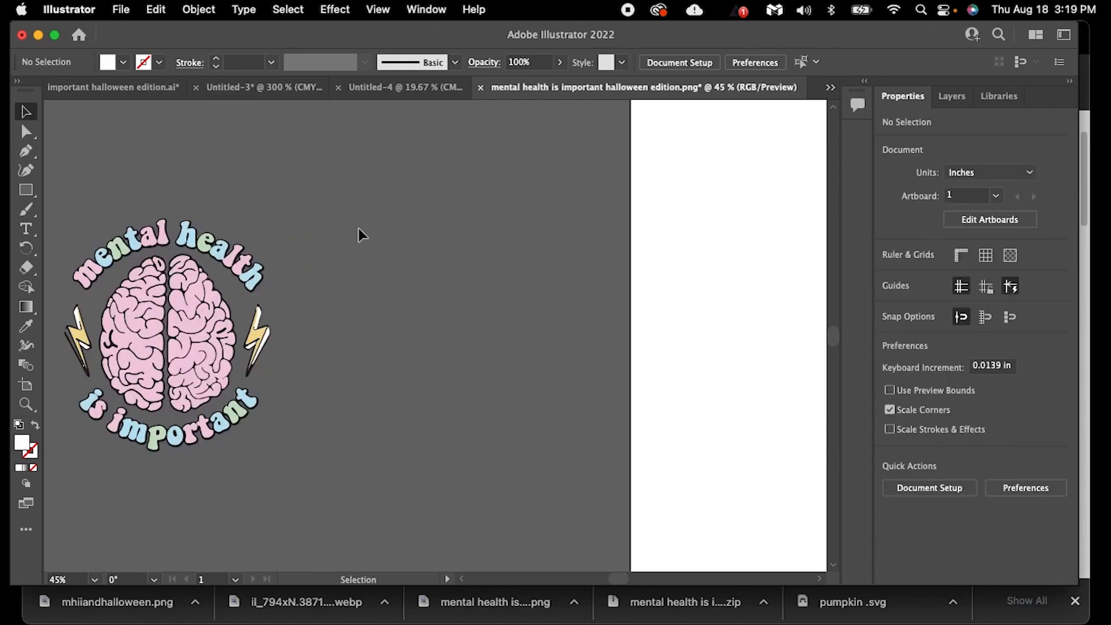
# Open 2.svg, the bat drawing, from the mental health is important halloween edition folder in Downloads.
pyautogui.click(121, 9)
pyautogui.click(149, 70)
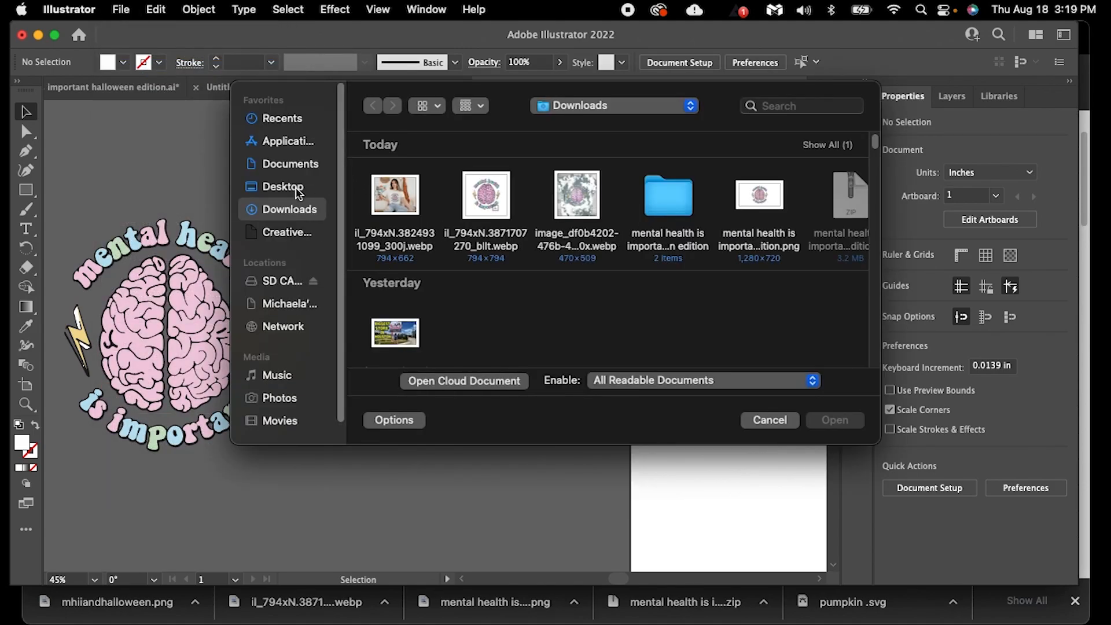
pyautogui.click(817, 146)
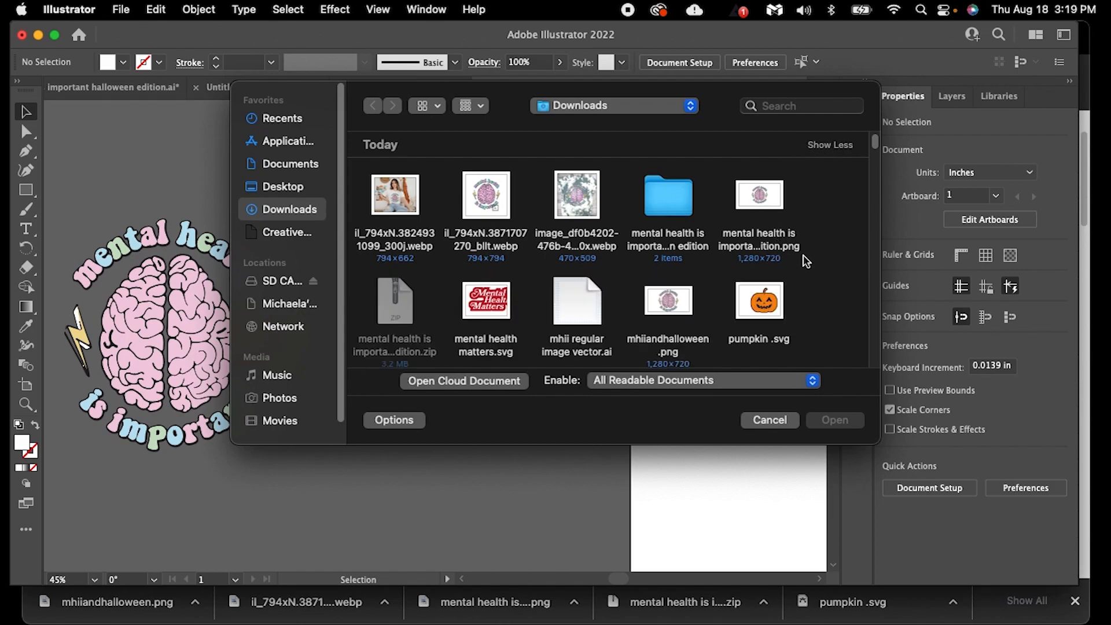
pyautogui.scroll(-3, 807, 262)
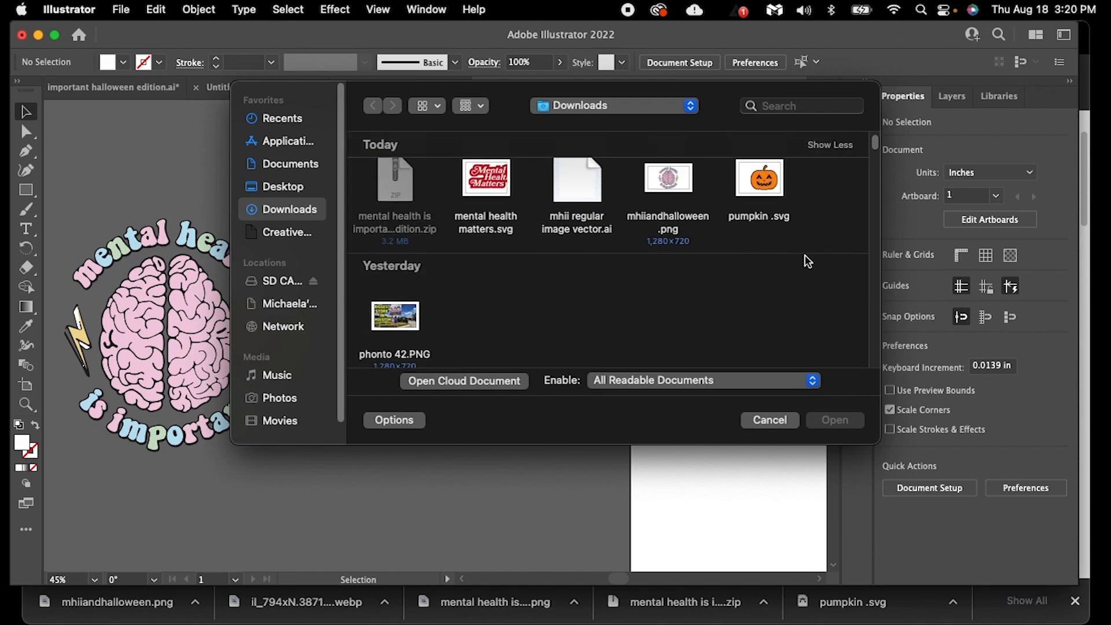
pyautogui.scroll(3, 807, 261)
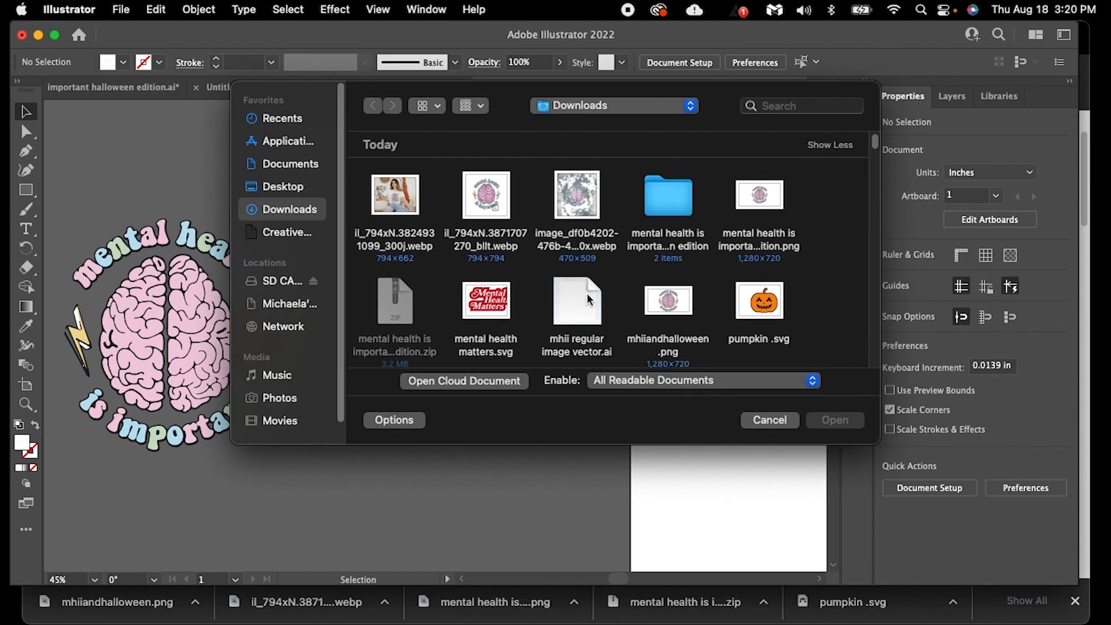
pyautogui.doubleClick(678, 206)
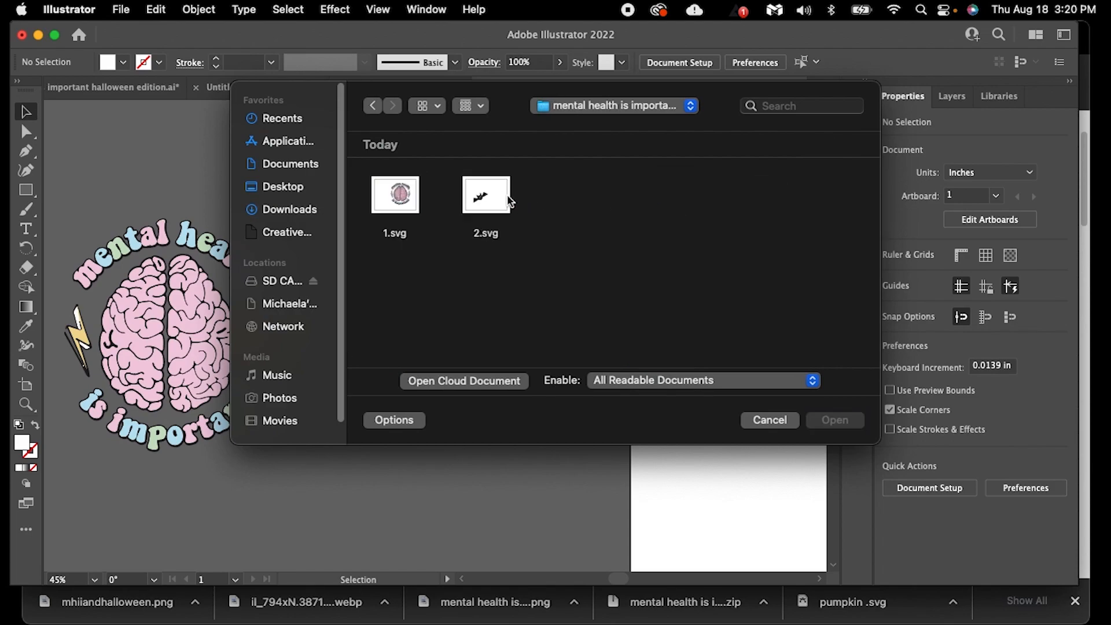
pyautogui.click(494, 199)
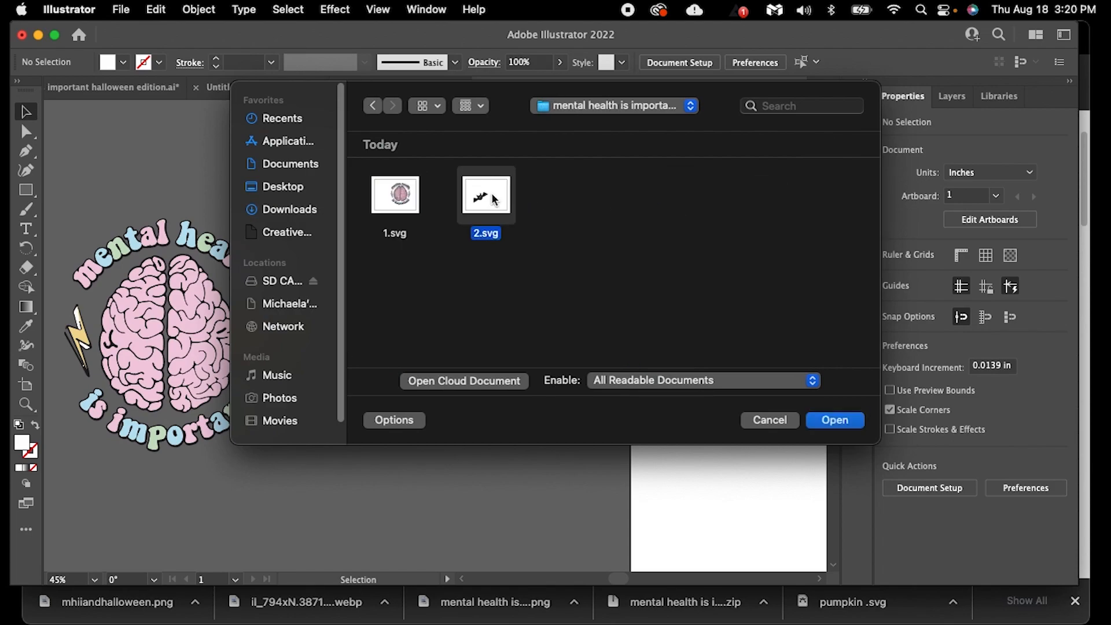
pyautogui.click(826, 423)
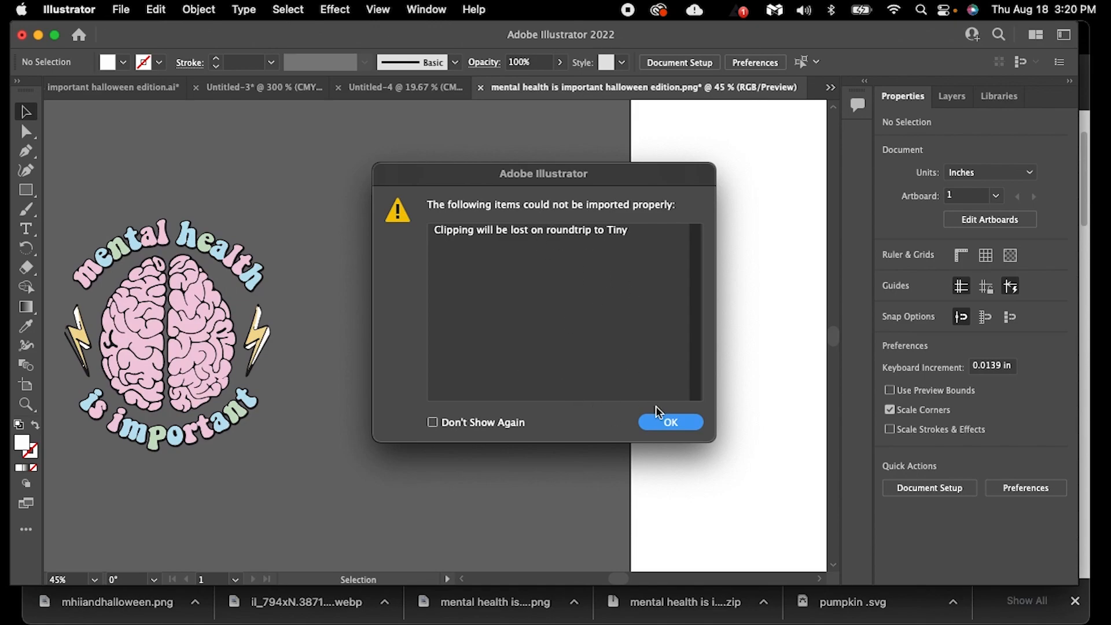
pyautogui.click(670, 423)
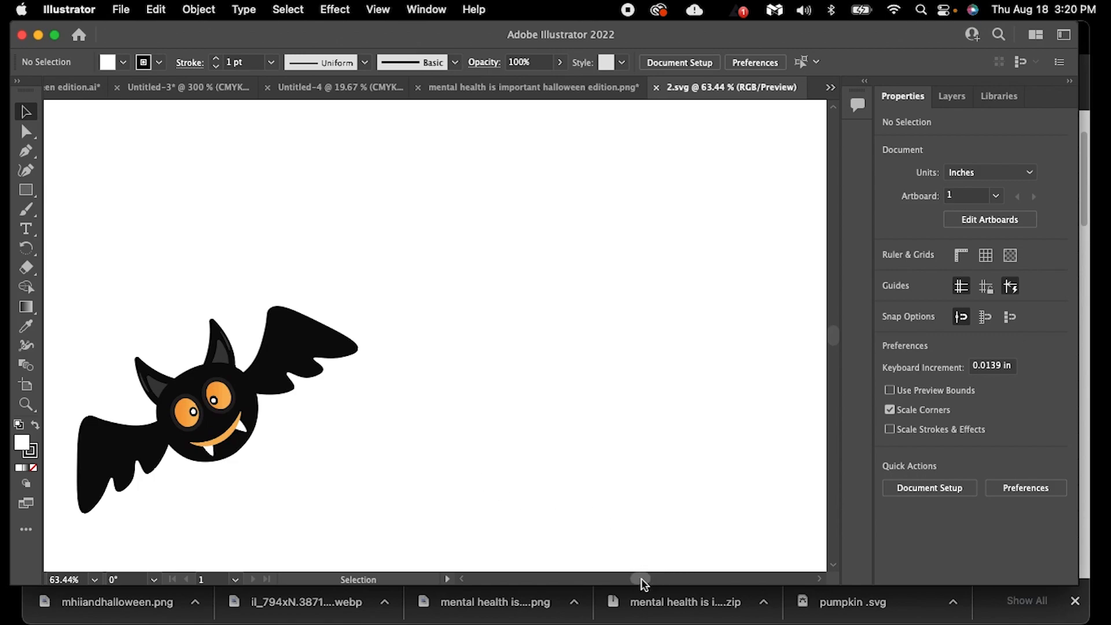
# Examine how the bat is built by selecting its mouth, body, wings, ears and eyes one by one.
pyautogui.moveTo(641, 579); pyautogui.dragTo(632, 578)
pyautogui.click(542, 435)
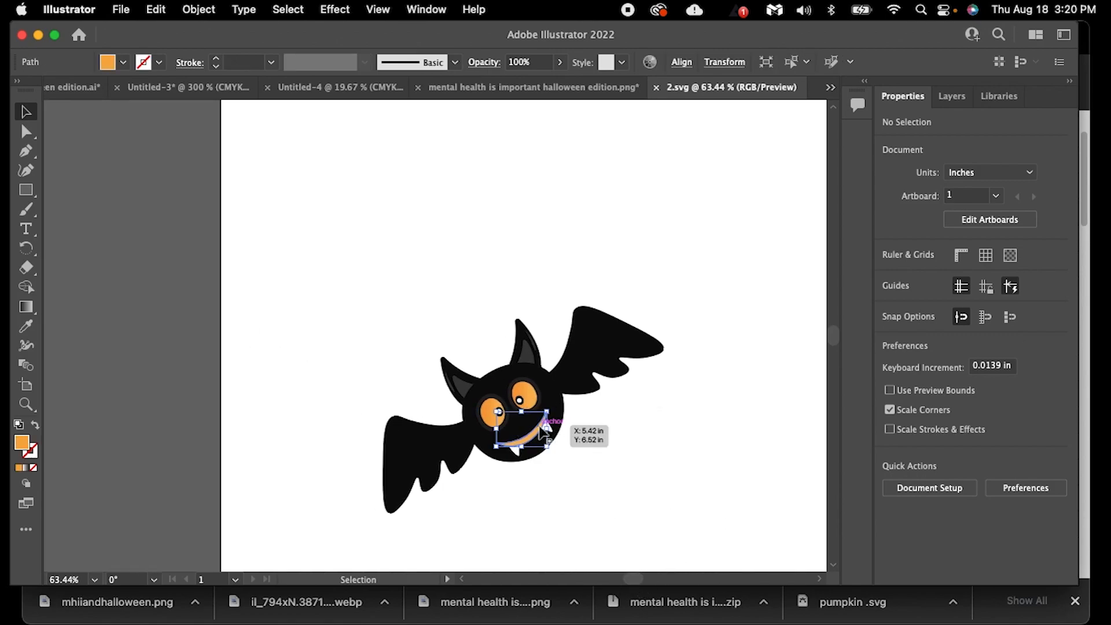
pyautogui.click(548, 396)
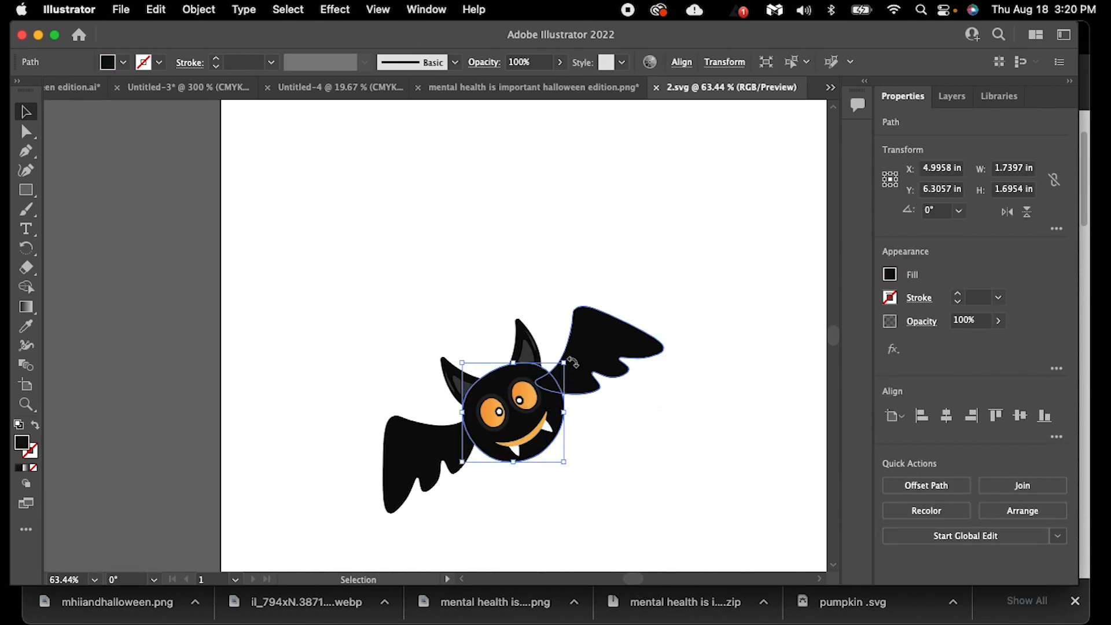
pyautogui.click(603, 334)
pyautogui.click(522, 344)
pyautogui.click(457, 386)
pyautogui.click(505, 420)
pyautogui.click(433, 462)
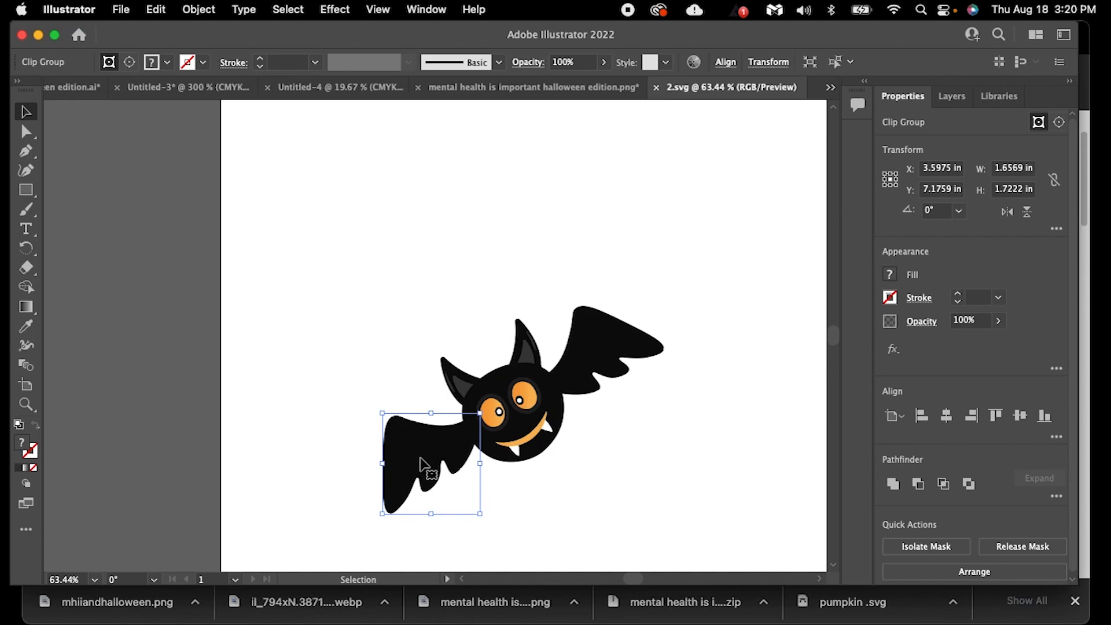
pyautogui.click(268, 404)
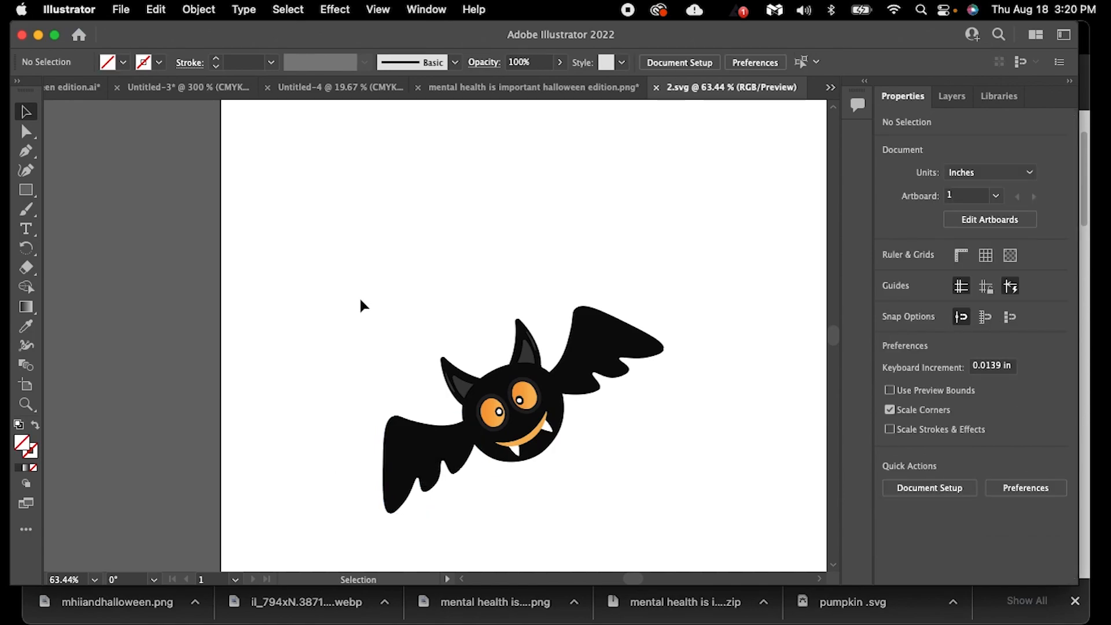
# Group all the bat pieces and bring the bat into the PNG document beside the brain, centered at about X -5.38 in, Y 12.18 in.
pyautogui.moveTo(323, 358); pyautogui.dragTo(660, 501)
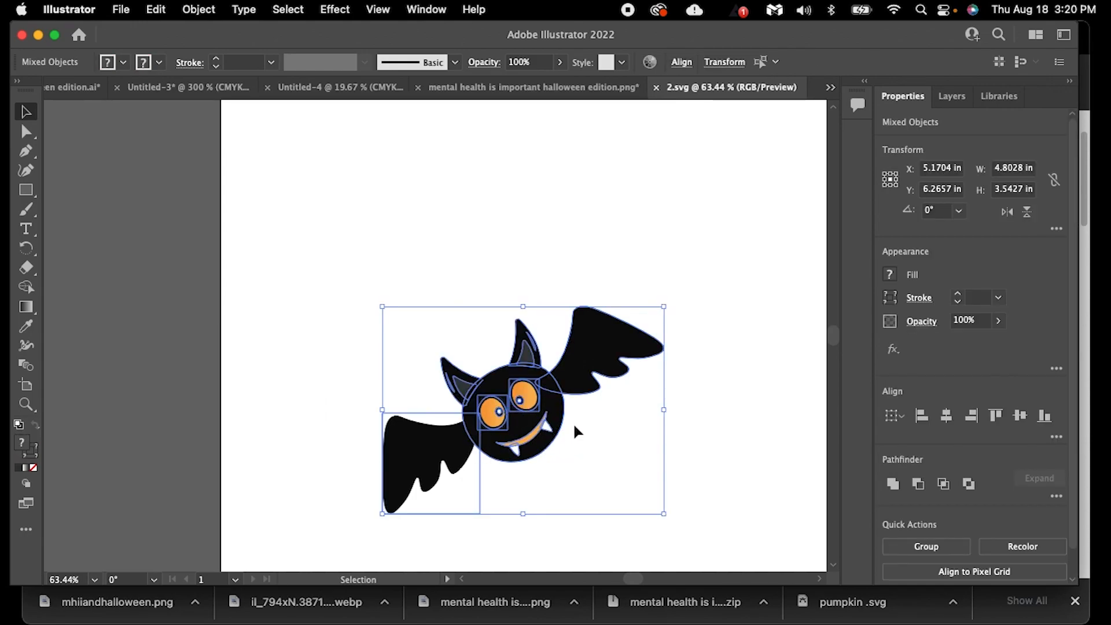
pyautogui.click(929, 547)
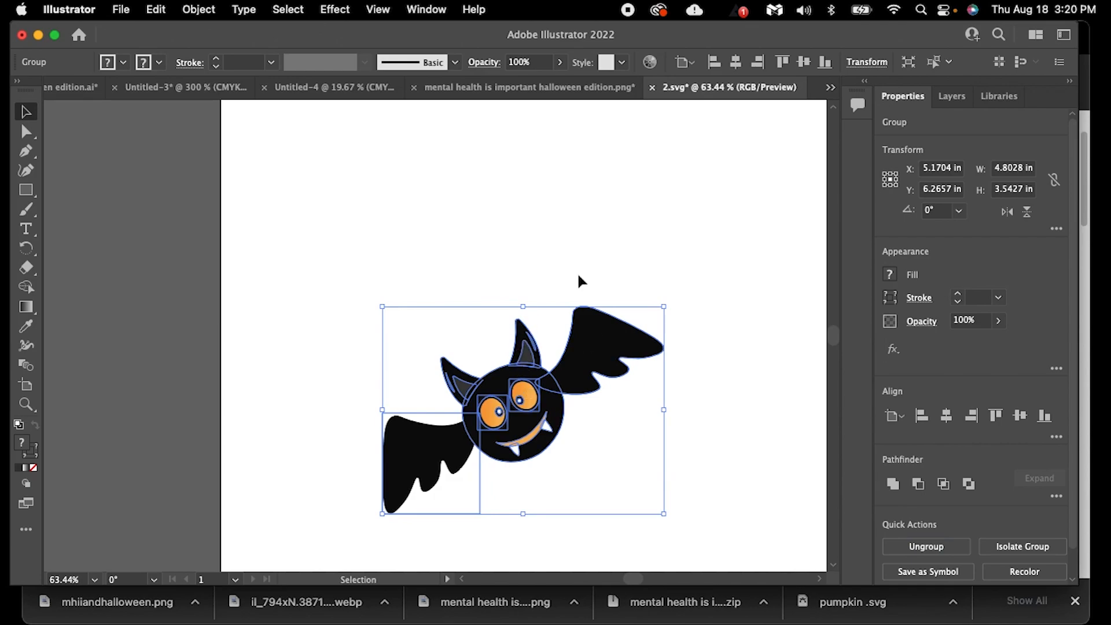
pyautogui.moveTo(556, 409); pyautogui.dragTo(430, 343)
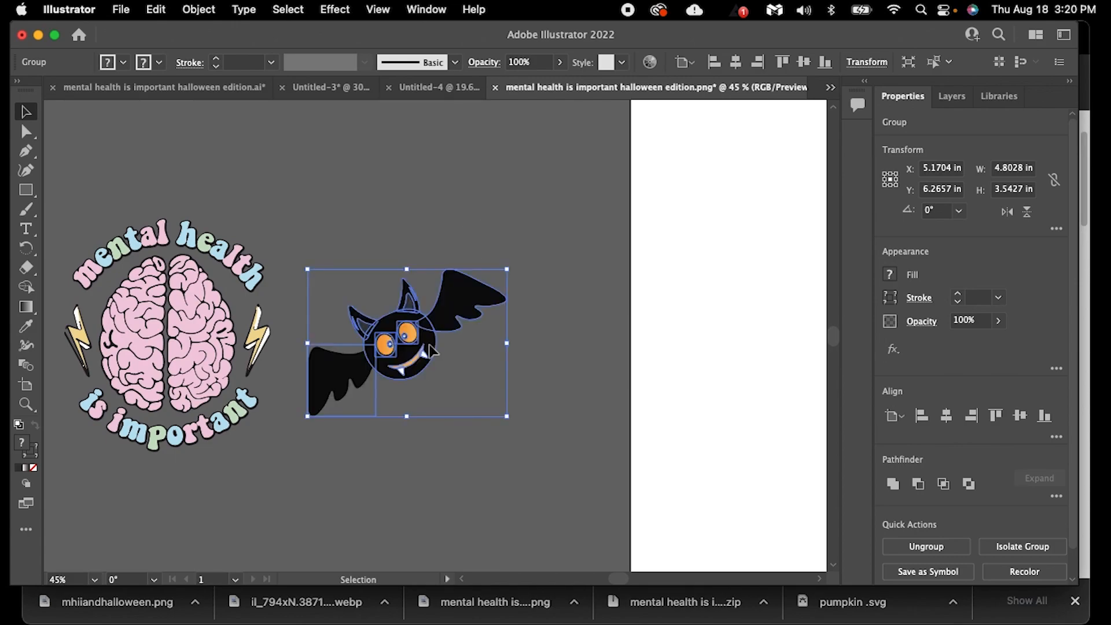
pyautogui.click(582, 435)
pyautogui.moveTo(624, 580); pyautogui.dragTo(614, 578)
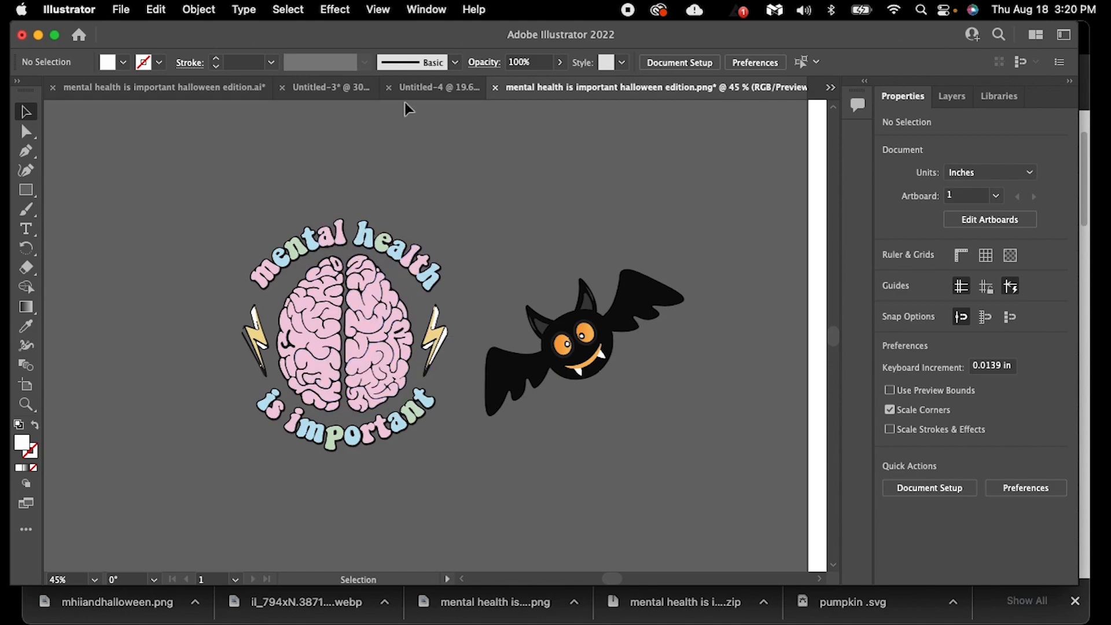
# View the orange brain design with bats in halloween edition.ai for bat placement, then return to the PNG document.
pyautogui.click(312, 88)
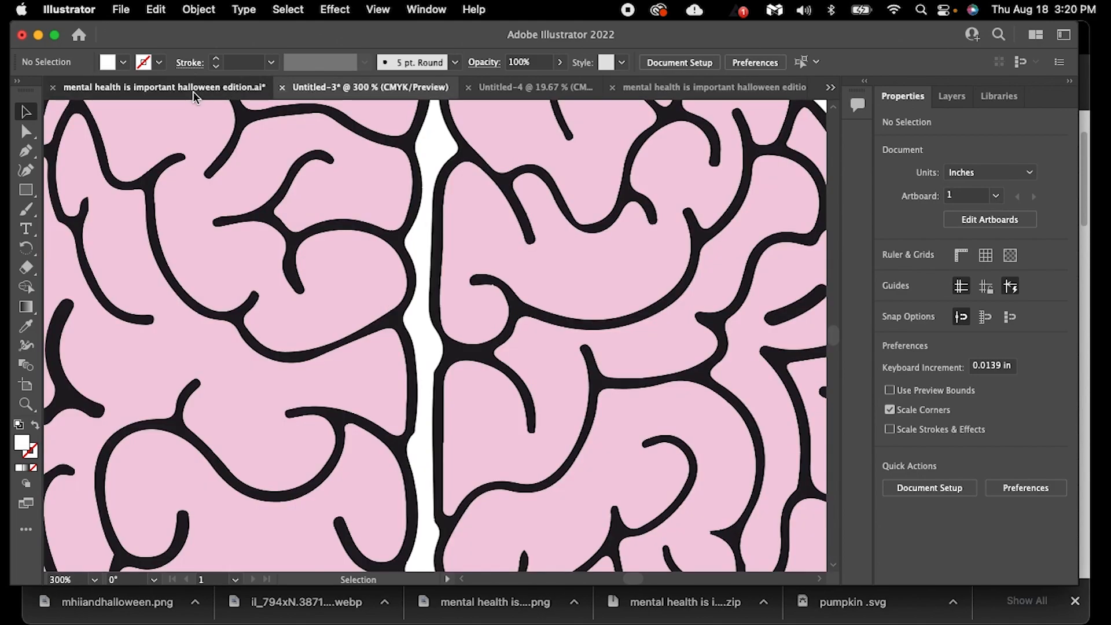
pyautogui.click(250, 88)
pyautogui.click(706, 88)
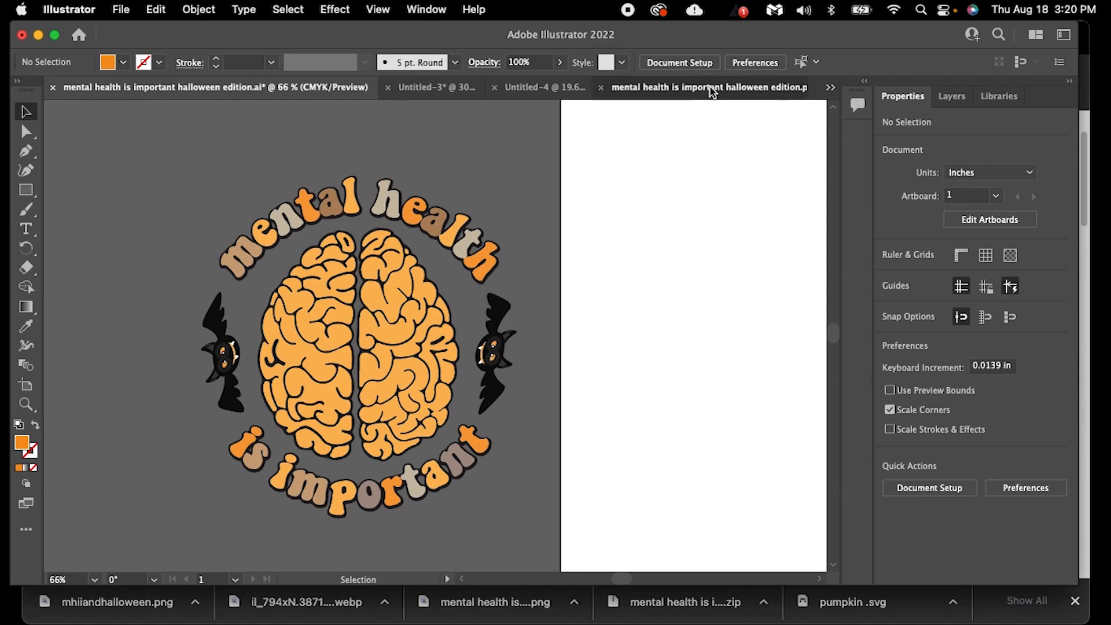
pyautogui.click(568, 407)
pyautogui.click(483, 450)
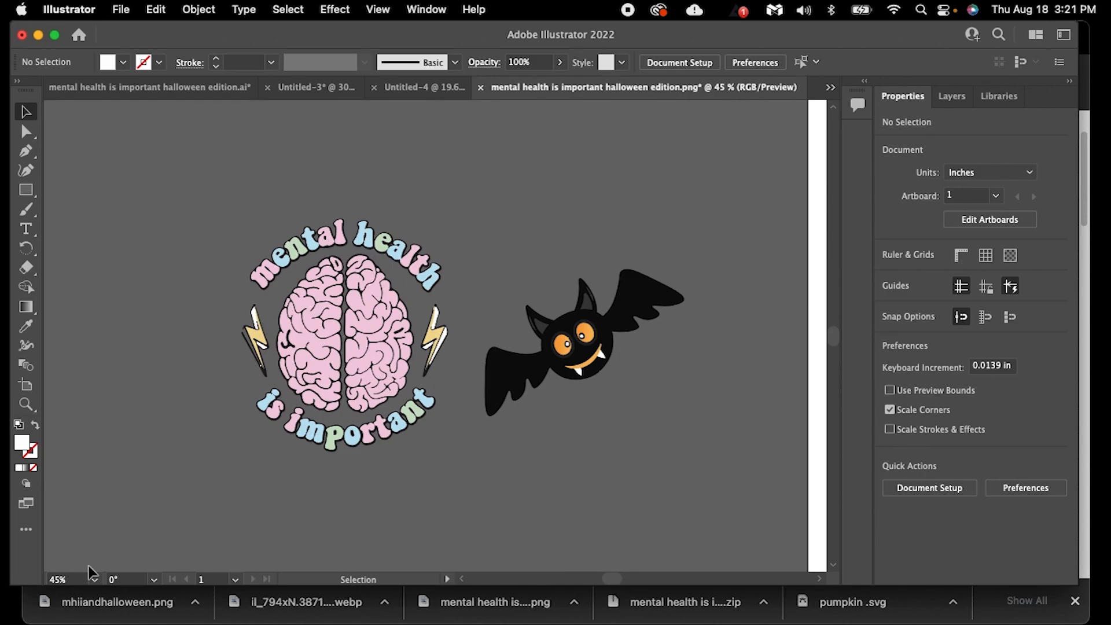
# Ungroup the pastel brain artwork, working at 55% zoom.
pyautogui.click(76, 577)
pyautogui.write('55')
pyautogui.press('Return')
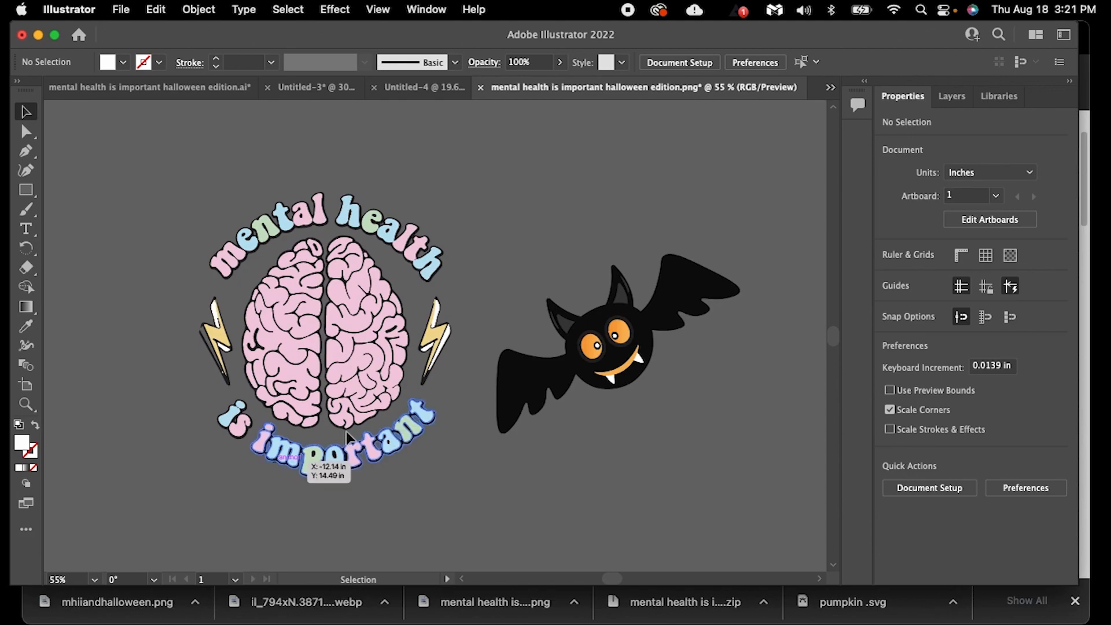
pyautogui.click(437, 347)
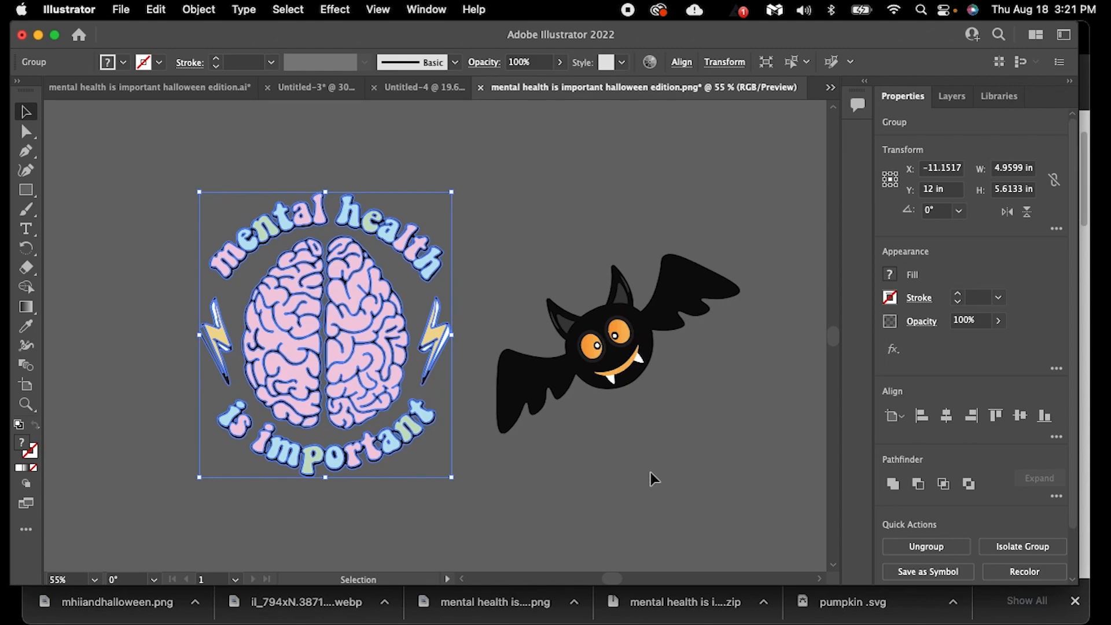
pyautogui.click(920, 546)
pyautogui.click(692, 469)
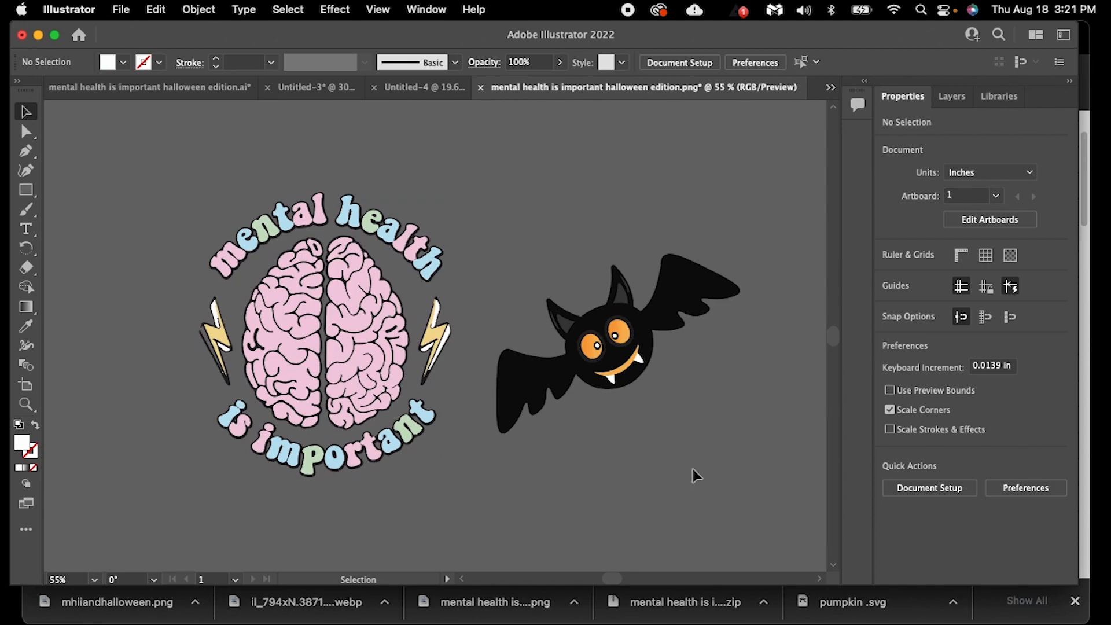
# Nudge the lightning bolt nearest the bat slightly up and outward from the brain as a separate object.
pyautogui.click(438, 330)
pyautogui.moveTo(437, 331)
pyautogui.mouseDown()
pyautogui.moveTo(488, 308)
pyautogui.moveTo(441, 328)
pyautogui.mouseUp()
pyautogui.click(477, 328)
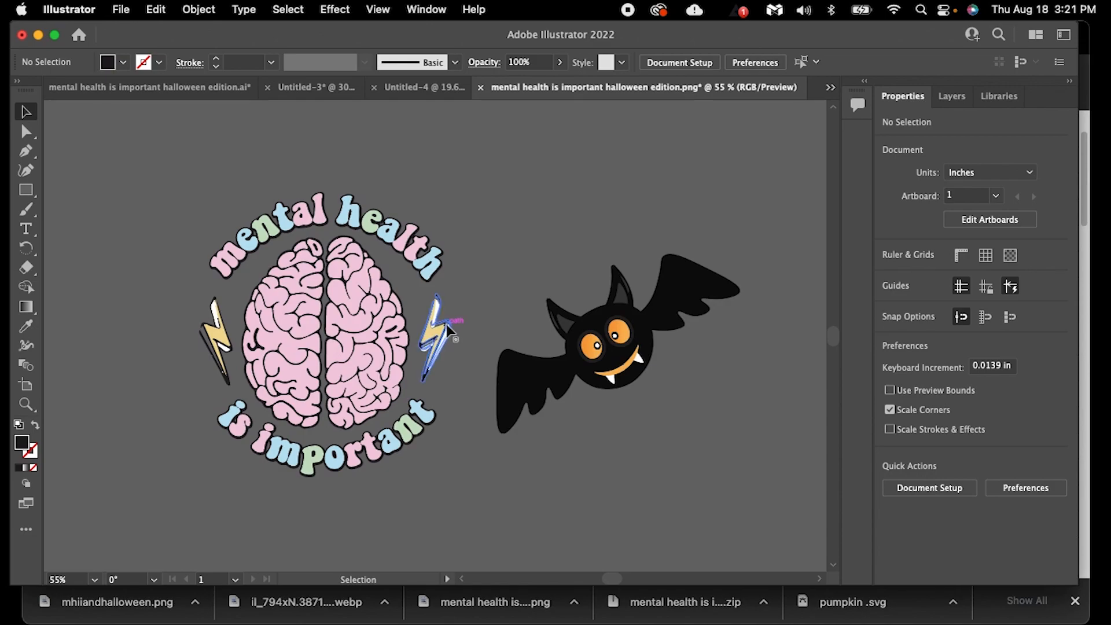
pyautogui.moveTo(463, 291); pyautogui.dragTo(441, 359)
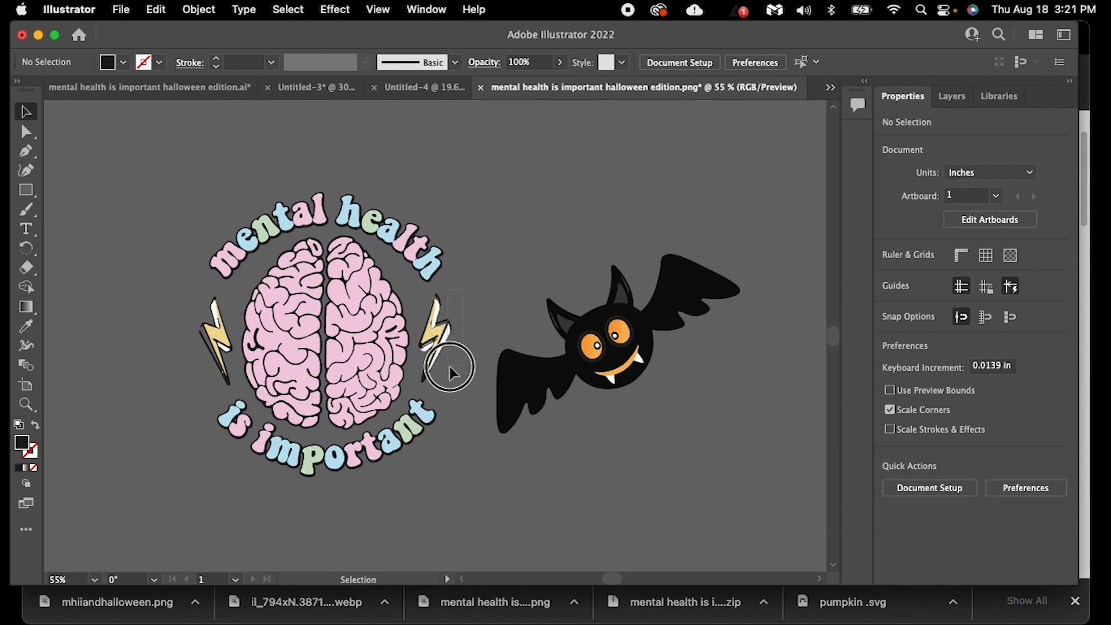
pyautogui.moveTo(456, 373); pyautogui.dragTo(467, 370)
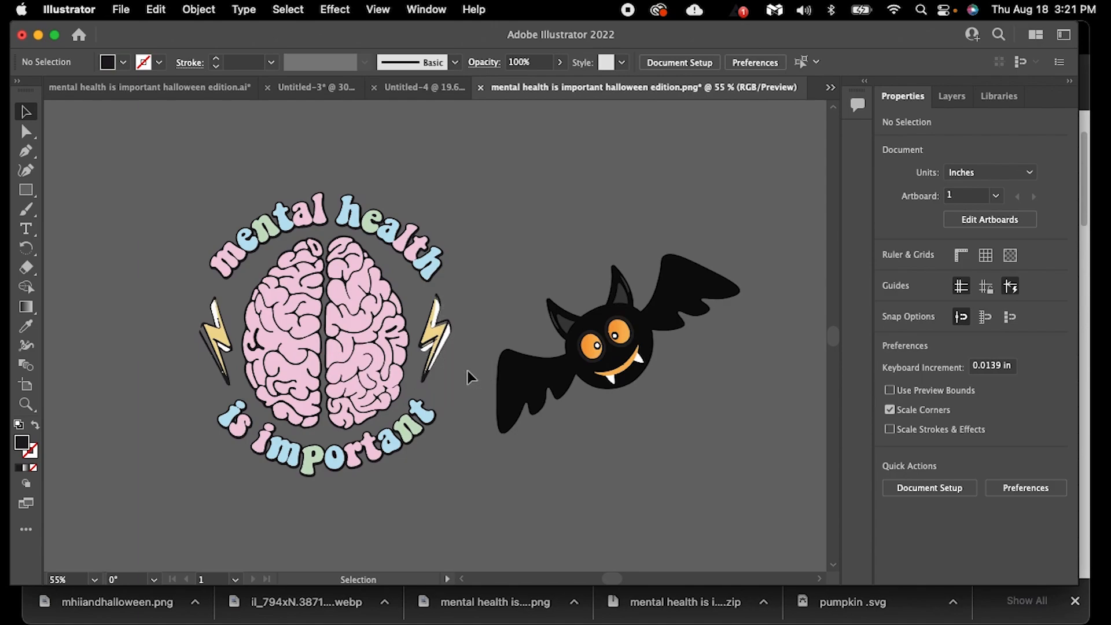
# Rotate the bat group to about 241° and place it beside the nearest lightning bolt, centered at about X -7.69 in, Y 12.08 in.
pyautogui.click(544, 391)
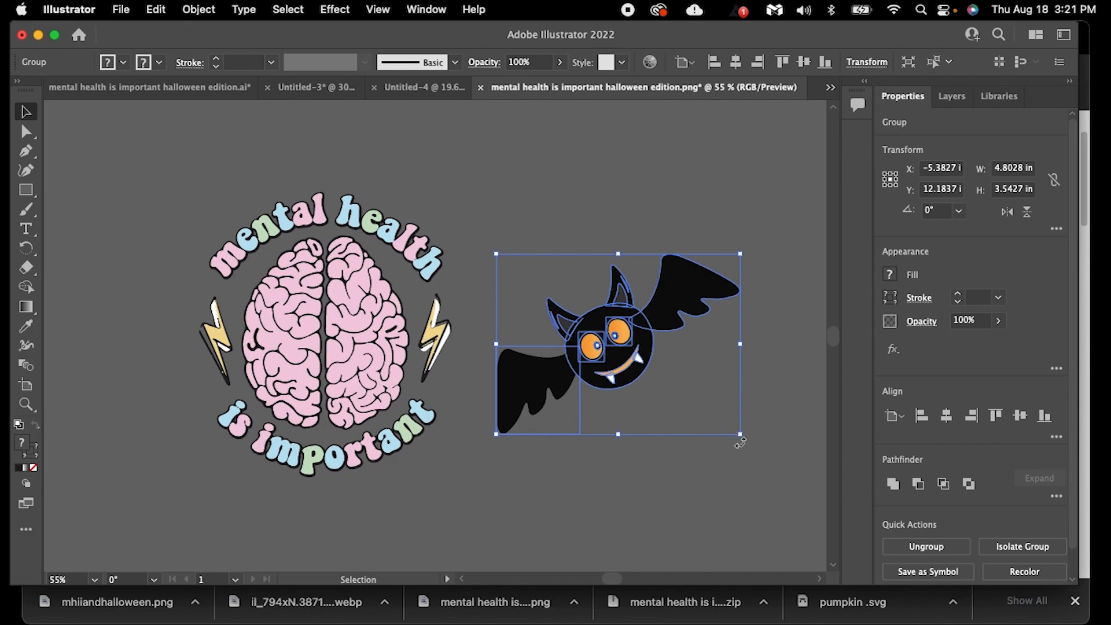
pyautogui.moveTo(748, 439); pyautogui.dragTo(520, 392)
pyautogui.moveTo(640, 350); pyautogui.dragTo(520, 354)
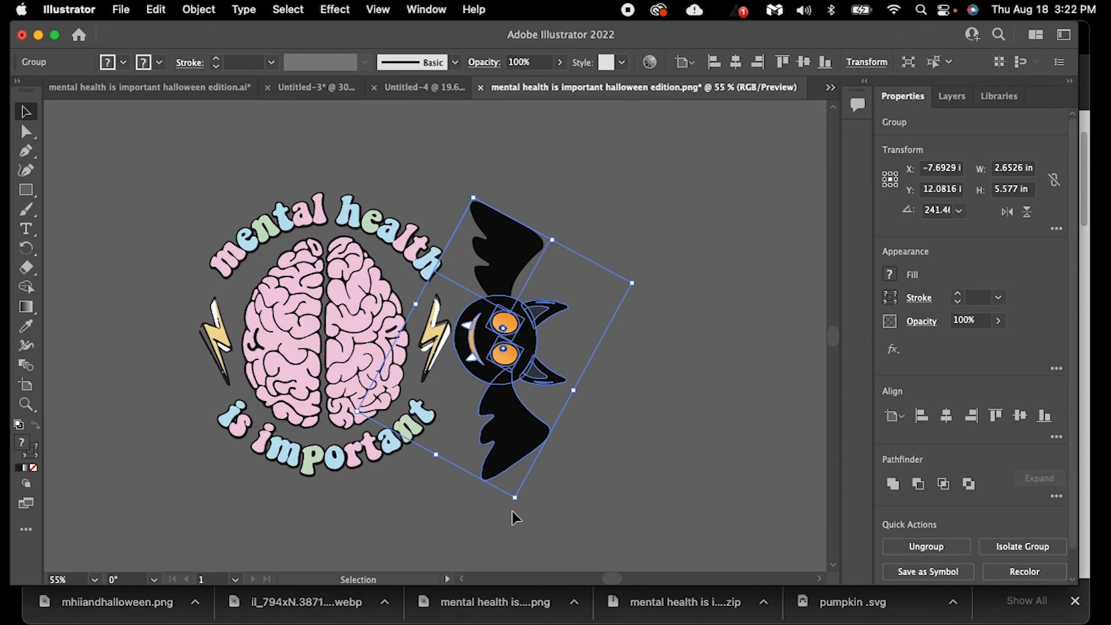
# Tilt the bat group a little more, to a rotation of about 234.5°.
pyautogui.click(652, 472)
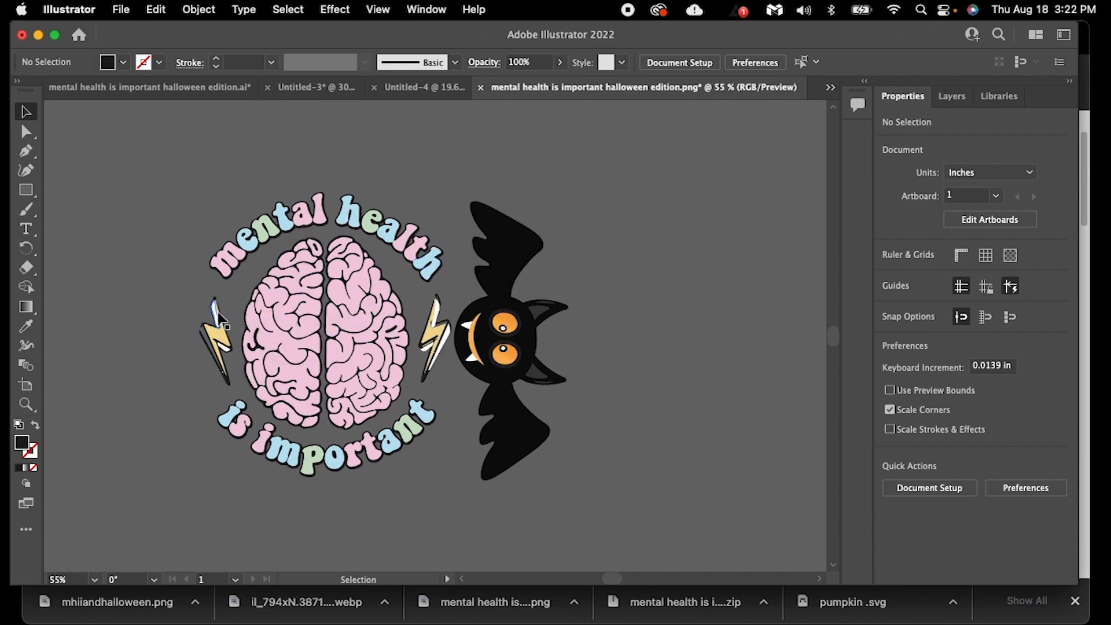
pyautogui.click(527, 431)
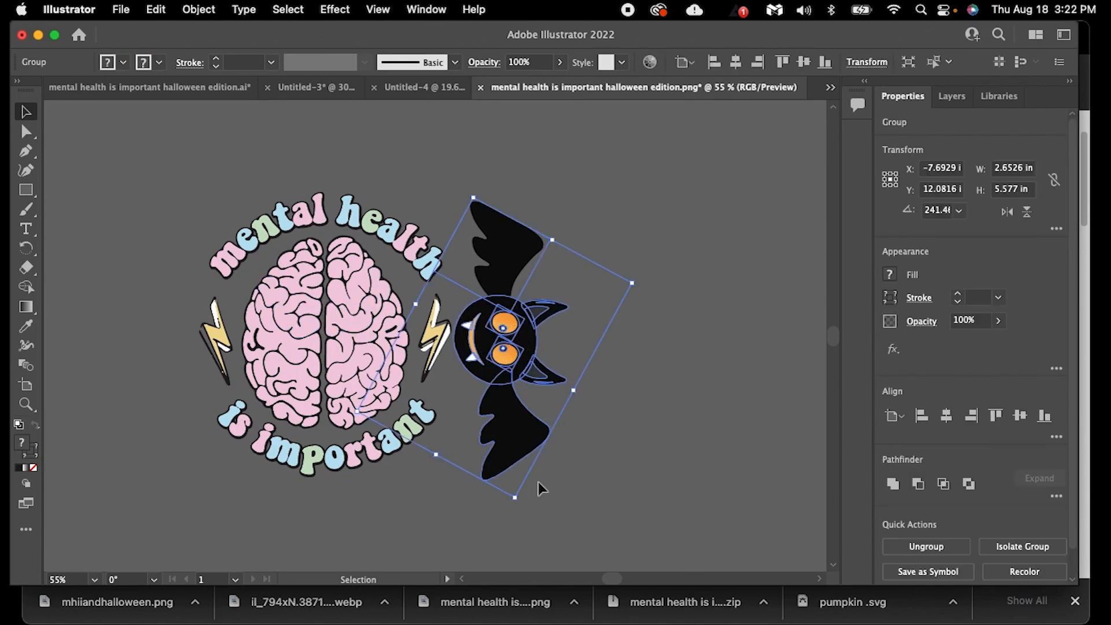
pyautogui.moveTo(514, 505); pyautogui.dragTo(491, 504)
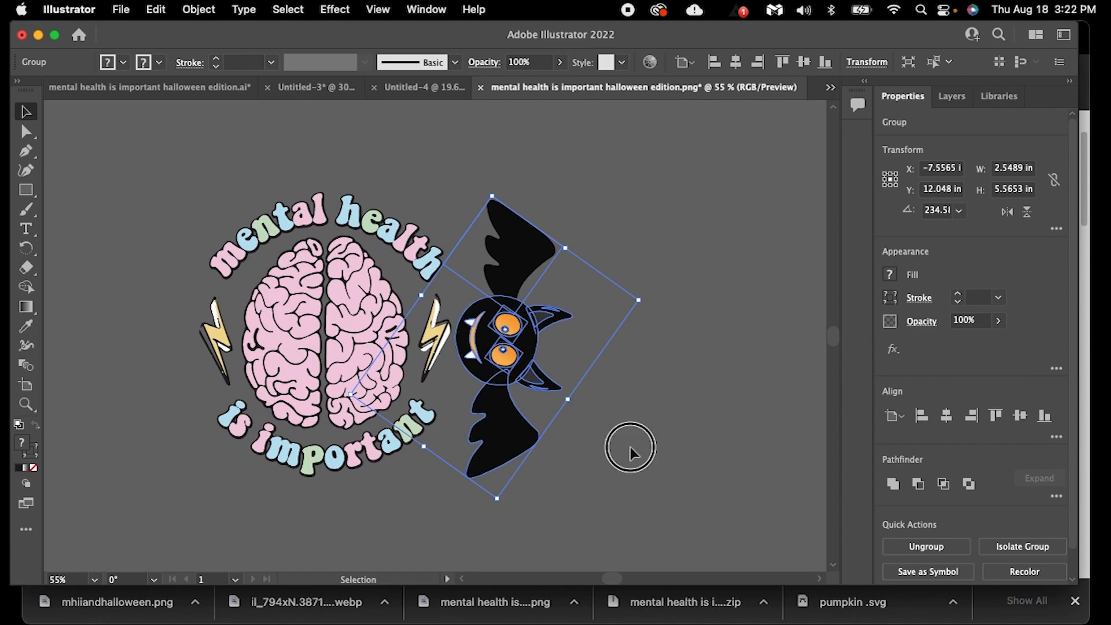
pyautogui.click(630, 446)
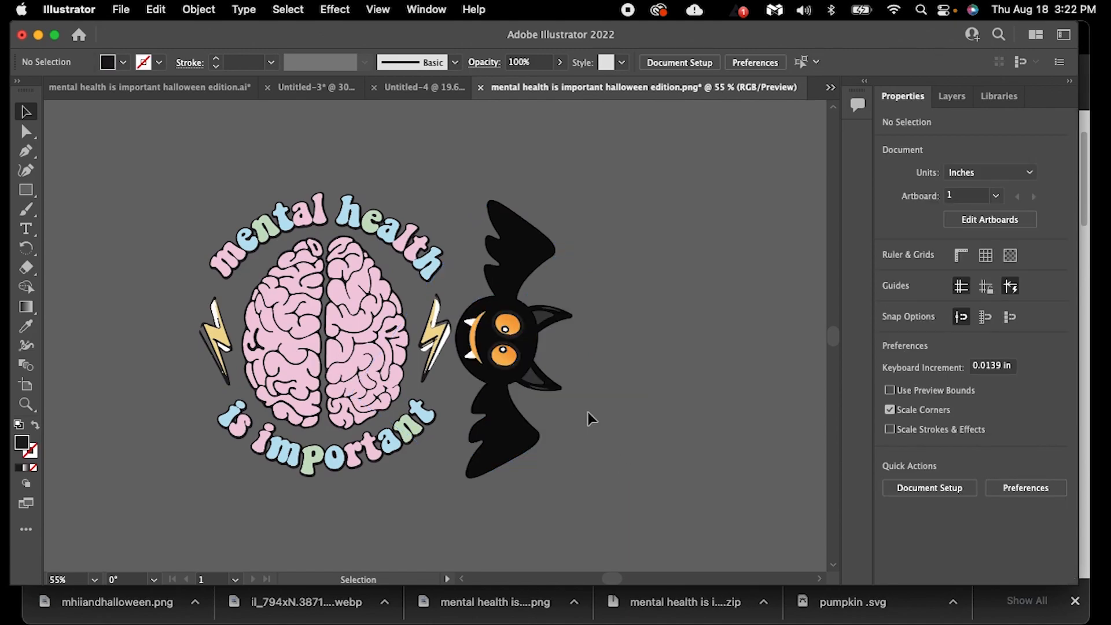
# Select the rotated bat group beside the brain.
pyautogui.click(506, 438)
pyautogui.click(497, 510)
pyautogui.click(494, 456)
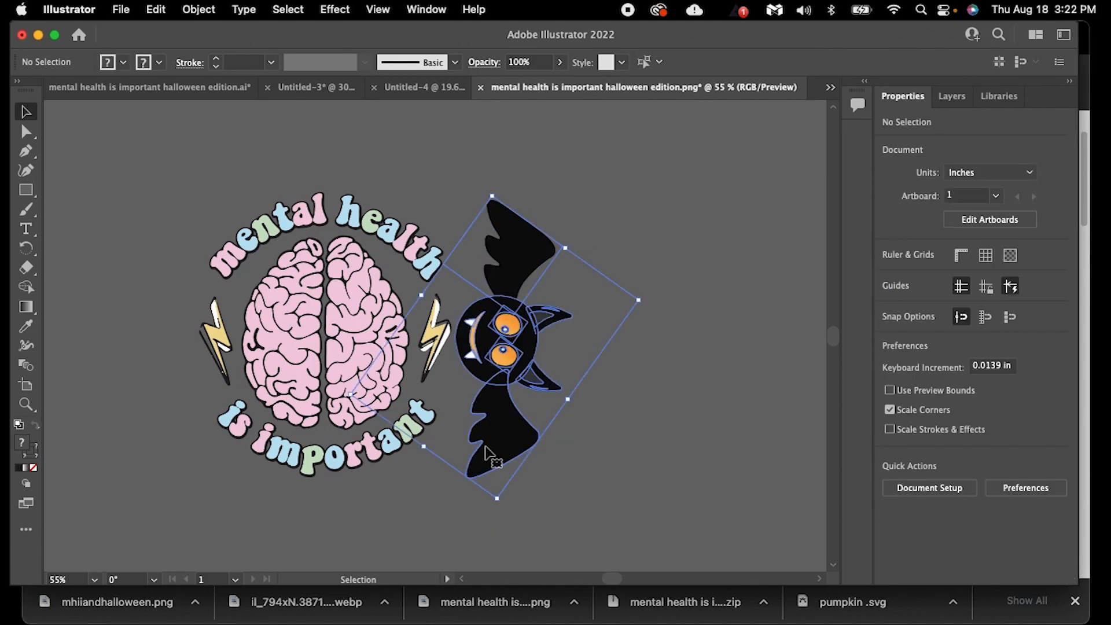
# Fine-tune the bat's rotation and scale it down to about half its size.
pyautogui.moveTo(492, 502); pyautogui.dragTo(492, 506)
pyautogui.click(616, 436)
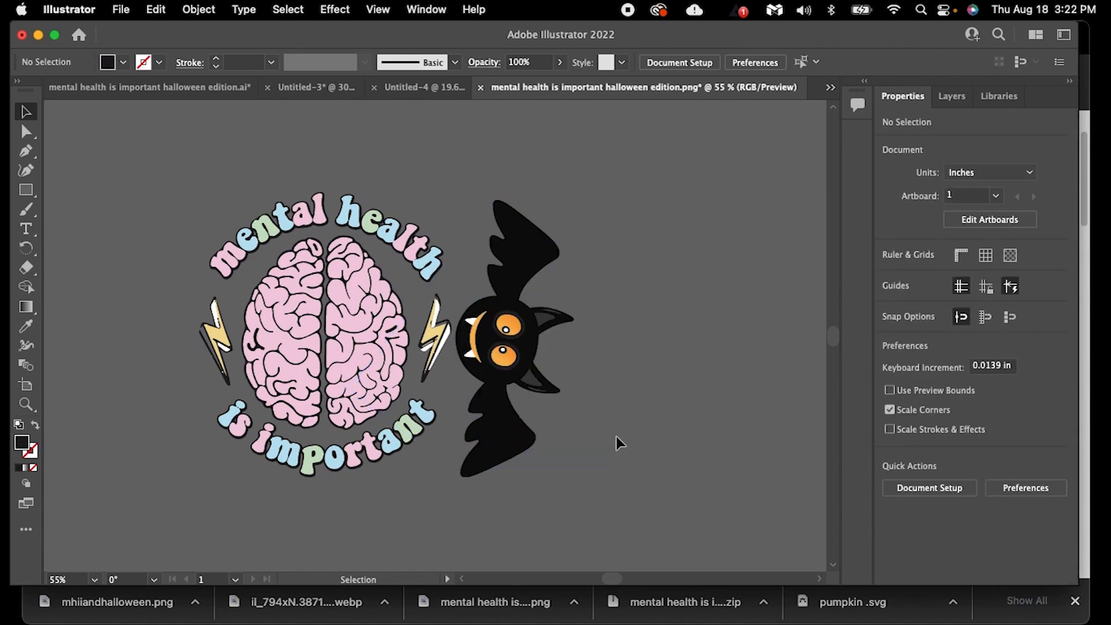
pyautogui.click(546, 330)
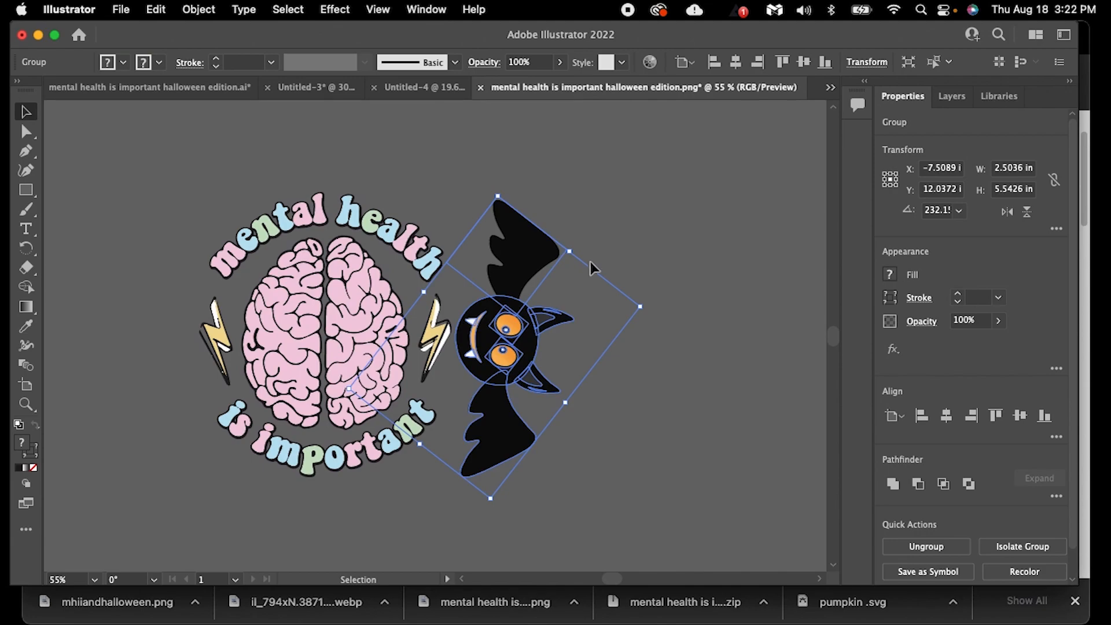
pyautogui.moveTo(498, 196); pyautogui.dragTo(497, 347)
pyautogui.click(570, 290)
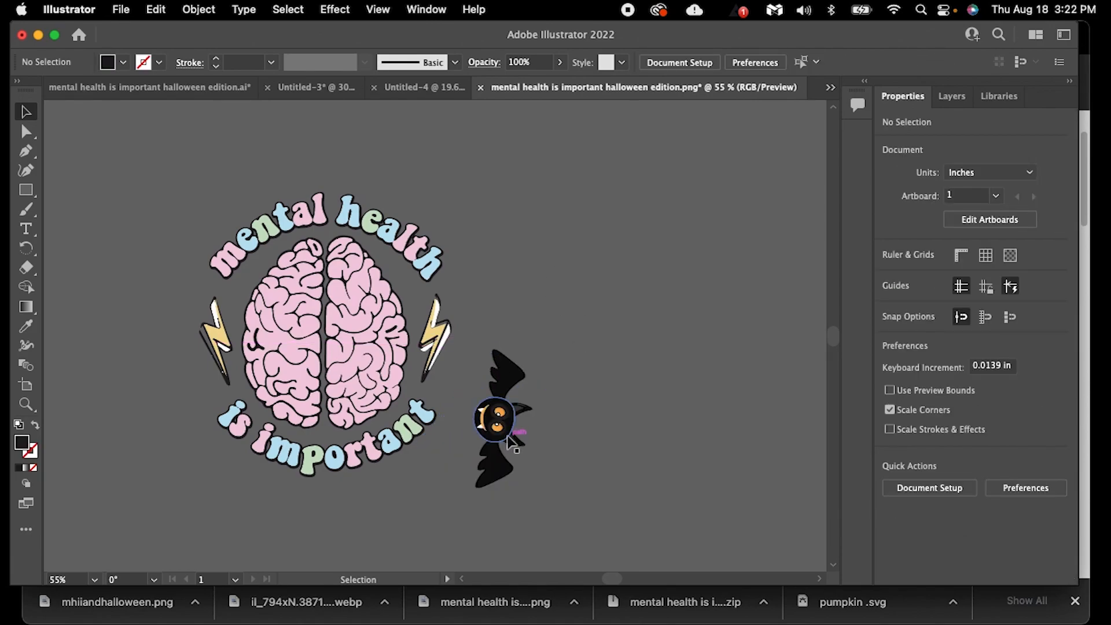
# Move the bat over the right lightning bolt and scale it down to about 1.09 by 2.49 in.
pyautogui.moveTo(505, 435); pyautogui.dragTo(482, 350)
pyautogui.click(640, 326)
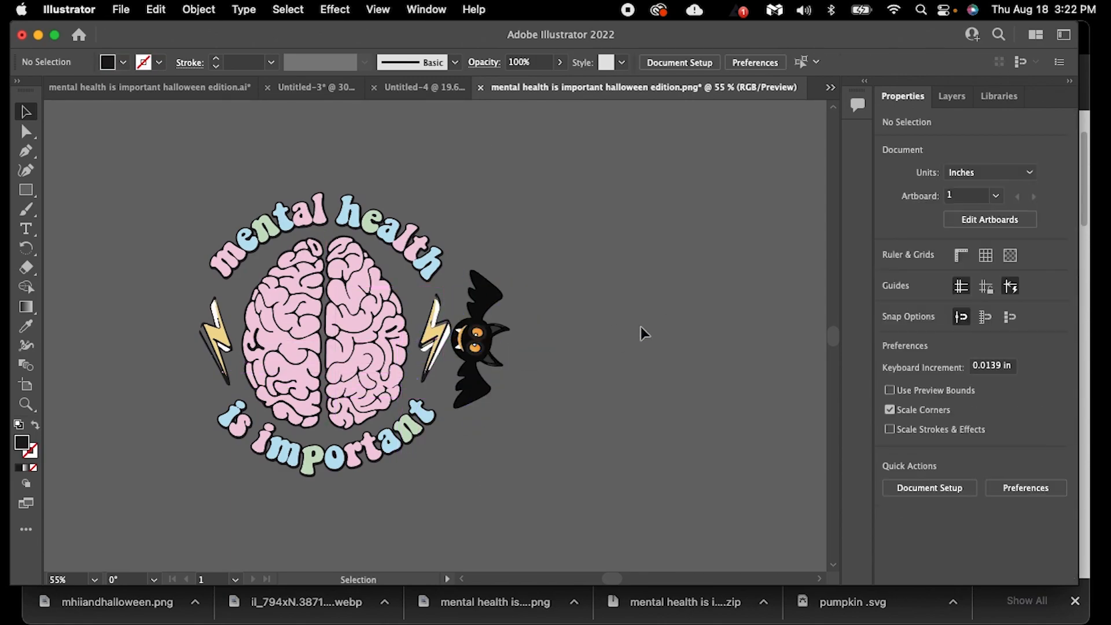
pyautogui.click(475, 346)
pyautogui.moveTo(470, 260); pyautogui.dragTo(470, 278)
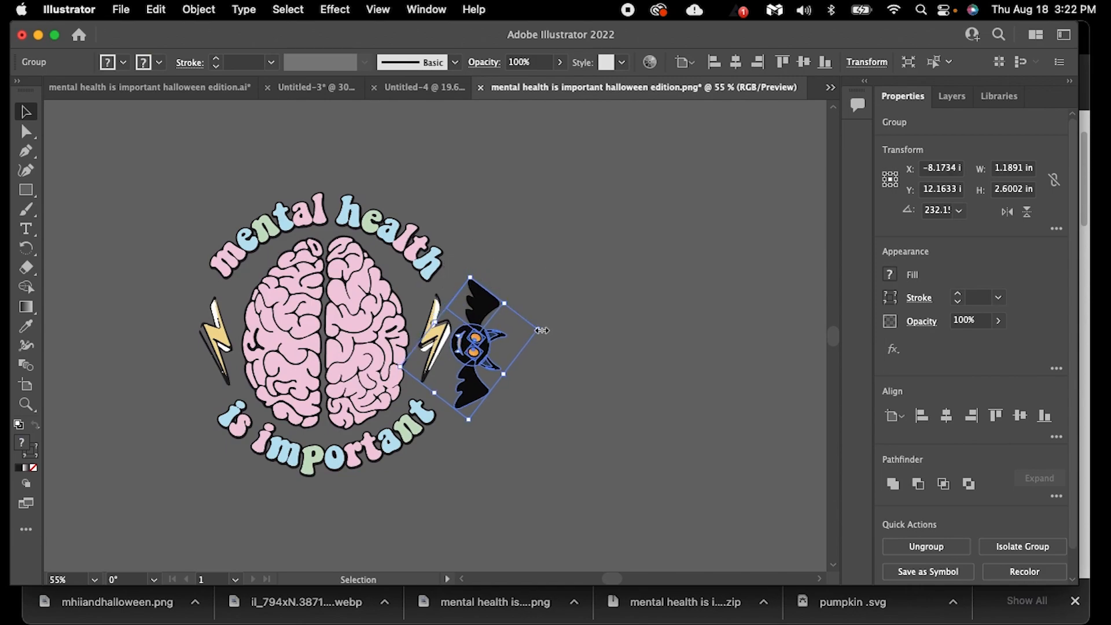
pyautogui.moveTo(538, 326); pyautogui.dragTo(441, 342)
pyautogui.click(546, 358)
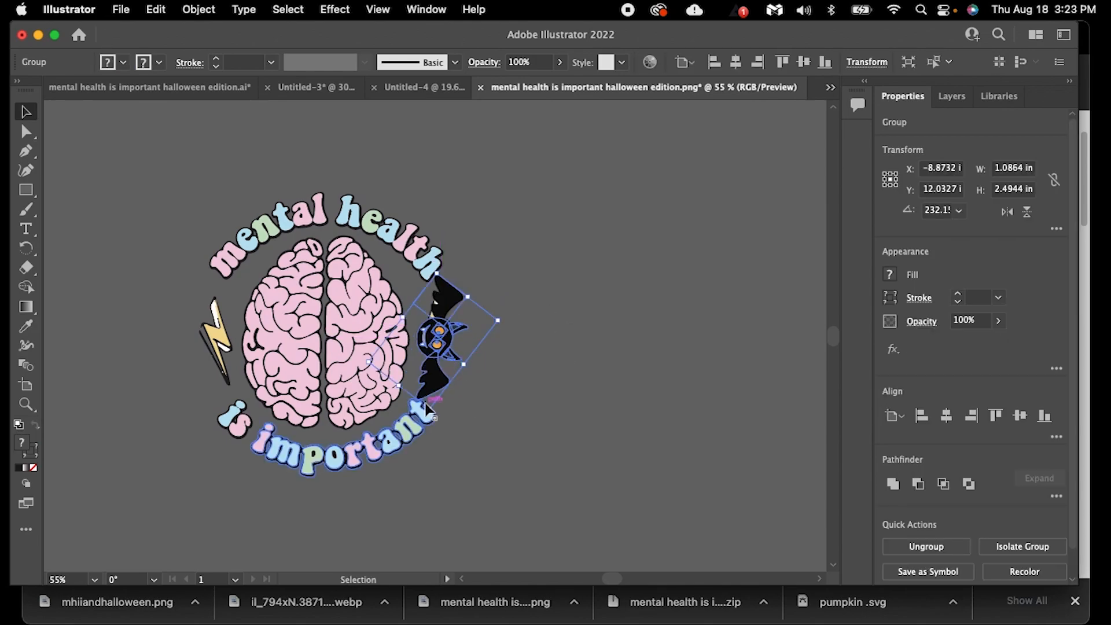
# Scale the bat down to about 0.75 by 1.75 in to match the right lightning bolt's height.
pyautogui.moveTo(429, 409); pyautogui.dragTo(435, 392)
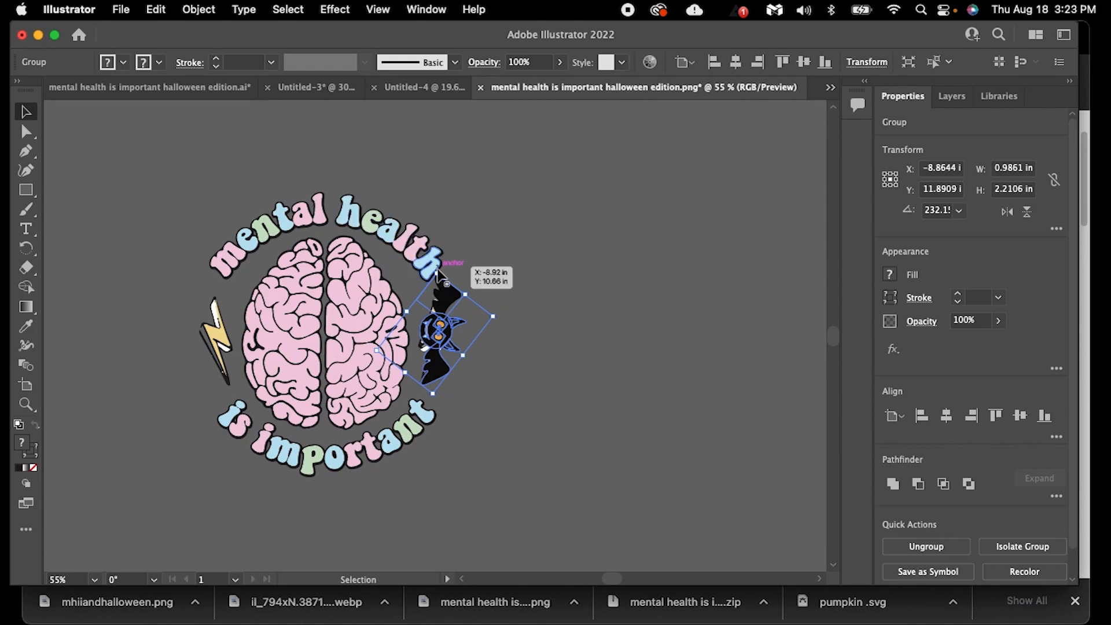
pyautogui.moveTo(437, 273); pyautogui.dragTo(442, 296)
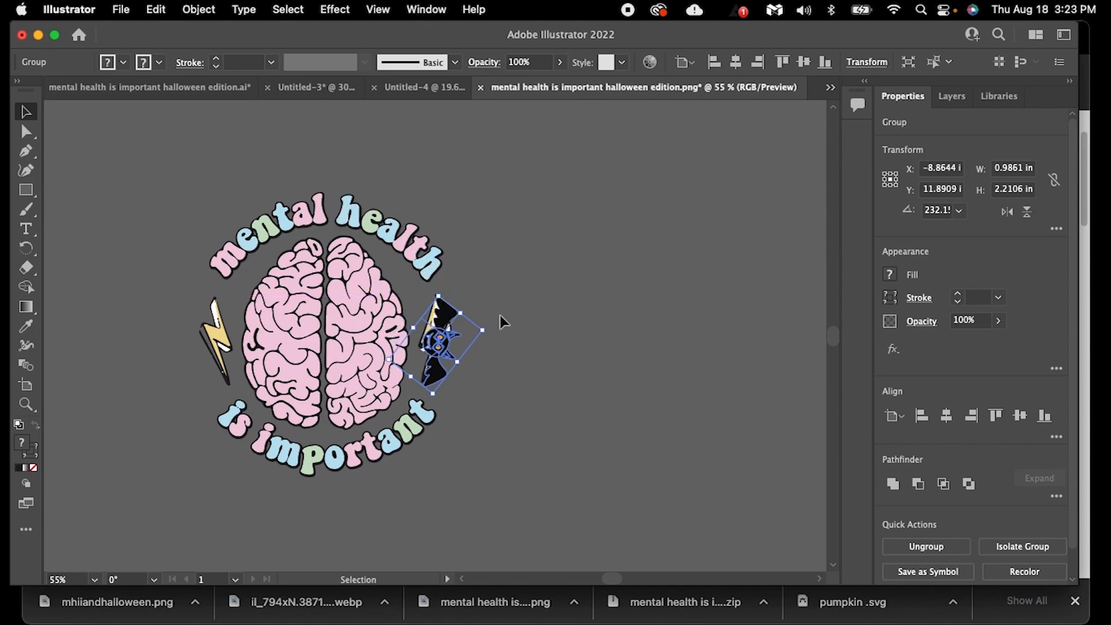
pyautogui.click(483, 332)
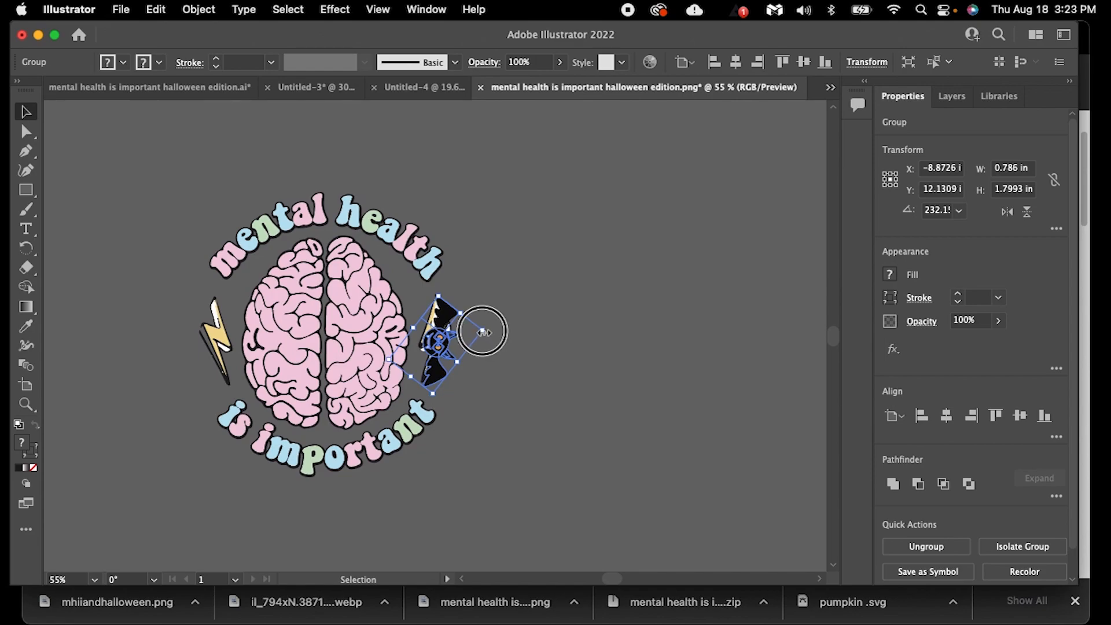
pyautogui.moveTo(483, 332); pyautogui.dragTo(482, 332)
pyautogui.click(548, 324)
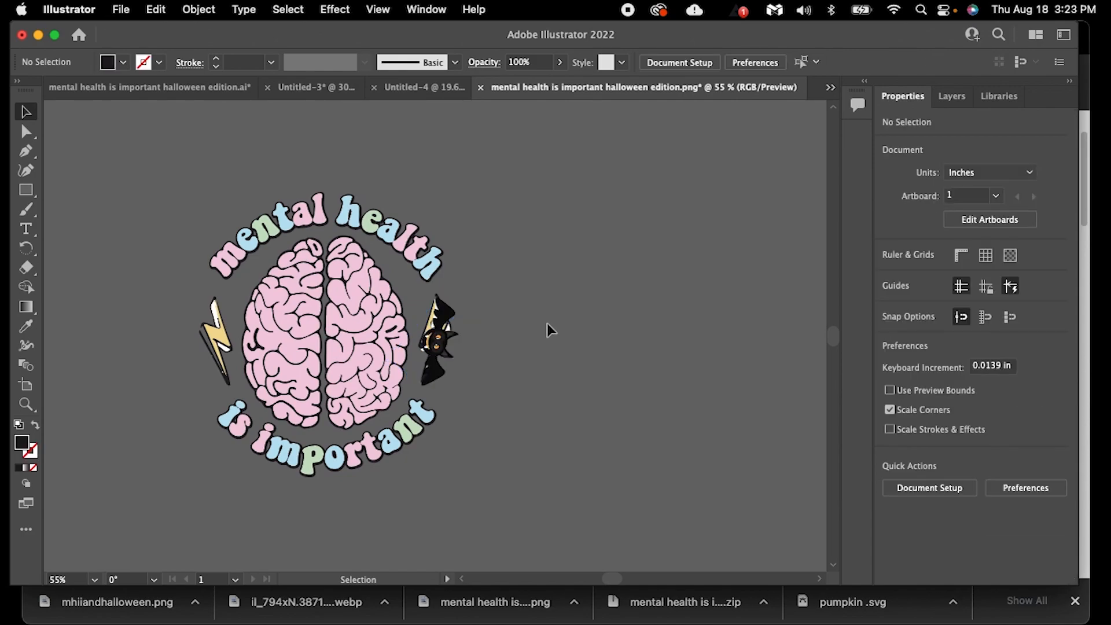
# Move the bat aside to the right and delete all parts of the right lightning bolt.
pyautogui.click(438, 344)
pyautogui.moveTo(444, 342); pyautogui.dragTo(518, 339)
pyautogui.click(440, 340)
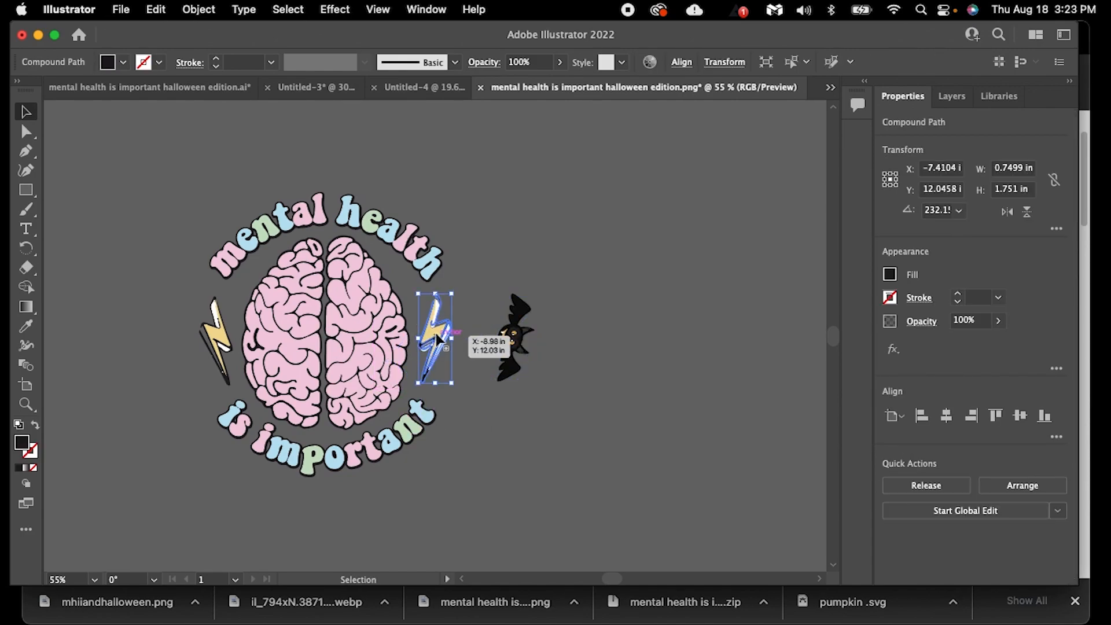
pyautogui.click(431, 296)
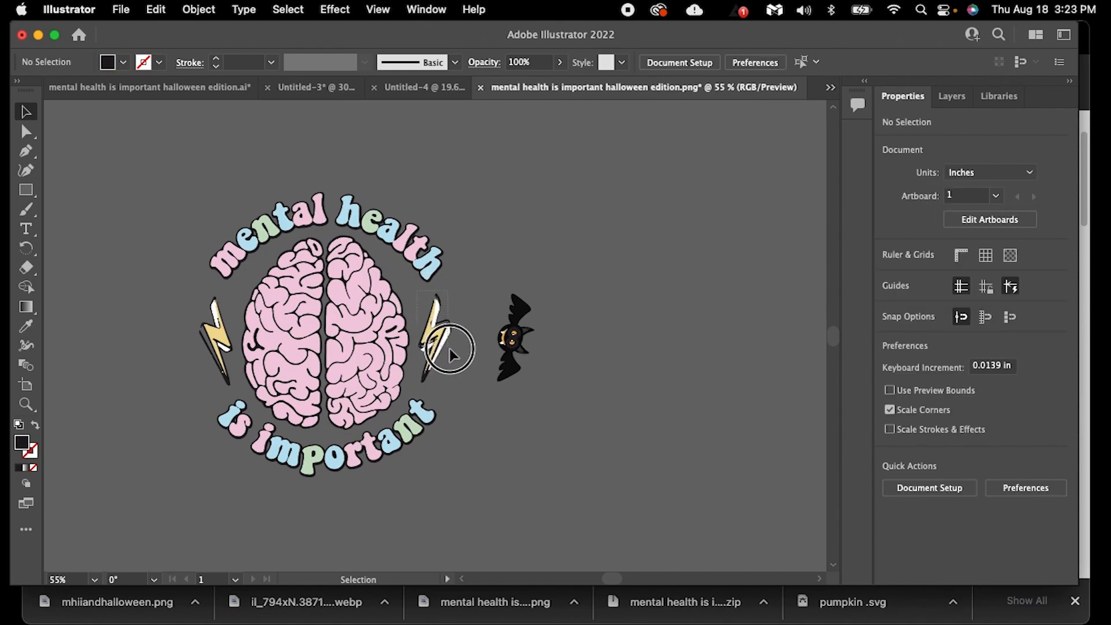
pyautogui.click(453, 377)
pyautogui.press('Delete')
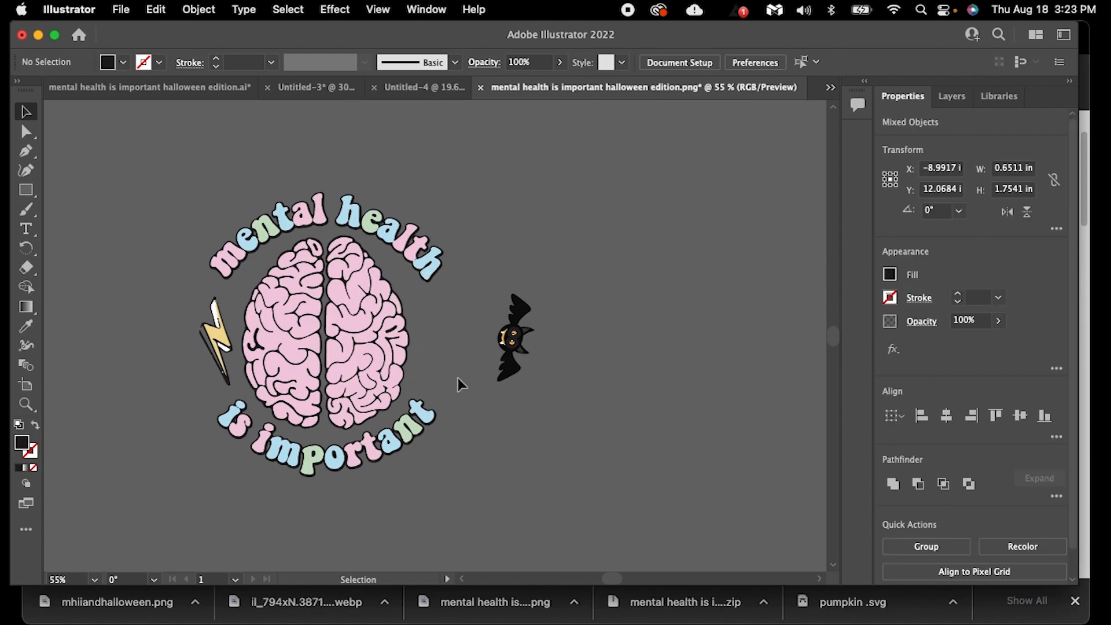
# Move the bat into the gap right of the brain, between the two curved text lines.
pyautogui.moveTo(500, 344); pyautogui.dragTo(441, 344)
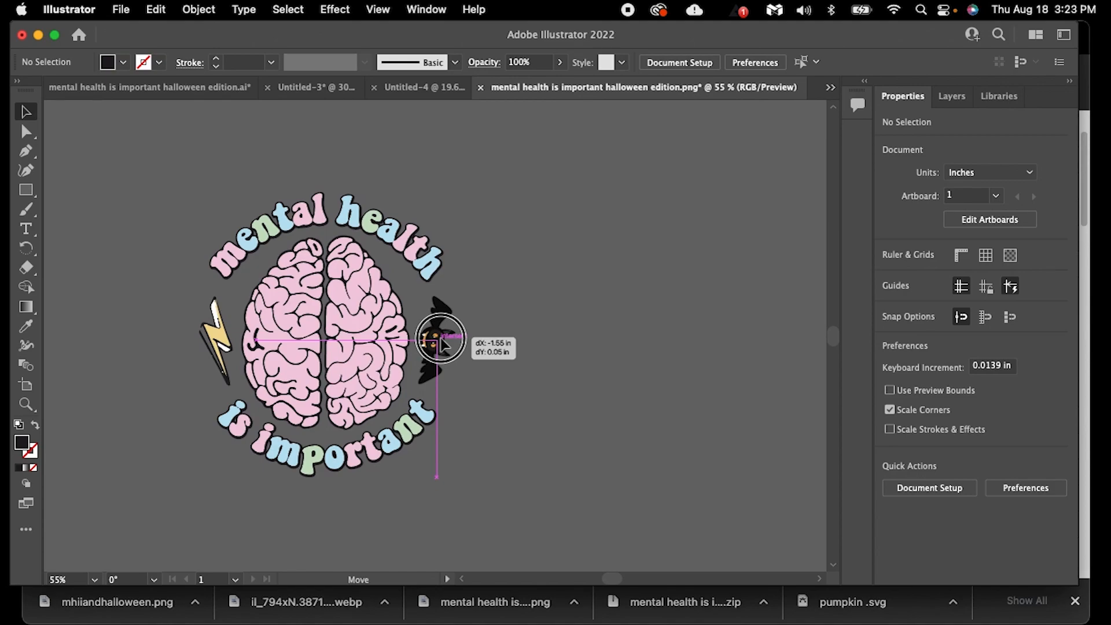
pyautogui.moveTo(441, 344); pyautogui.dragTo(439, 344)
pyautogui.click(579, 327)
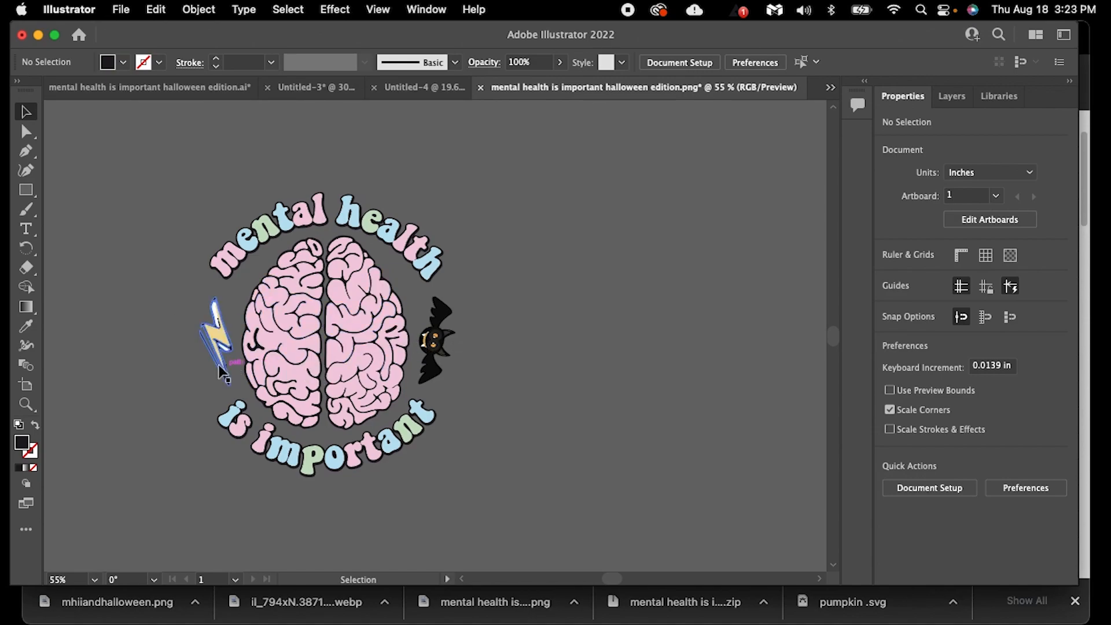
# Copy and paste the bat on the right side of the brain.
pyautogui.click(437, 346)
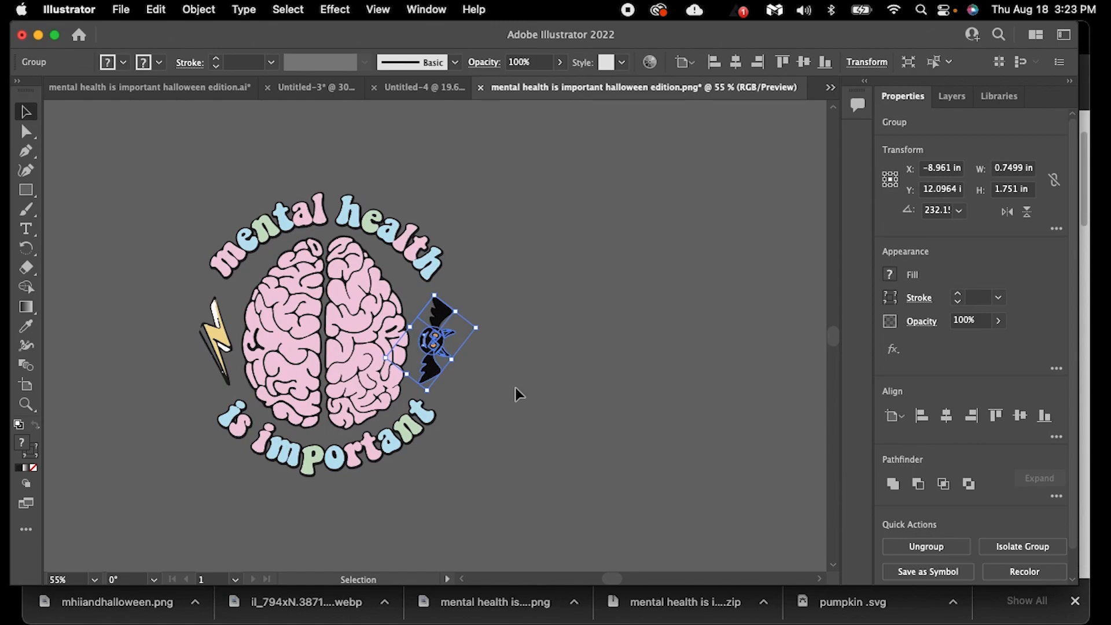
pyautogui.press('a')
pyautogui.press('v')
pyautogui.press('a')
pyautogui.press('v')
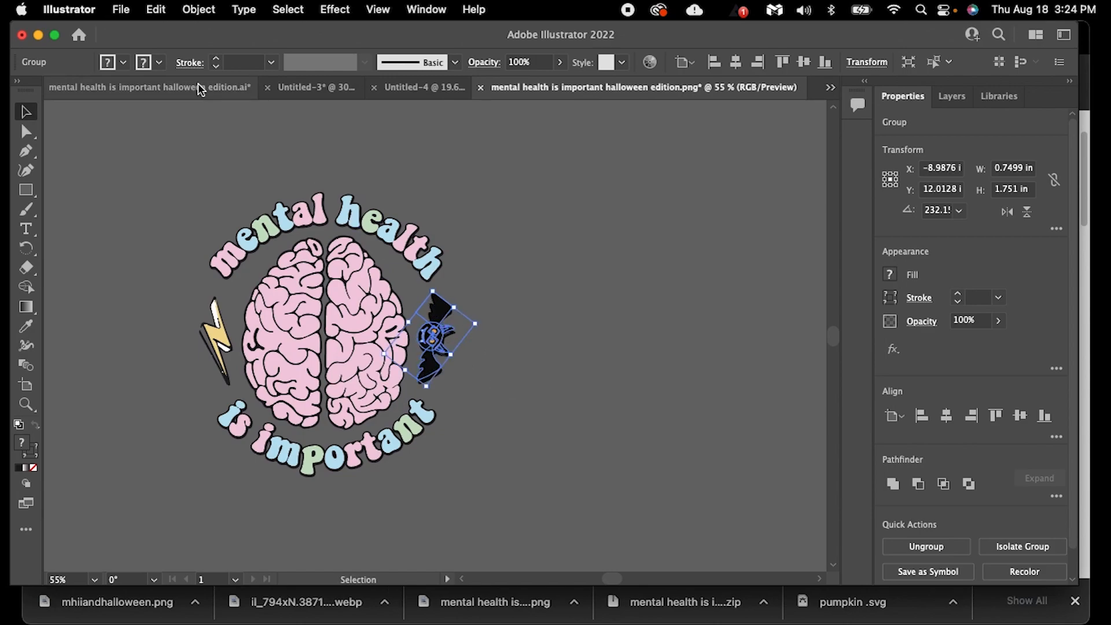
# Rotate the copied bat to about 71° so it faces the brain and place it left of the remaining lightning bolt.
pyautogui.moveTo(433, 322); pyautogui.dragTo(216, 350)
pyautogui.moveTo(204, 404); pyautogui.dragTo(191, 251)
pyautogui.click(164, 411)
pyautogui.click(204, 350)
pyautogui.moveTo(204, 350); pyautogui.dragTo(135, 348)
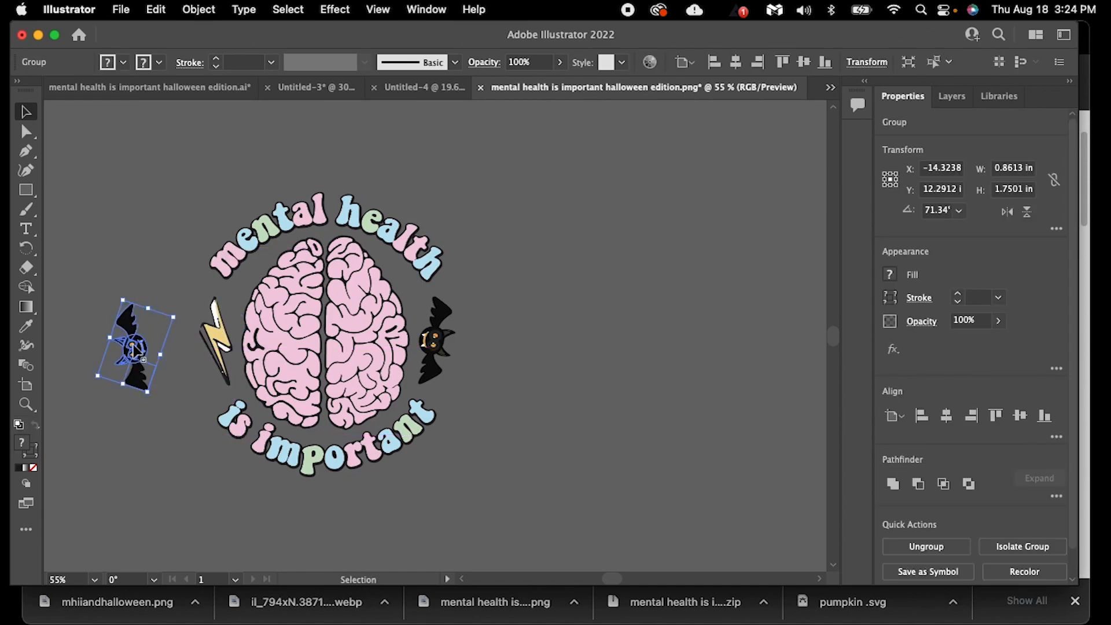
# Delete the left lightning bolt and move the copied bat into its place, level with the right bat.
pyautogui.click(236, 387)
pyautogui.press('Delete')
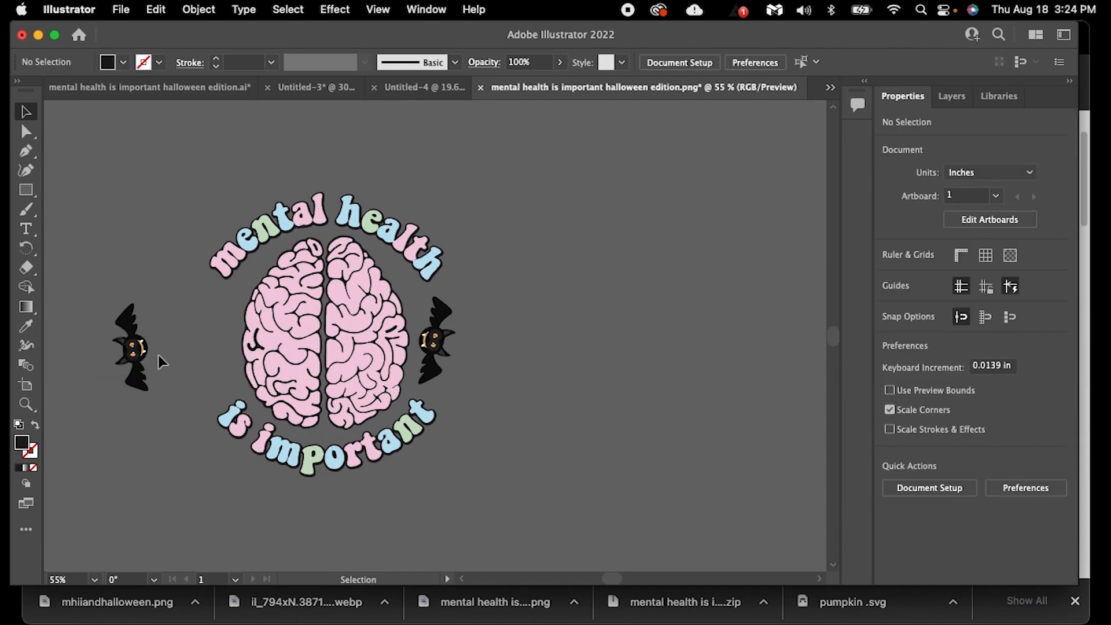
pyautogui.moveTo(137, 350); pyautogui.dragTo(224, 347)
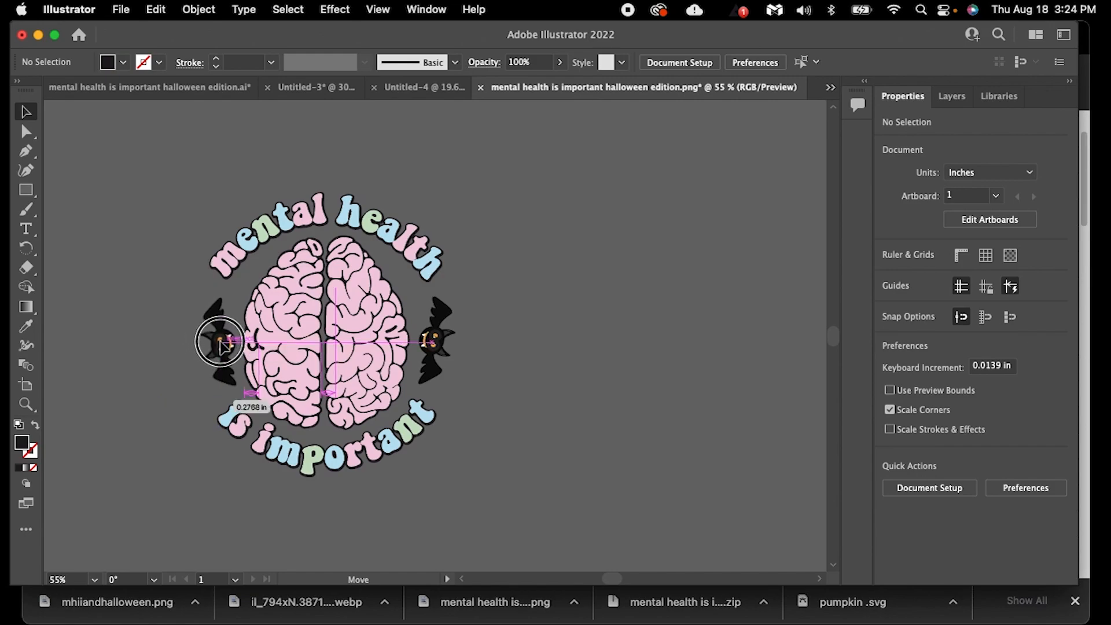
pyautogui.moveTo(223, 346); pyautogui.dragTo(224, 347)
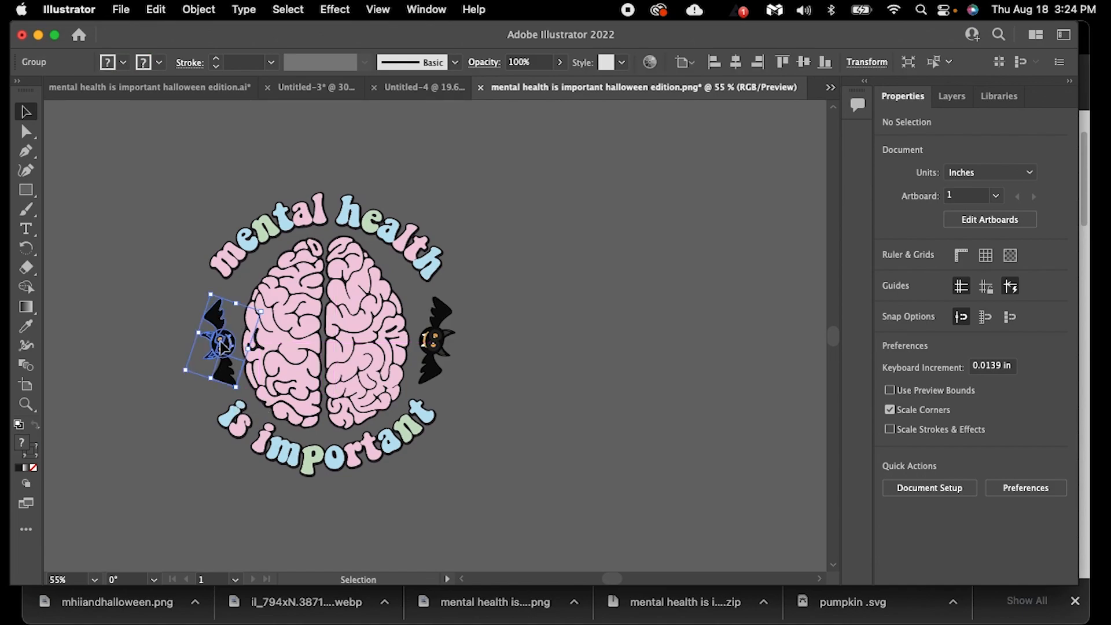
pyautogui.click(575, 366)
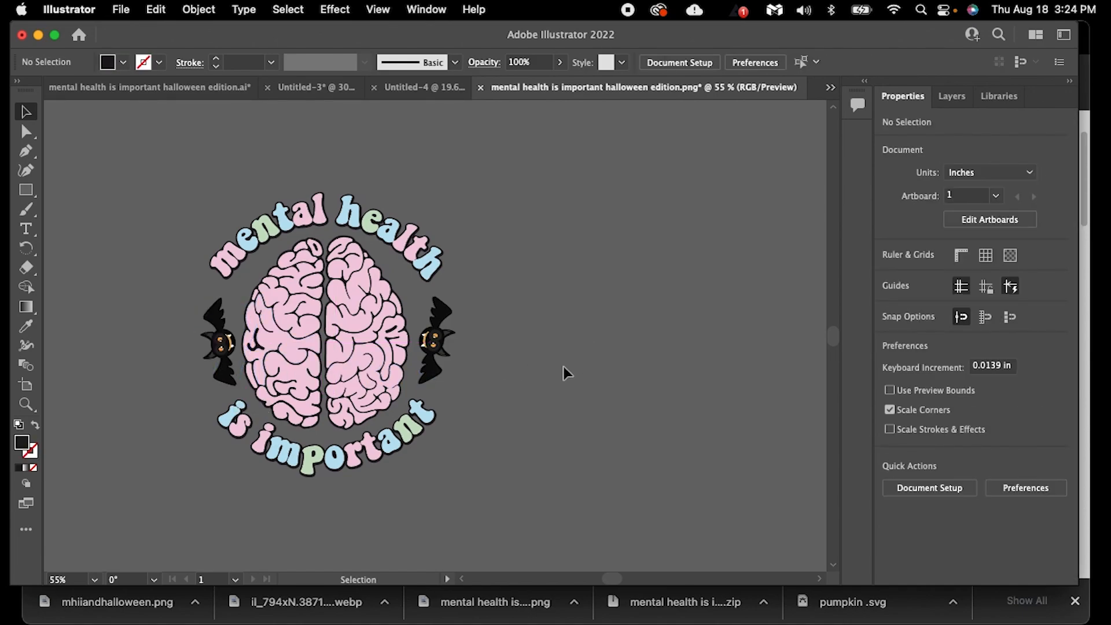
# Shift the left bat slightly outward, away from the brain.
pyautogui.click(224, 351)
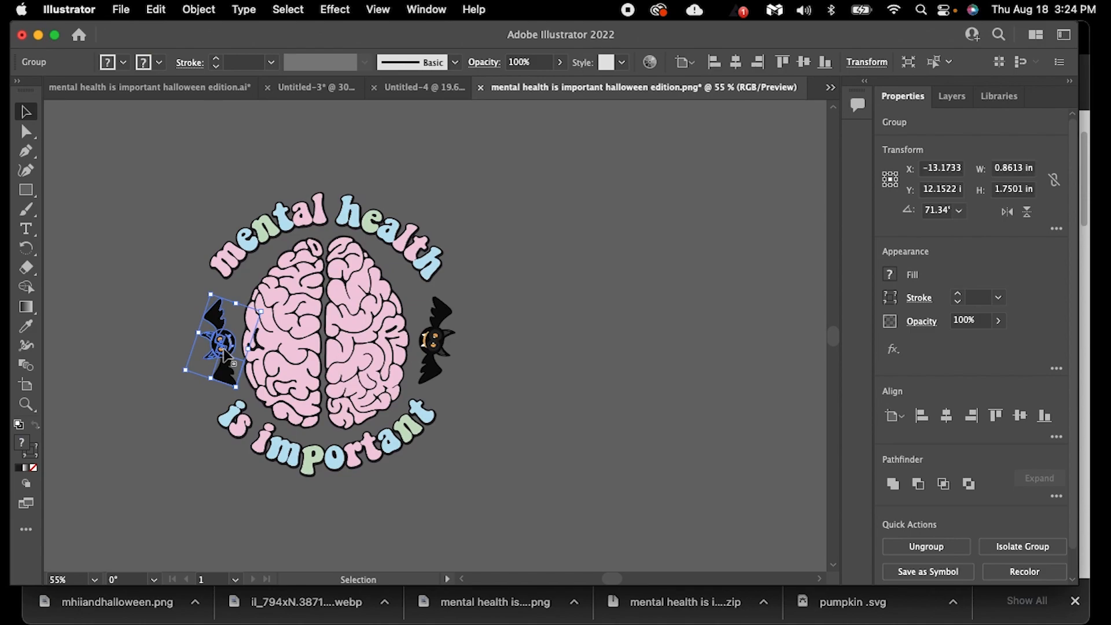
pyautogui.click(223, 348)
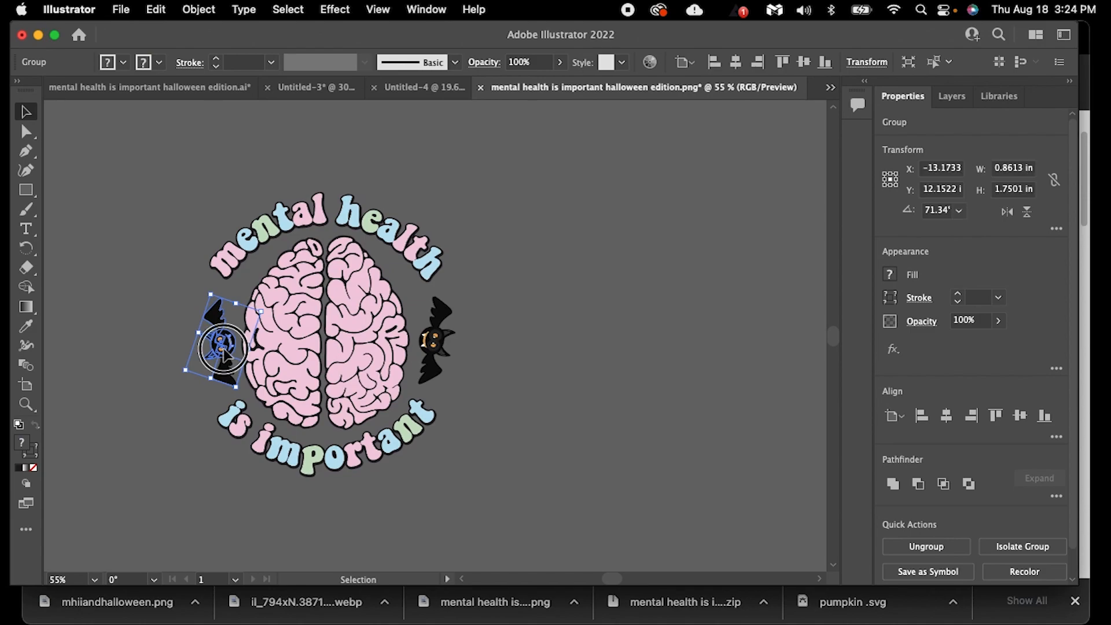
pyautogui.moveTo(224, 352); pyautogui.dragTo(219, 354)
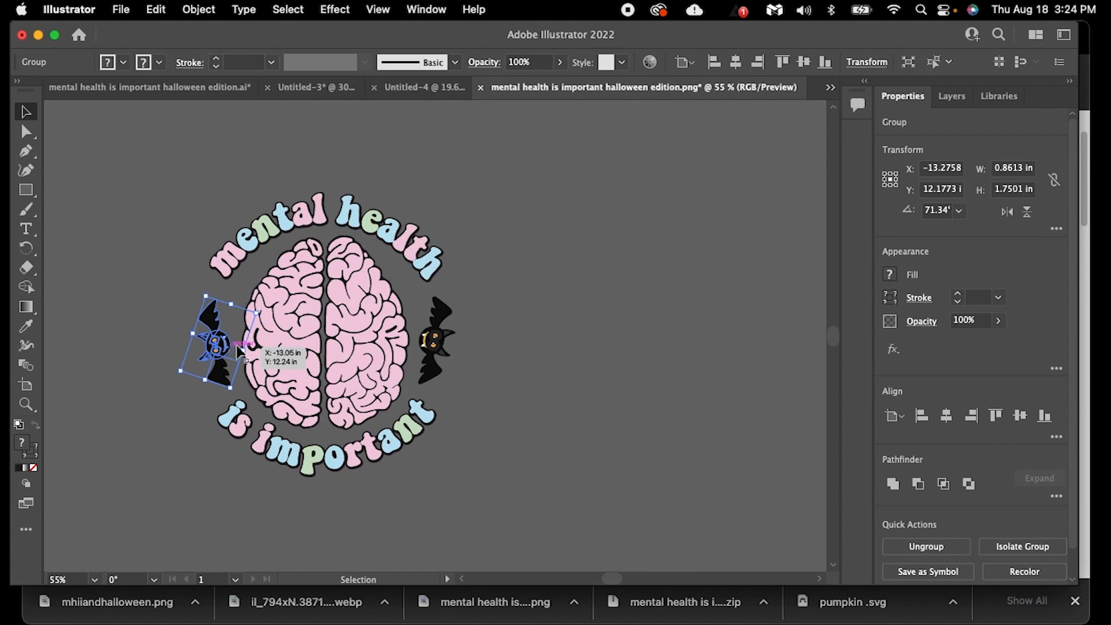
pyautogui.click(528, 367)
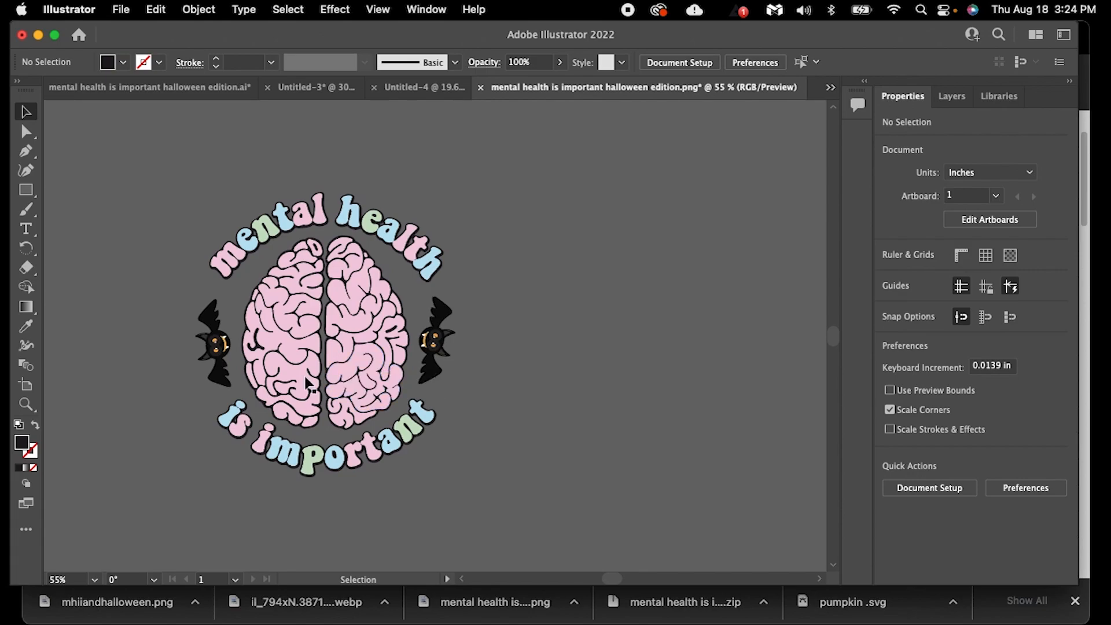
# Rotate the left bat by about one degree to balance it with the right bat.
pyautogui.click(218, 365)
pyautogui.click(228, 394)
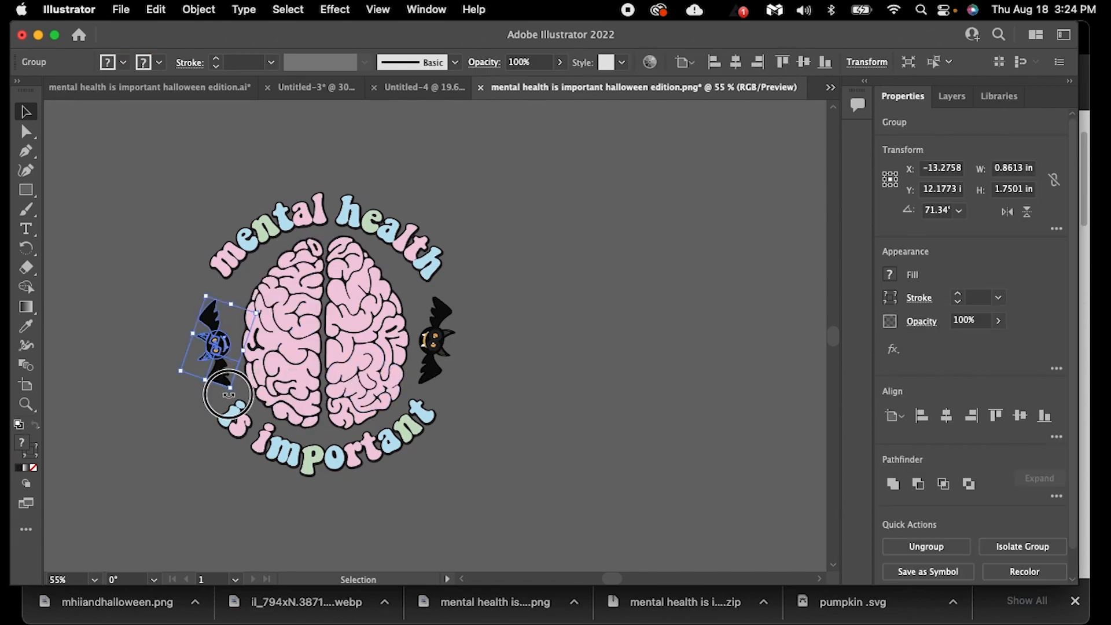
pyautogui.moveTo(229, 395); pyautogui.dragTo(230, 396)
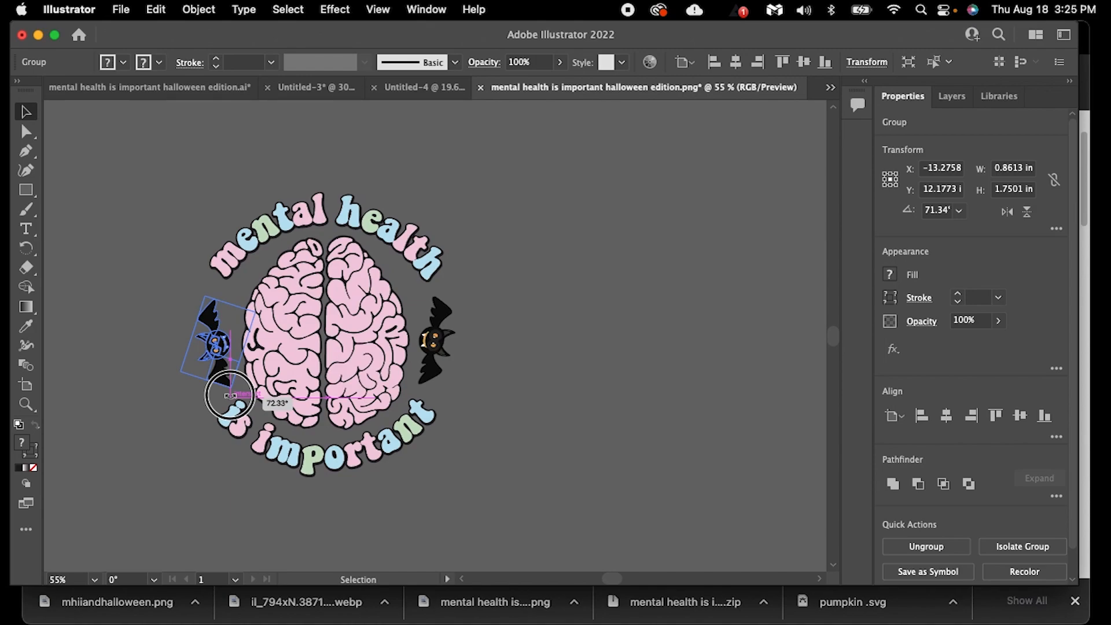
pyautogui.moveTo(231, 395); pyautogui.dragTo(231, 396)
pyautogui.click(530, 402)
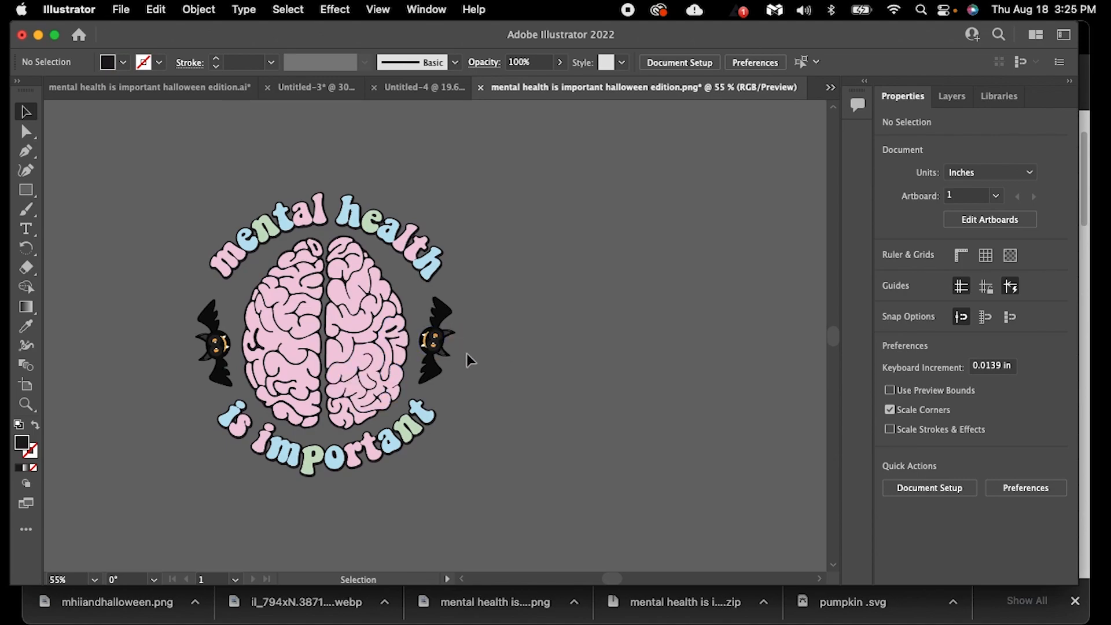
# Group the text, brain and both bats, and move the whole design slightly to the right.
pyautogui.moveTo(139, 184); pyautogui.dragTo(530, 504)
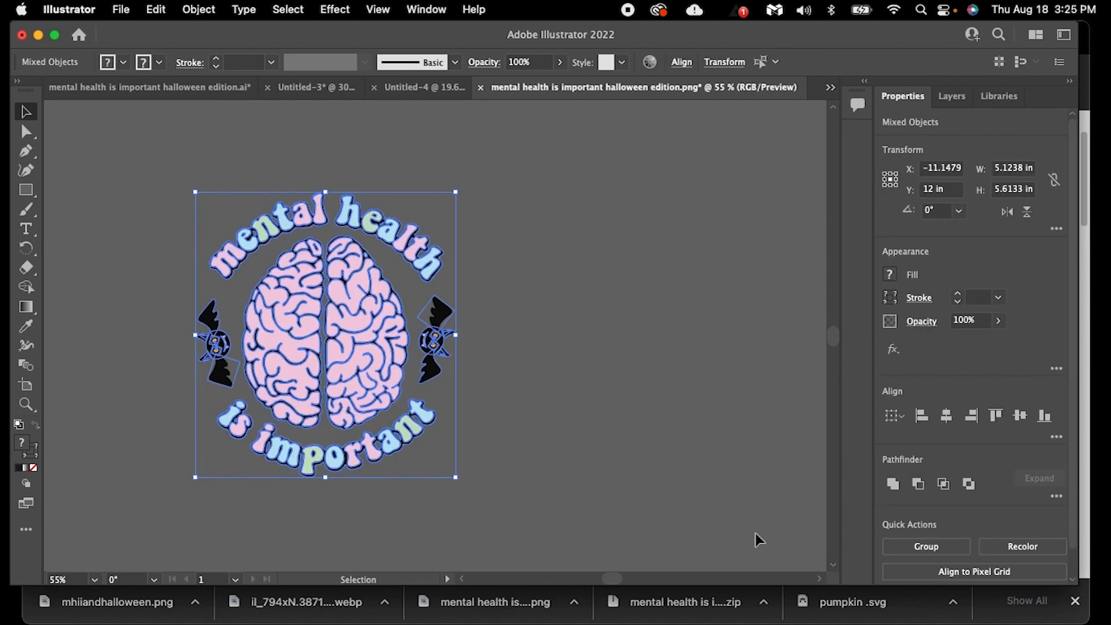
pyautogui.click(634, 398)
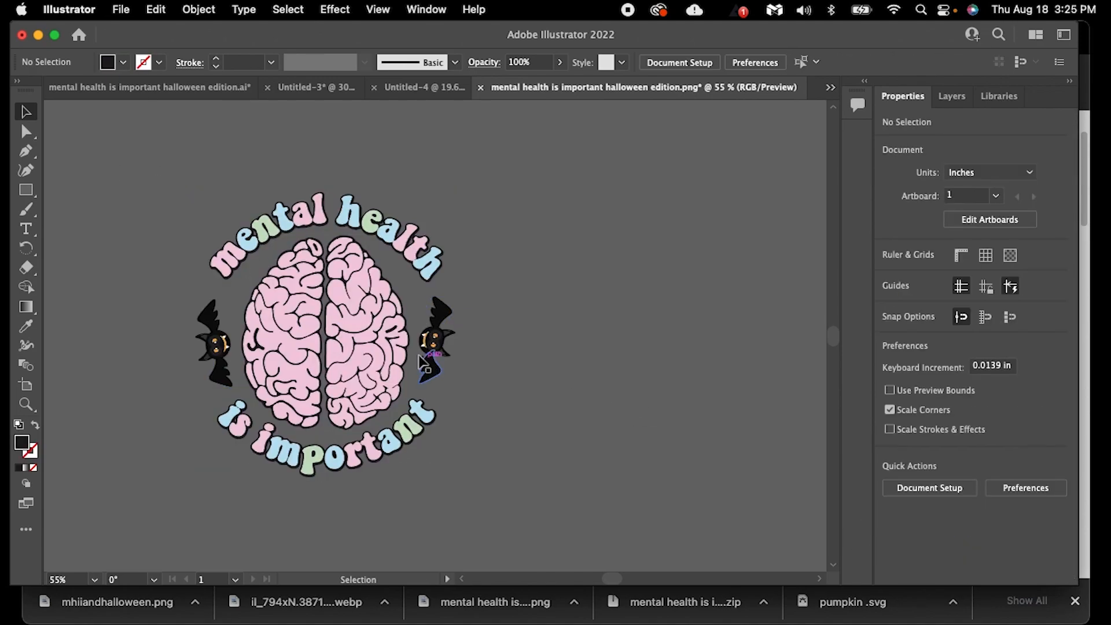
pyautogui.moveTo(381, 354); pyautogui.dragTo(453, 367)
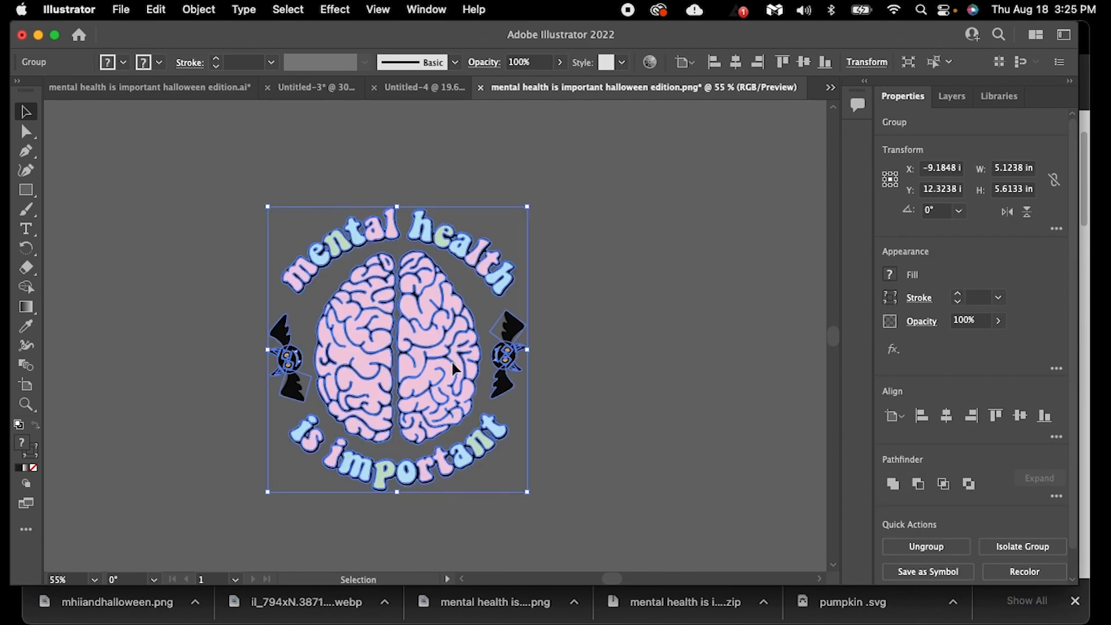
# View the orange design in "mental health is important halloween edition.ai", and switch to Chrome to browse the free stock images page.
pyautogui.click(127, 80)
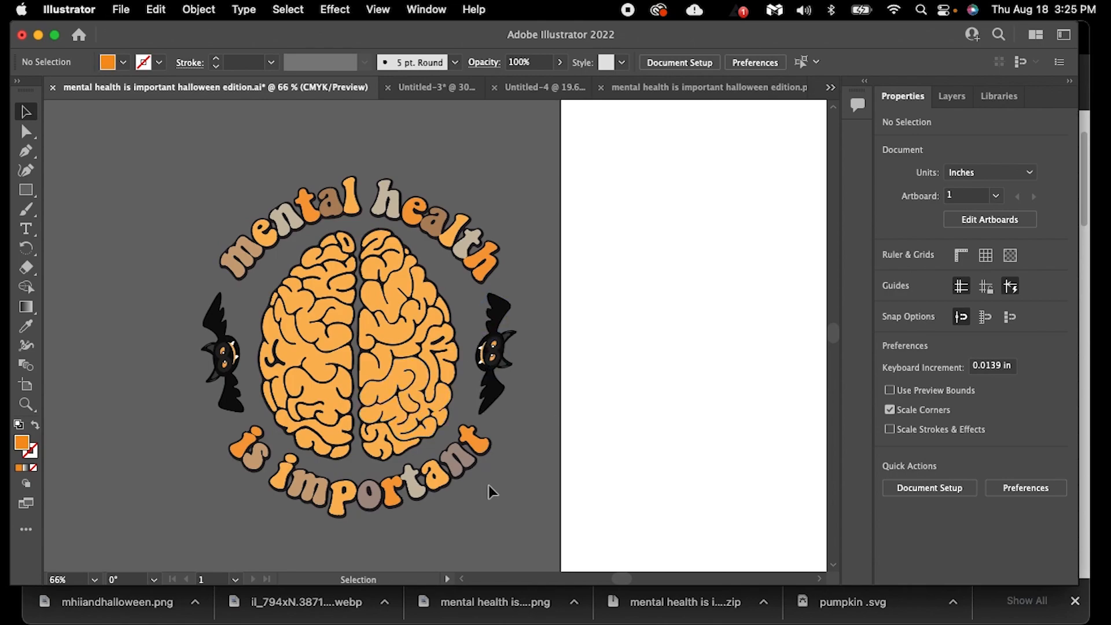
pyautogui.click(165, 602)
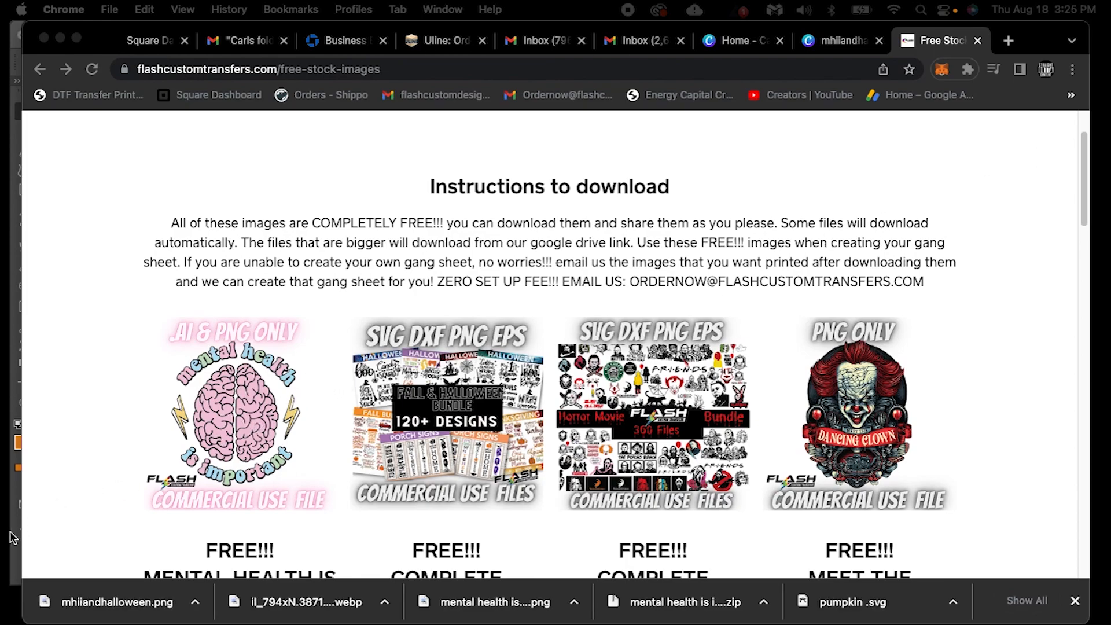
pyautogui.scroll(-15, 366, 384)
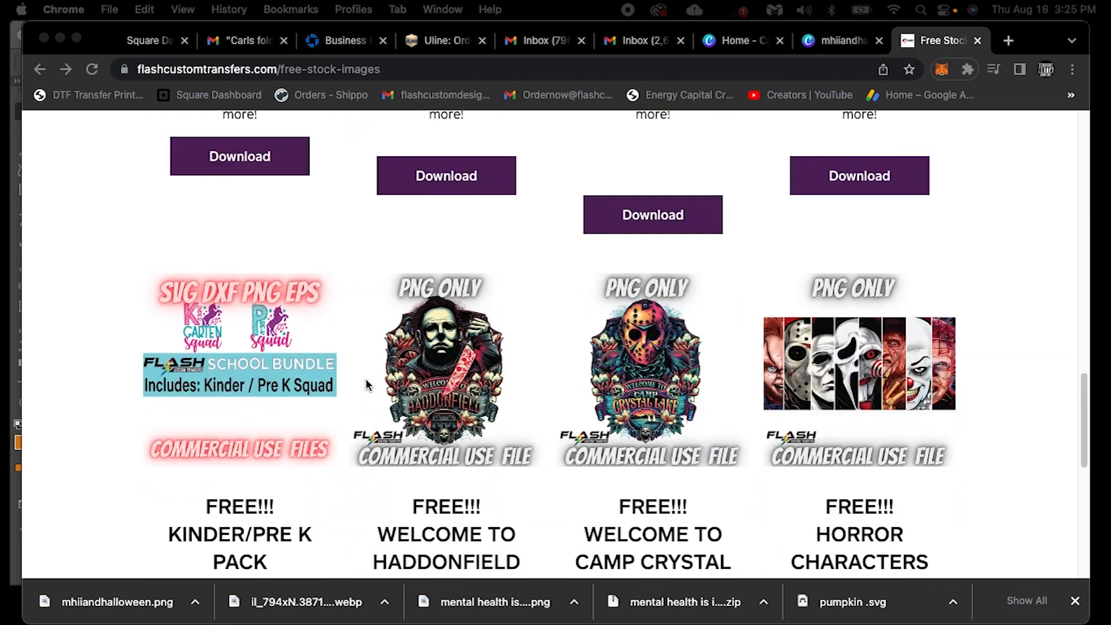
# Look back through the free stock images page up to the original mental health brain design.
pyautogui.scroll(5, 366, 384)
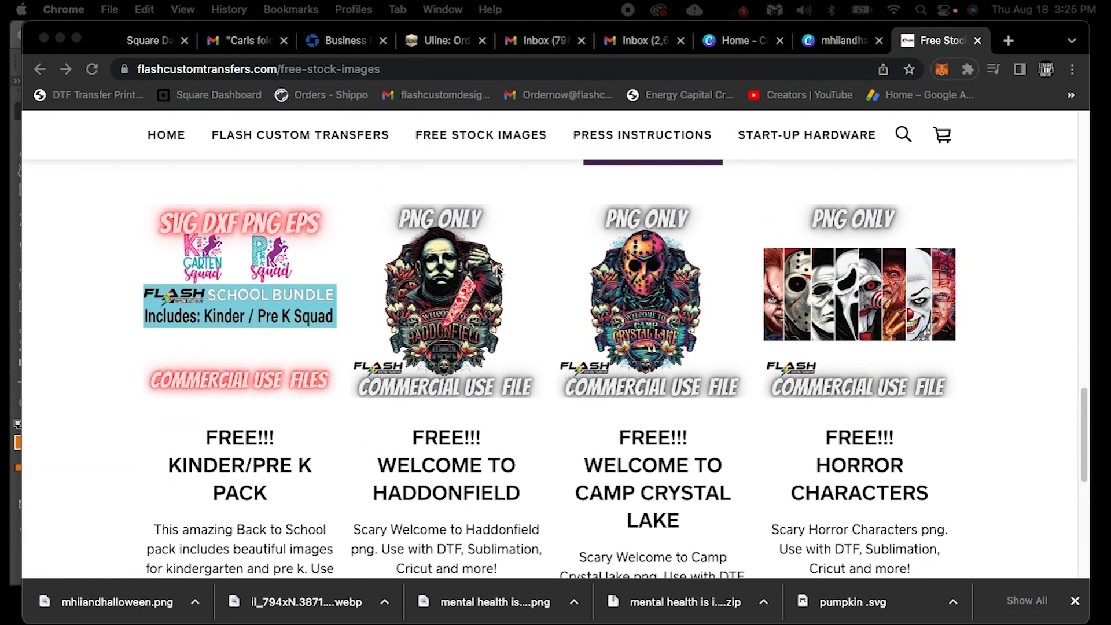
pyautogui.scroll(10, 473, 363)
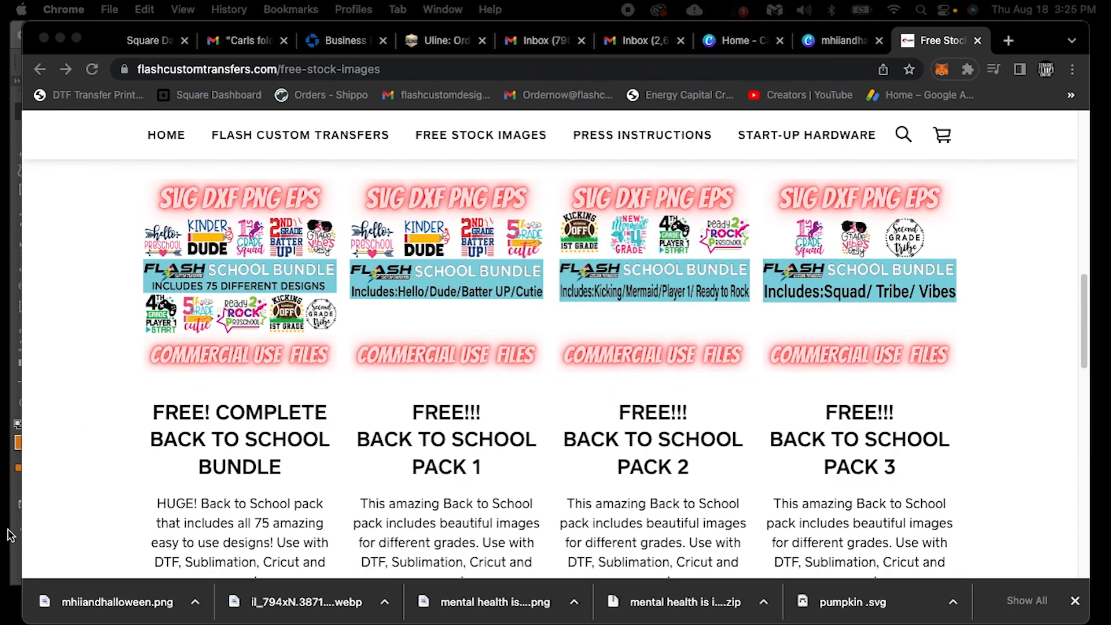
pyautogui.scroll(10, 233, 486)
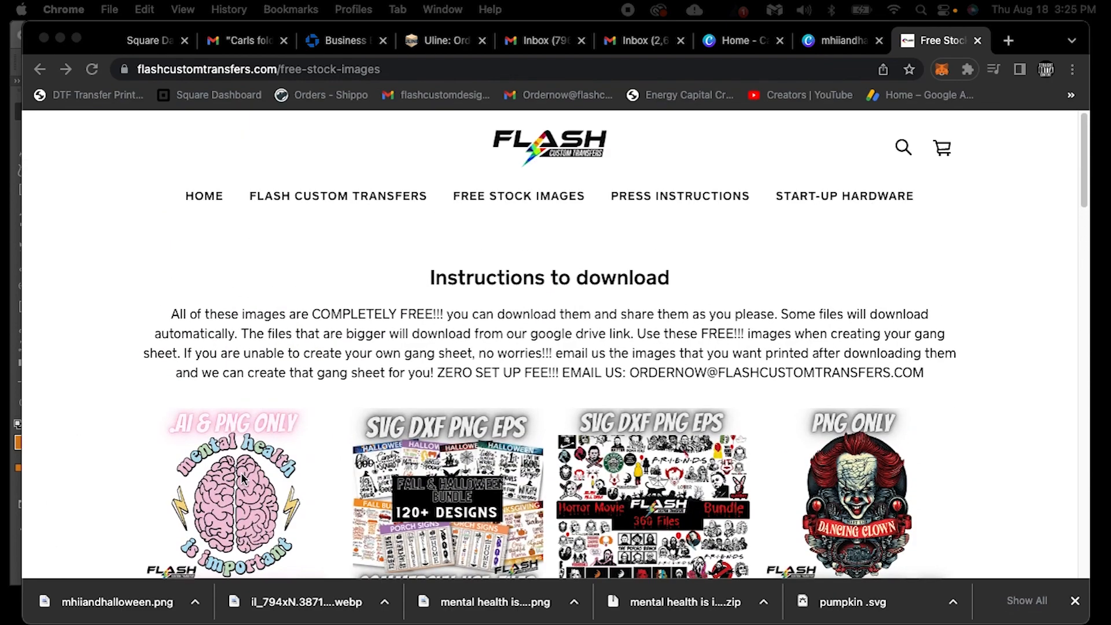
pyautogui.scroll(-2, 230, 448)
# Switch back to Illustrator and bring up the pastel design in "mental health is important halloween edition.png".
pyautogui.click(12, 546)
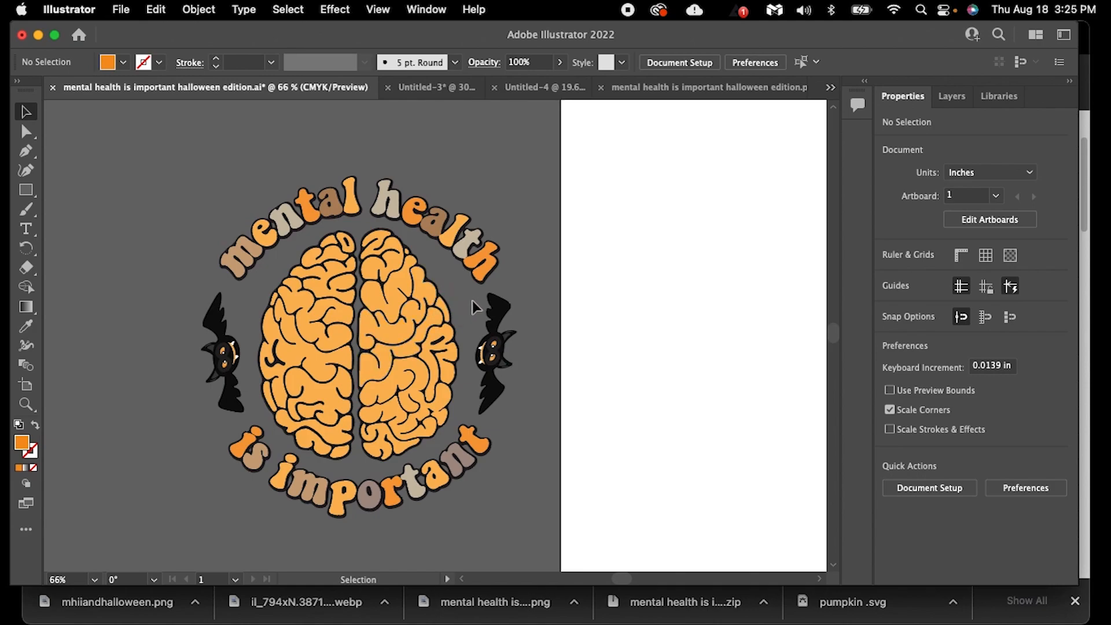
pyautogui.click(658, 87)
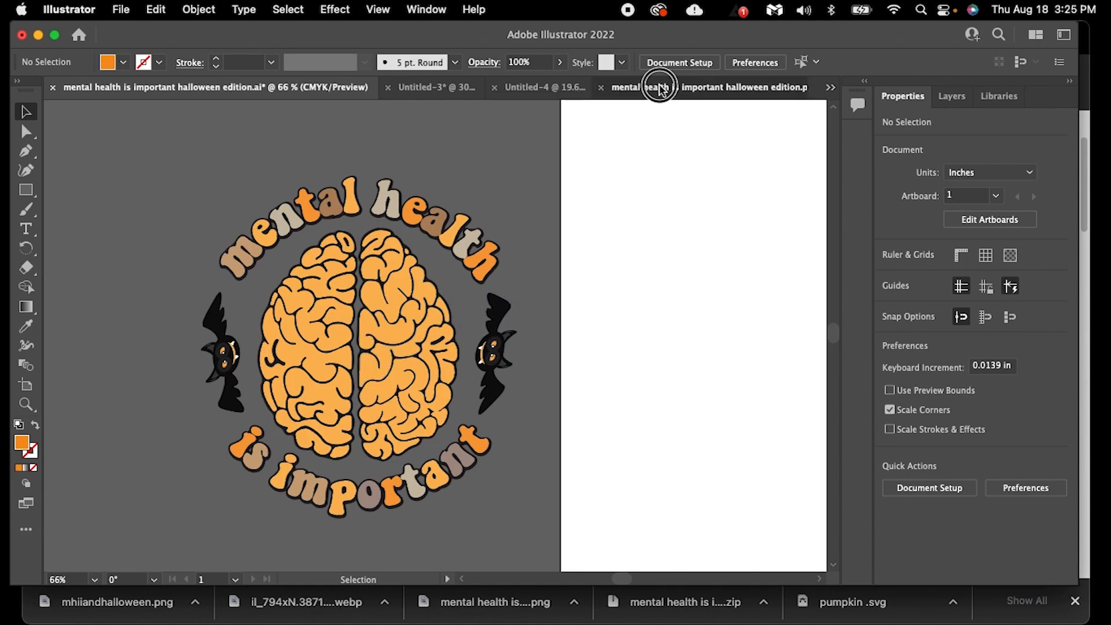
pyautogui.click(609, 293)
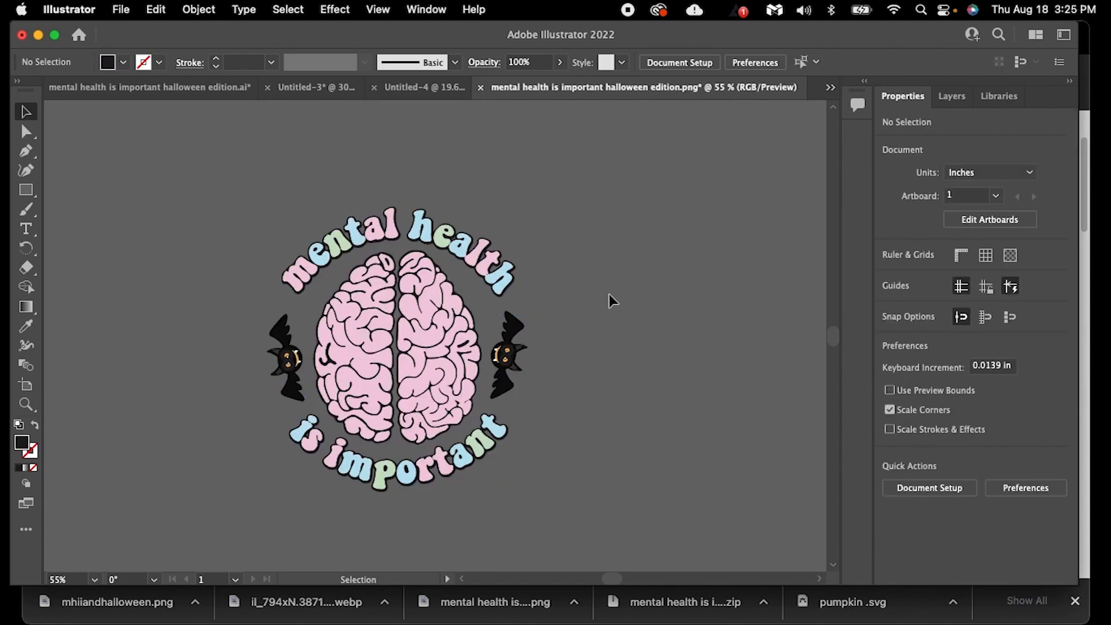
pyautogui.moveTo(234, 198); pyautogui.dragTo(572, 499)
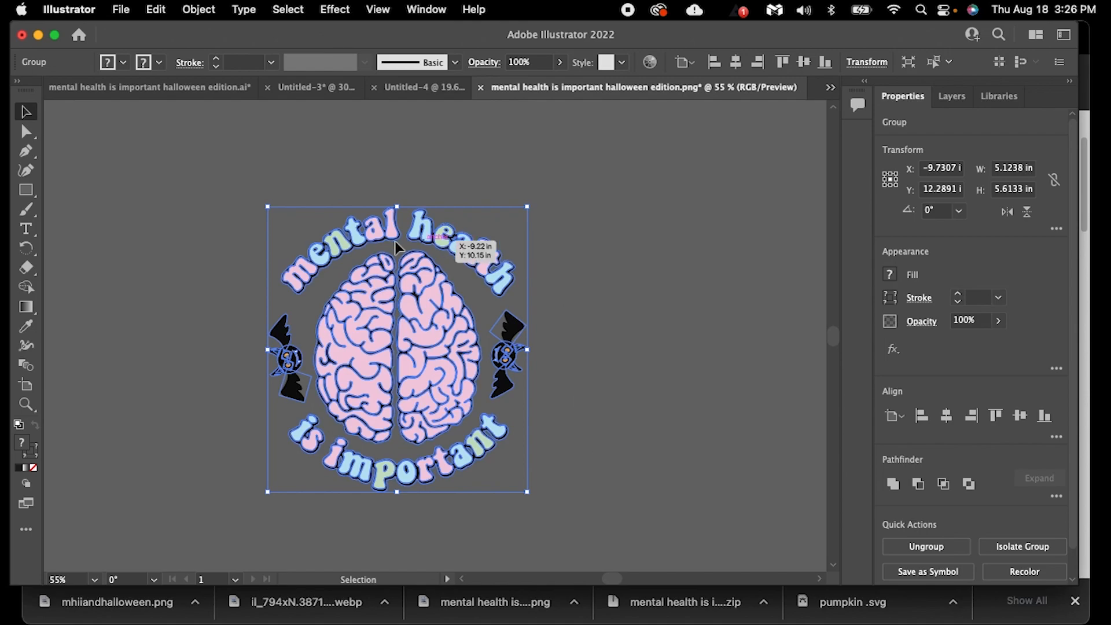
pyautogui.click(601, 371)
pyautogui.moveTo(235, 206); pyautogui.dragTo(571, 484)
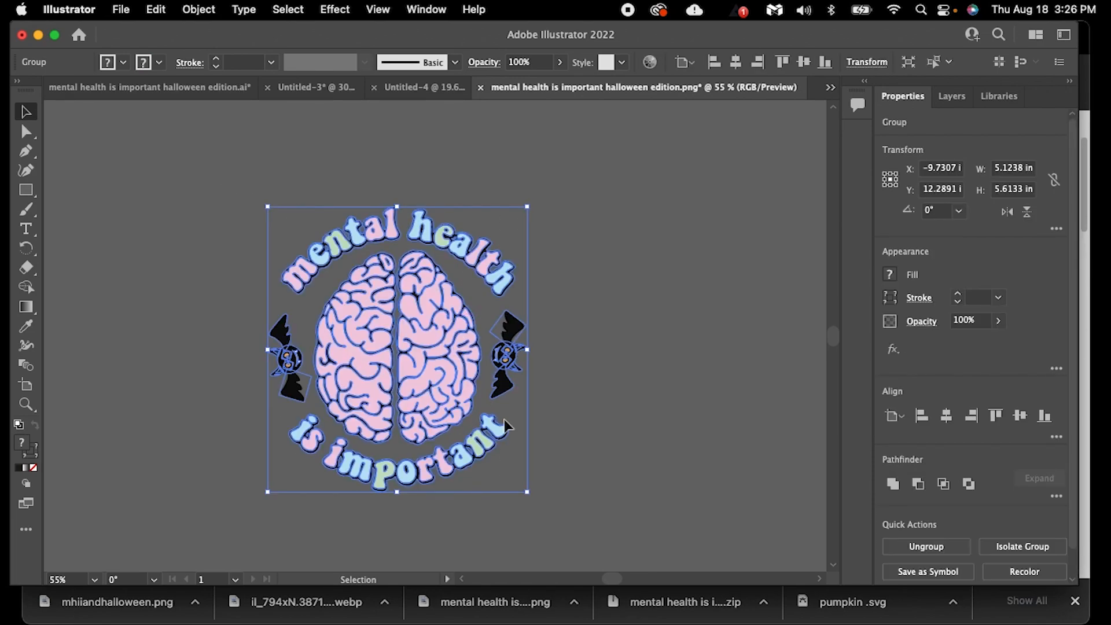
pyautogui.click(589, 387)
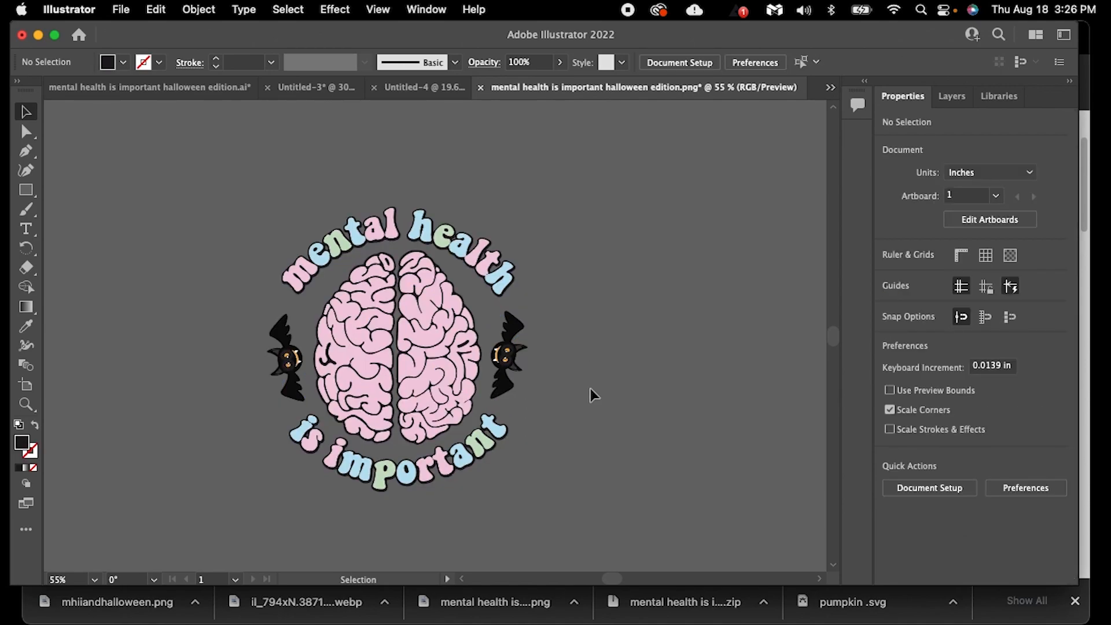
pyautogui.moveTo(254, 196); pyautogui.dragTo(574, 481)
pyautogui.click(616, 321)
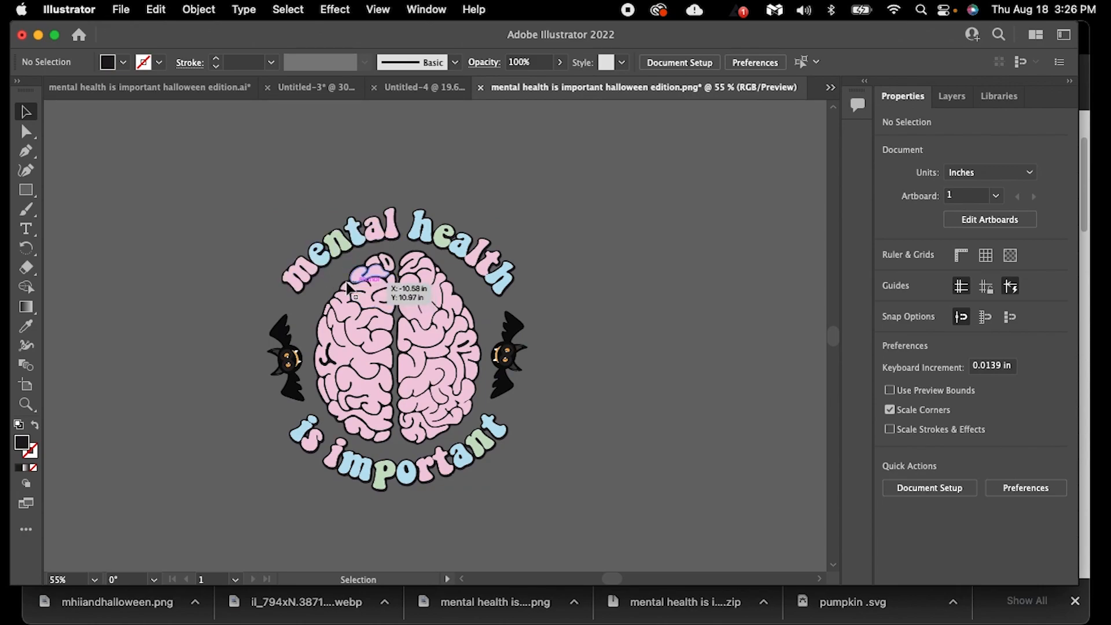
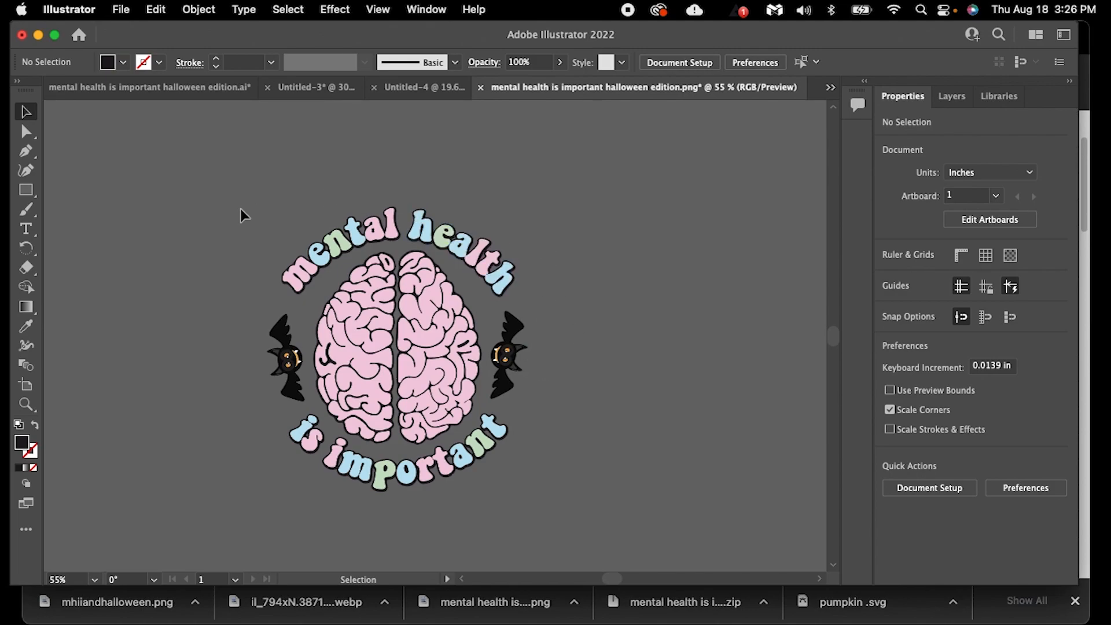
# Ungroup the whole pastel design so its letters, brain sections and bats are separate objects.
pyautogui.moveTo(228, 209); pyautogui.dragTo(595, 501)
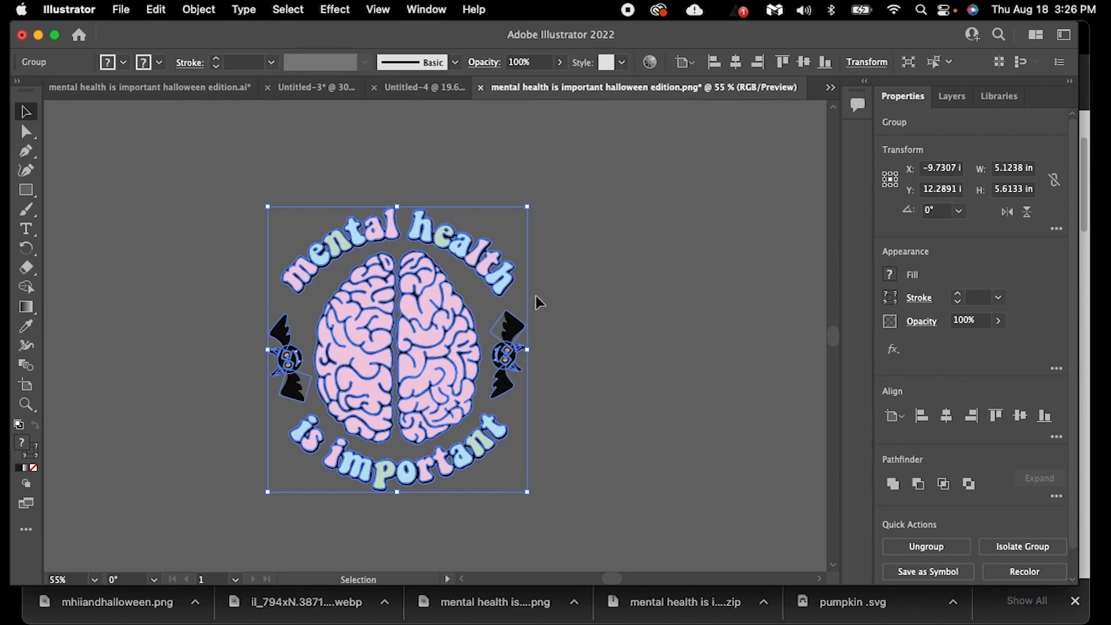
pyautogui.click(926, 546)
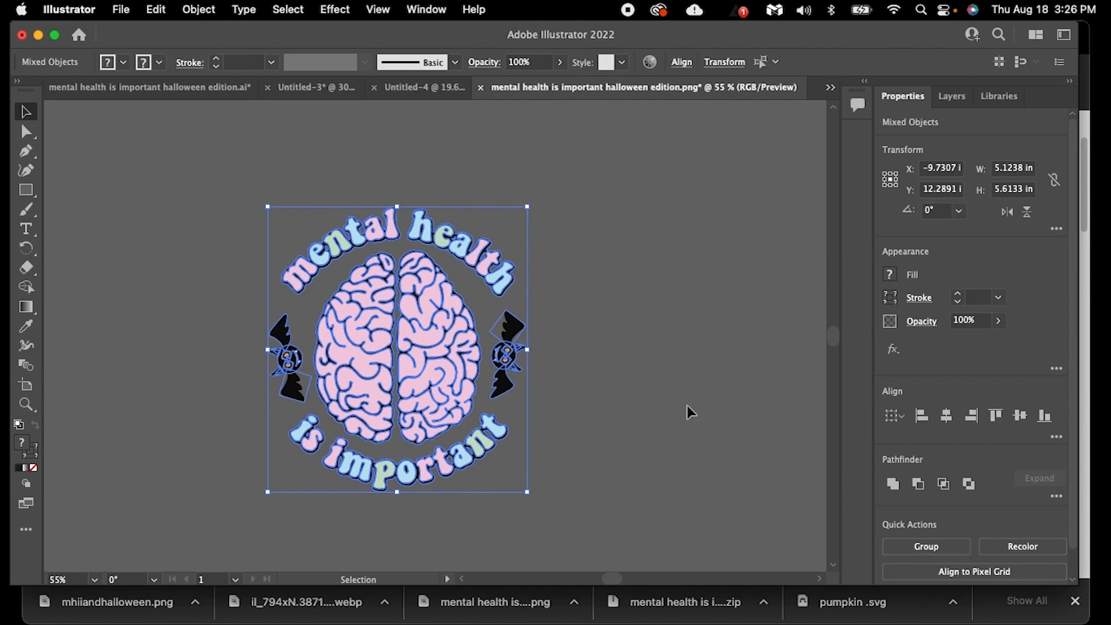
pyautogui.click(686, 405)
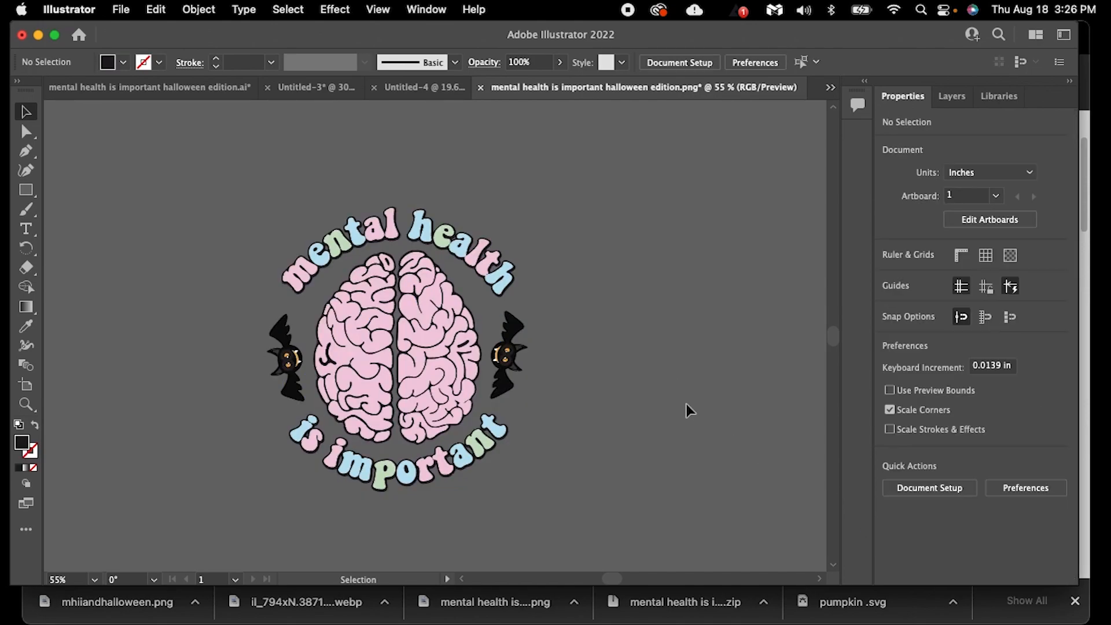
# Check individual selection of a letter in "health", several sections of the brain's right half, and the right bat.
pyautogui.click(499, 278)
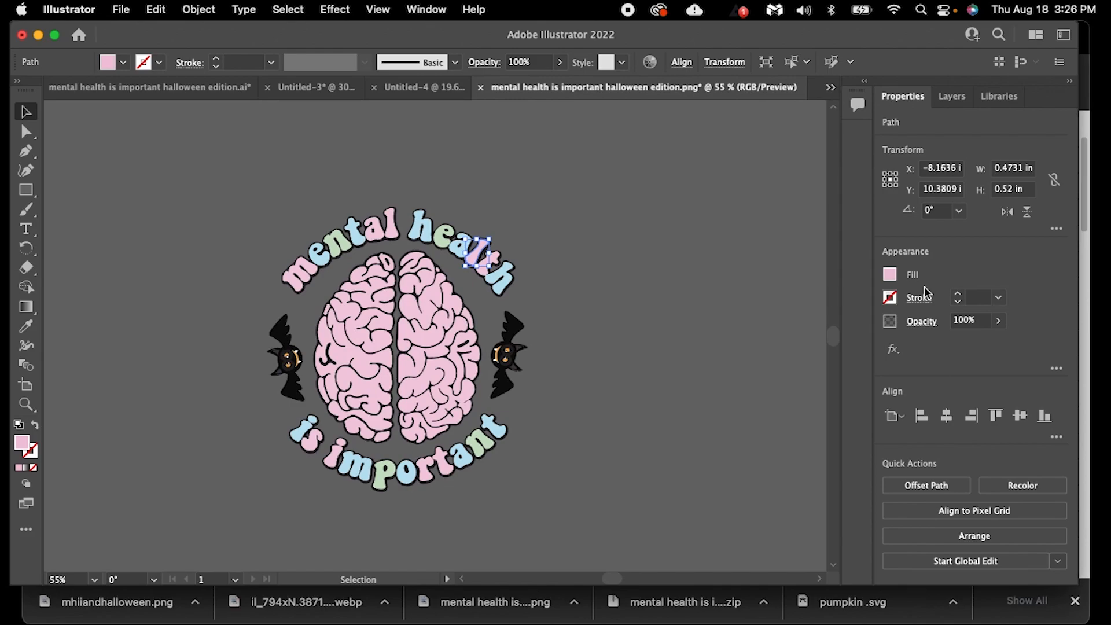
pyautogui.click(432, 307)
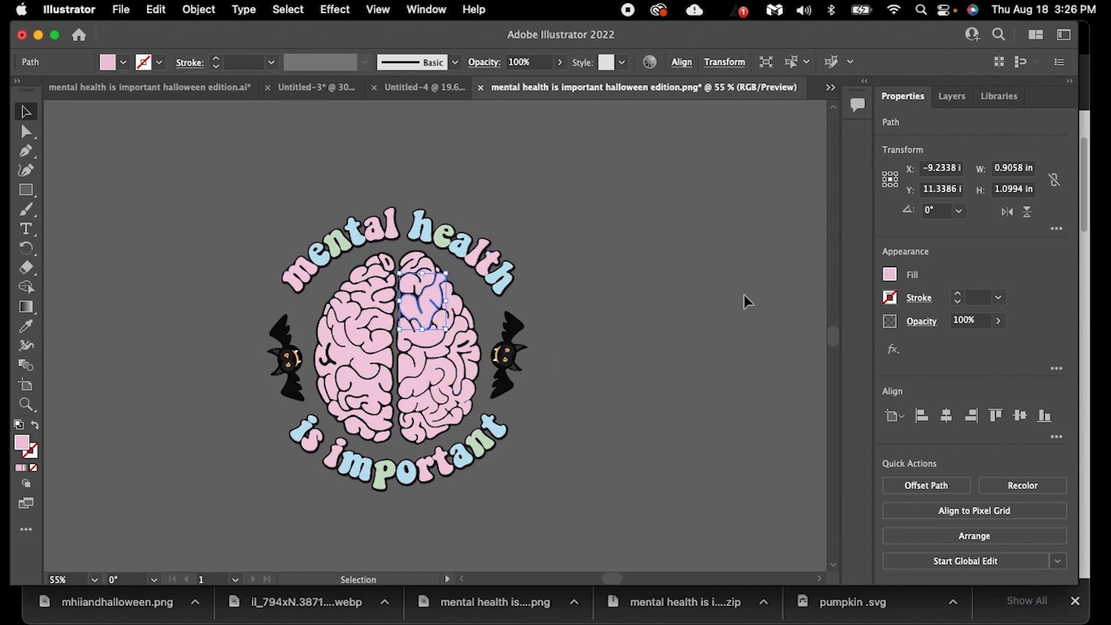
pyautogui.click(602, 320)
pyautogui.click(410, 361)
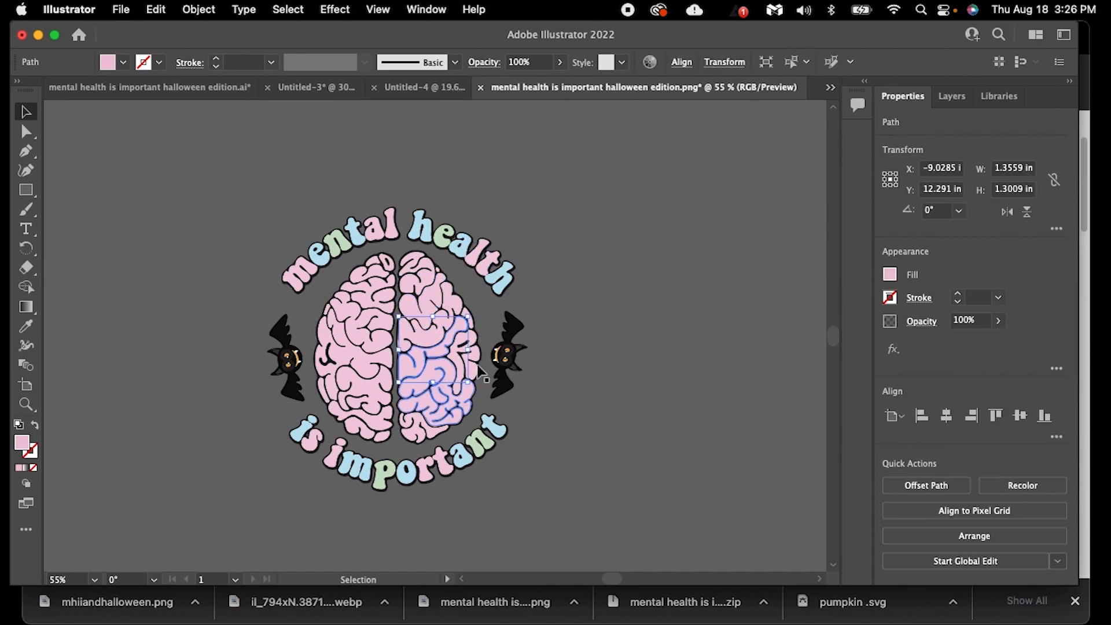
pyautogui.click(470, 388)
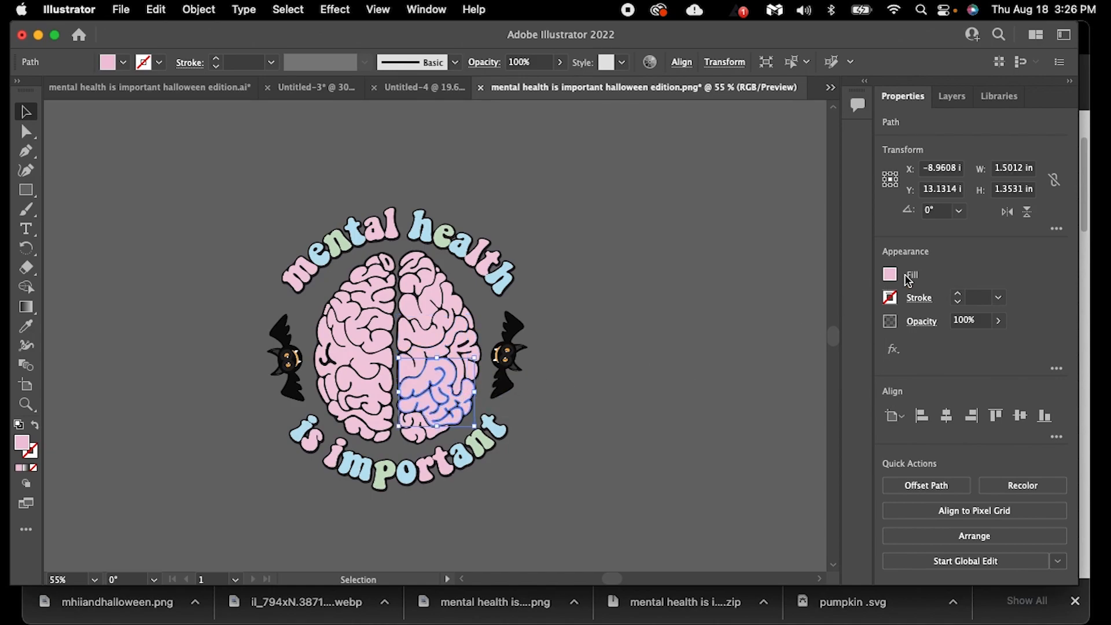
pyautogui.click(523, 420)
pyautogui.click(509, 392)
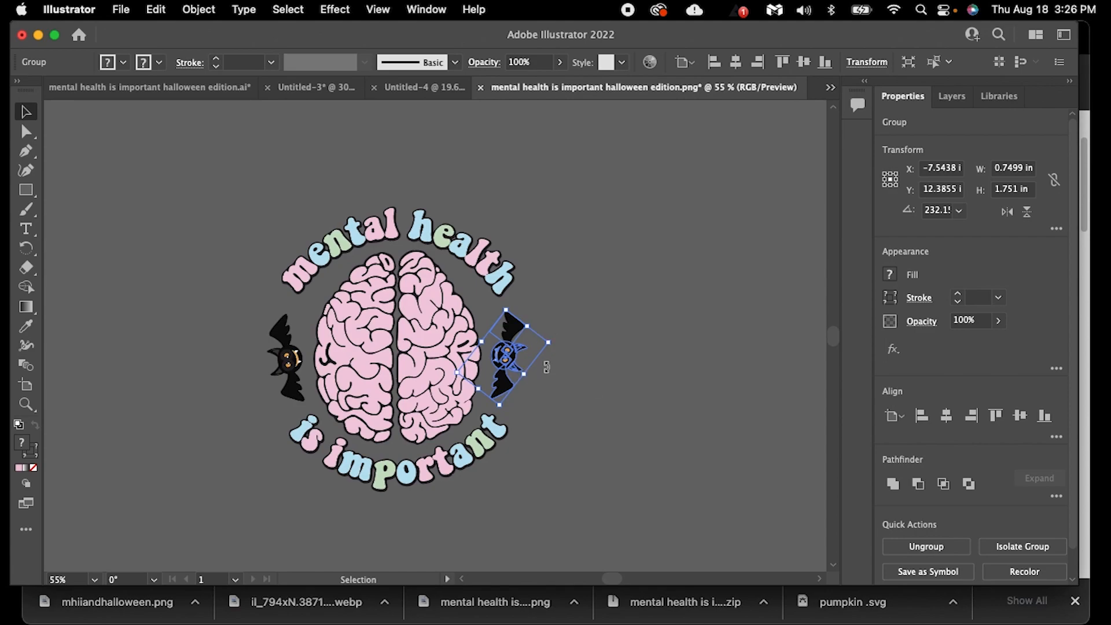
pyautogui.click(650, 399)
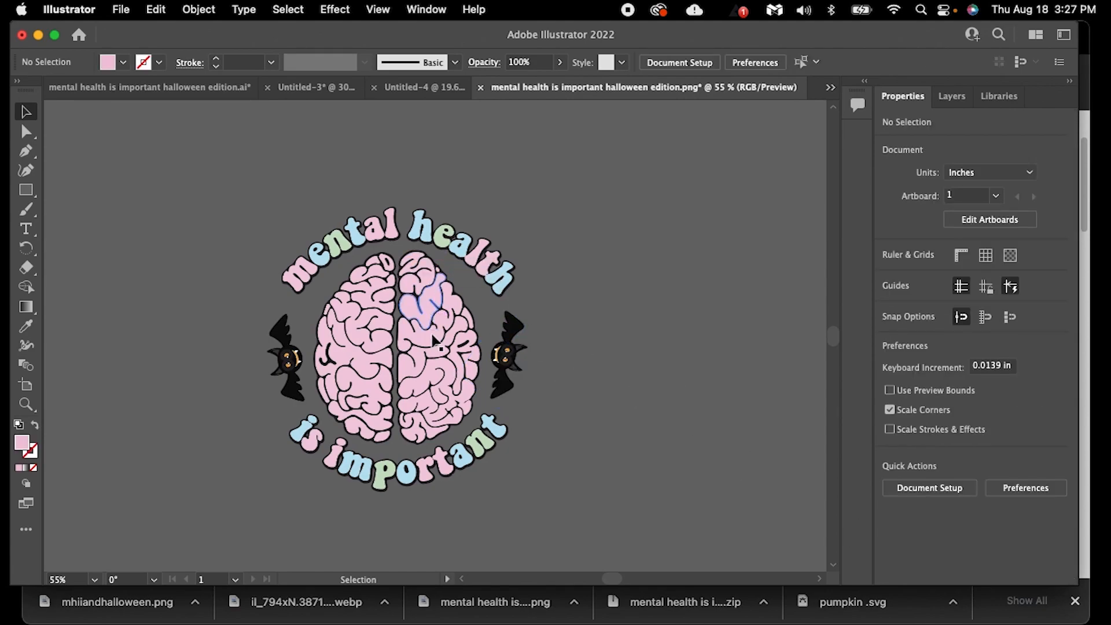
pyautogui.click(443, 388)
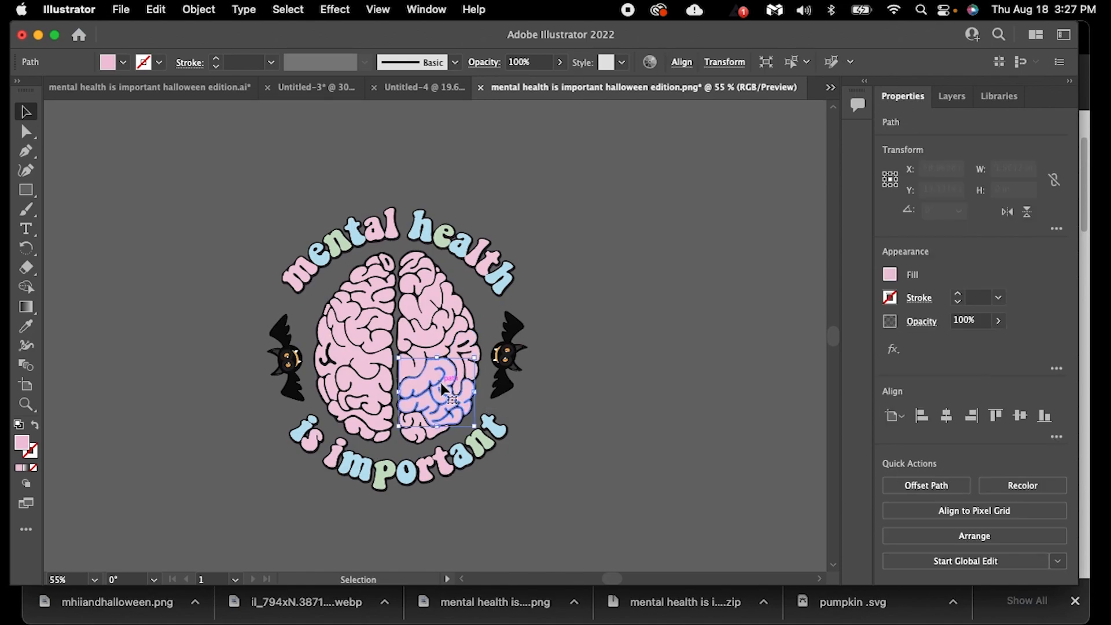
# Select the large lower section of the pink brain's right half and compare the design with the orange version.
pyautogui.click(146, 443)
pyautogui.click(71, 574)
pyautogui.write('7')
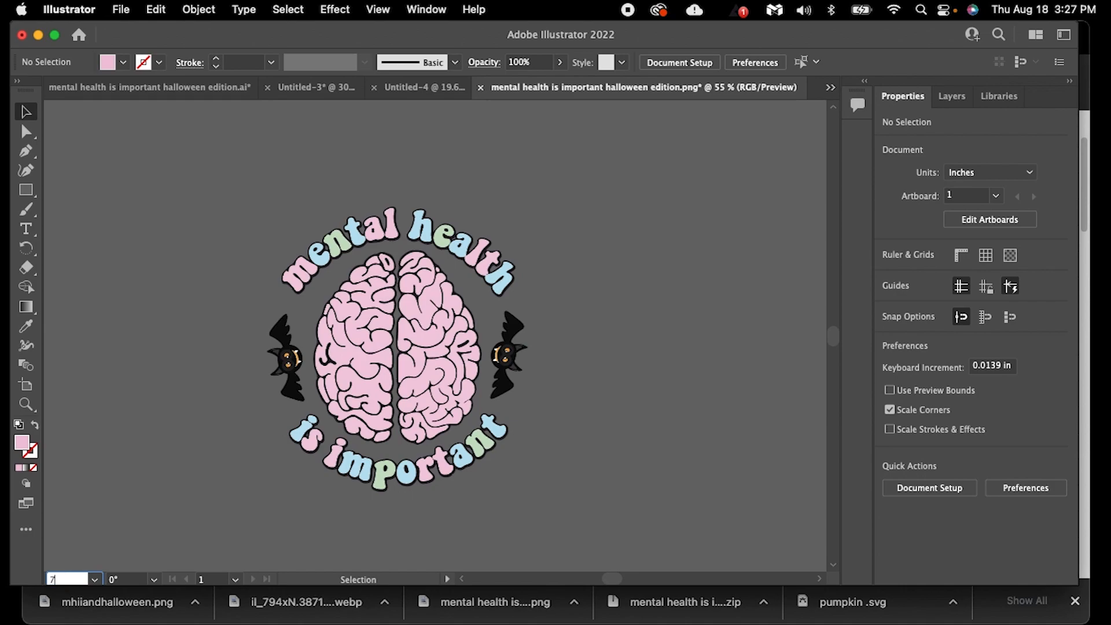
pyautogui.write('5')
pyautogui.press('Return')
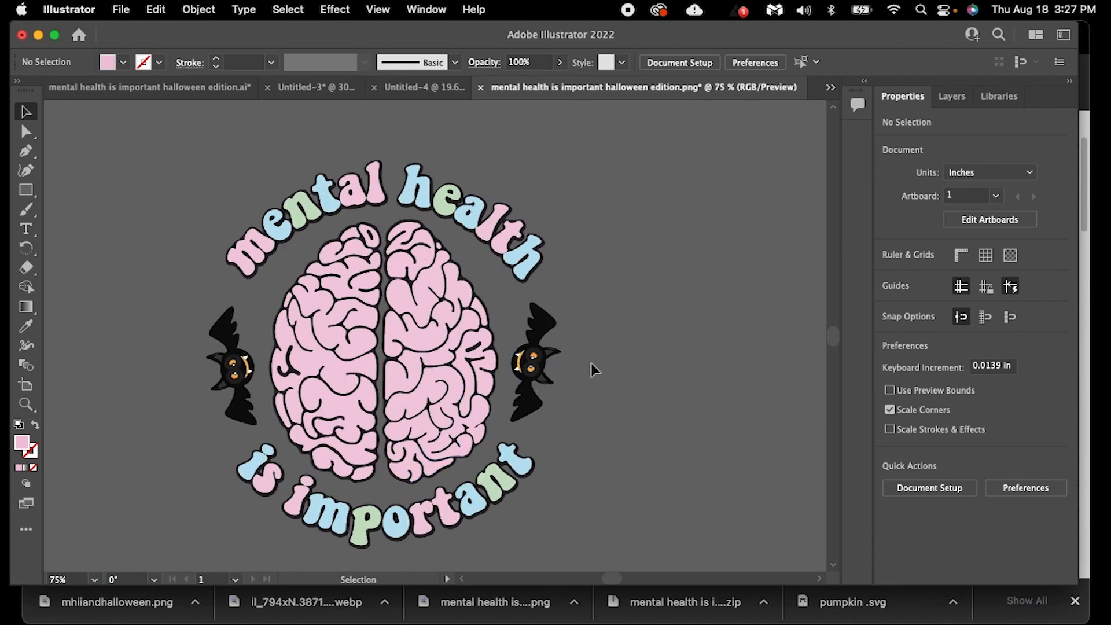
pyautogui.click(429, 406)
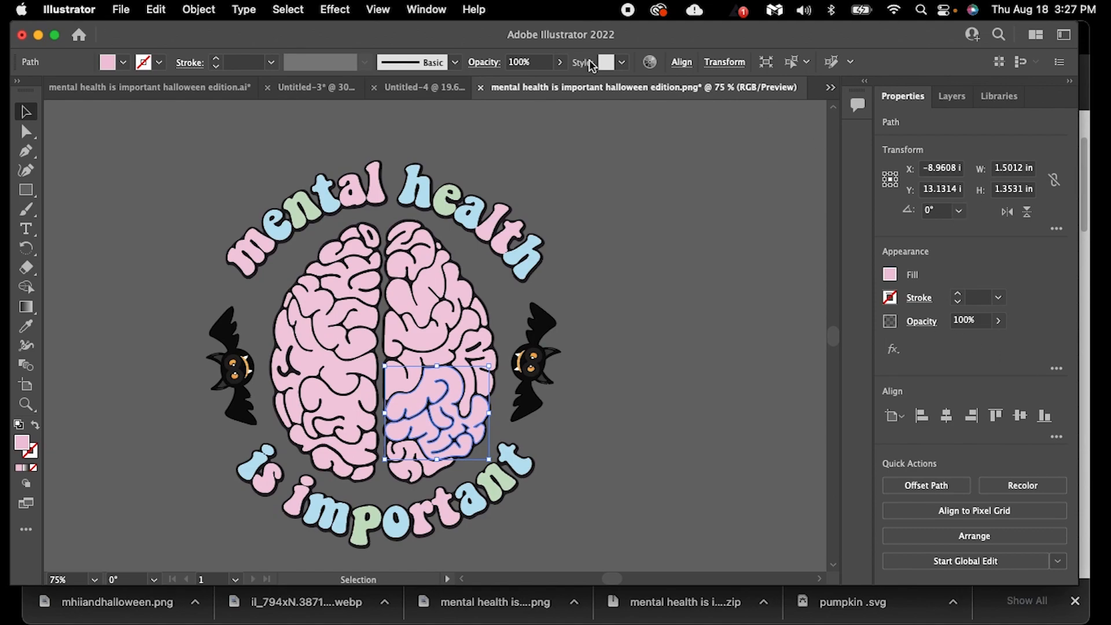
pyautogui.click(148, 88)
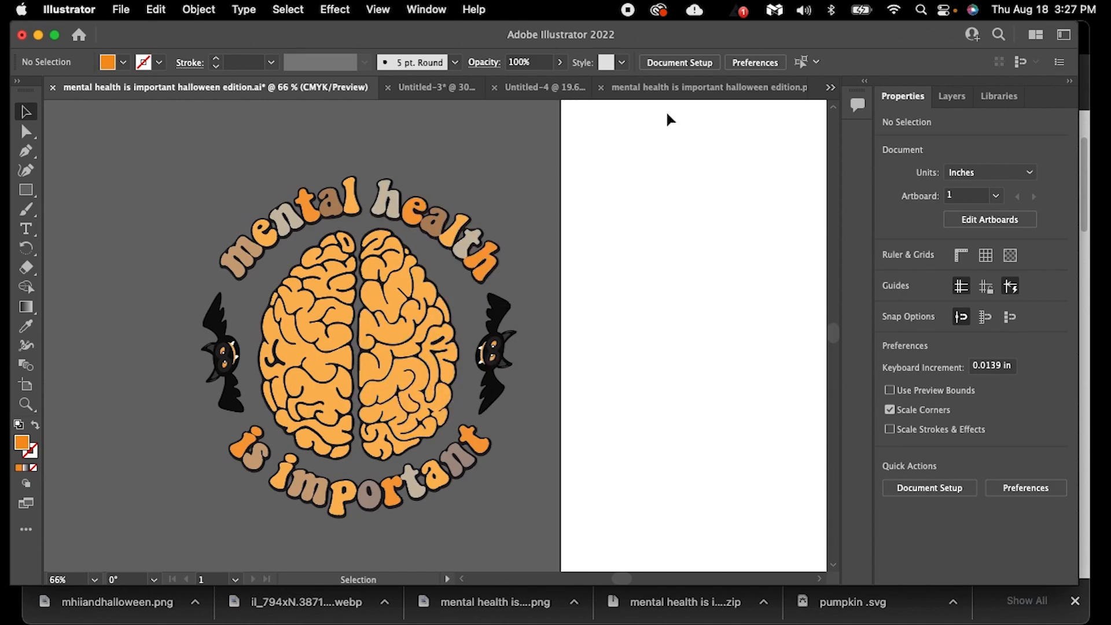
pyautogui.click(672, 88)
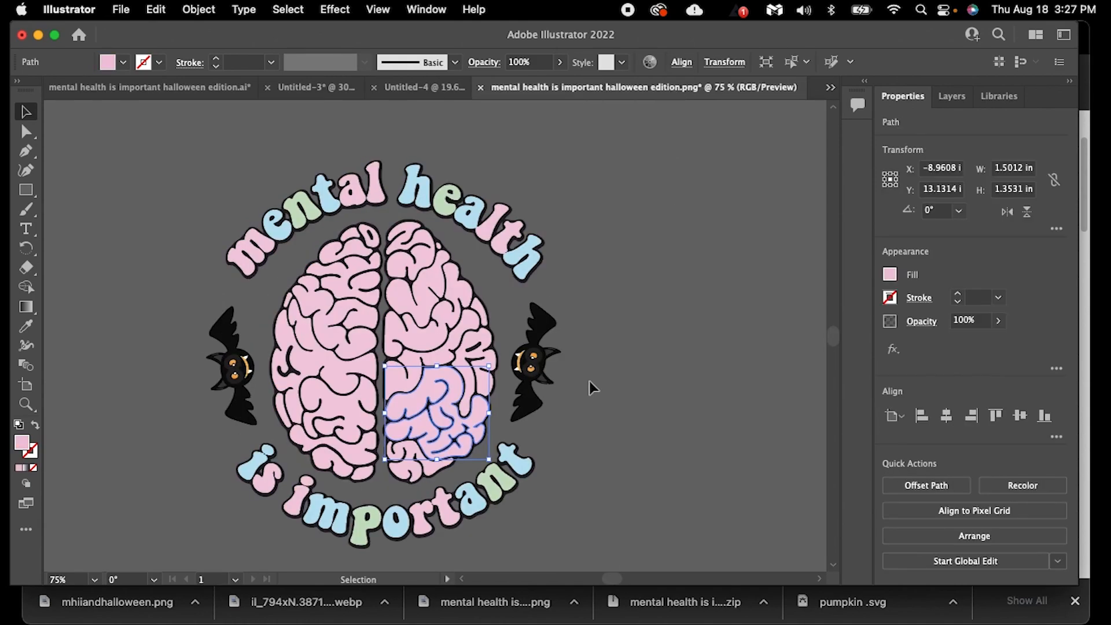
pyautogui.click(891, 275)
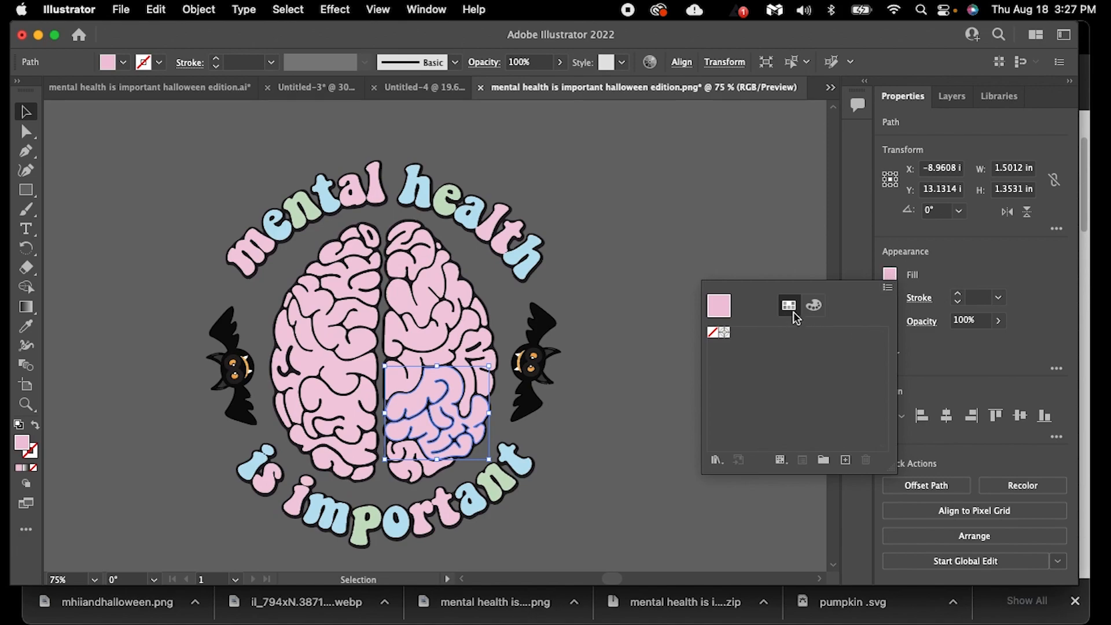
pyautogui.click(812, 304)
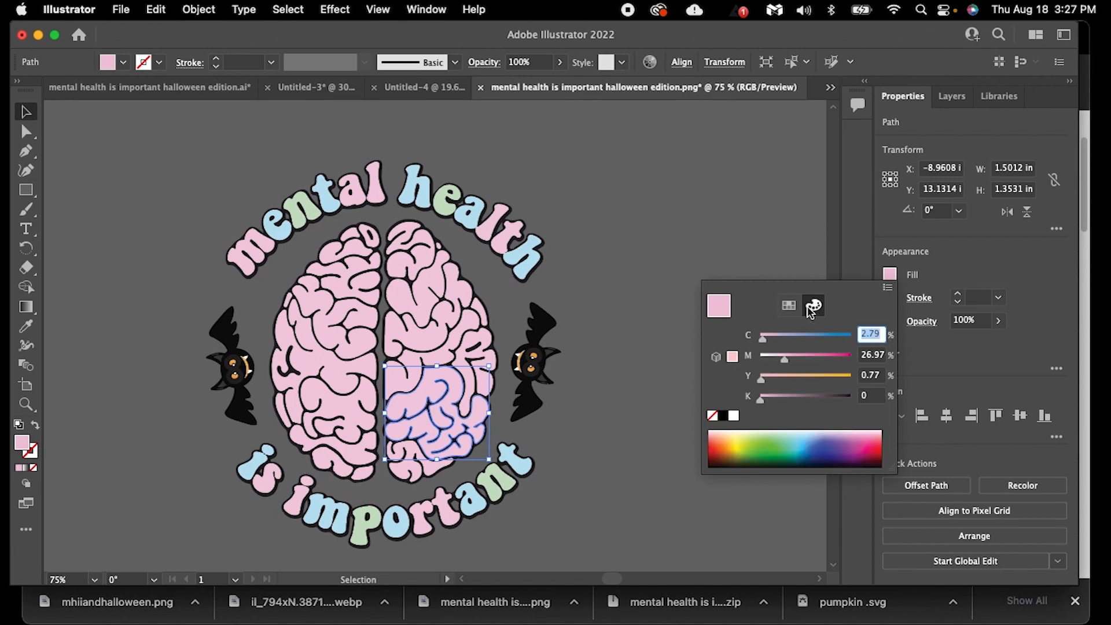
pyautogui.click(681, 291)
pyautogui.click(891, 275)
pyautogui.click(641, 309)
# Isolate the large lower section of the brain's right half for editing and keep it selected.
pyautogui.doubleClick(430, 412)
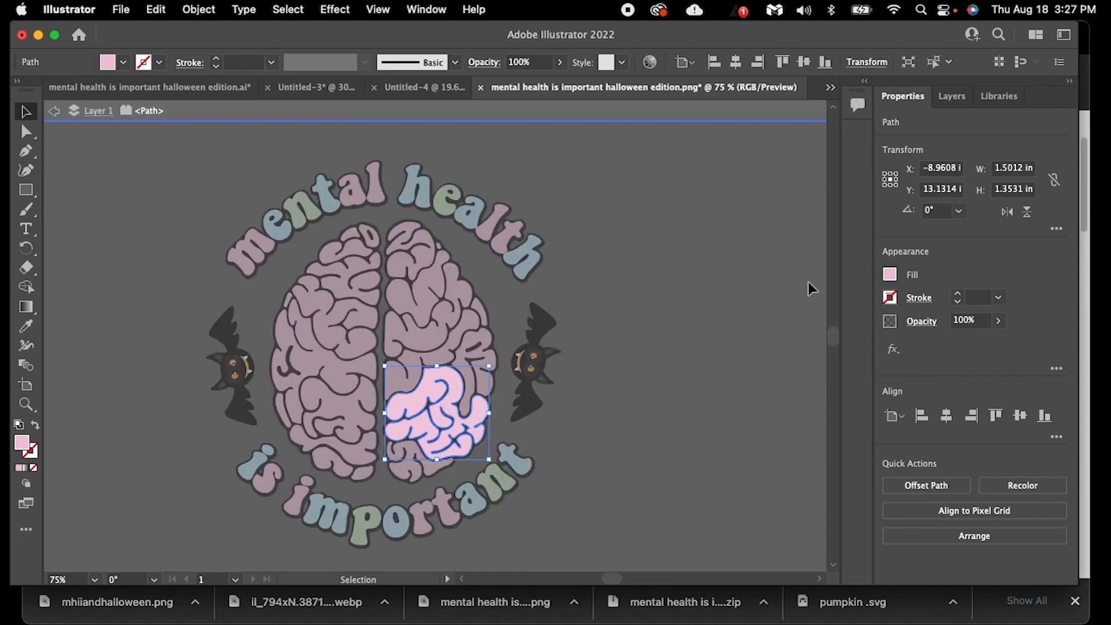
pyautogui.click(807, 282)
pyautogui.click(441, 416)
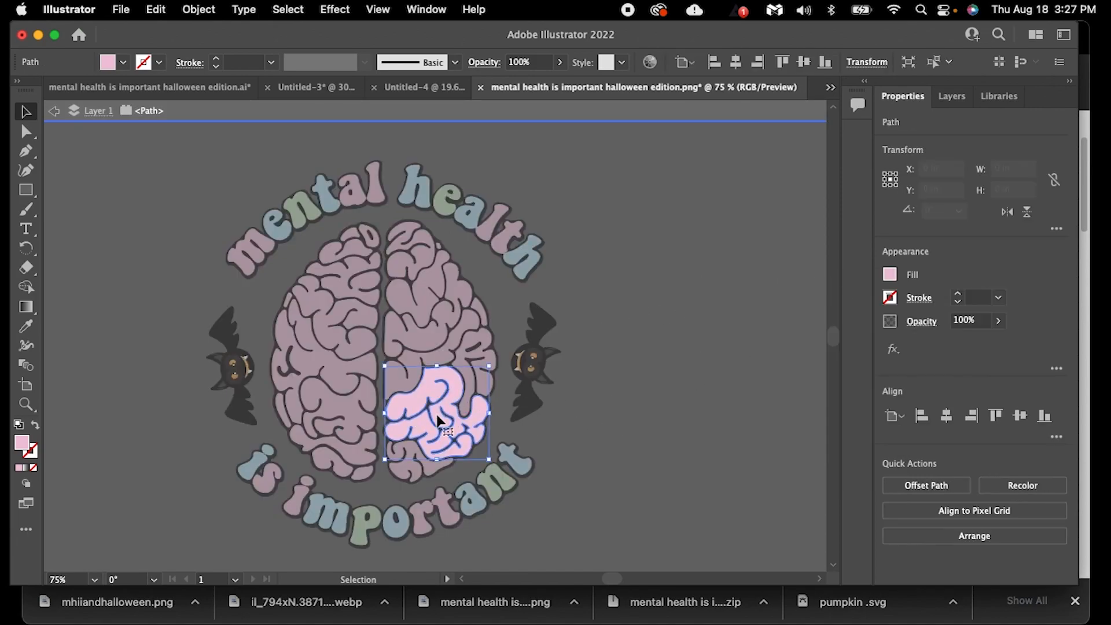
# Check the color swatches available for the isolated brain section's fill, restore the display of all swatches, and exit isolation mode.
pyautogui.click(890, 275)
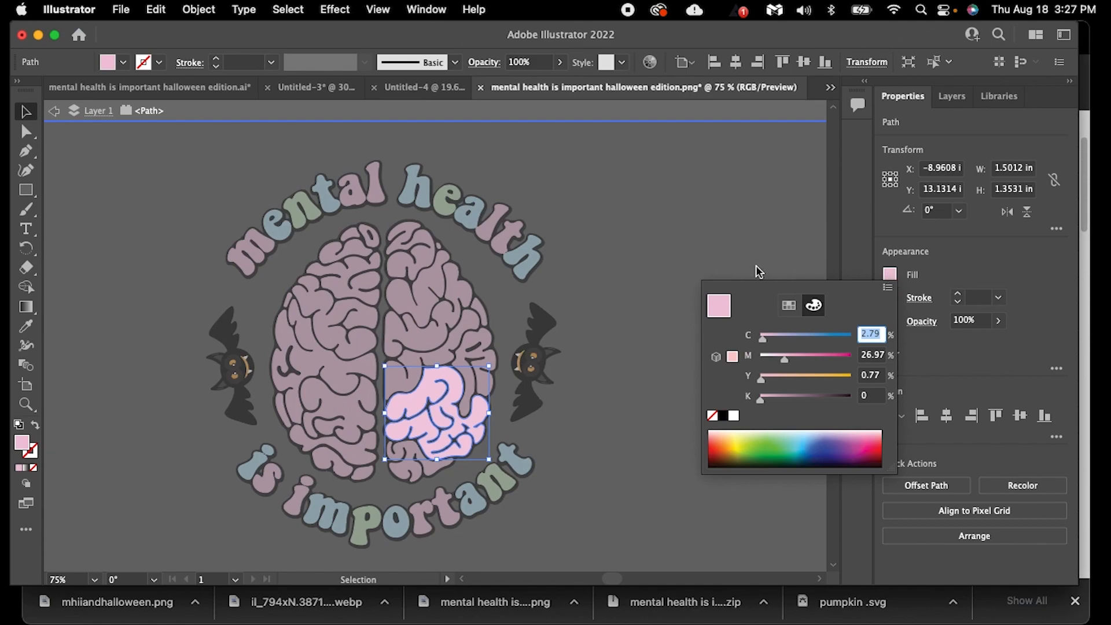
pyautogui.click(789, 305)
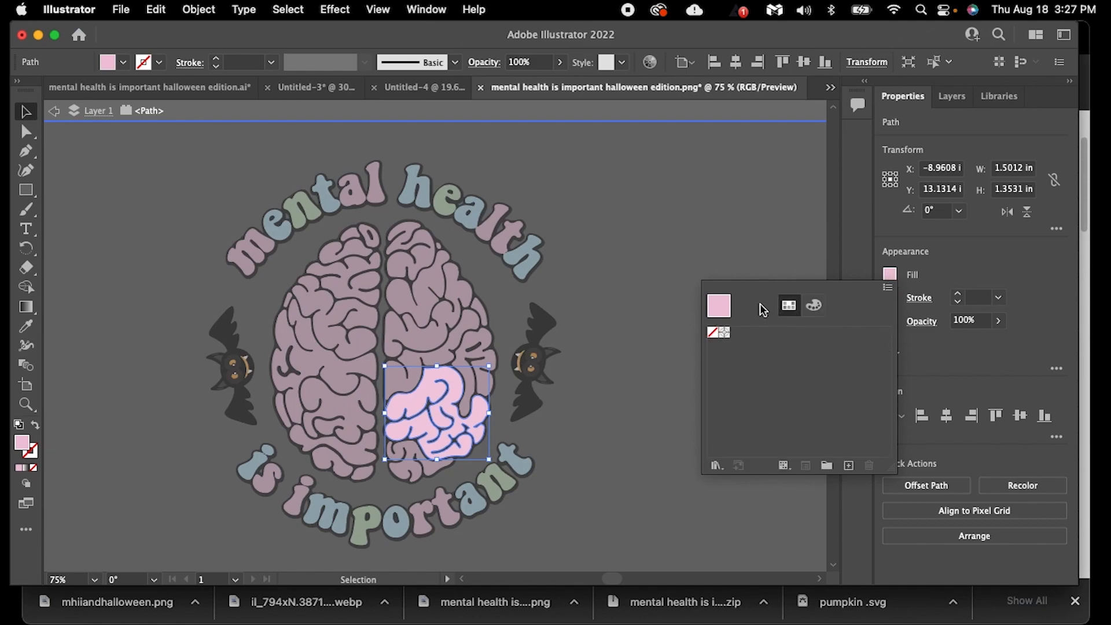
pyautogui.click(783, 465)
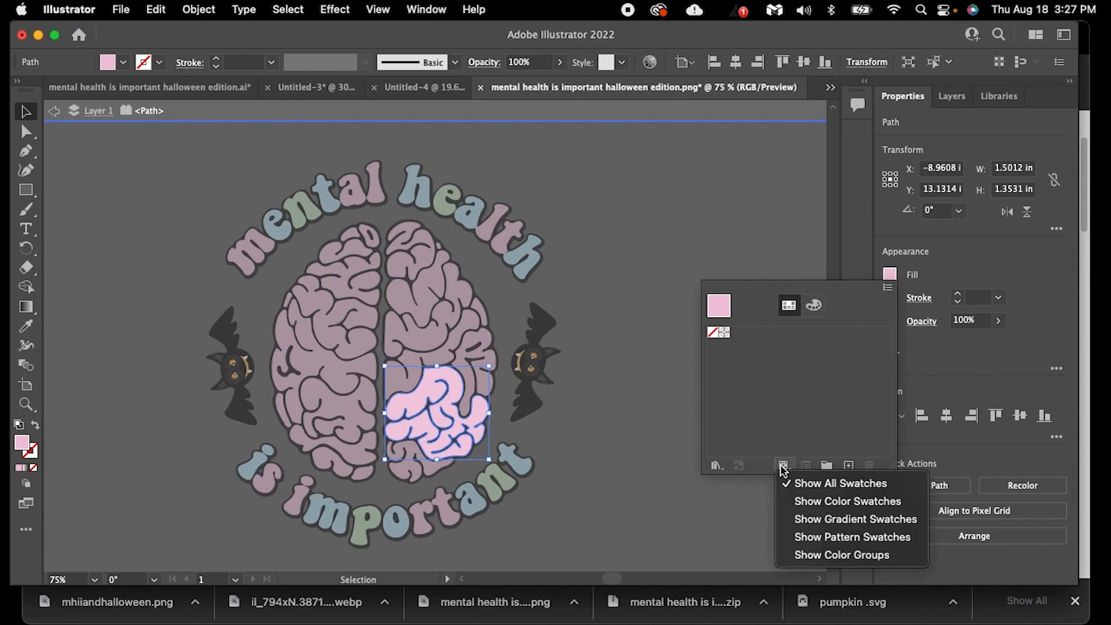
pyautogui.click(813, 501)
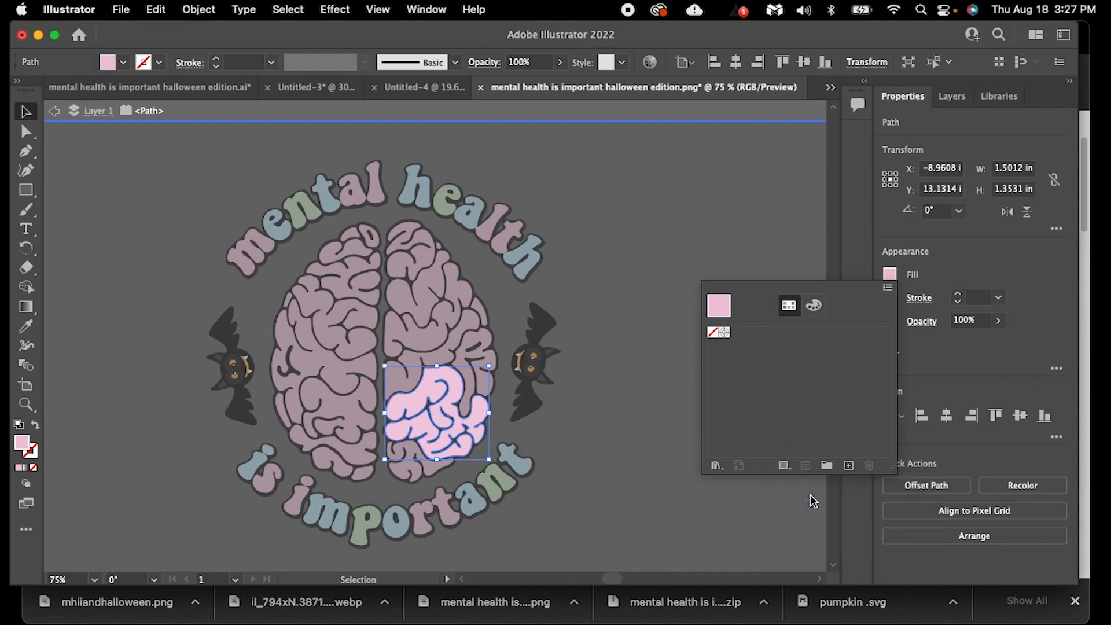
pyautogui.click(785, 465)
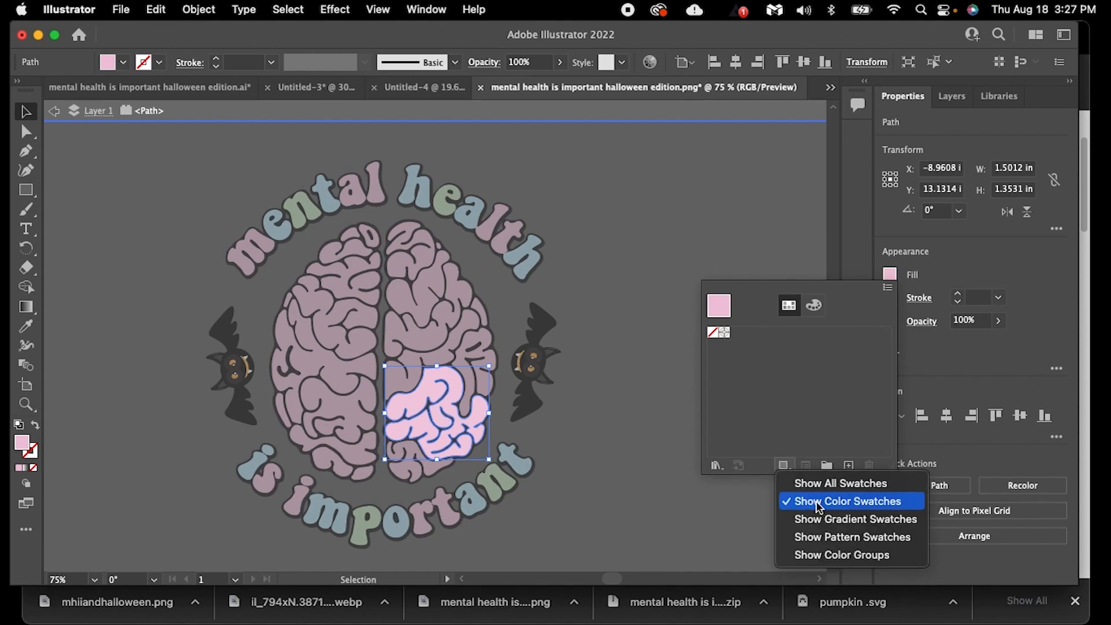
pyautogui.click(821, 484)
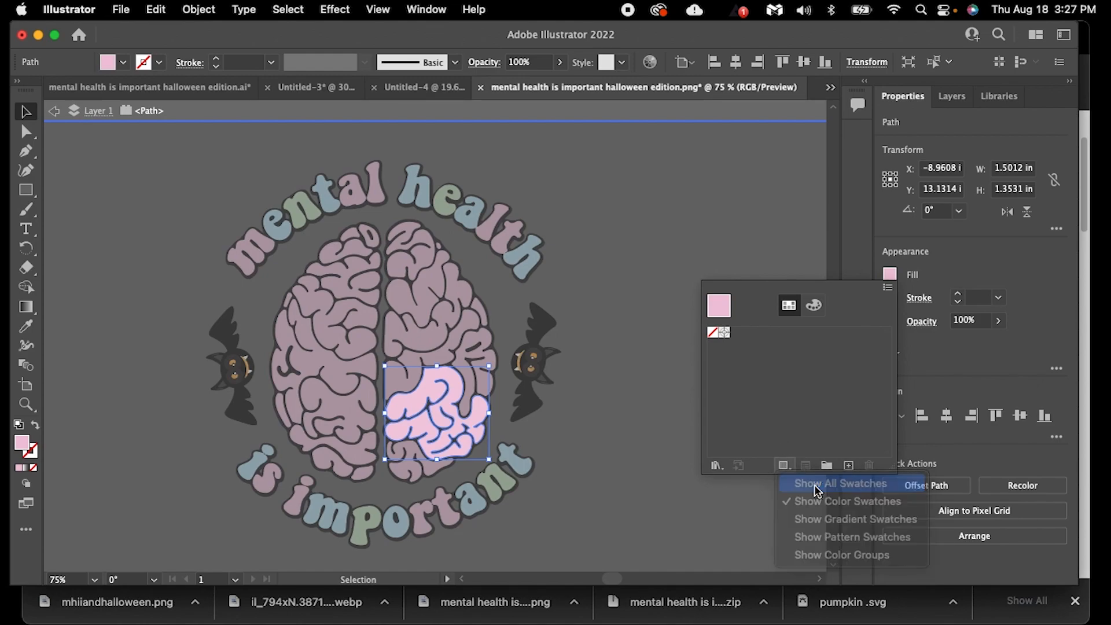
pyautogui.click(637, 425)
pyautogui.doubleClick(636, 357)
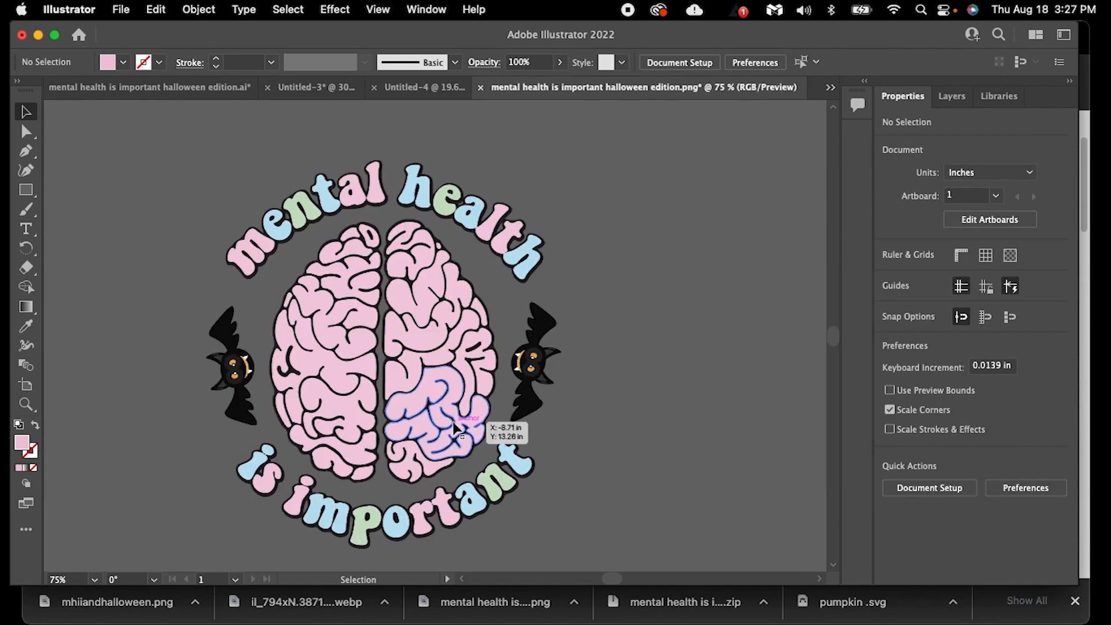
# Recolor the large lower section of the brain's right half olive green from the CMYK spectrum.
pyautogui.click(454, 424)
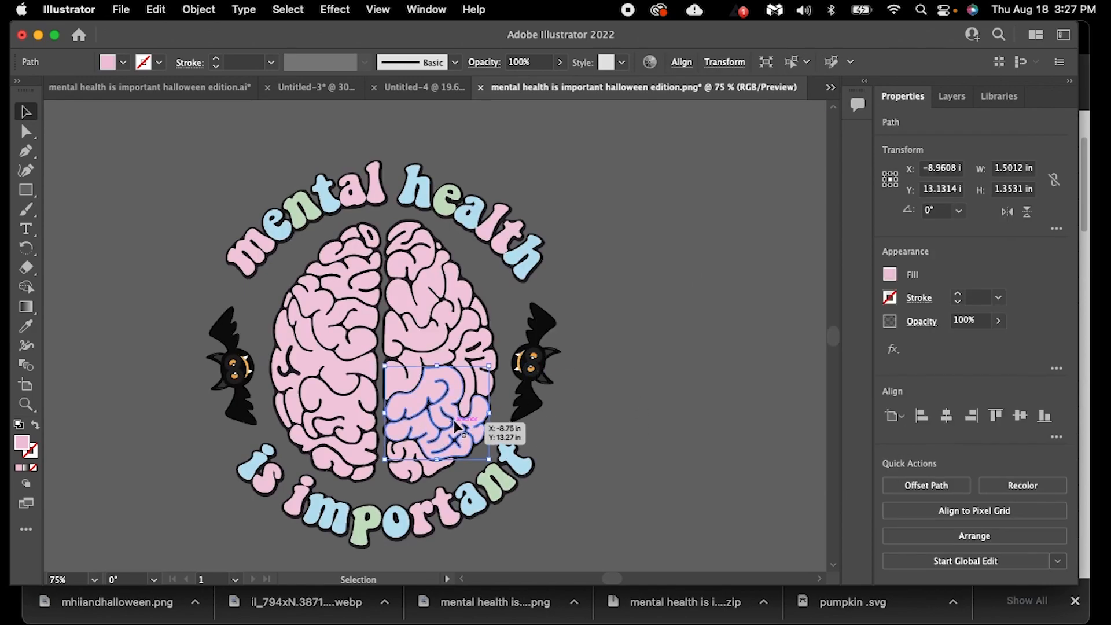
pyautogui.click(890, 275)
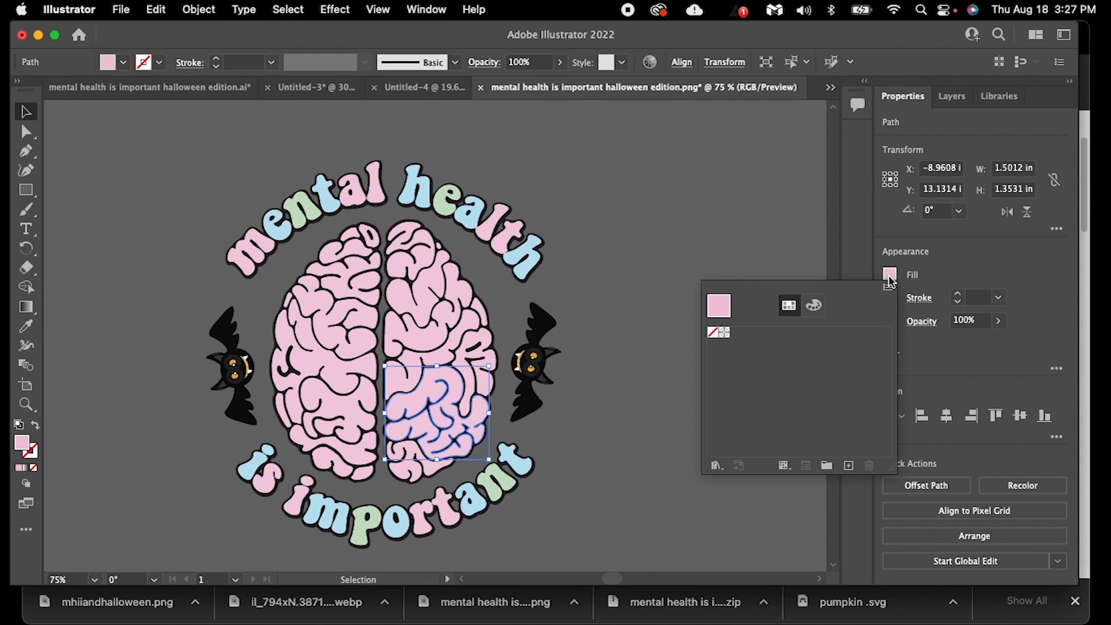
pyautogui.click(813, 307)
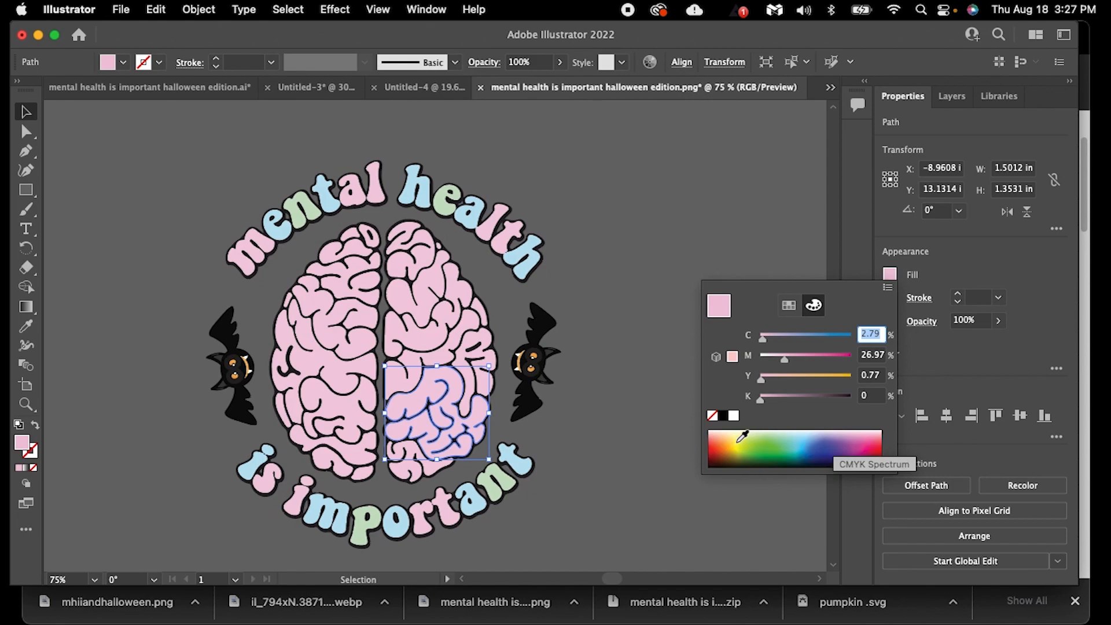
pyautogui.moveTo(748, 436); pyautogui.dragTo(730, 450)
pyautogui.press('Escape')
# Switch to the orange version in "mental health is important halloween edition.ai" and ungroup its whole design.
pyautogui.click(173, 89)
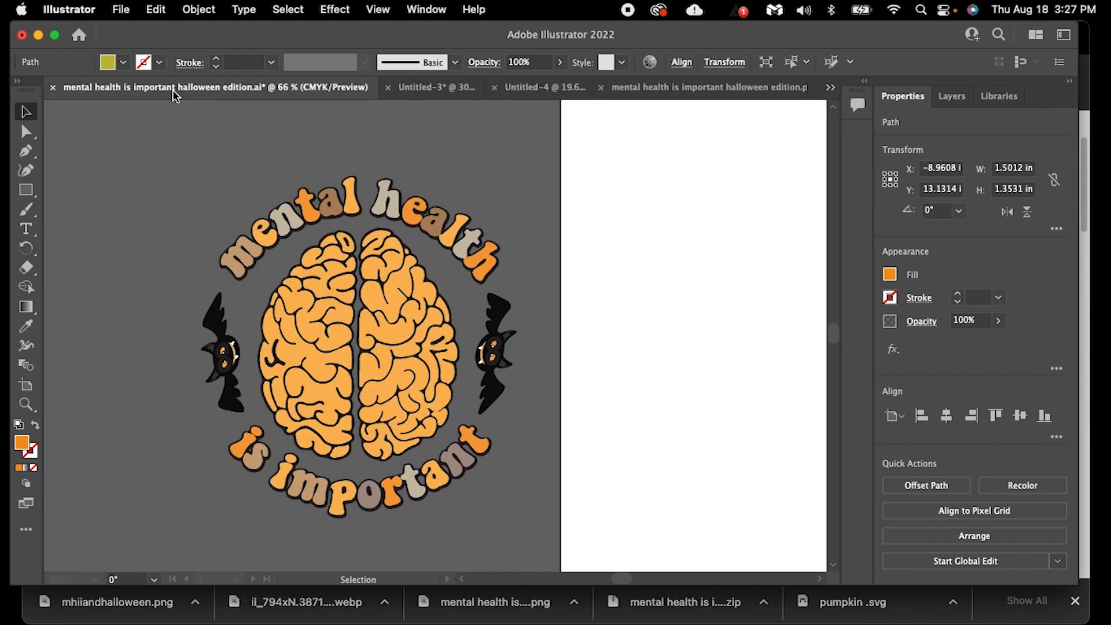
pyautogui.click(412, 373)
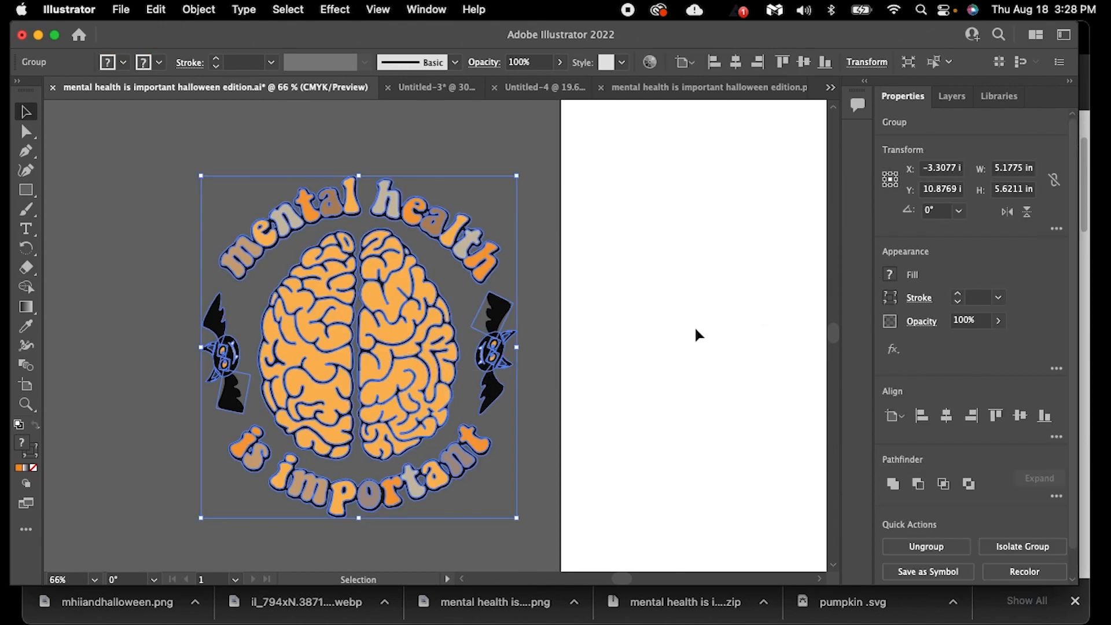
pyautogui.click(537, 350)
pyautogui.click(424, 395)
pyautogui.click(907, 547)
pyautogui.click(541, 324)
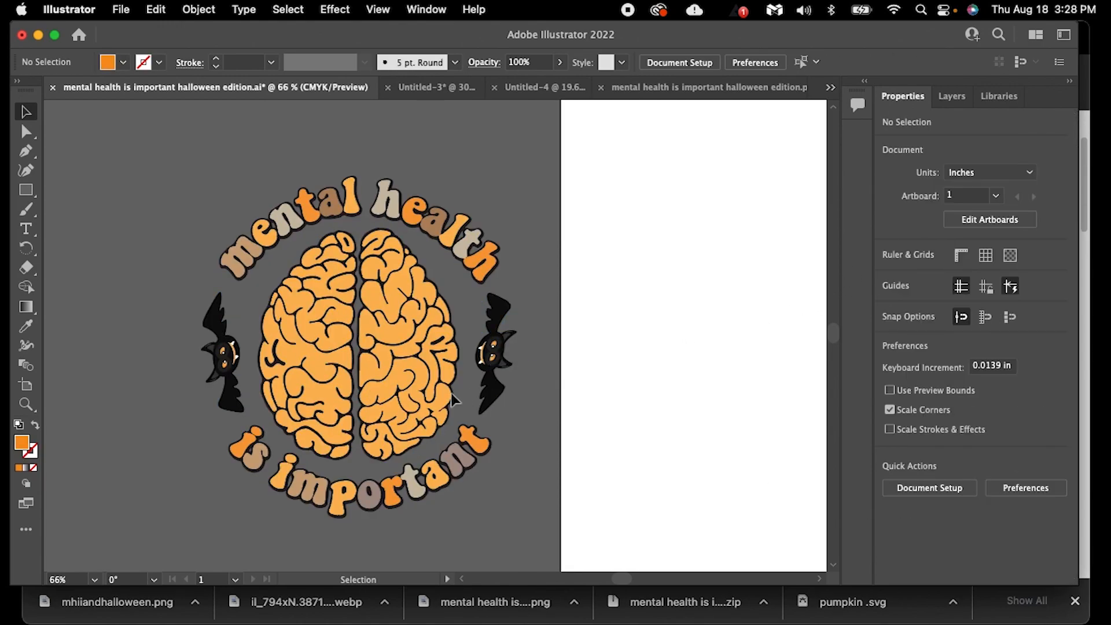
# Examine the CMYK fill values and available swatches for the large lower section of the orange brain's right half.
pyautogui.click(413, 399)
pyautogui.click(889, 274)
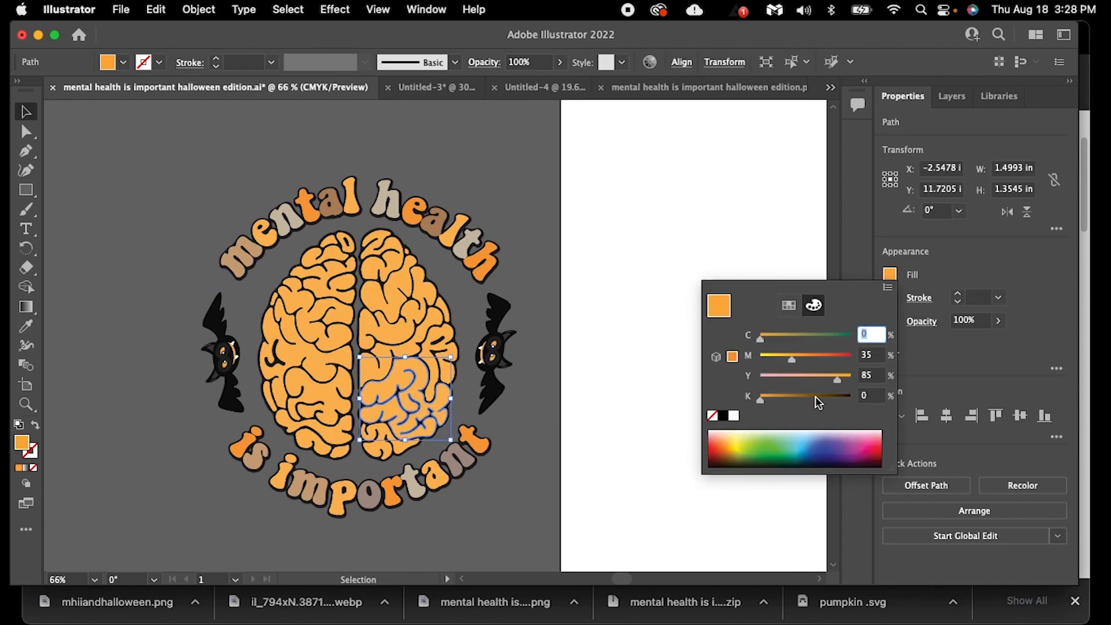
pyautogui.click(790, 305)
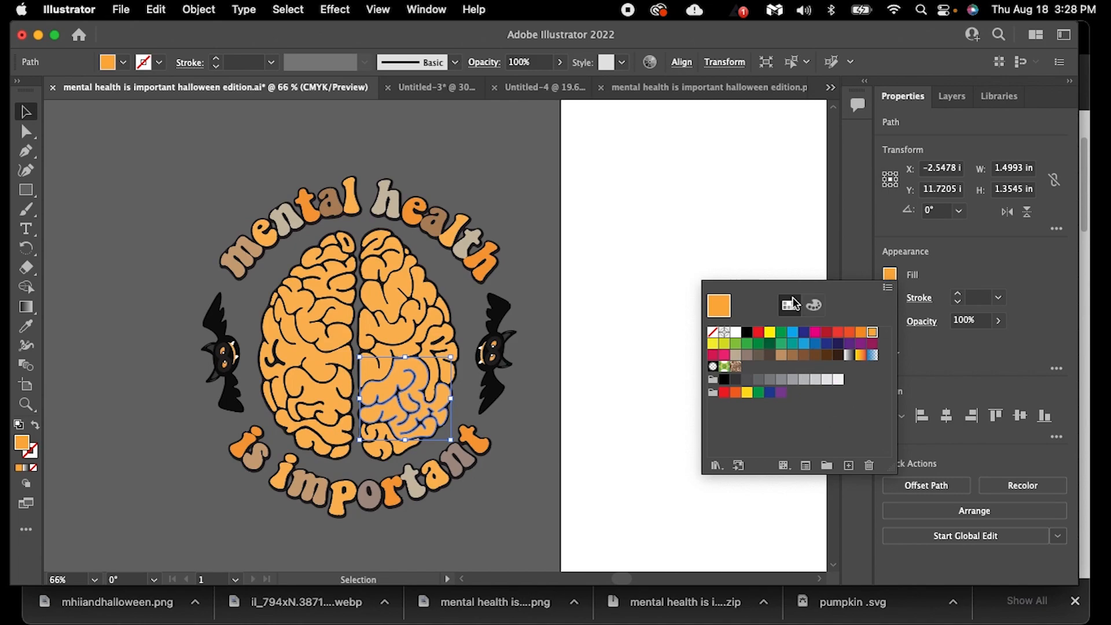
pyautogui.click(668, 95)
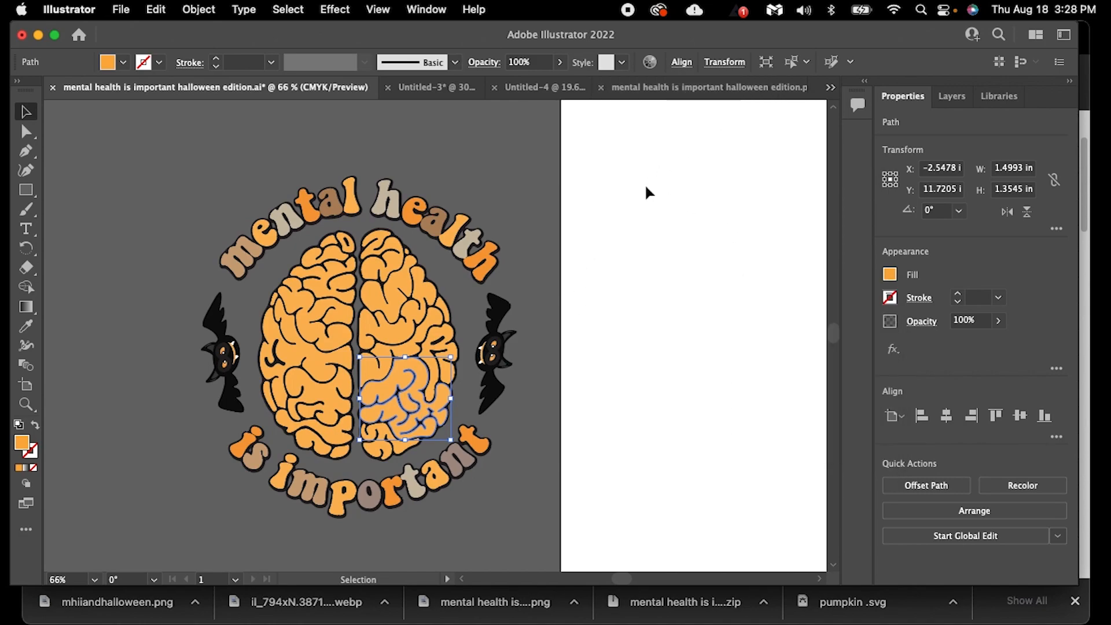
# In the pastel PNG document, fill the large lower section of the brain's right half with orange, C 0, M 42.35, Y 92.55, K 0.
pyautogui.click(708, 87)
pyautogui.click(595, 338)
pyautogui.click(435, 438)
pyautogui.click(888, 275)
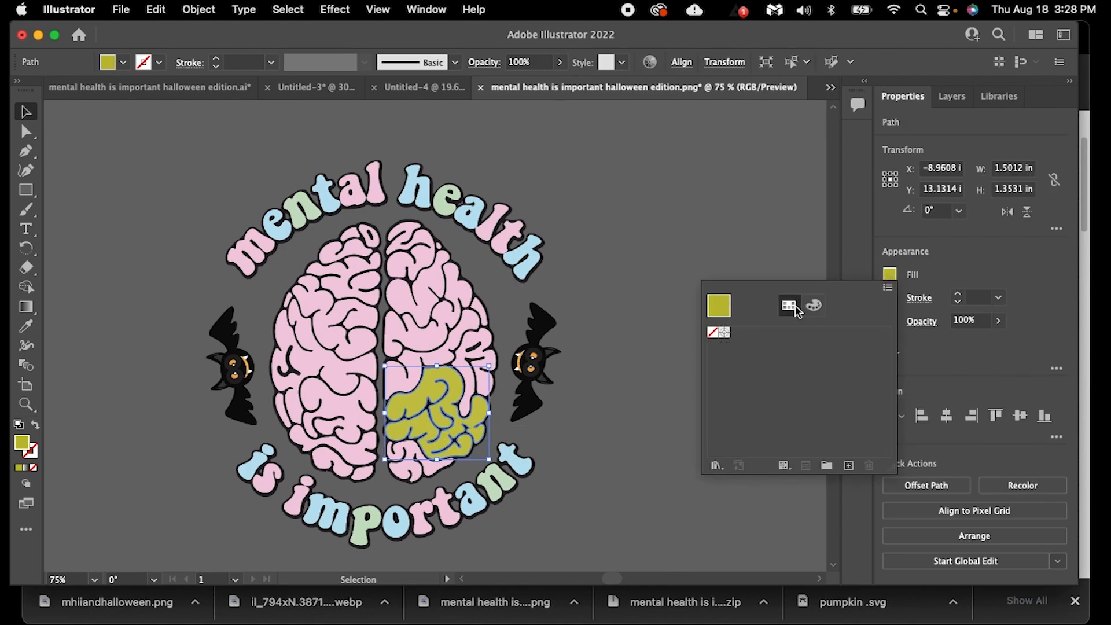
pyautogui.click(814, 305)
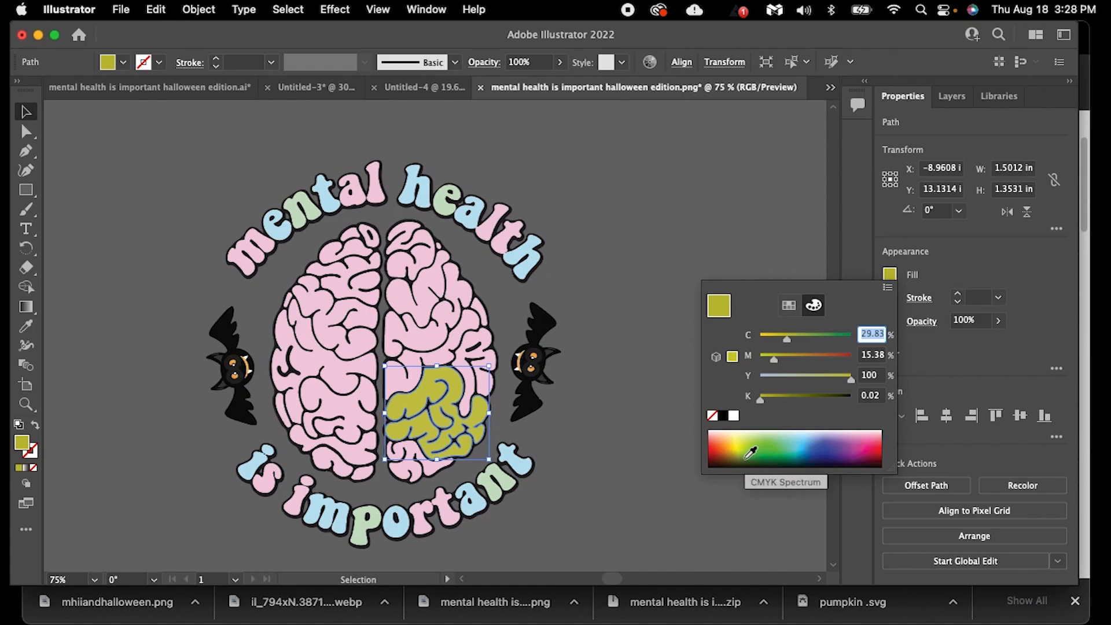
pyautogui.moveTo(745, 451); pyautogui.dragTo(730, 434)
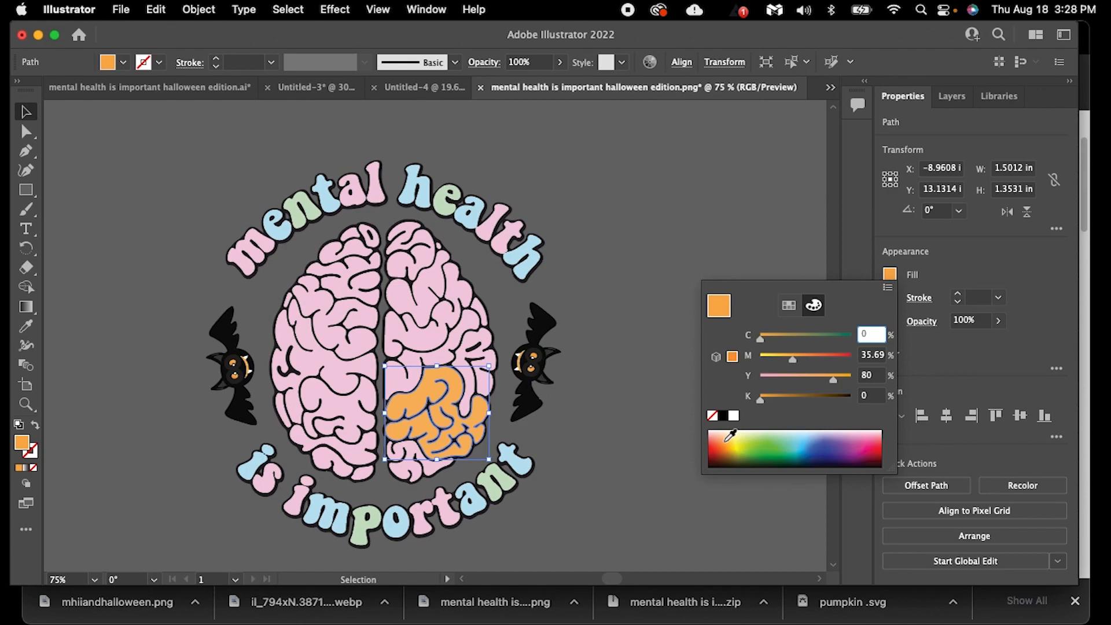
pyautogui.moveTo(729, 435); pyautogui.dragTo(724, 443)
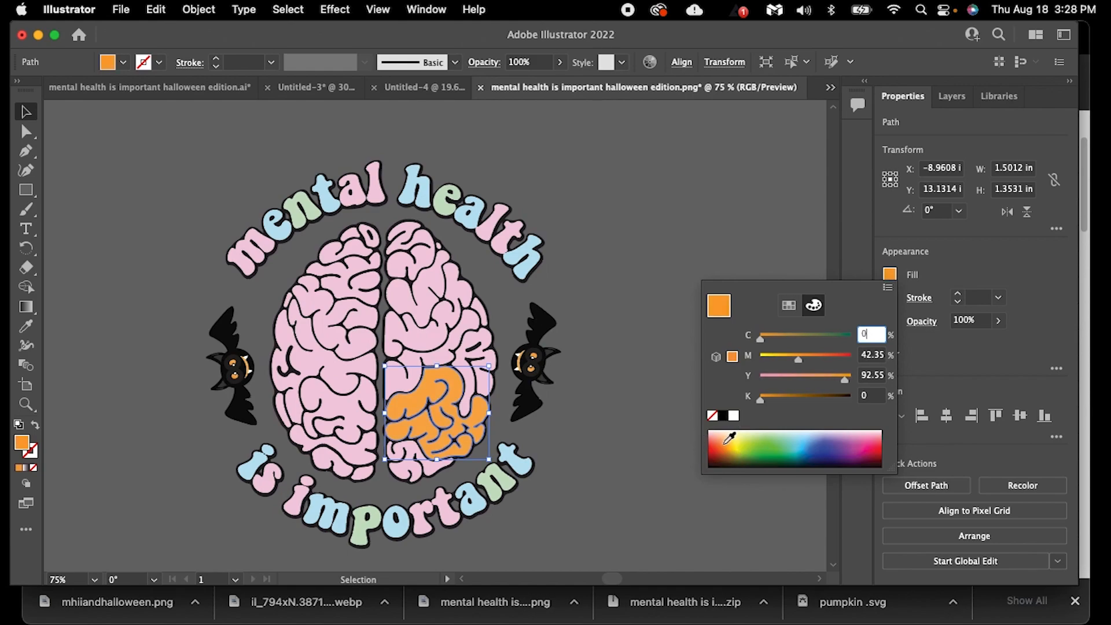
# Review the active fill color and CMYK values of the orange brain section for reuse on other parts.
pyautogui.click(719, 309)
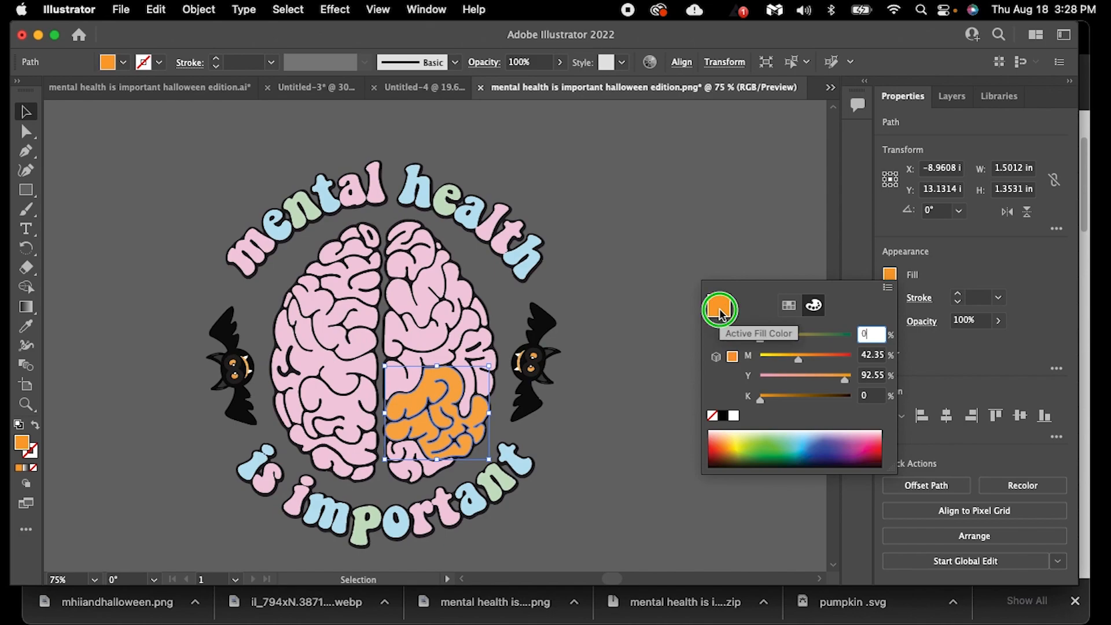
pyautogui.click(653, 357)
pyautogui.click(889, 276)
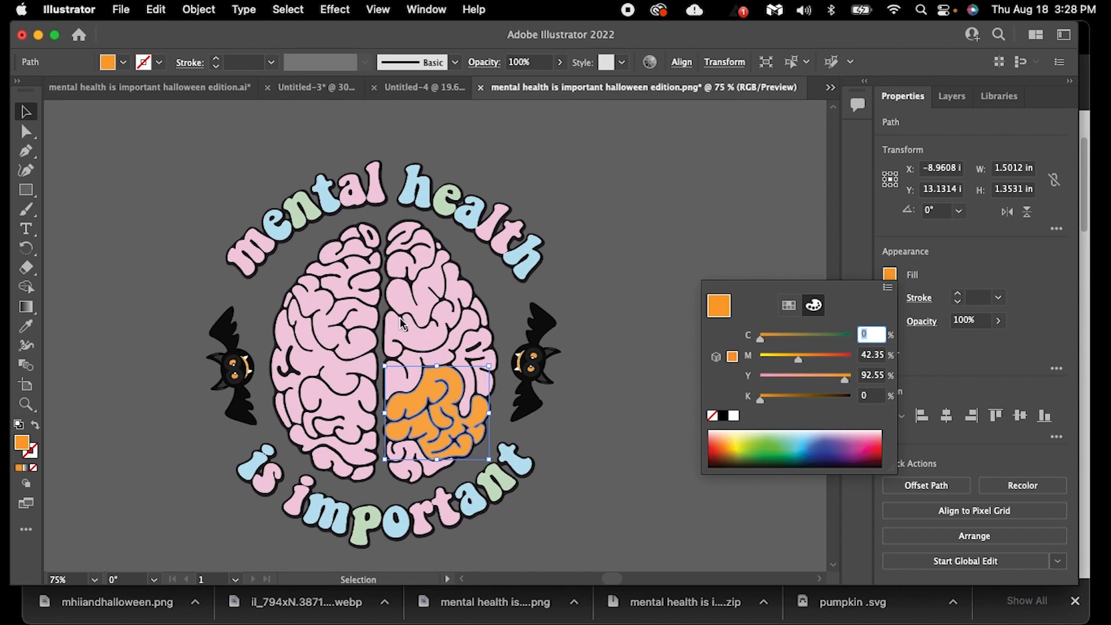
pyautogui.click(627, 366)
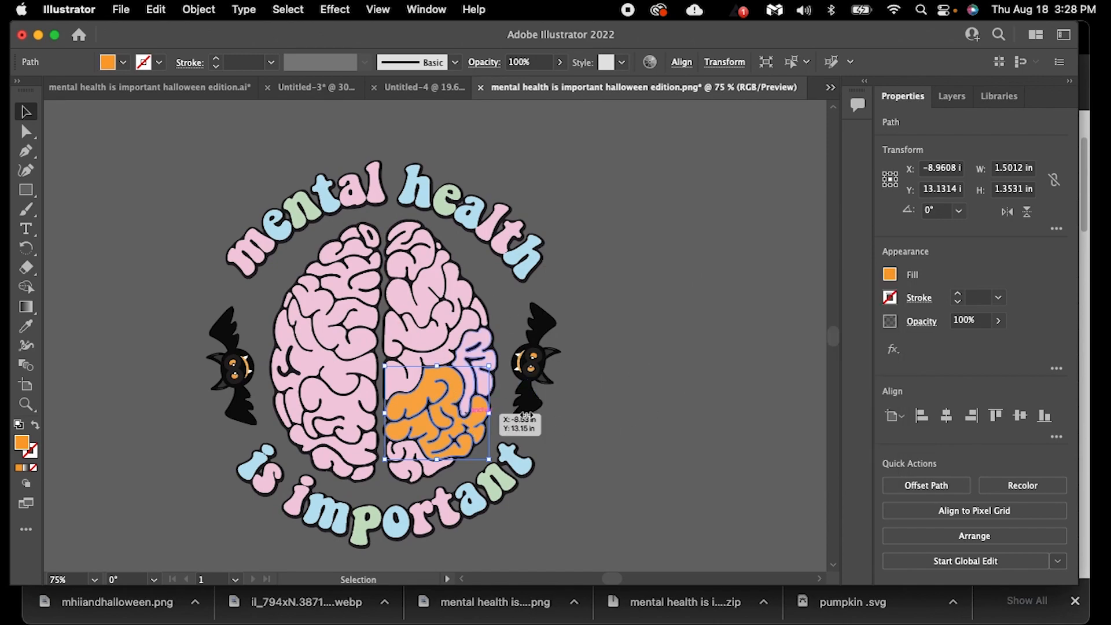
pyautogui.click(891, 276)
pyautogui.click(891, 277)
pyautogui.click(891, 277)
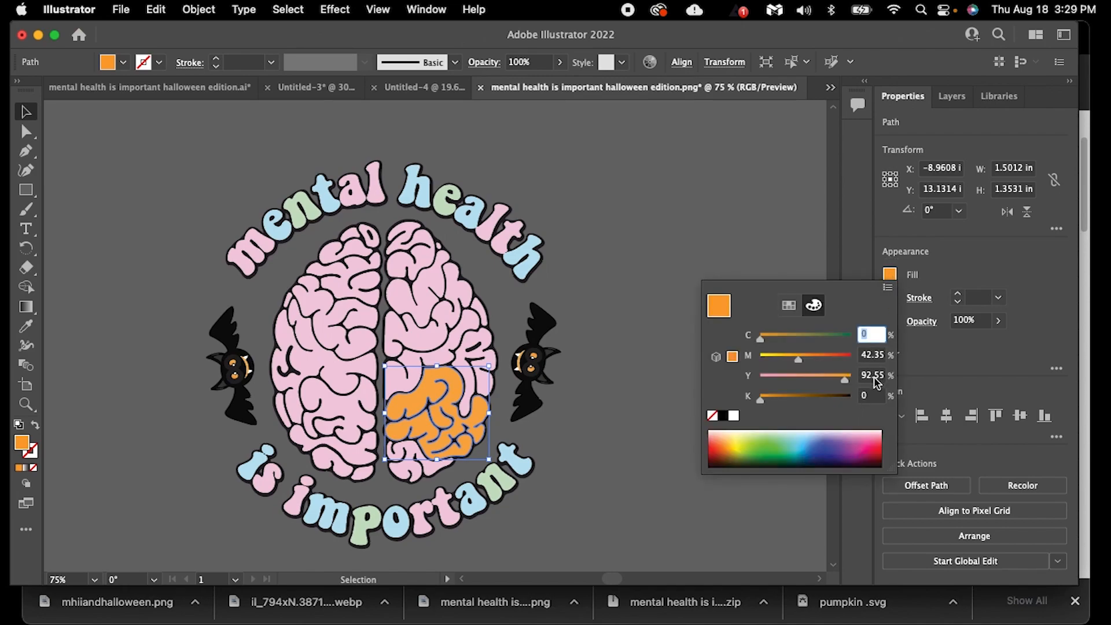
pyautogui.click(640, 349)
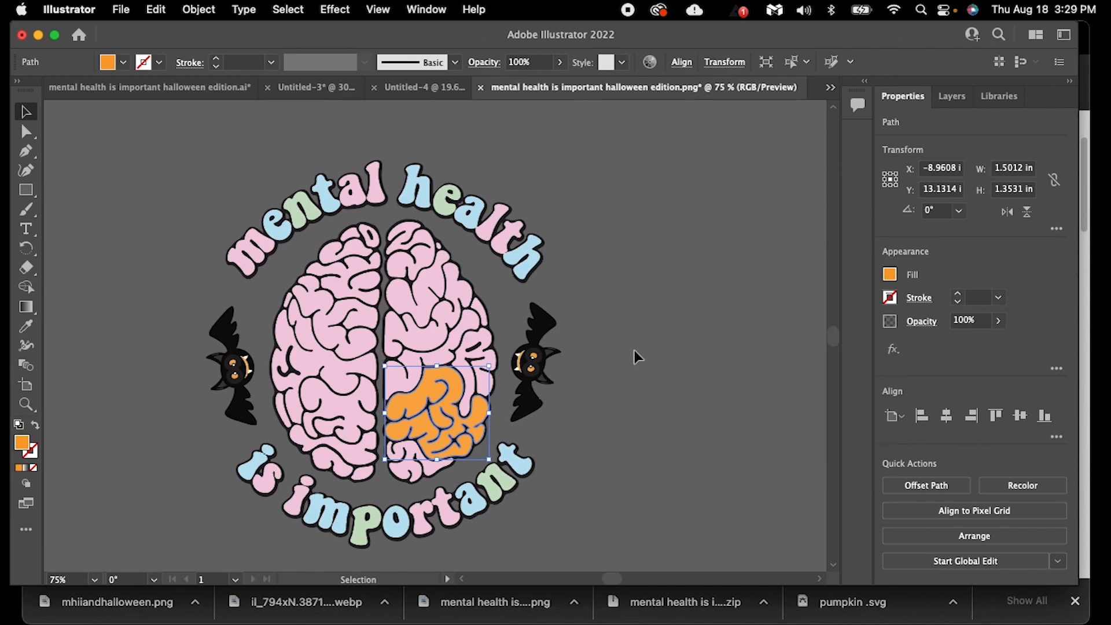
# Fill the letter "m" in "mental" with orange using C 0, M 42.55, Y 92.55, K 0.
pyautogui.click(265, 246)
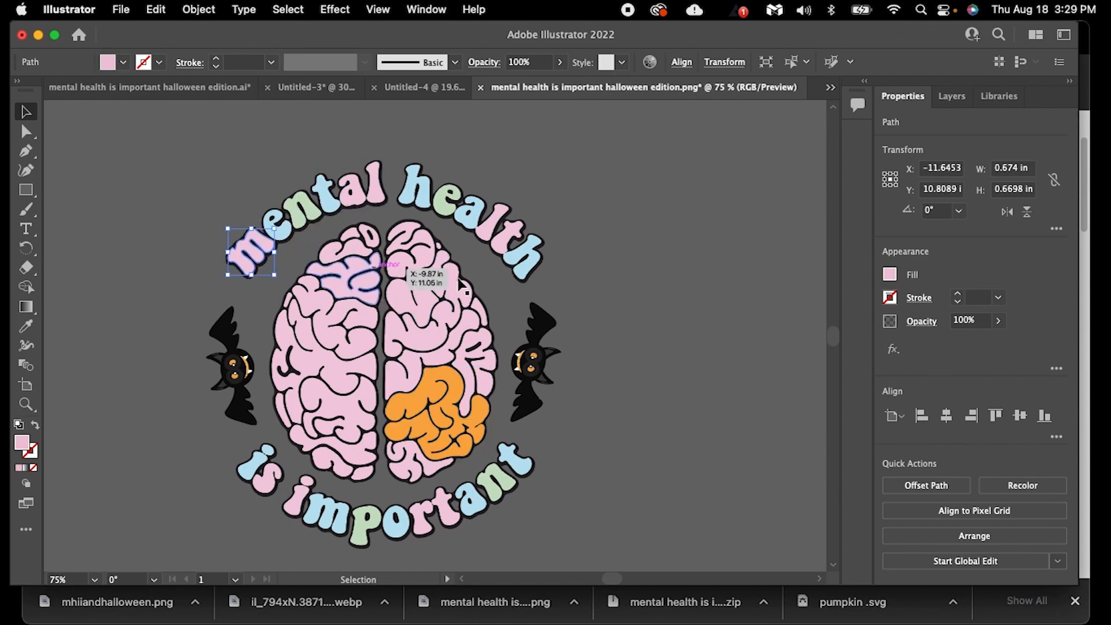
pyautogui.click(889, 275)
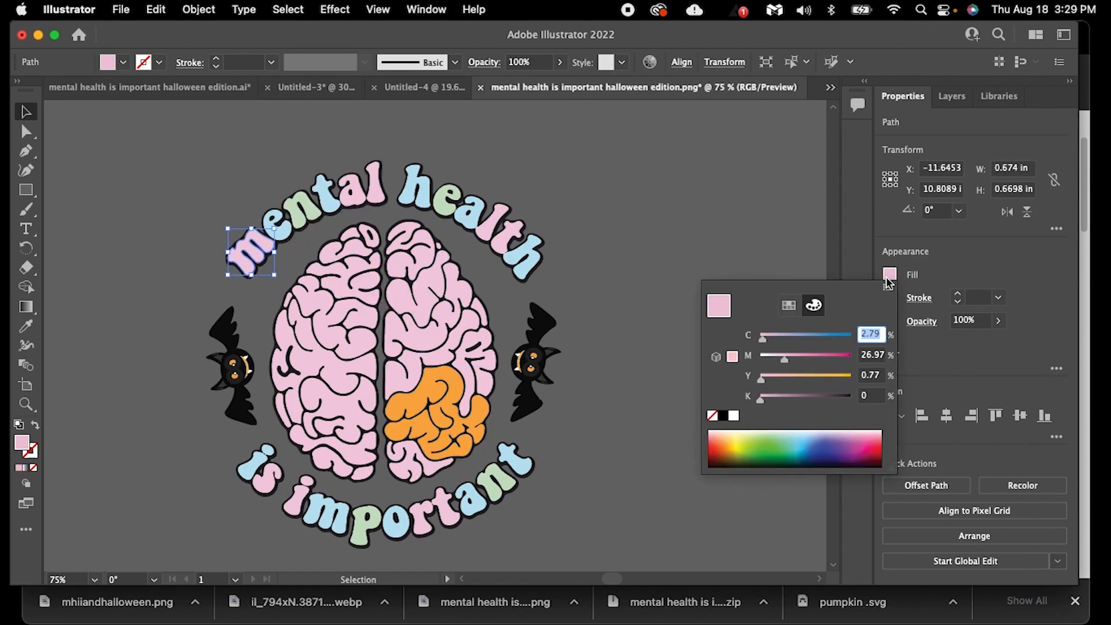
pyautogui.write('0')
pyautogui.click(876, 358)
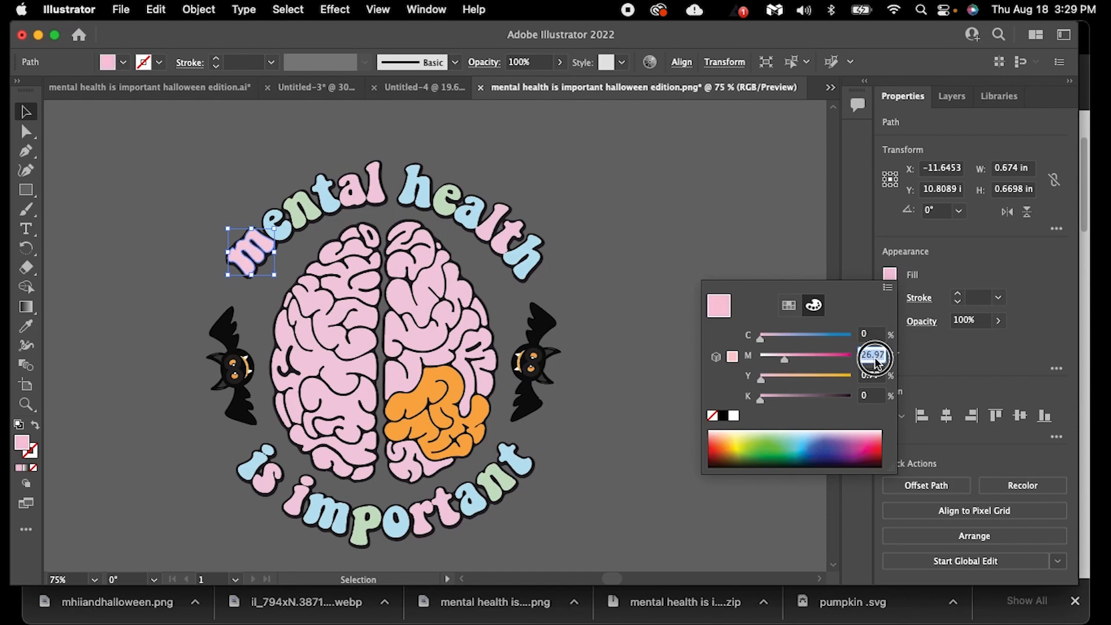
pyautogui.write('42.55')
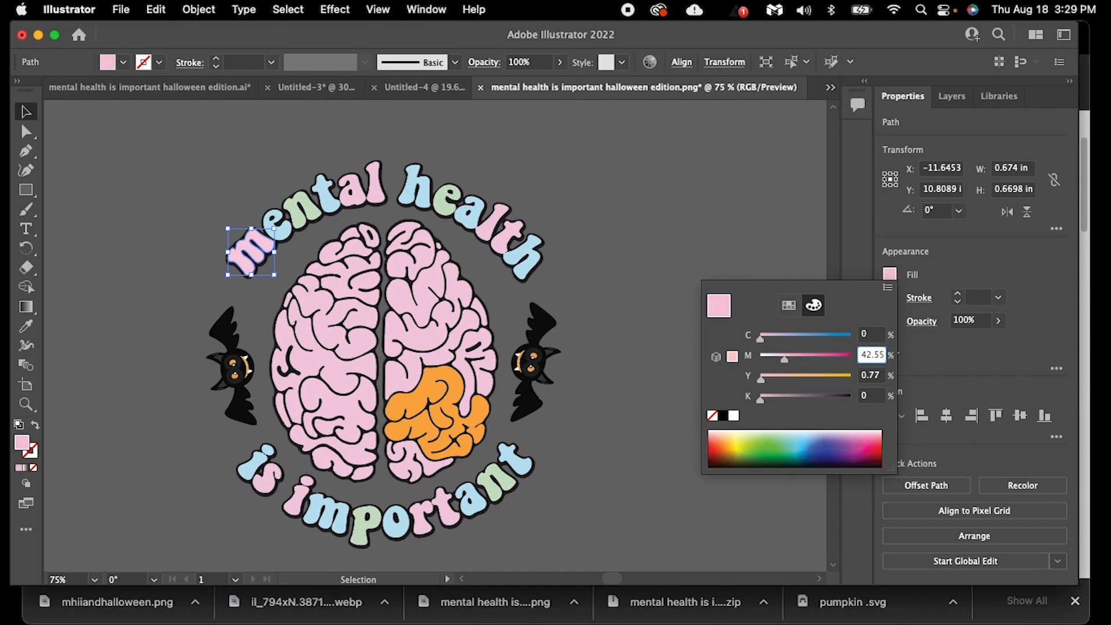
pyautogui.click(868, 376)
pyautogui.write('92')
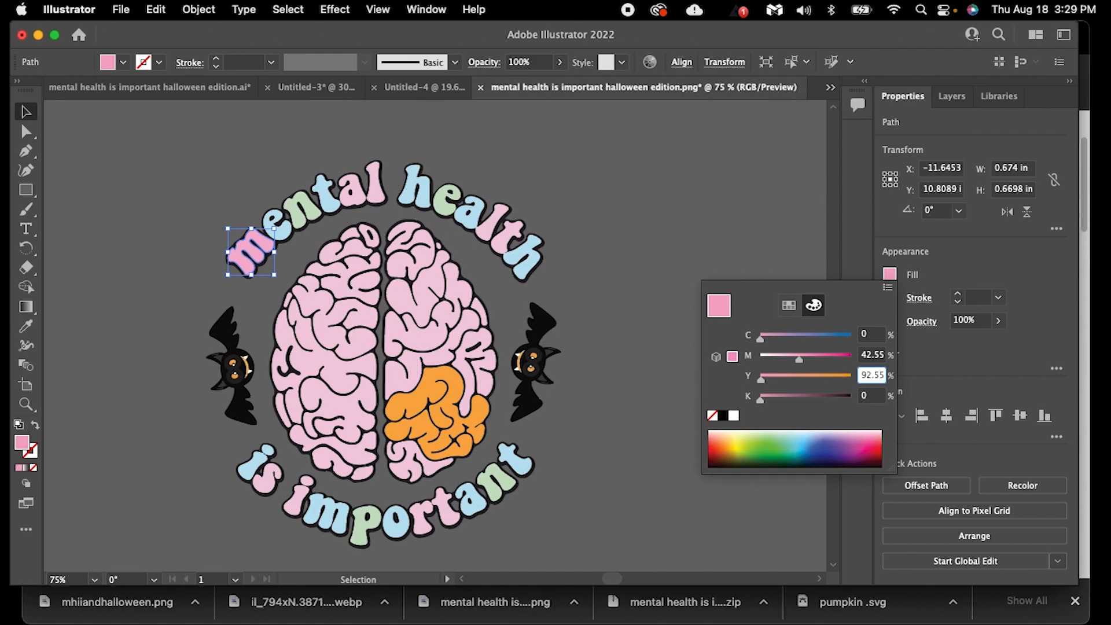
pyautogui.write('.55')
pyautogui.press('Return')
pyautogui.click(748, 338)
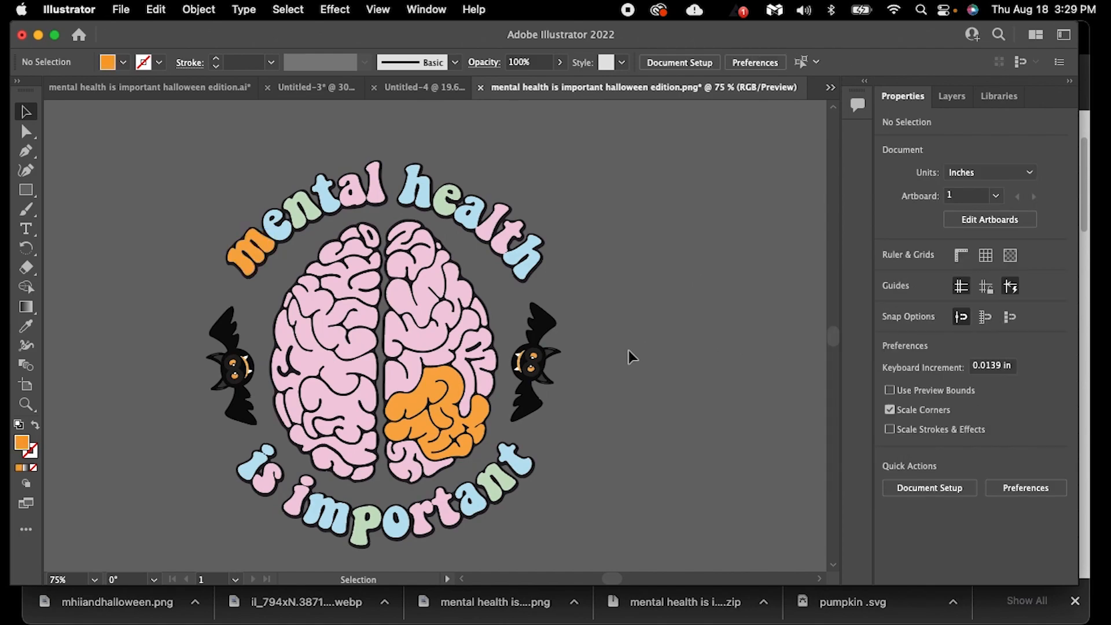
# Compare the fills of the orange brain section and the "m" in "mental", and bring up the finished orange version.
pyautogui.click(440, 425)
pyautogui.click(889, 277)
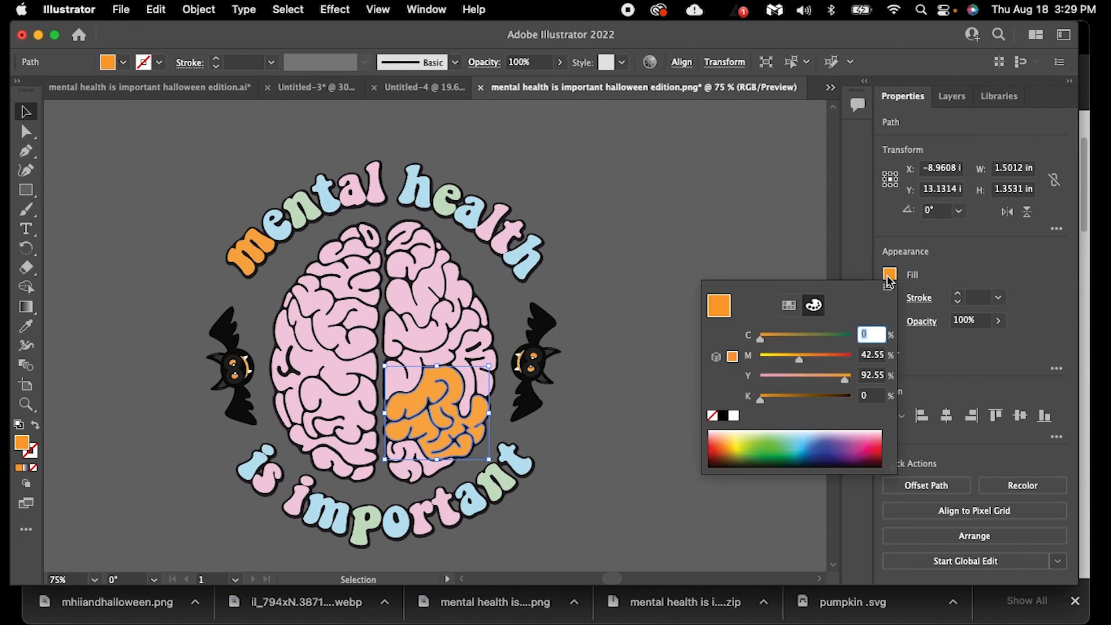
pyautogui.click(681, 248)
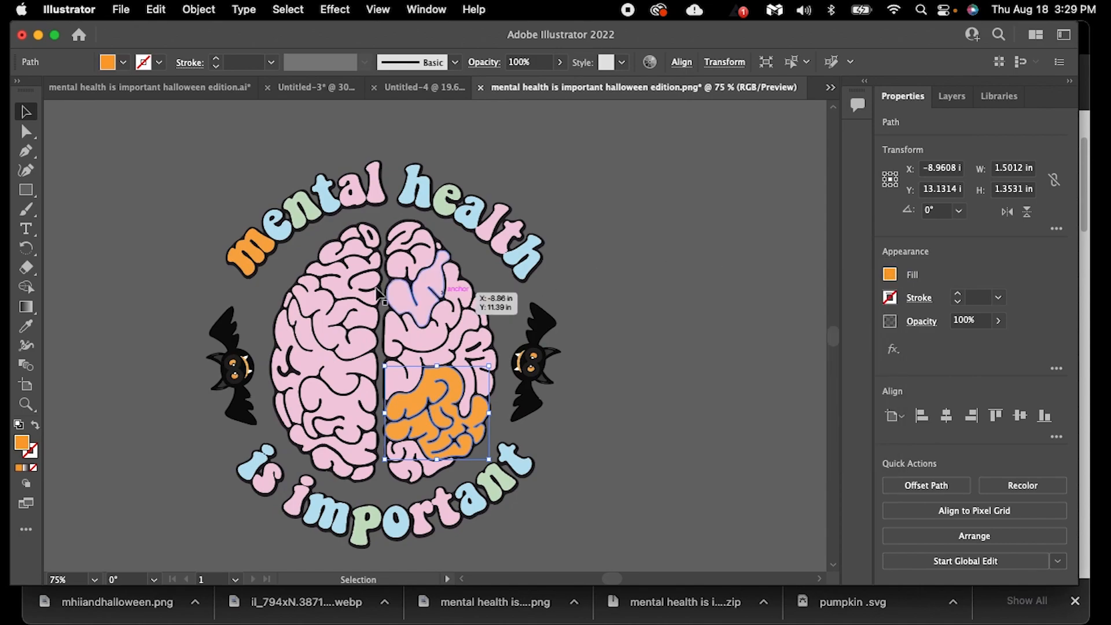
pyautogui.click(253, 238)
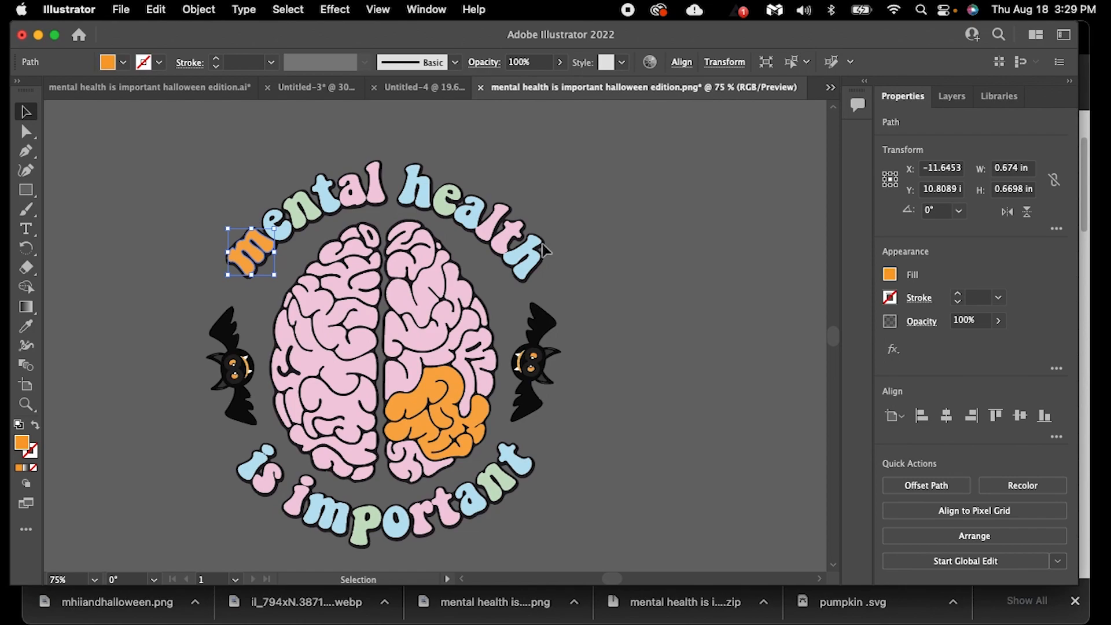
pyautogui.click(123, 85)
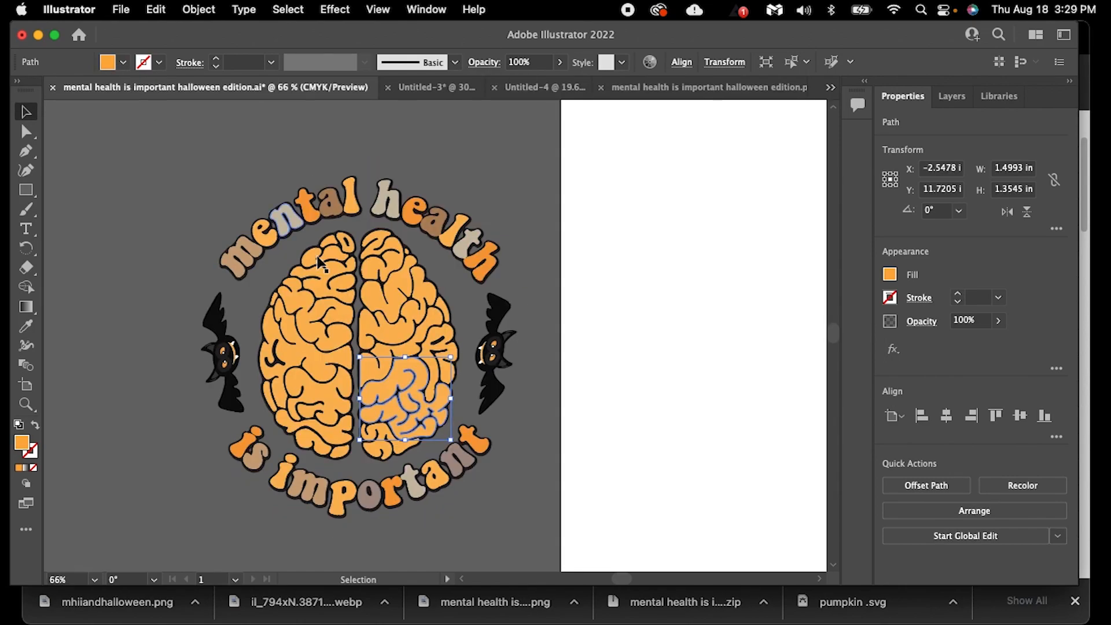
# Inspect the fill swatch of the upper section of the brain's right half in the finished orange version.
pyautogui.click(404, 293)
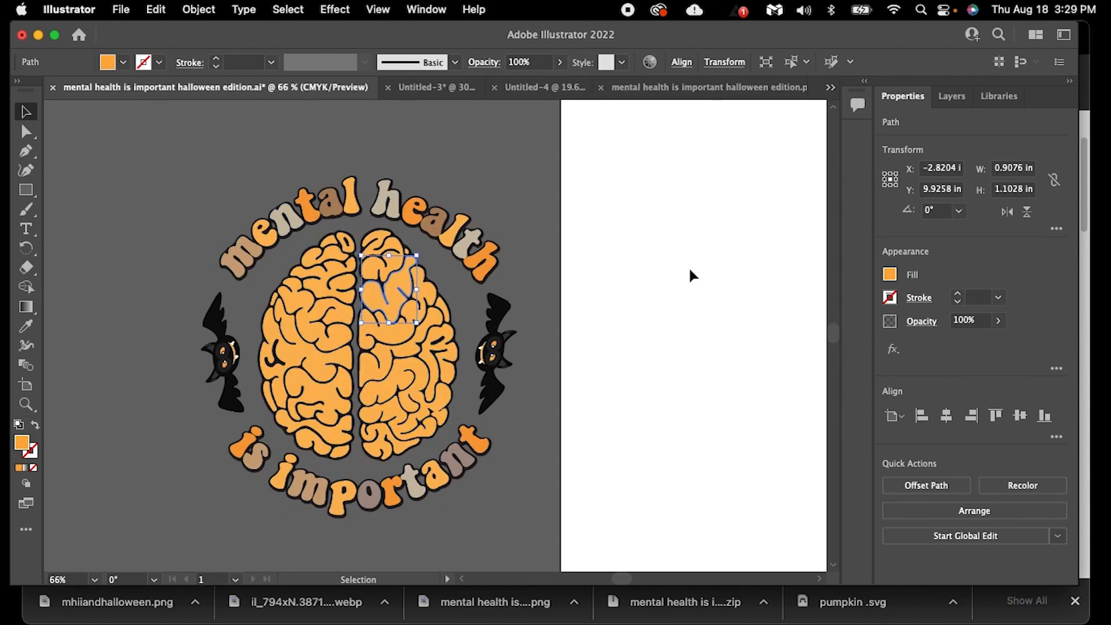
pyautogui.click(889, 277)
pyautogui.click(782, 310)
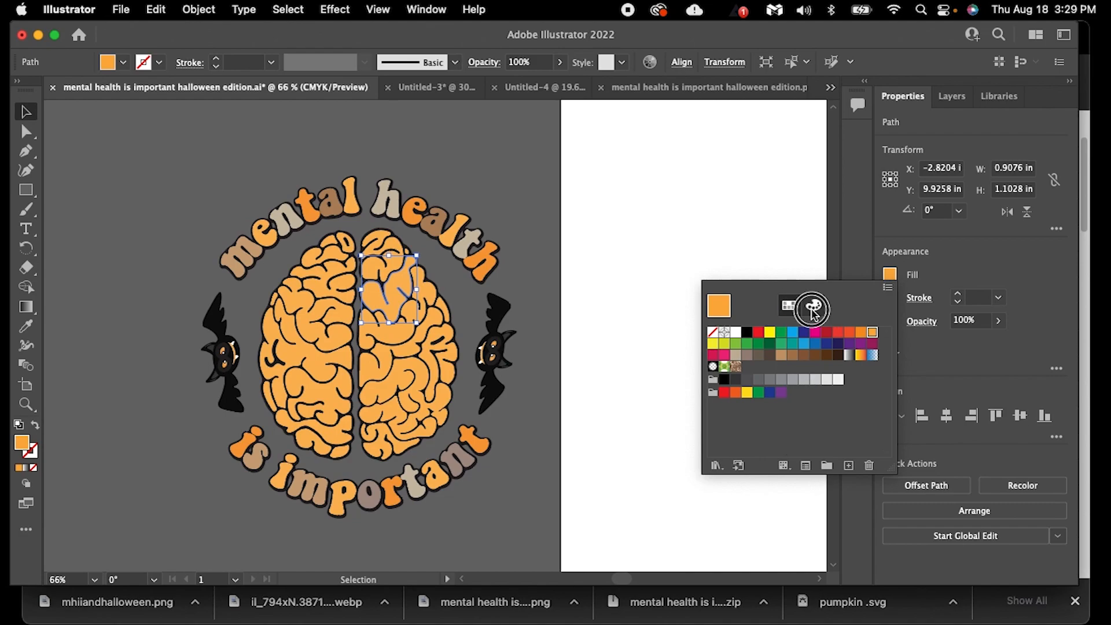
pyautogui.click(813, 305)
pyautogui.click(789, 308)
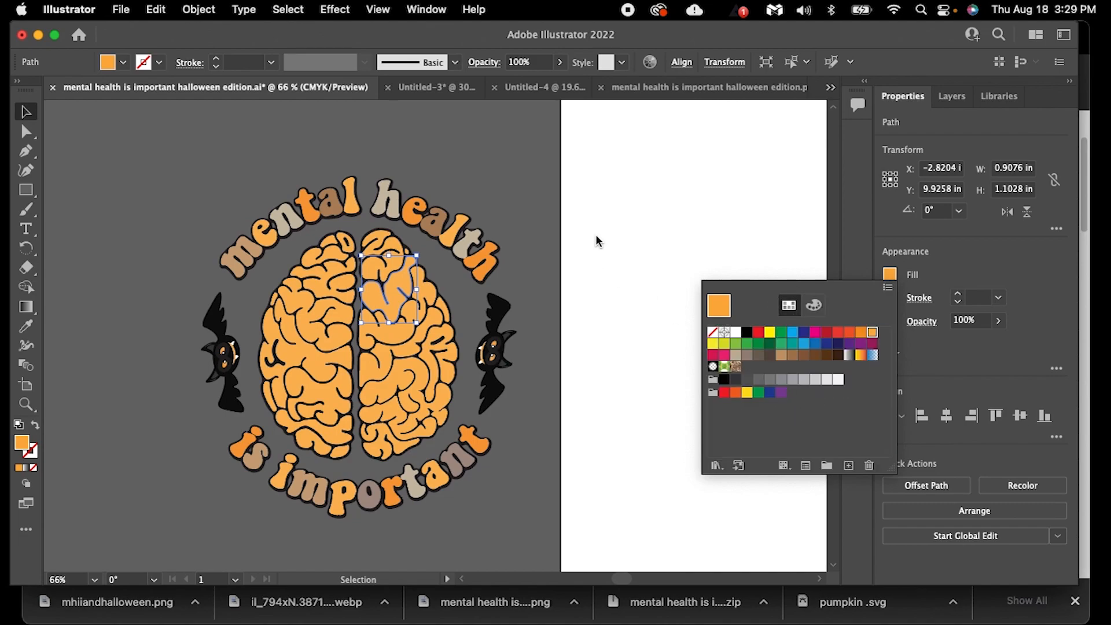
pyautogui.click(701, 90)
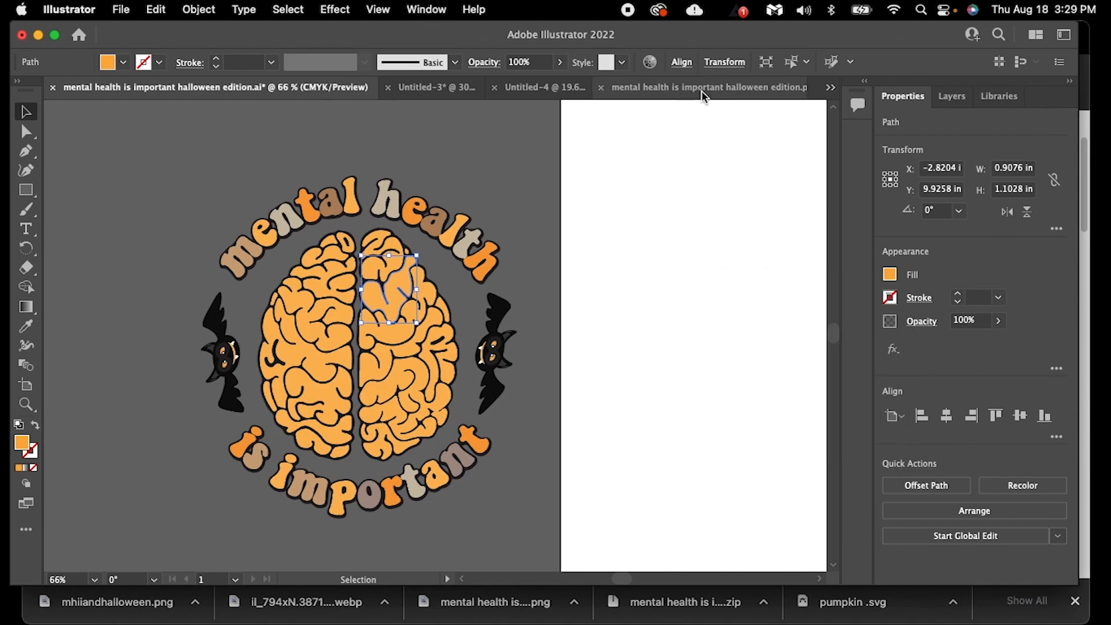
# Compare the pink middle section of the brain's right half in the PNG document with the orange version in the AI document.
pyautogui.click(744, 91)
pyautogui.click(658, 259)
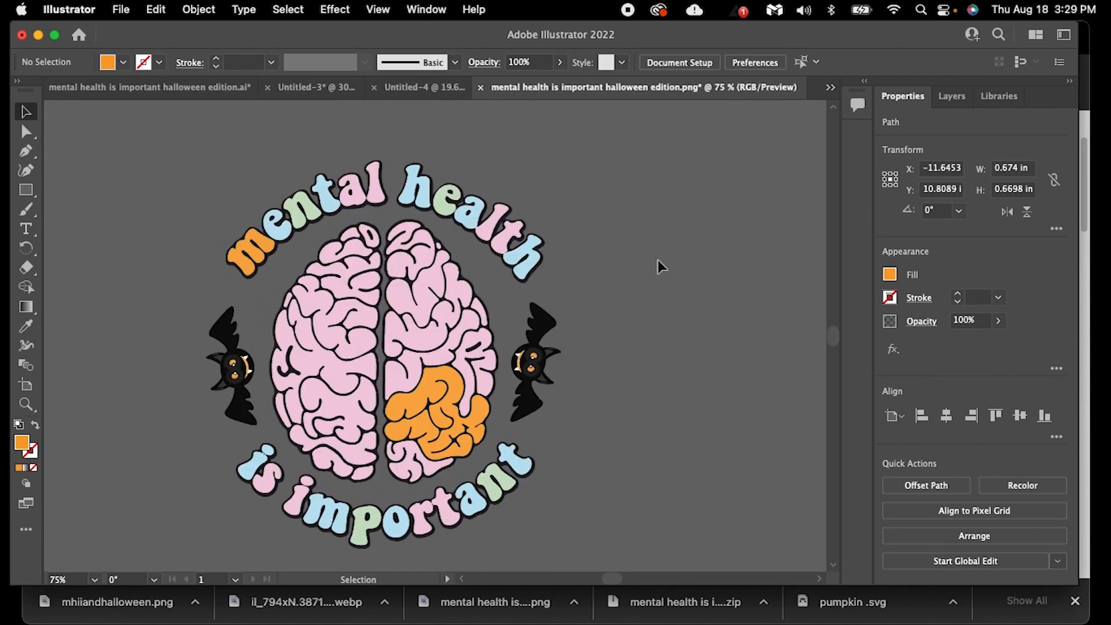
pyautogui.click(439, 318)
pyautogui.click(889, 273)
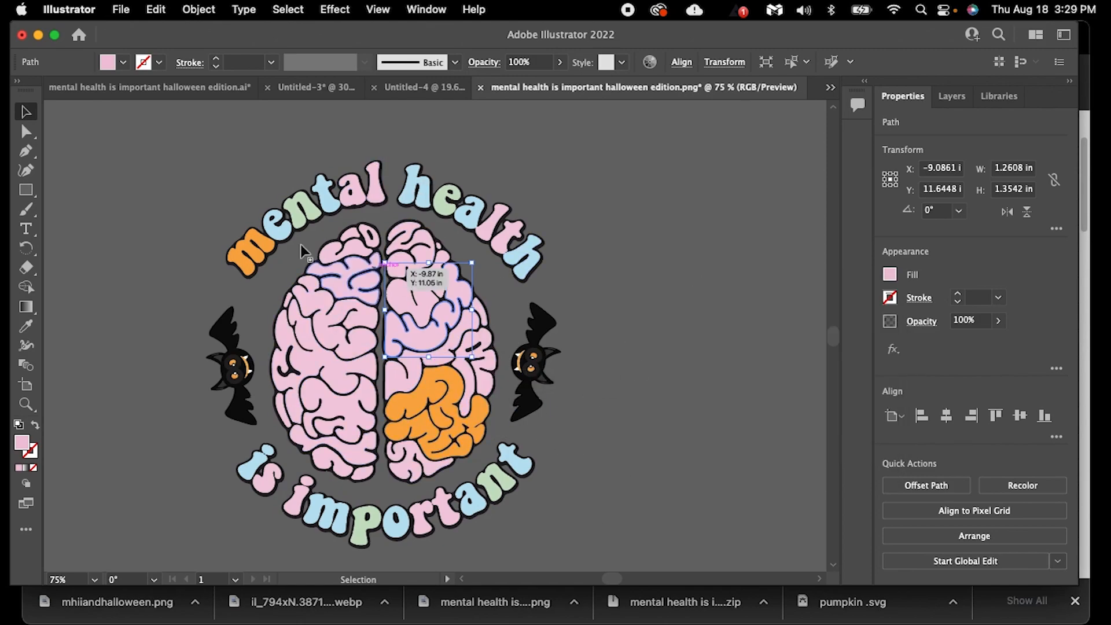
pyautogui.click(139, 88)
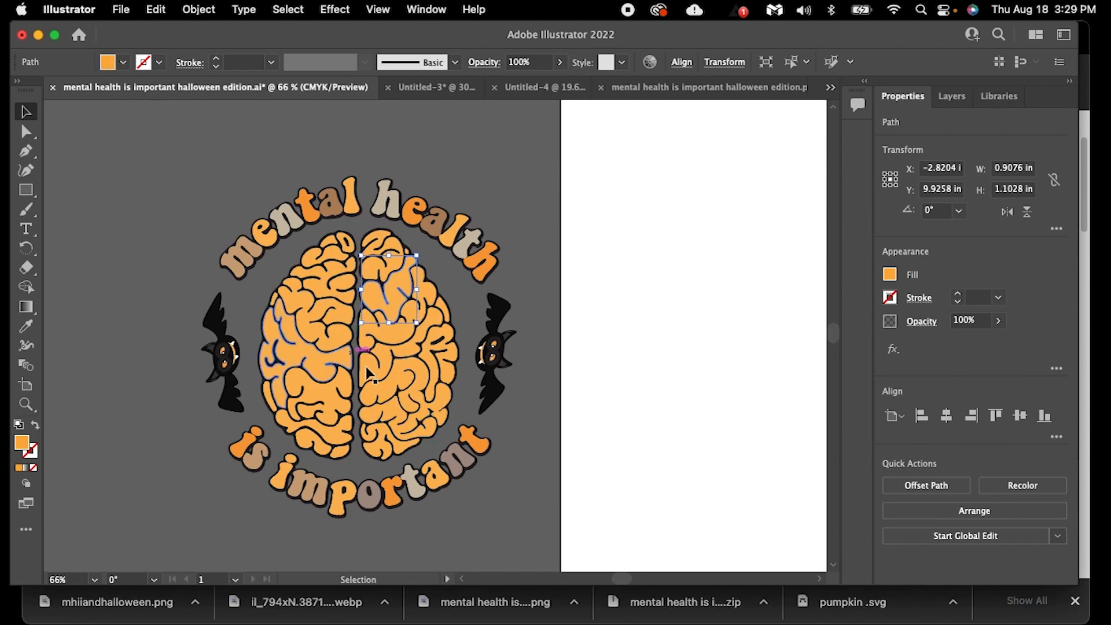
pyautogui.click(695, 88)
pyautogui.click(636, 322)
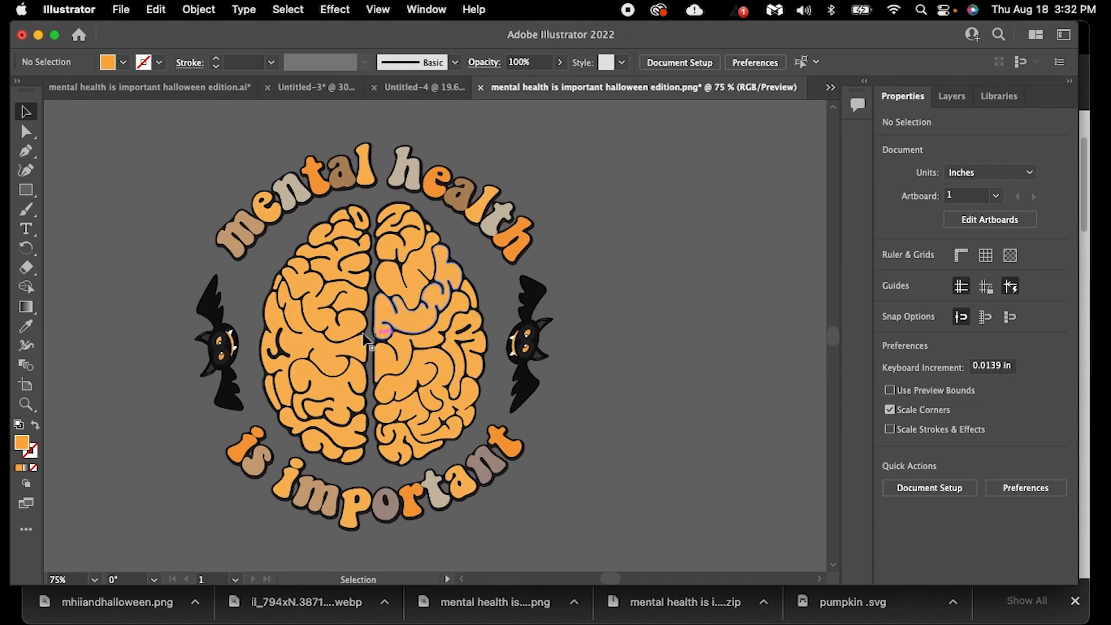
# Move the fully recolored brain and lettering group to the right in the PNG document, leaving it deselected.
pyautogui.moveTo(426, 368); pyautogui.dragTo(464, 354)
pyautogui.click(602, 379)
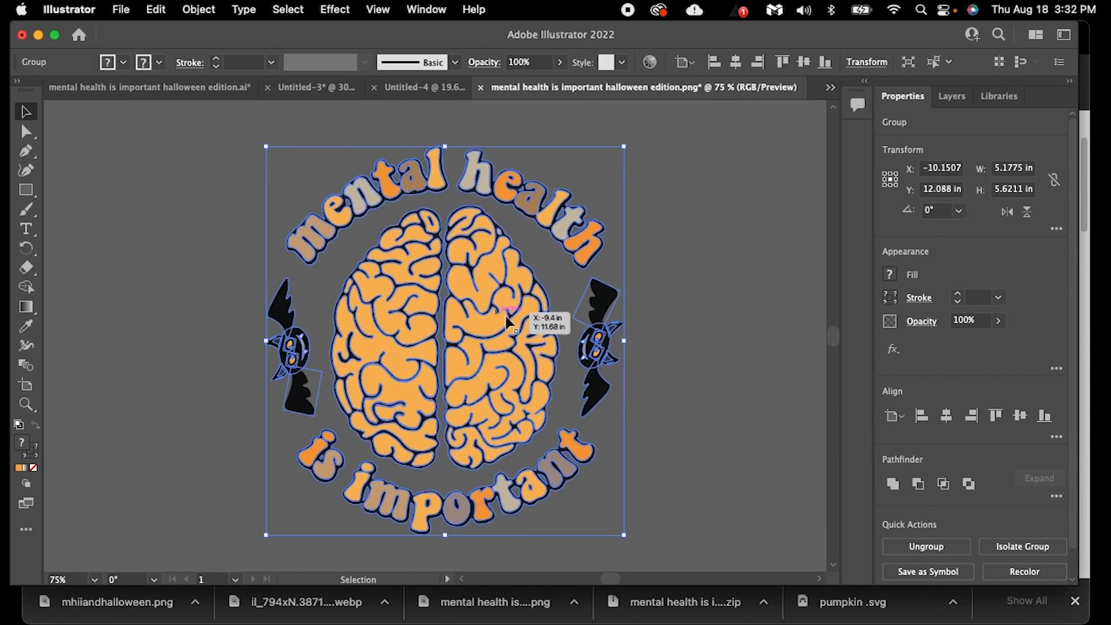
pyautogui.click(682, 288)
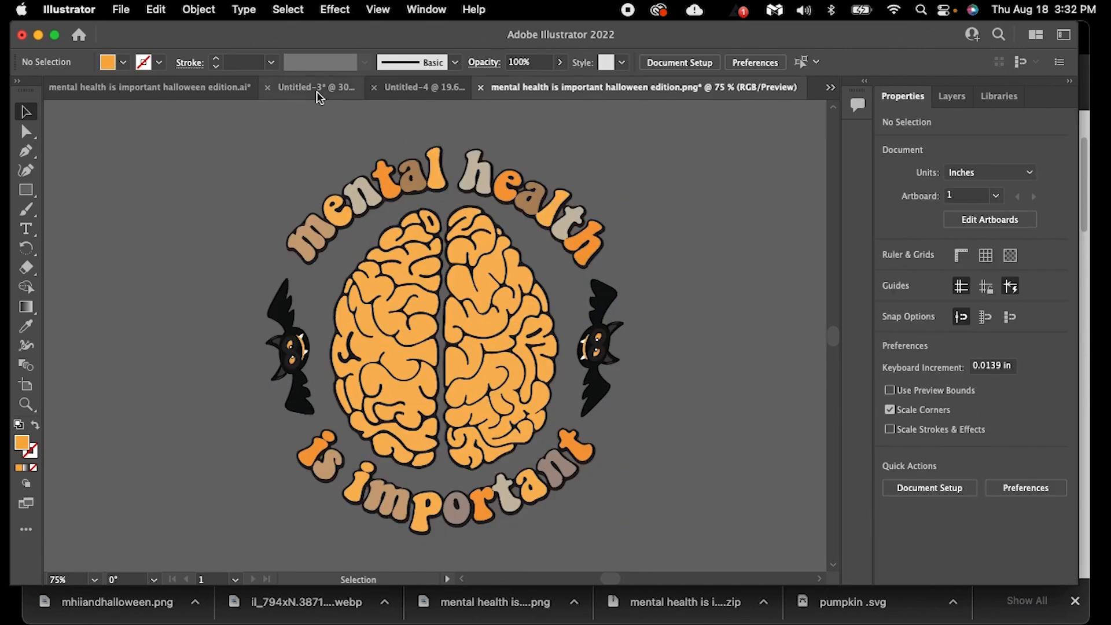
# View the pastel original and the orange version in the Untitled-3 document at 55% zoom, and return to the PNG document.
pyautogui.click(345, 90)
pyautogui.click(59, 579)
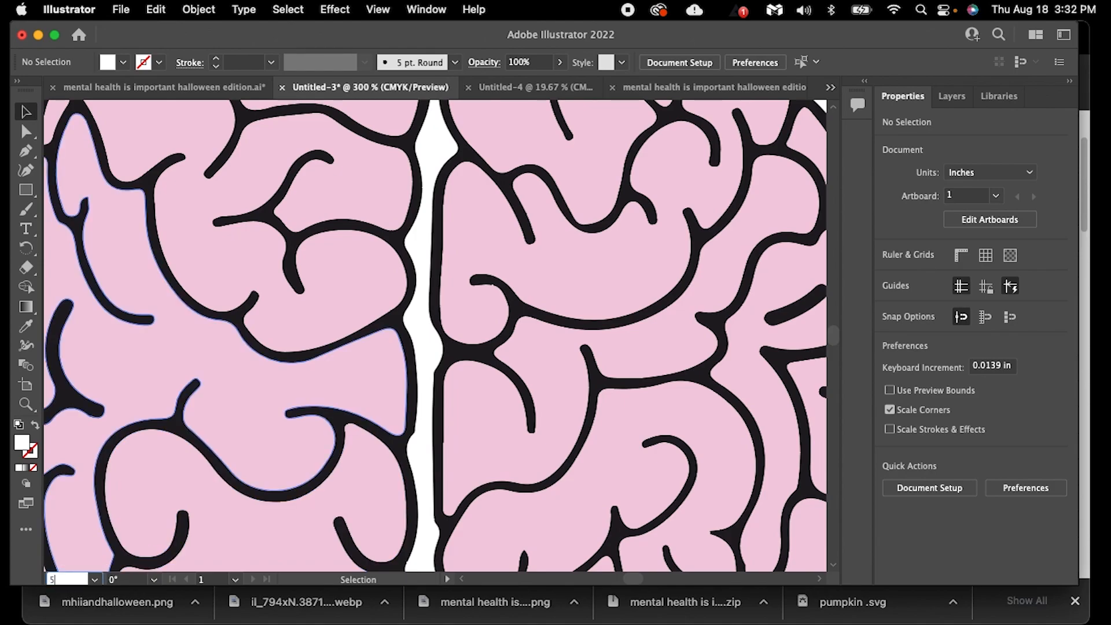
pyautogui.write('55')
pyautogui.press('Return')
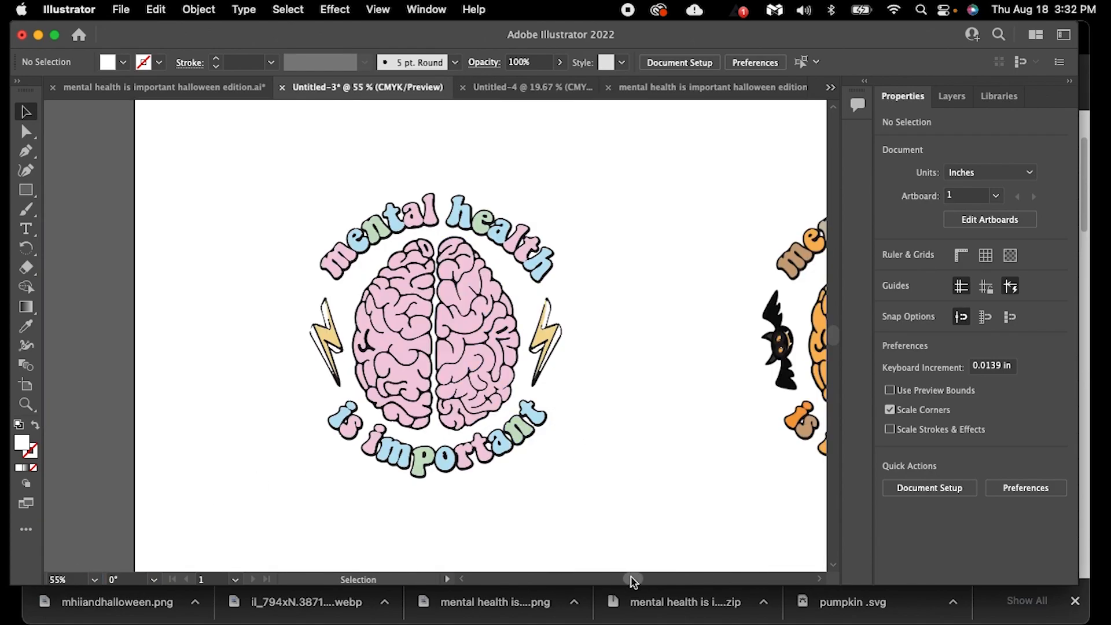
pyautogui.moveTo(630, 577); pyautogui.dragTo(640, 575)
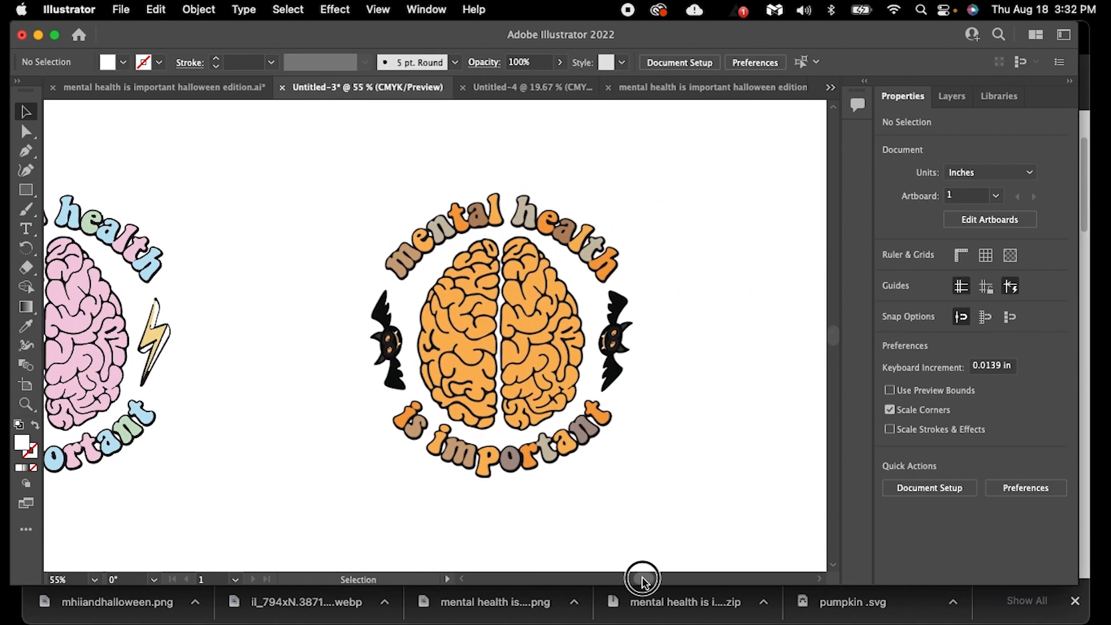
pyautogui.click(664, 92)
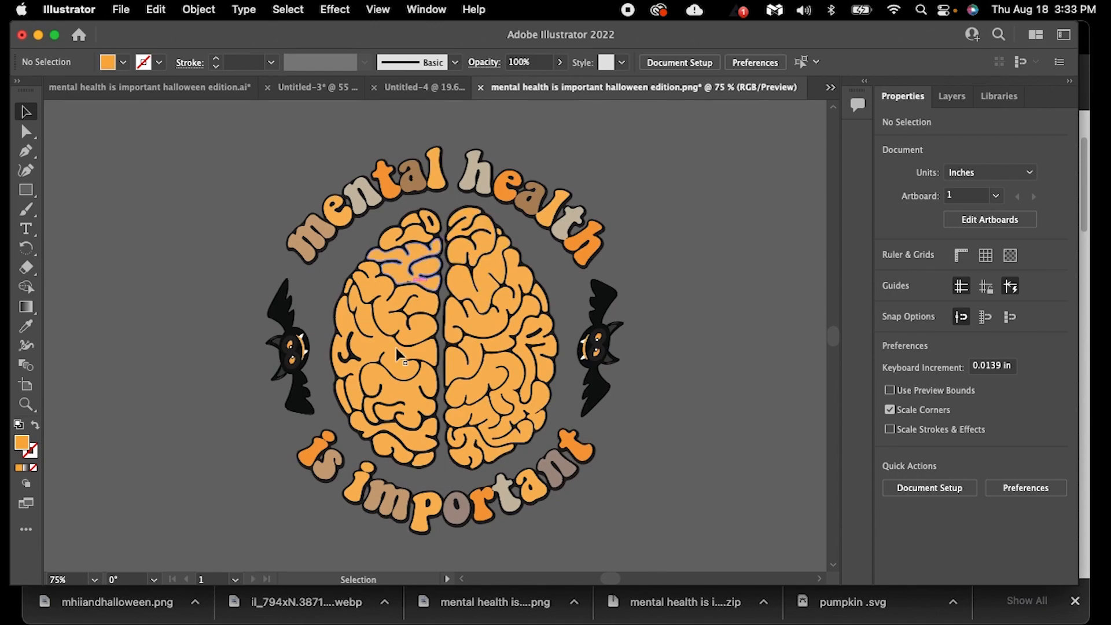
# Check the grouping of the recolored artwork and look through the other open documents, returning to the PNG document.
pyautogui.click(398, 370)
pyautogui.click(702, 366)
pyautogui.click(518, 362)
pyautogui.click(667, 356)
pyautogui.click(414, 88)
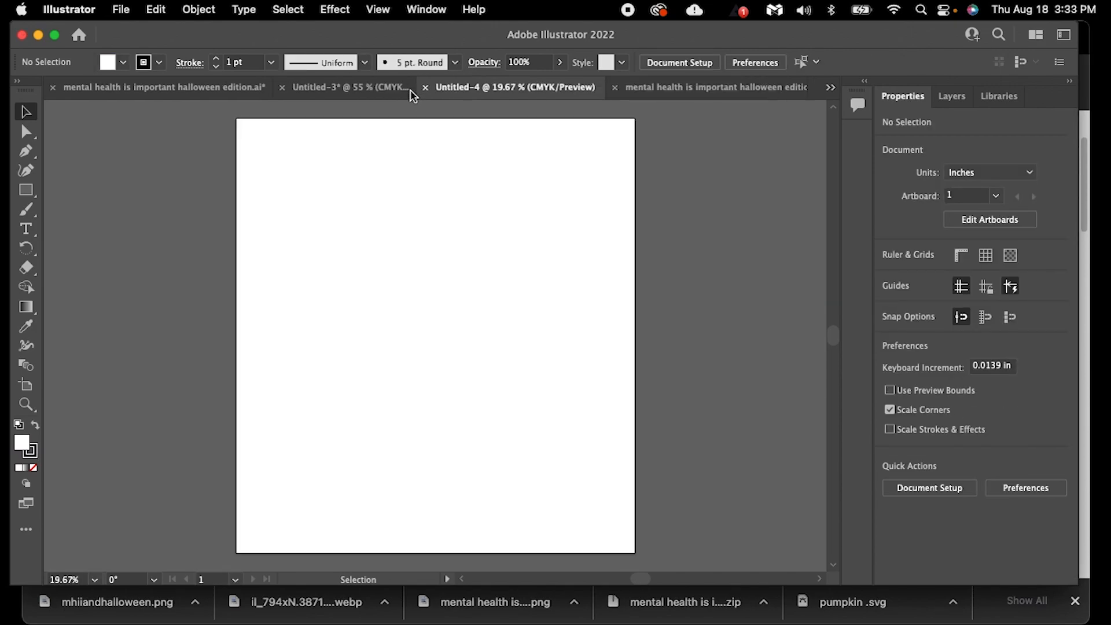
pyautogui.click(322, 90)
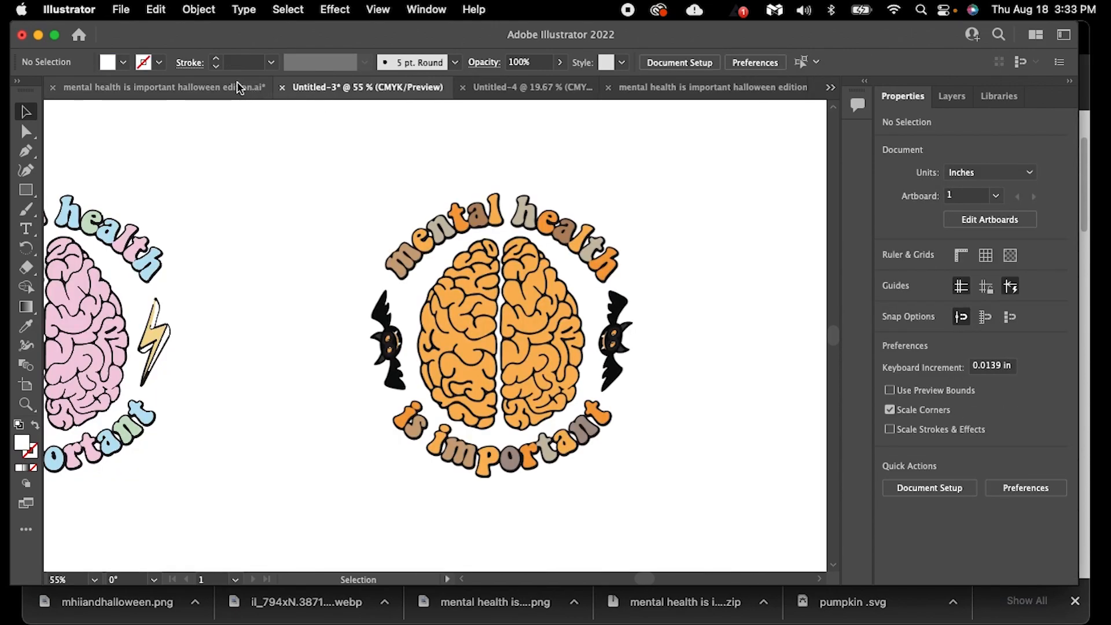
pyautogui.click(223, 90)
pyautogui.click(686, 94)
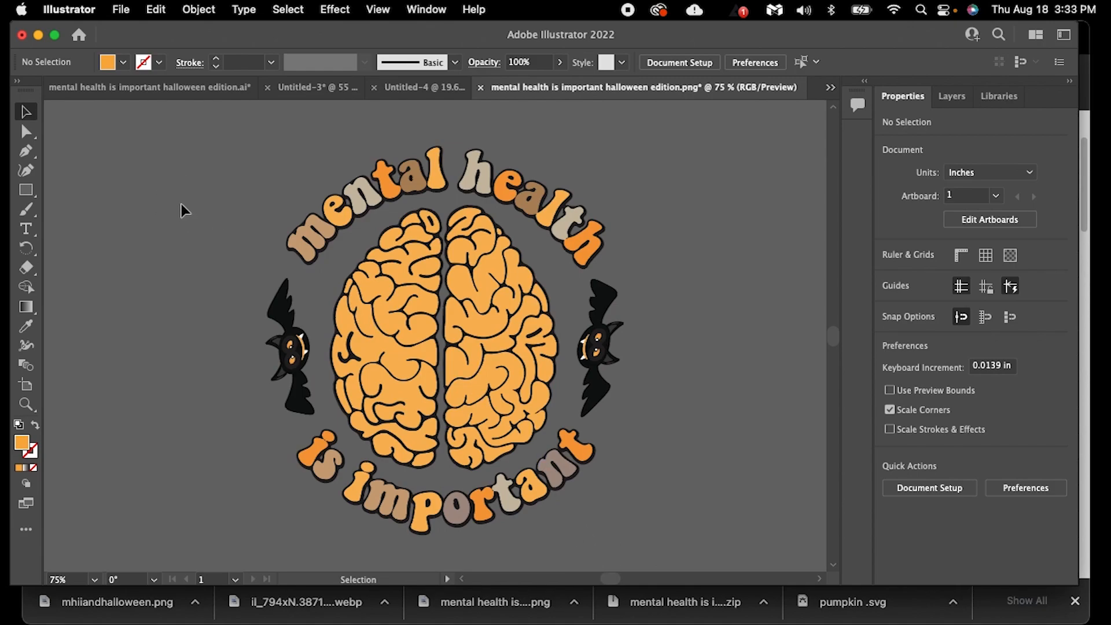
# Set up a PNG export of the recolored design to the Downloads folder, named "mhii halloween yt video".
pyautogui.click(119, 10)
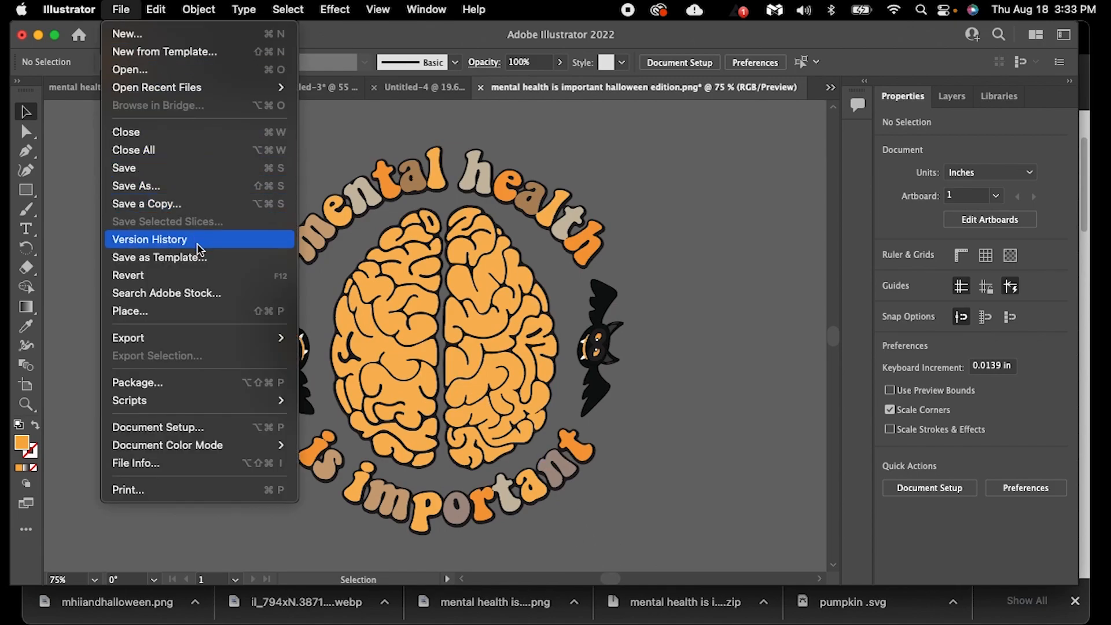
pyautogui.moveTo(185, 335)
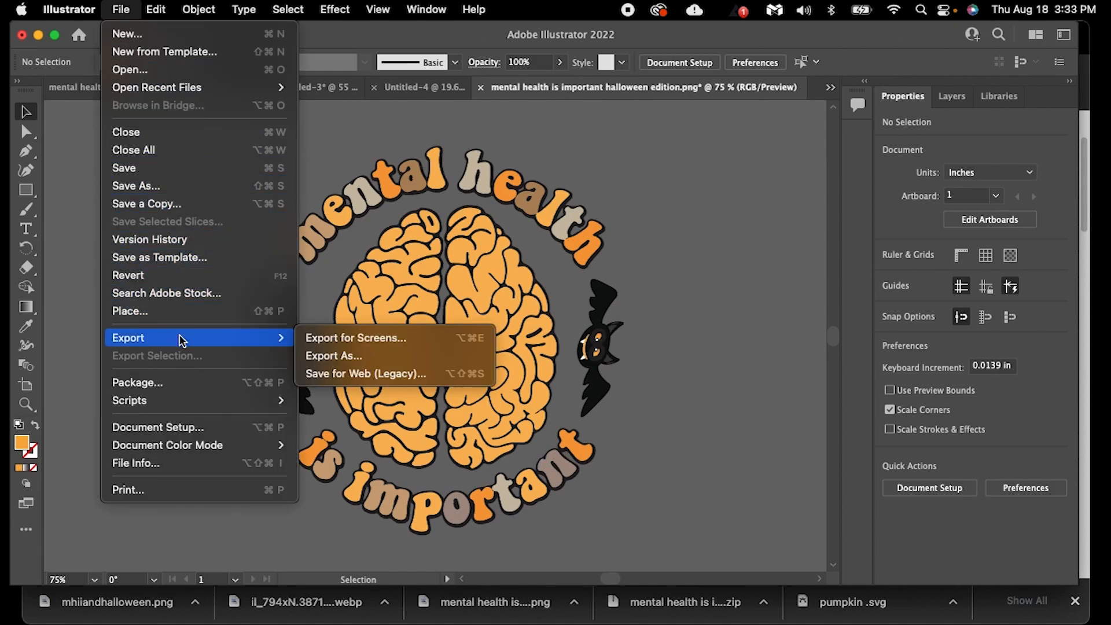
pyautogui.click(342, 354)
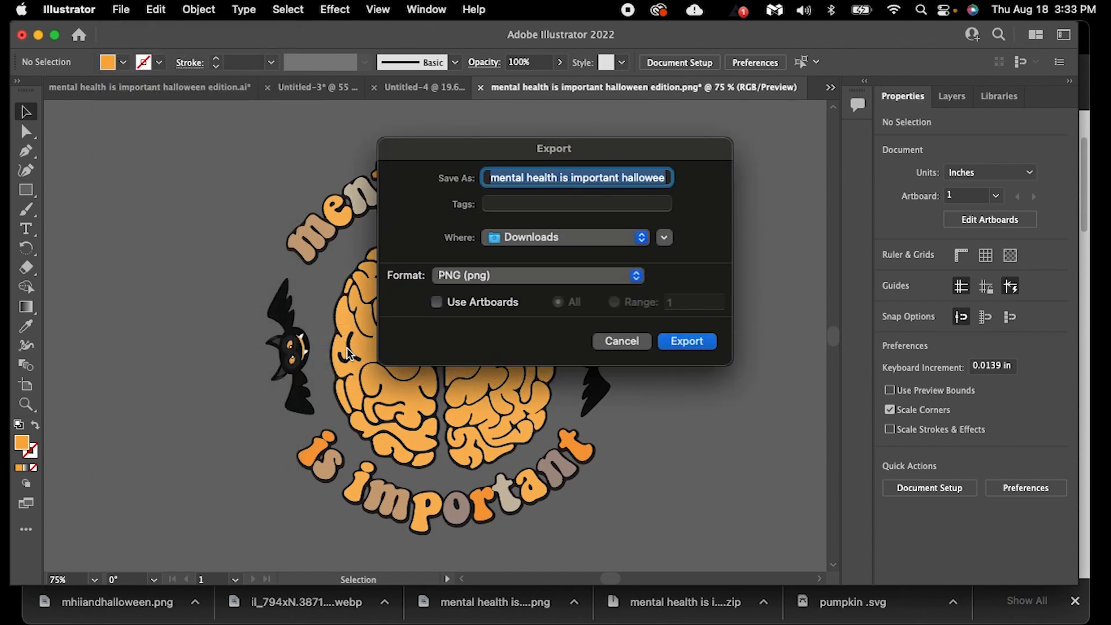
pyautogui.tripleClick(592, 175)
pyautogui.write('mh')
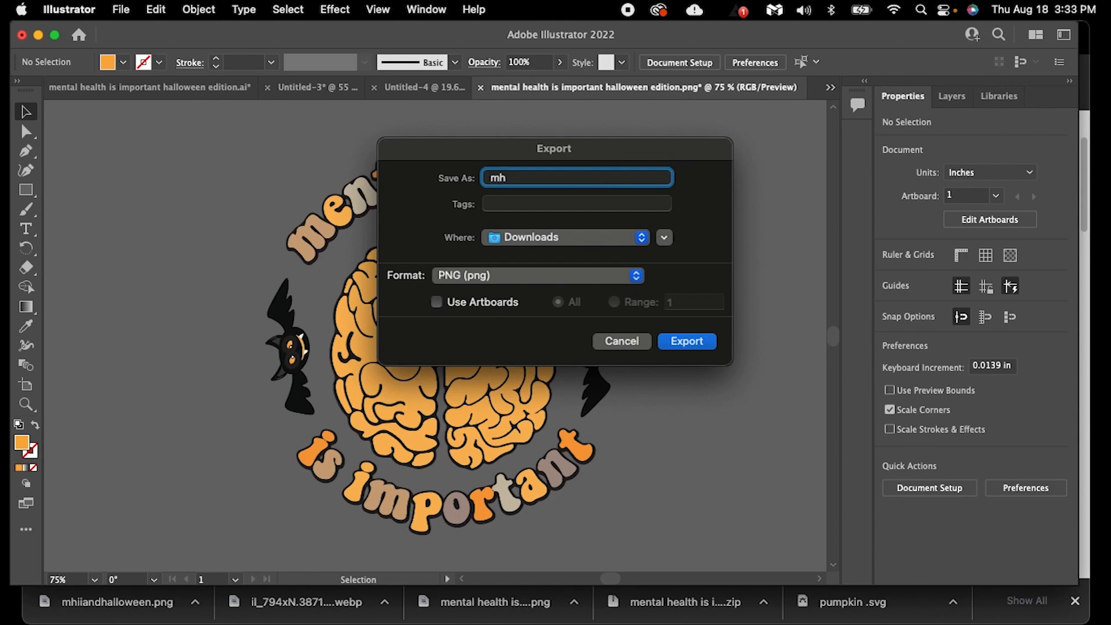
pyautogui.write('ii halloween yt video')
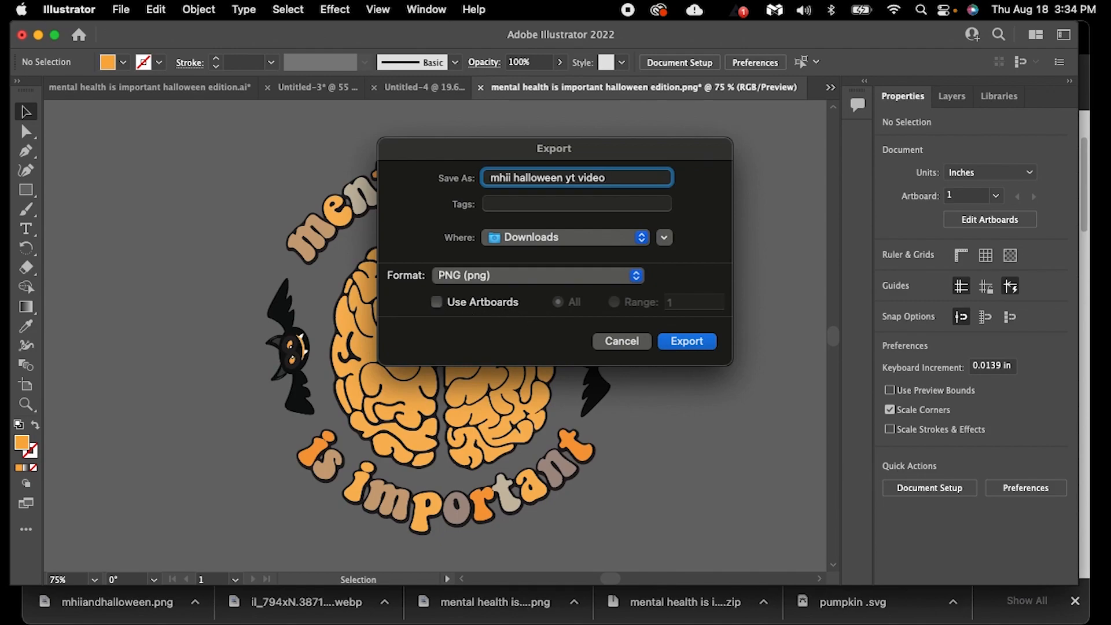
pyautogui.moveTo(1110, 49); pyautogui.dragTo(445, 240)
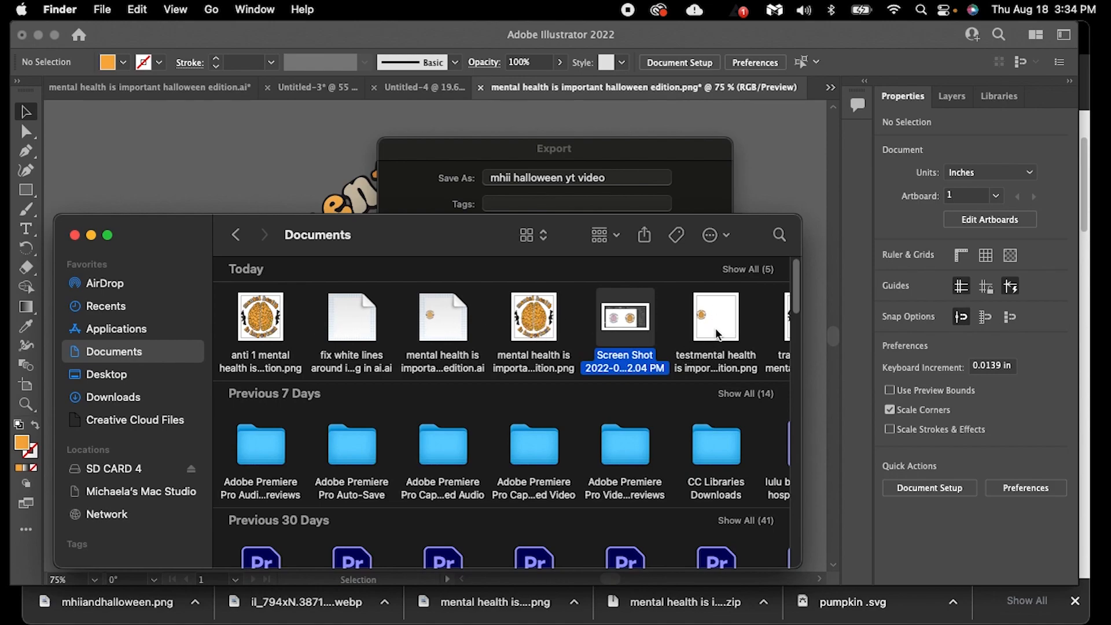
pyautogui.moveTo(337, 238); pyautogui.dragTo(1110, 272)
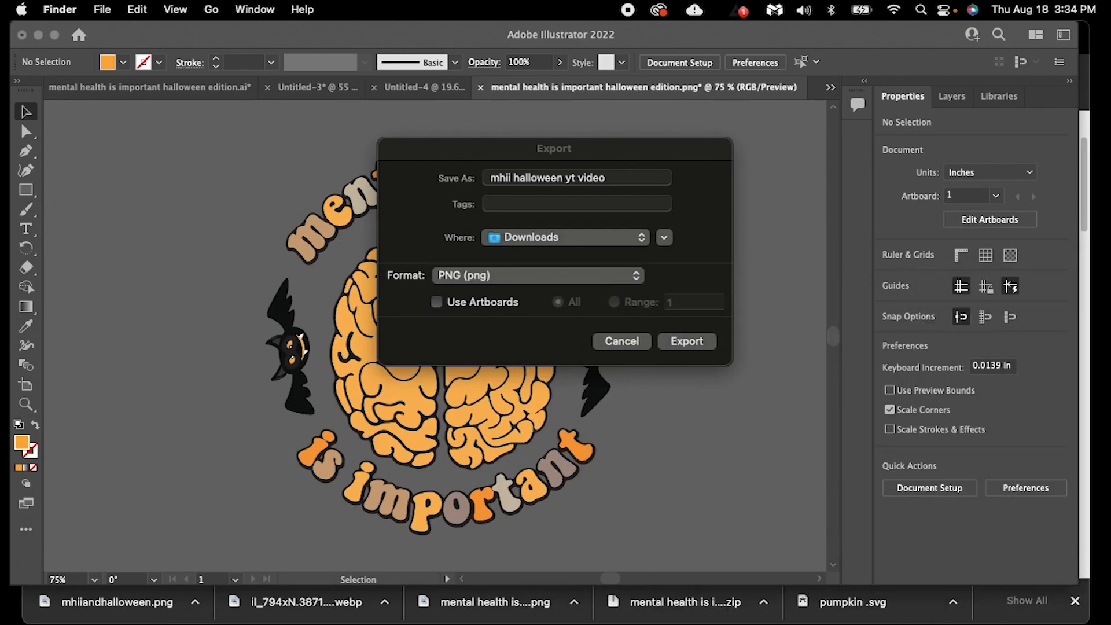
pyautogui.click(689, 150)
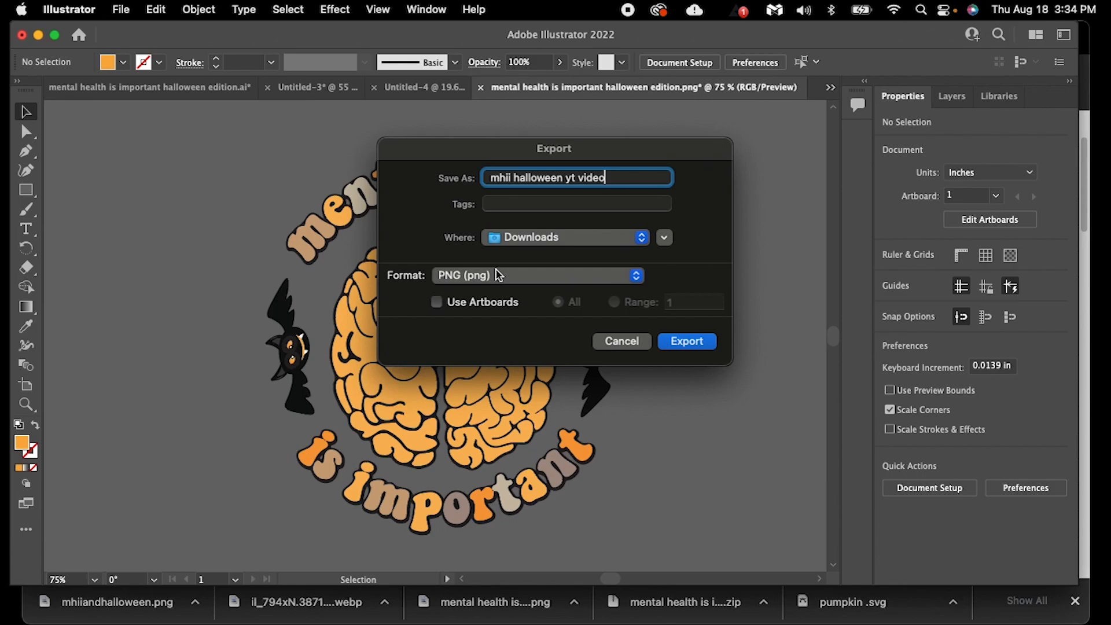
# Export the PNG with anti-aliasing set to None.
pyautogui.click(676, 341)
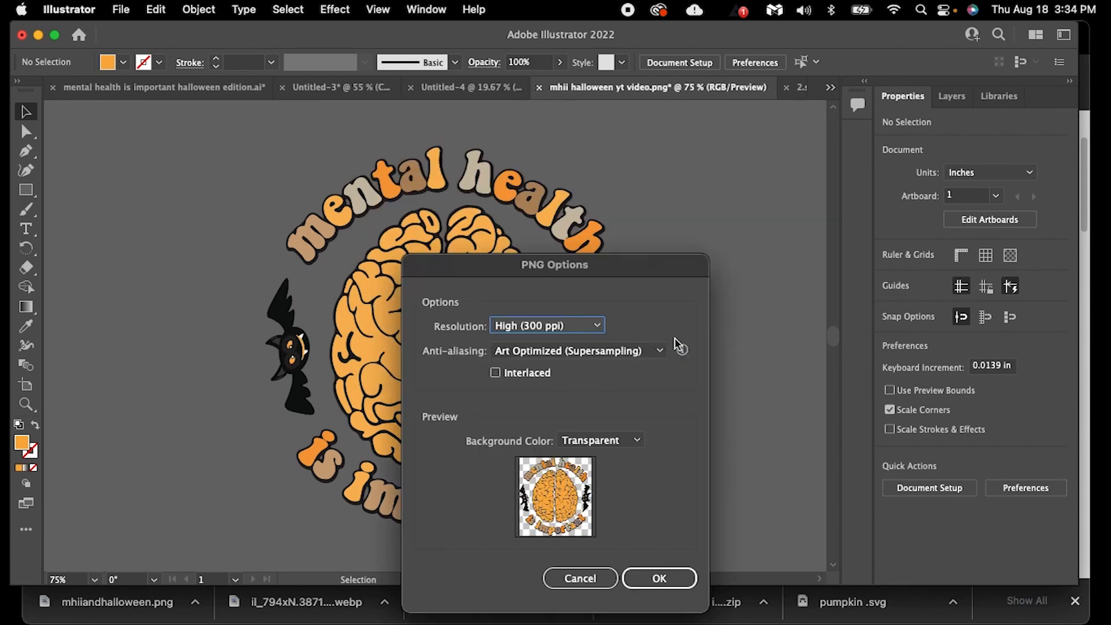
pyautogui.click(652, 351)
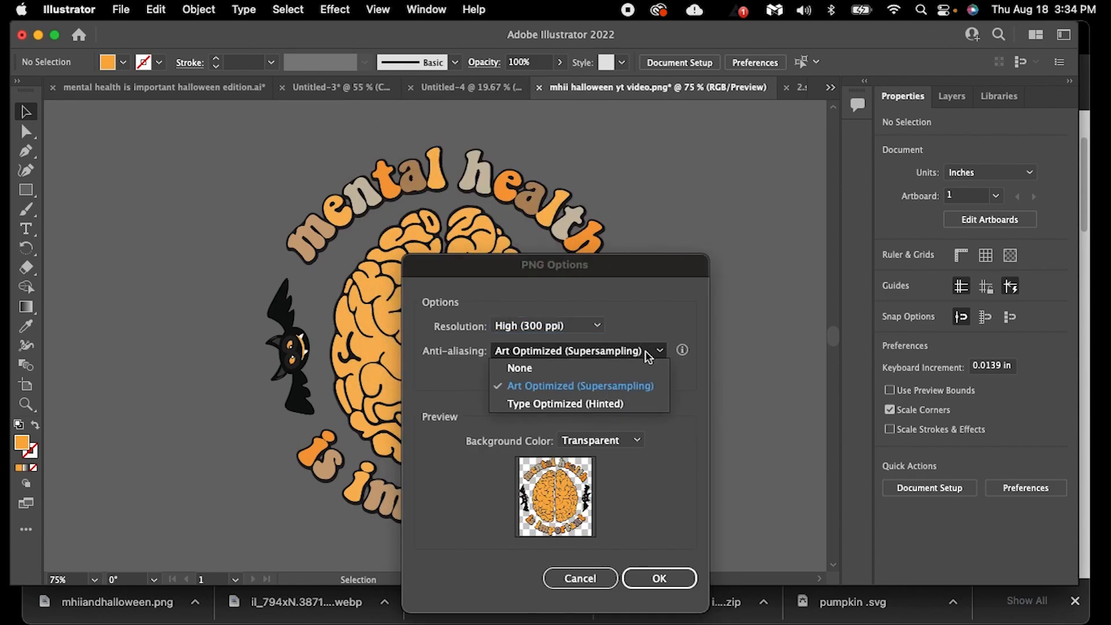
pyautogui.click(538, 366)
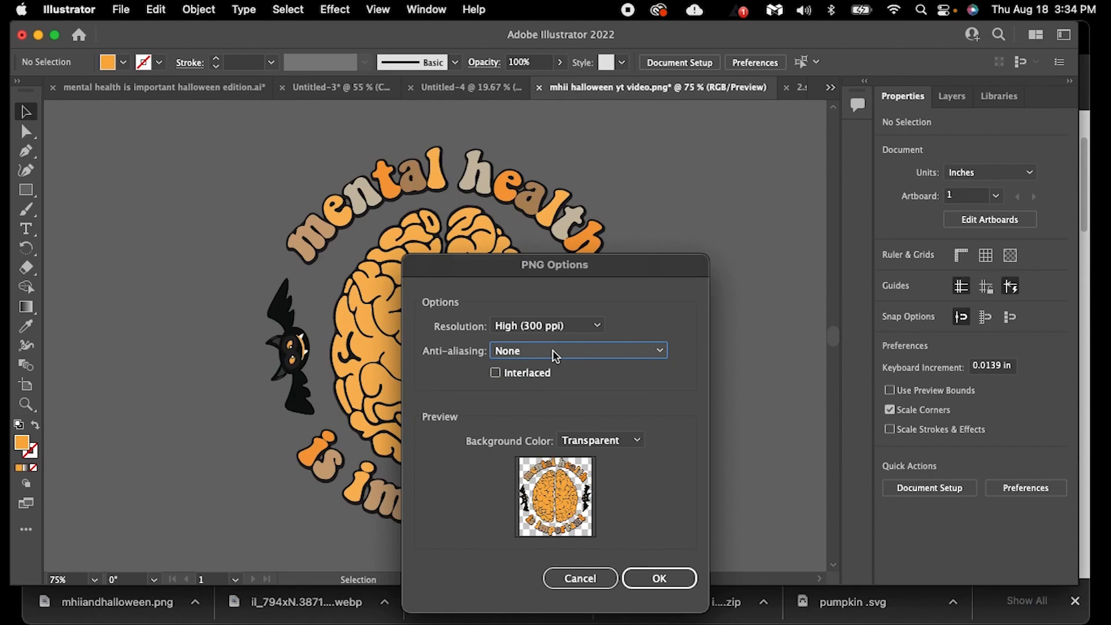
pyautogui.click(672, 577)
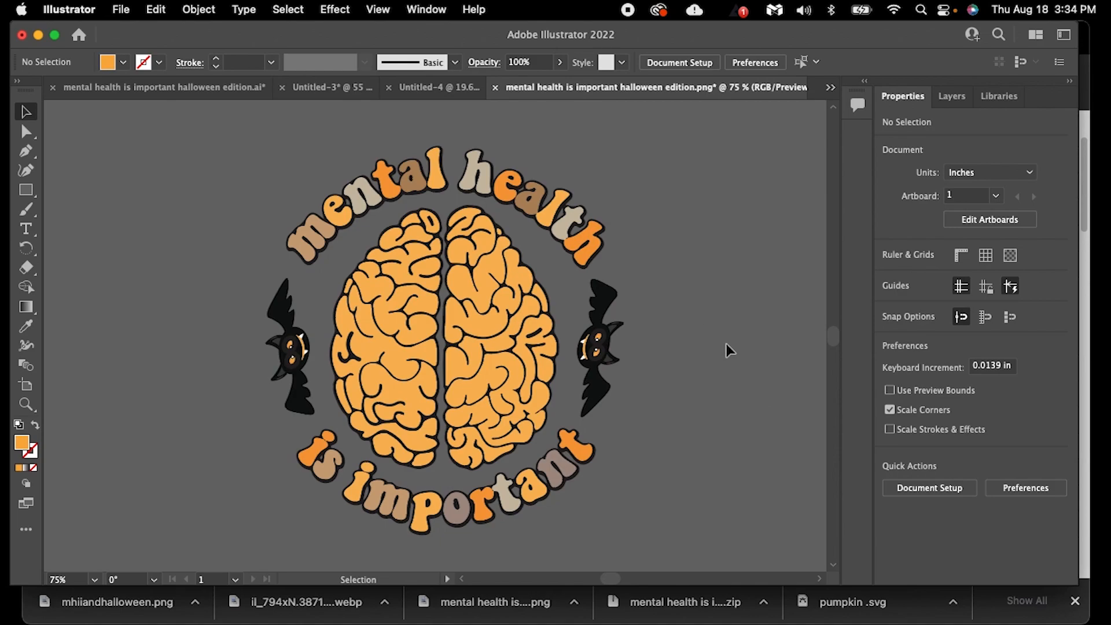
# Open the exported "mhii halloween yt video.png" from the Downloads folder.
pyautogui.click(124, 10)
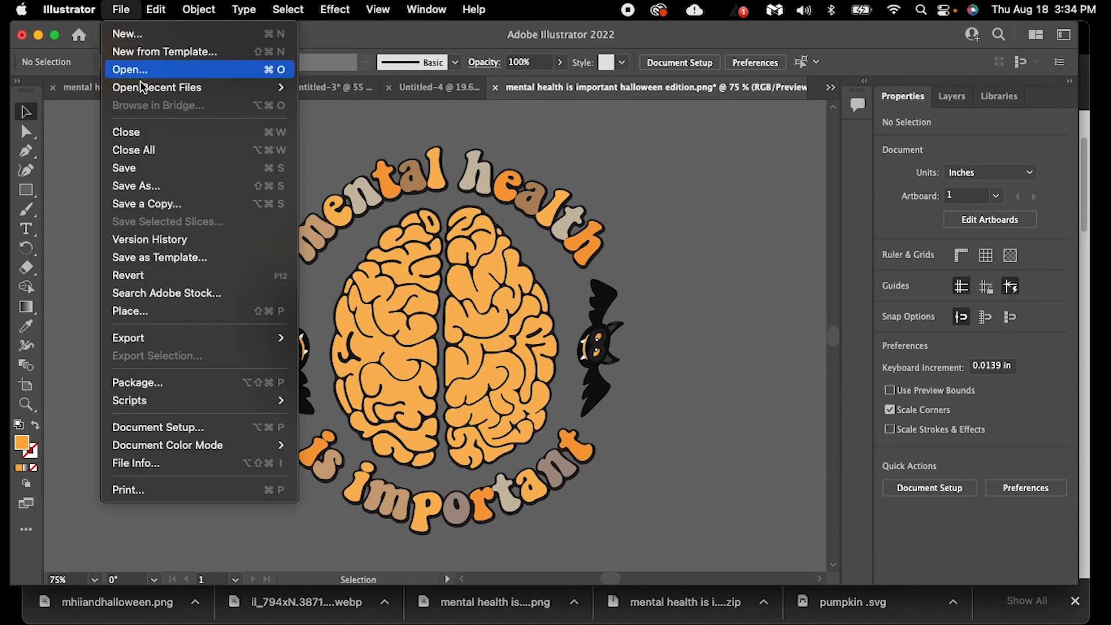
pyautogui.click(712, 207)
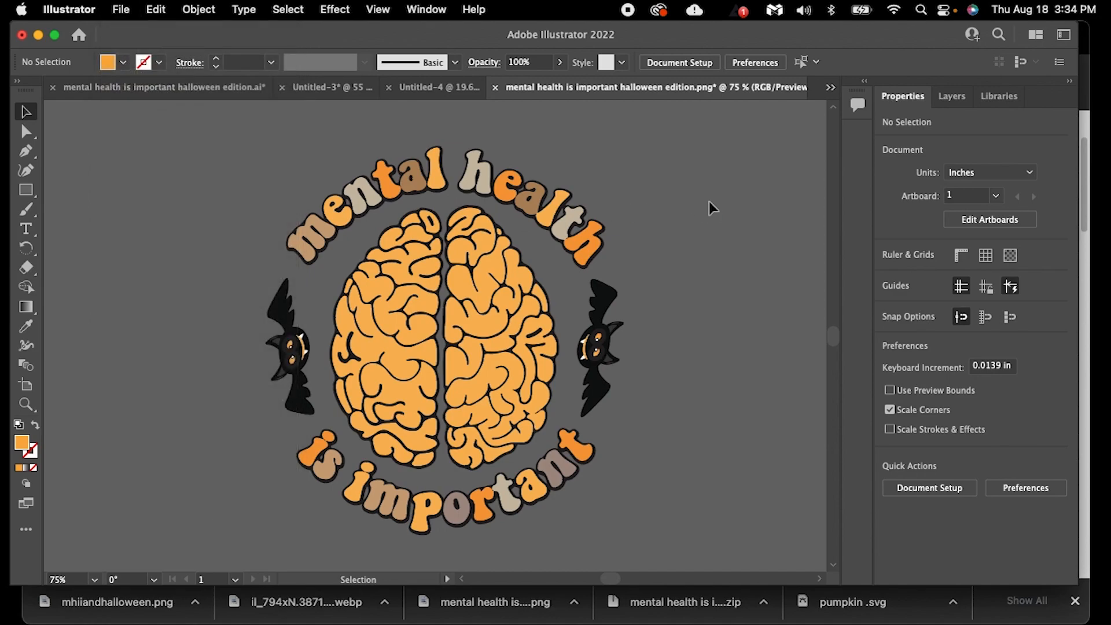
pyautogui.click(129, 13)
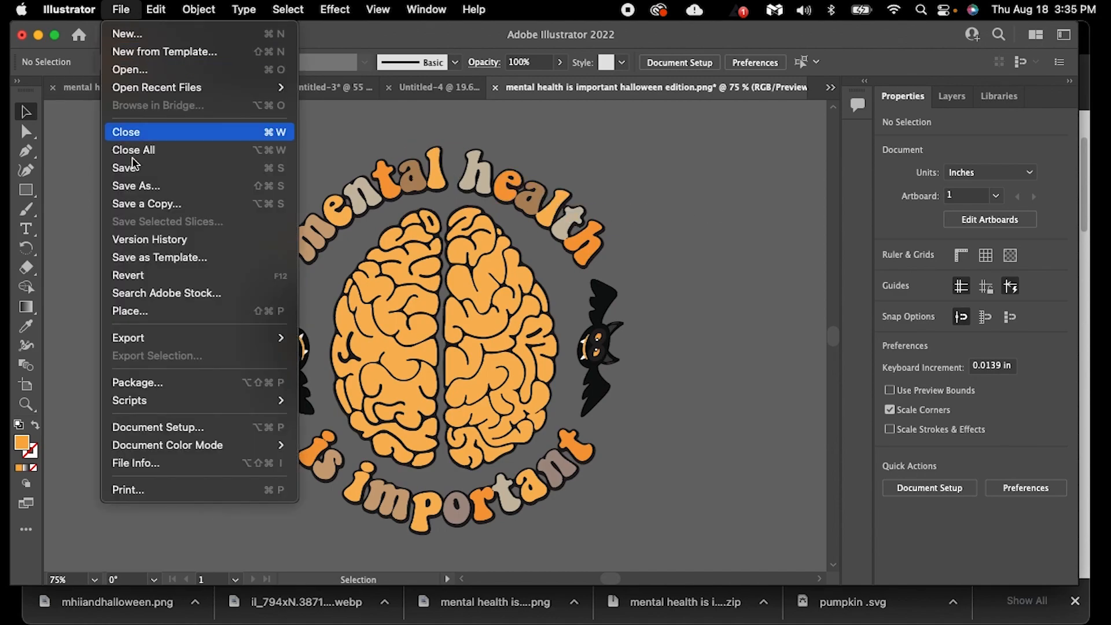
pyautogui.click(144, 75)
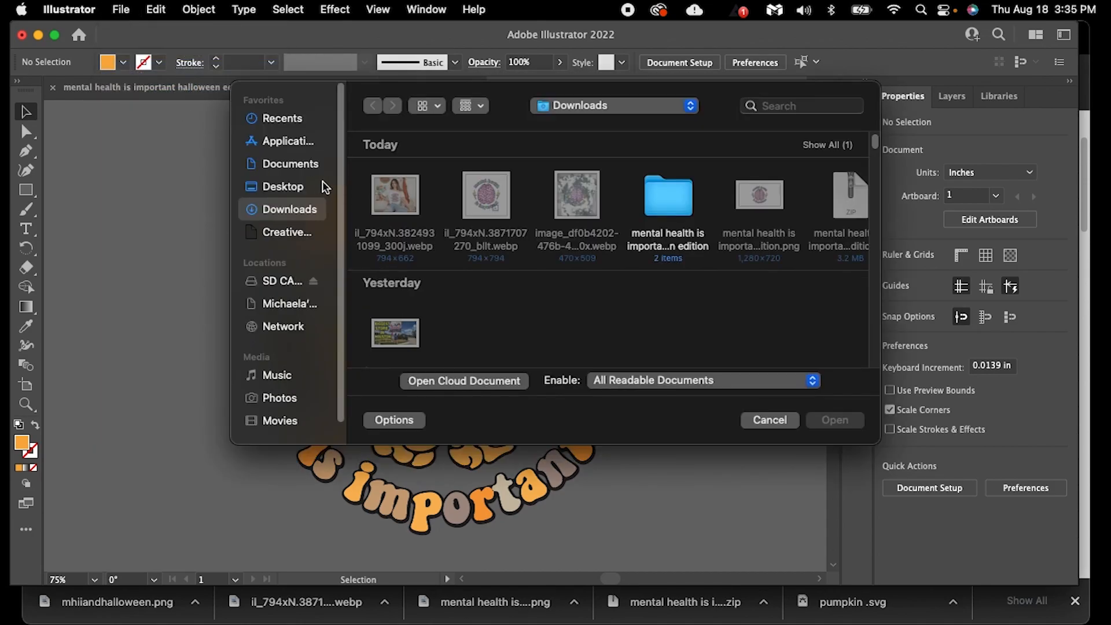
pyautogui.click(826, 146)
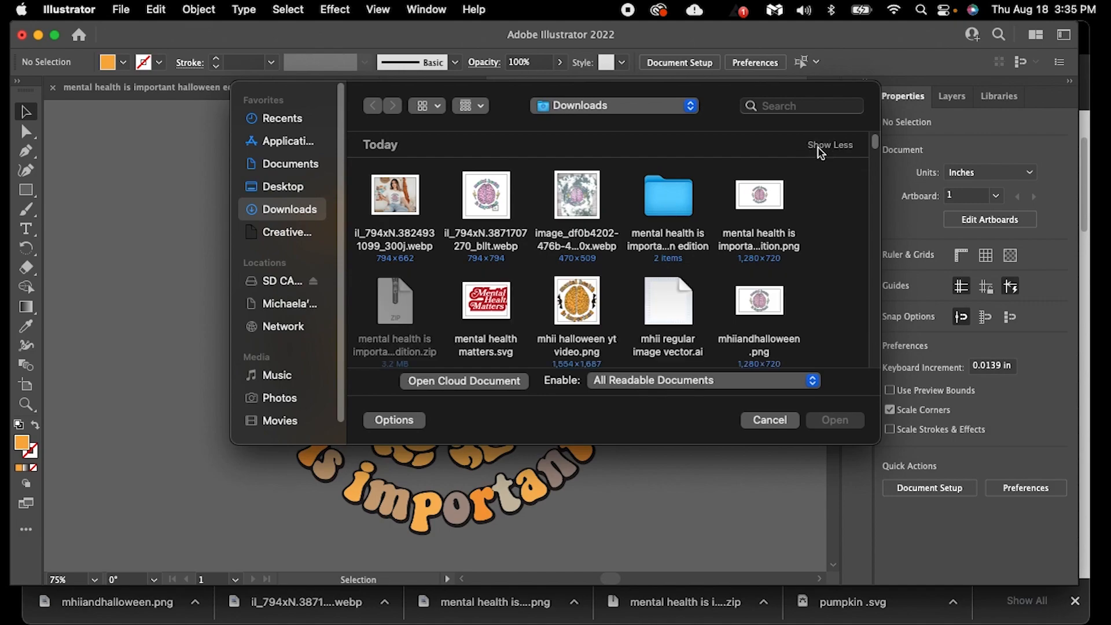
pyautogui.click(585, 315)
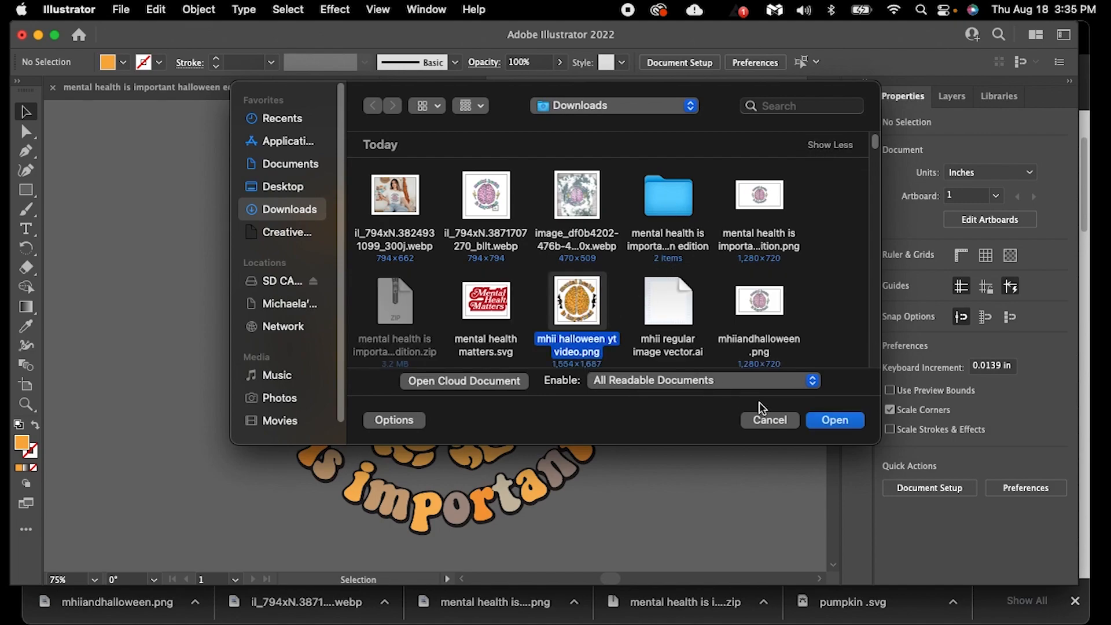
pyautogui.click(837, 421)
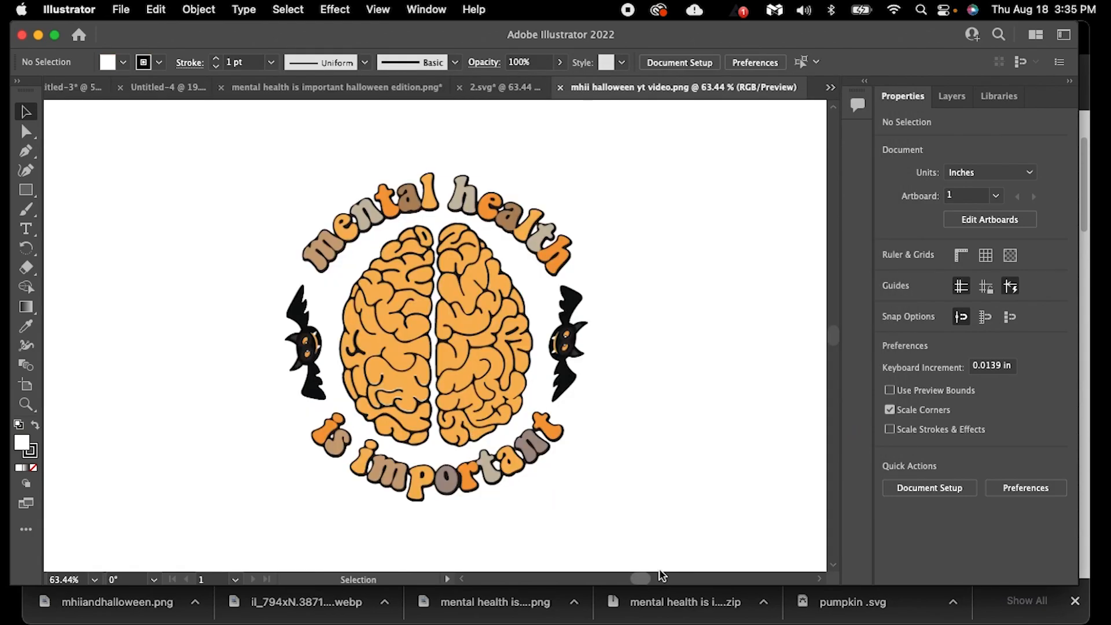
# Check the exported PNG's background against the transparency grid, and hide the grid again.
pyautogui.click(1010, 255)
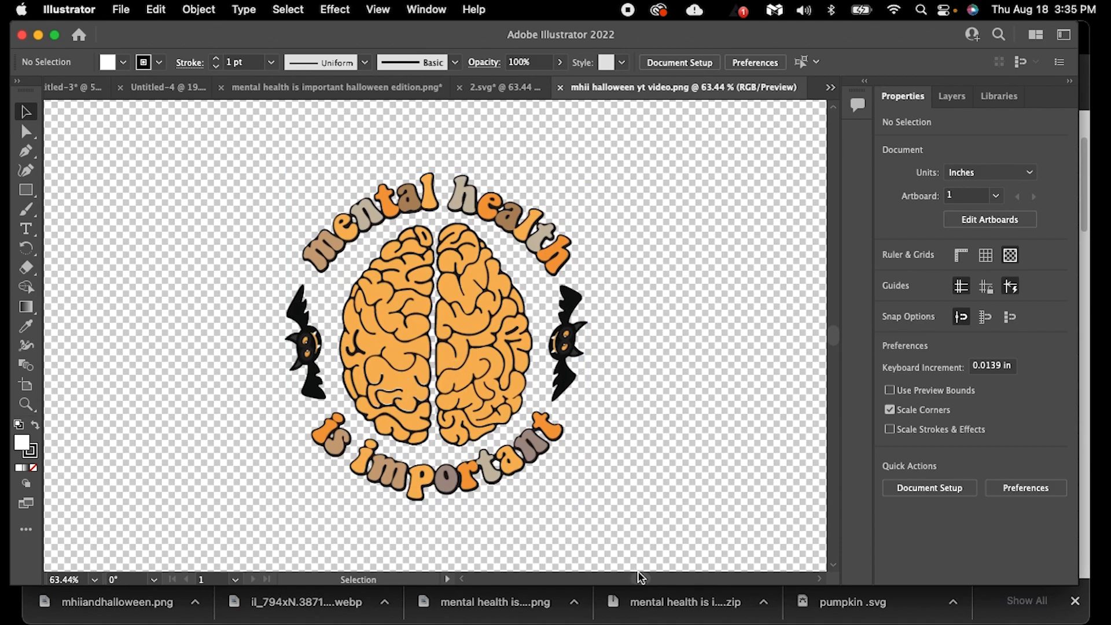
pyautogui.hscroll(-5, 641, 577)
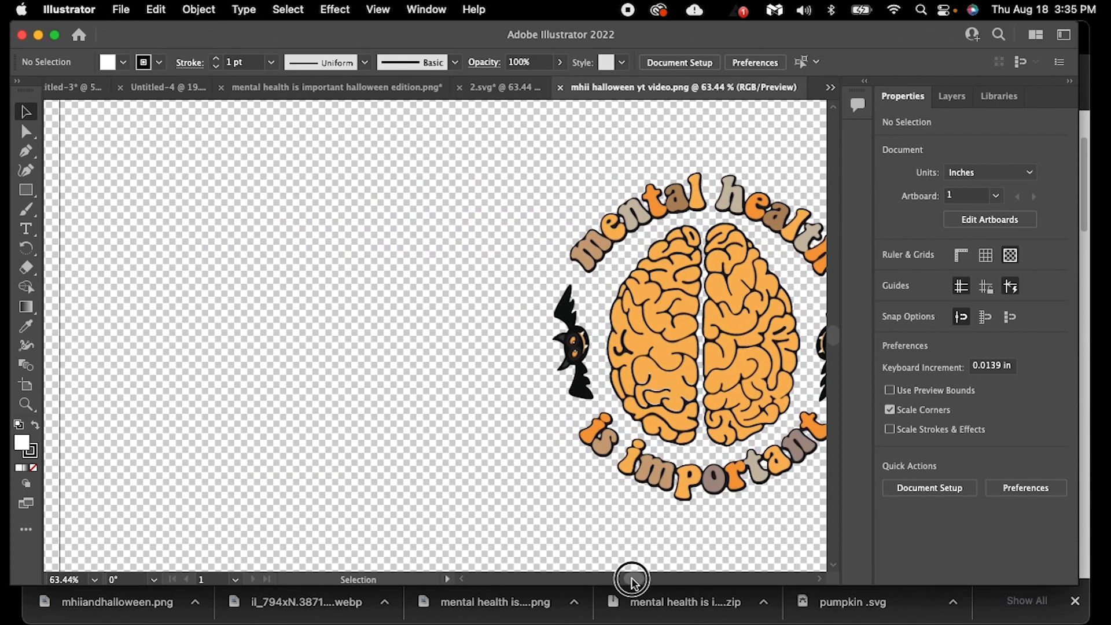
pyautogui.click(1009, 255)
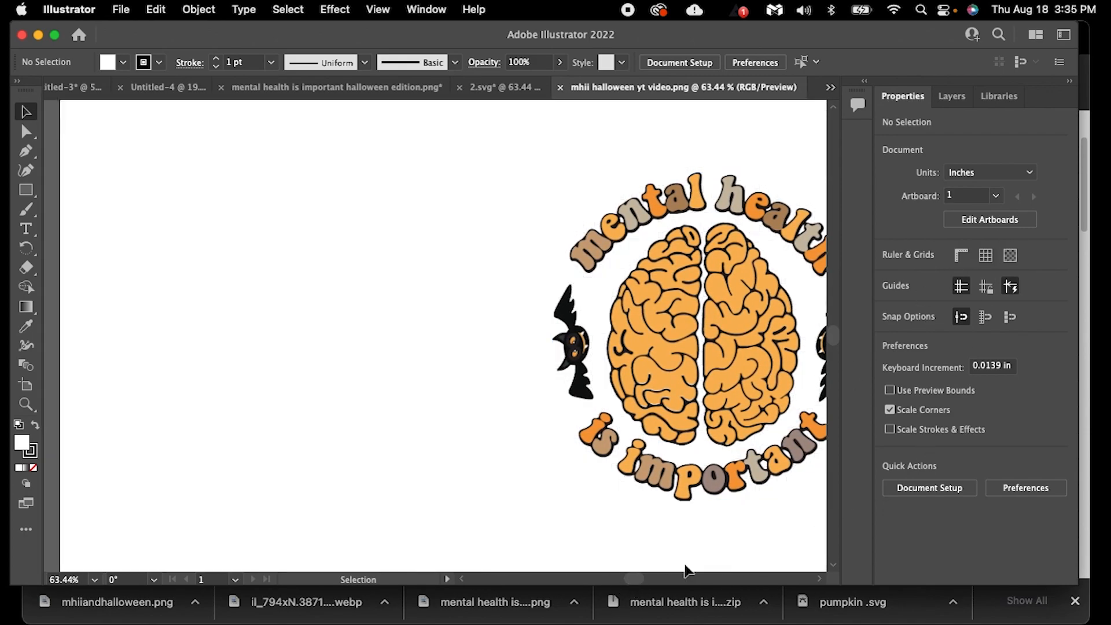
# Move the exported PNG image off the artboard onto the grey canvas beside it.
pyautogui.hscroll(-5, 639, 576)
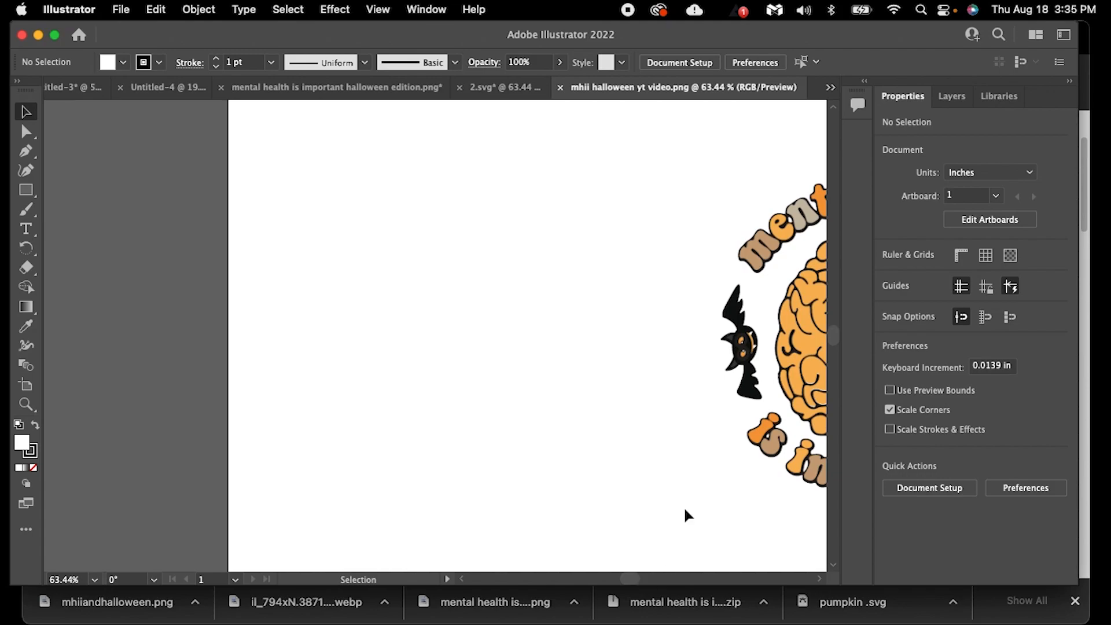
pyautogui.moveTo(734, 370); pyautogui.dragTo(116, 370)
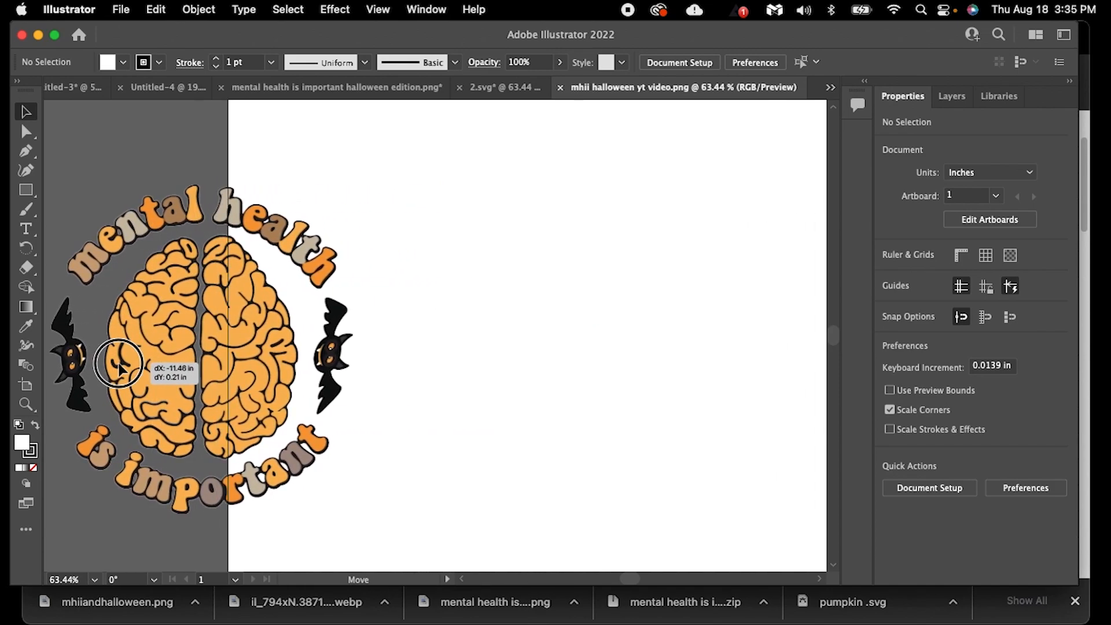
pyautogui.moveTo(628, 579); pyautogui.dragTo(620, 580)
pyautogui.moveTo(629, 340); pyautogui.dragTo(486, 335)
pyautogui.click(324, 335)
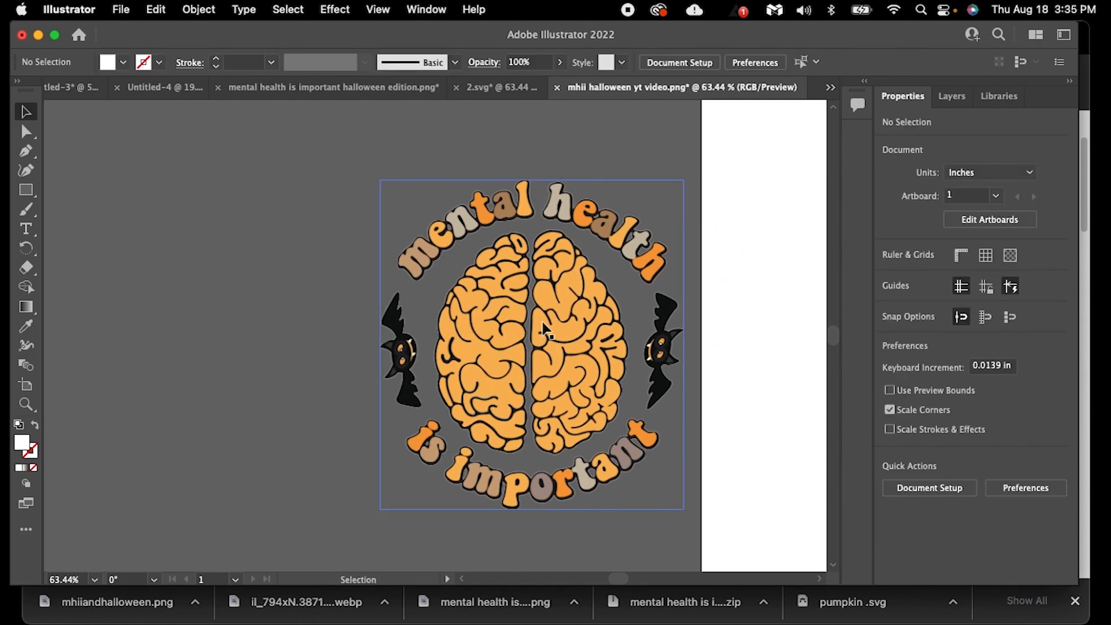
# Copy the grouped vector design from the "mental health is important halloween edition.png" document and paste it beside the exported PNG image.
pyautogui.click(397, 87)
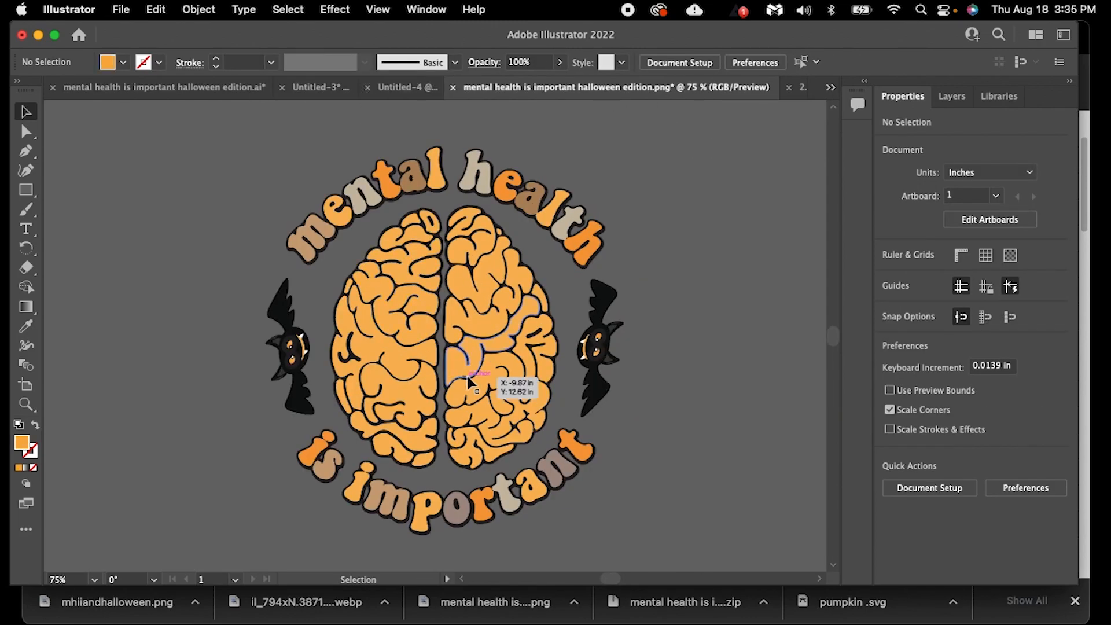
pyautogui.click(380, 296)
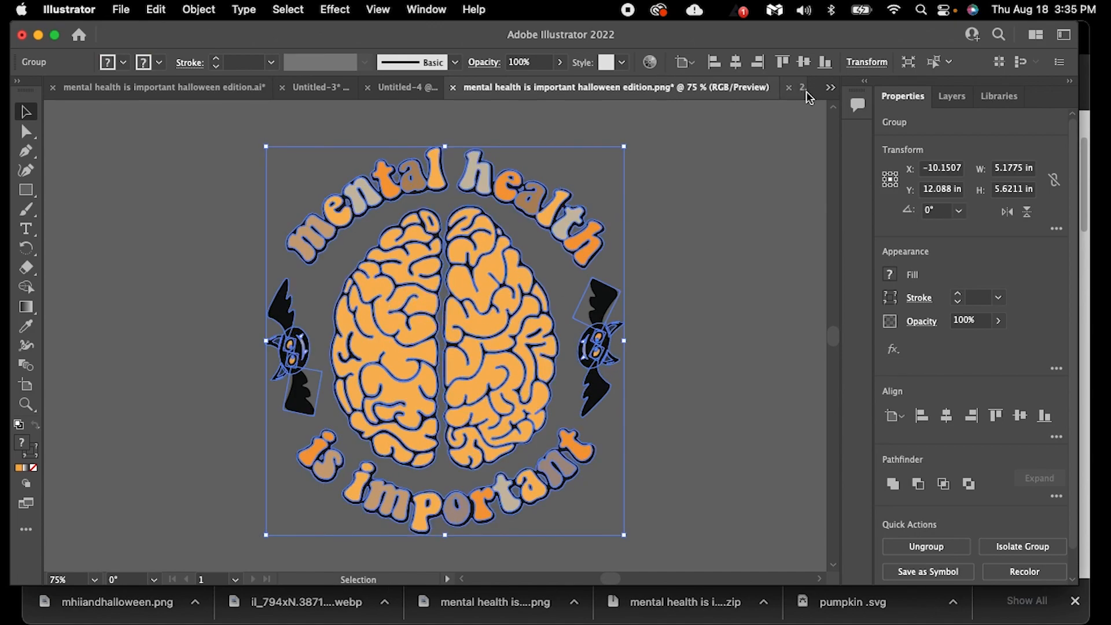
pyautogui.click(829, 89)
pyautogui.click(920, 180)
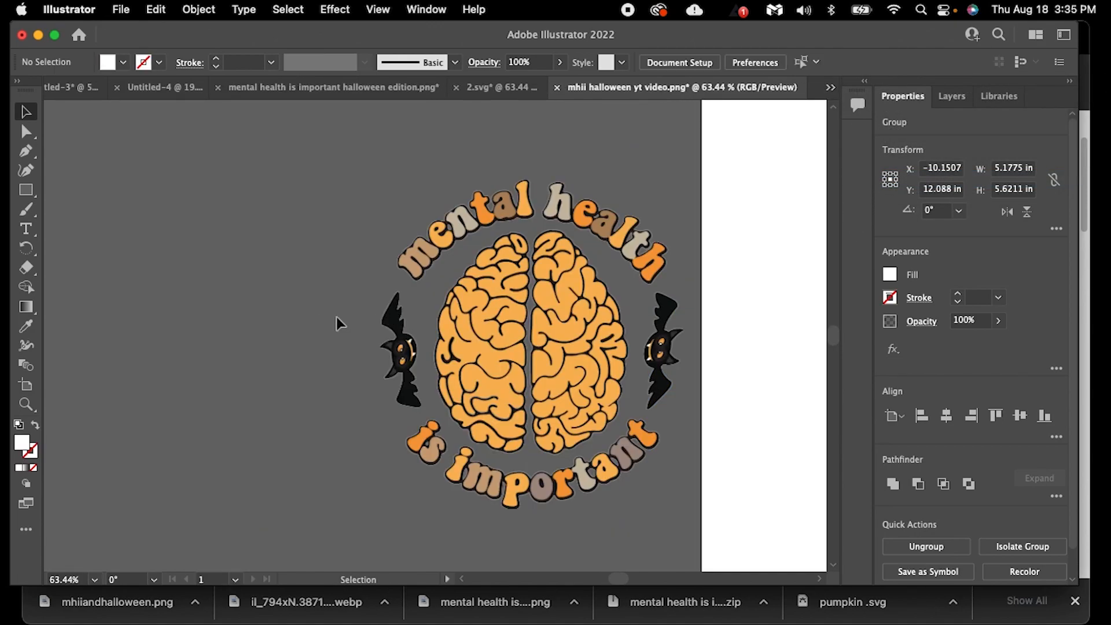
pyautogui.press('super+v')
pyautogui.moveTo(384, 351); pyautogui.dragTo(168, 352)
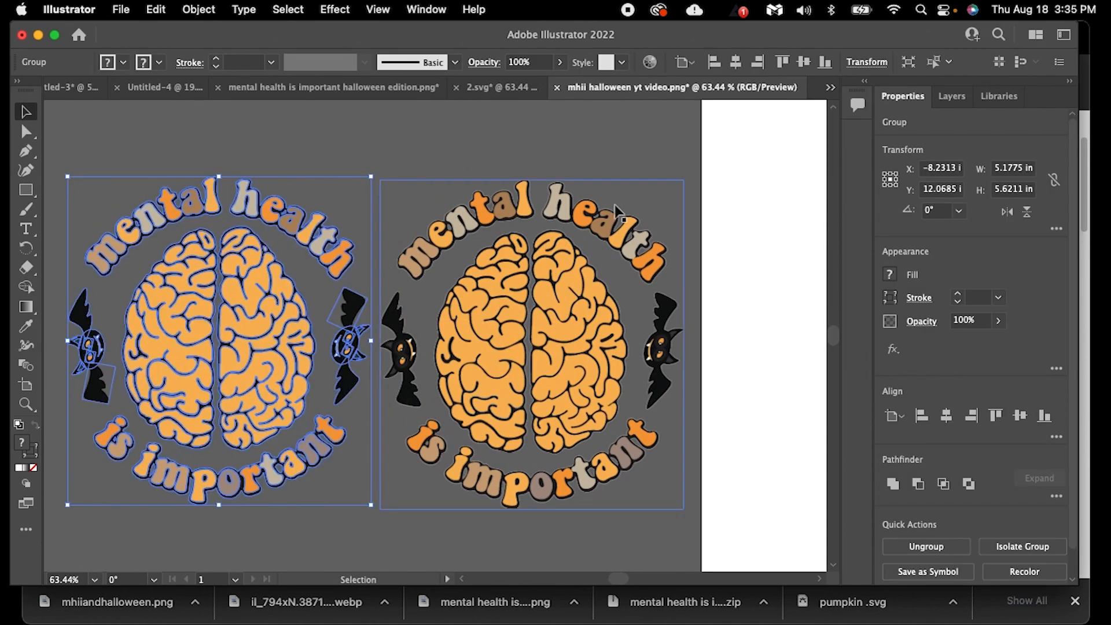
# Compare the edges of the vector design and the exported image at 150% zoom, and return to 65%.
pyautogui.click(650, 129)
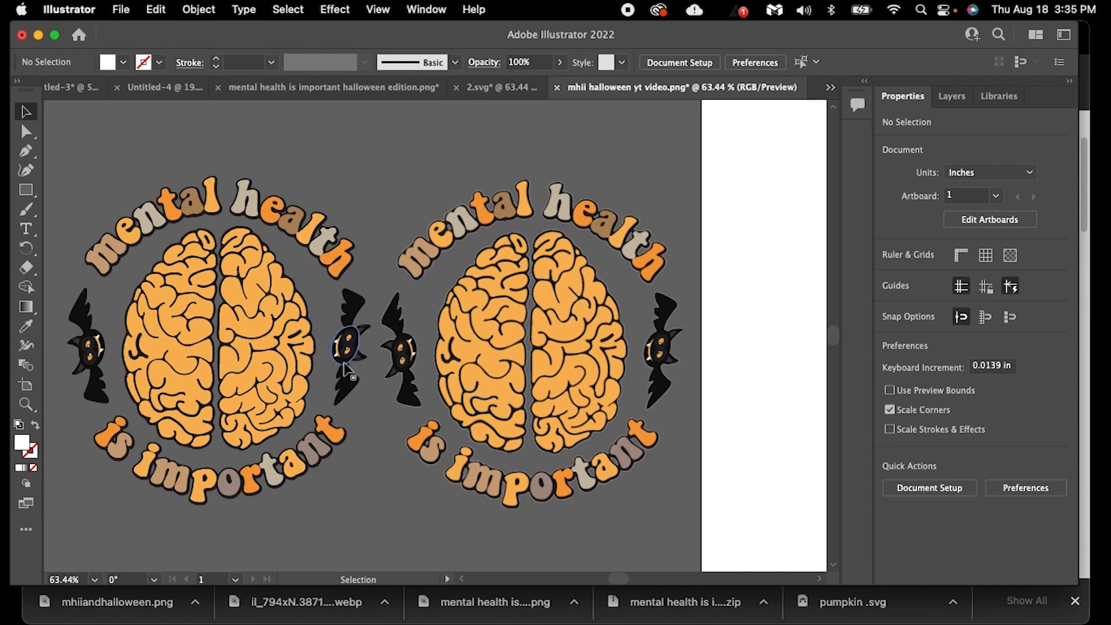
pyautogui.click(75, 578)
pyautogui.write('150')
pyautogui.press('Return')
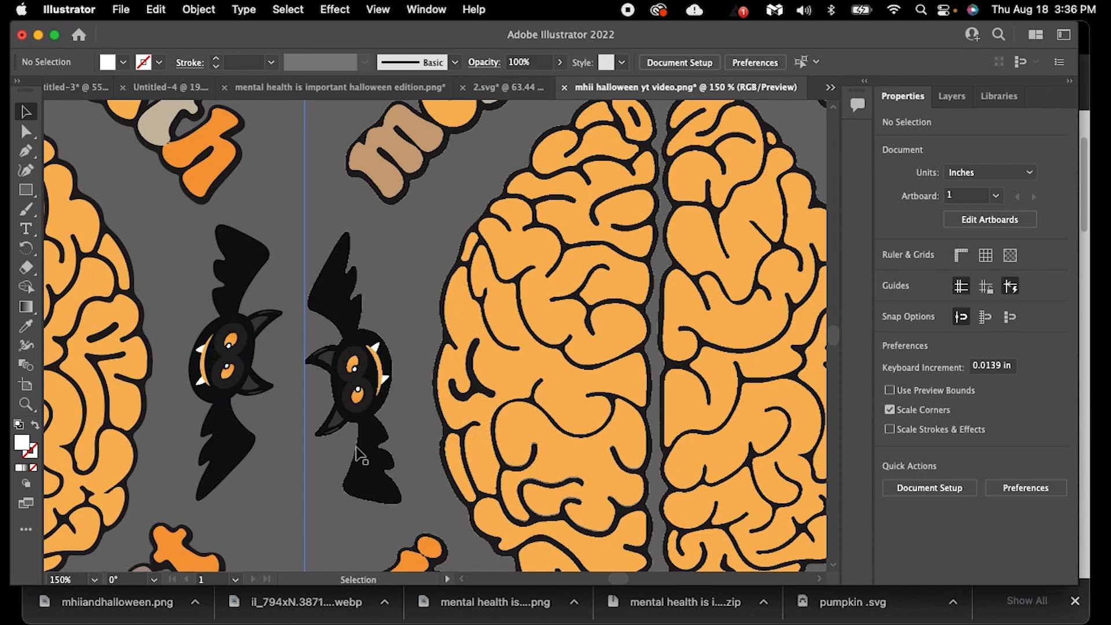
pyautogui.click(61, 579)
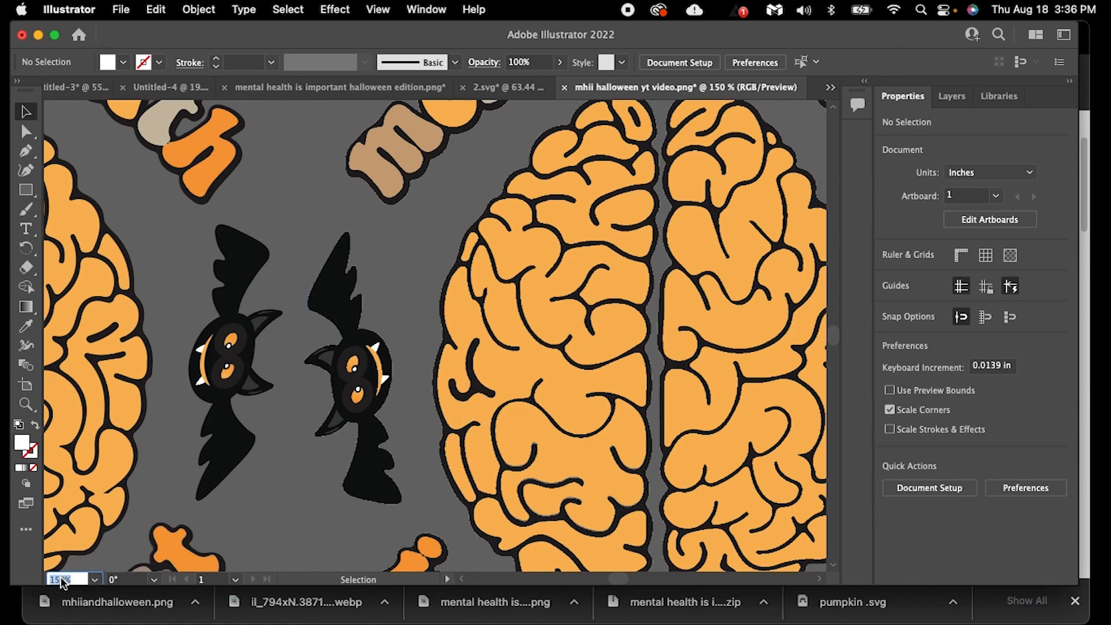
pyautogui.write('65')
pyautogui.press('Return')
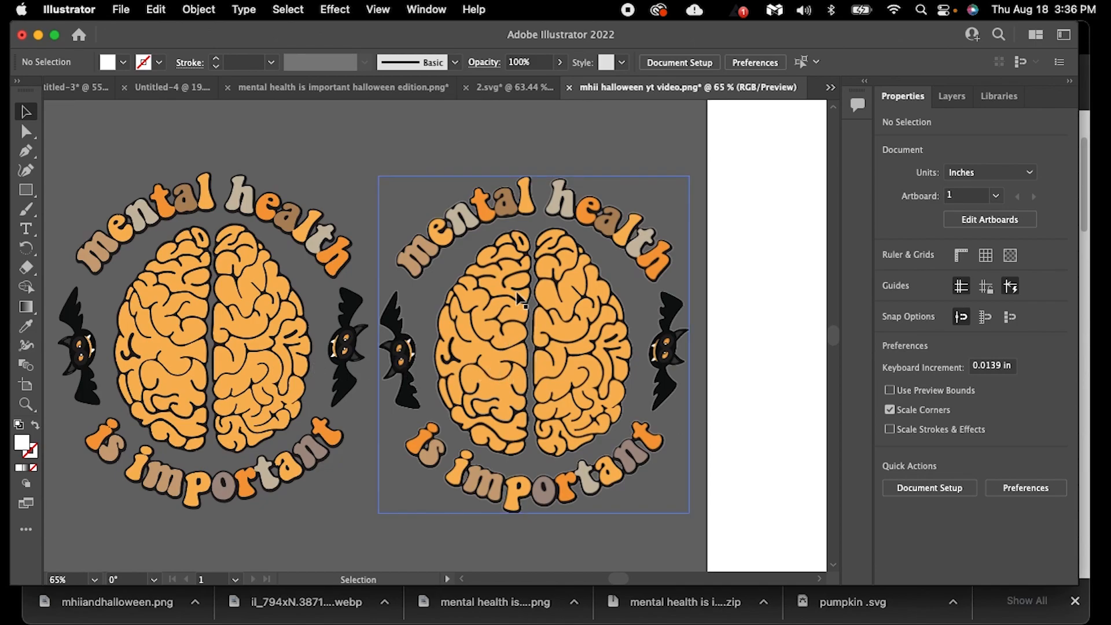
# Place the exported image on the white artboard to judge it there, and close the file's Preview window.
pyautogui.moveTo(496, 369); pyautogui.dragTo(817, 360)
pyautogui.moveTo(624, 580); pyautogui.dragTo(633, 580)
pyautogui.moveTo(558, 362); pyautogui.dragTo(610, 366)
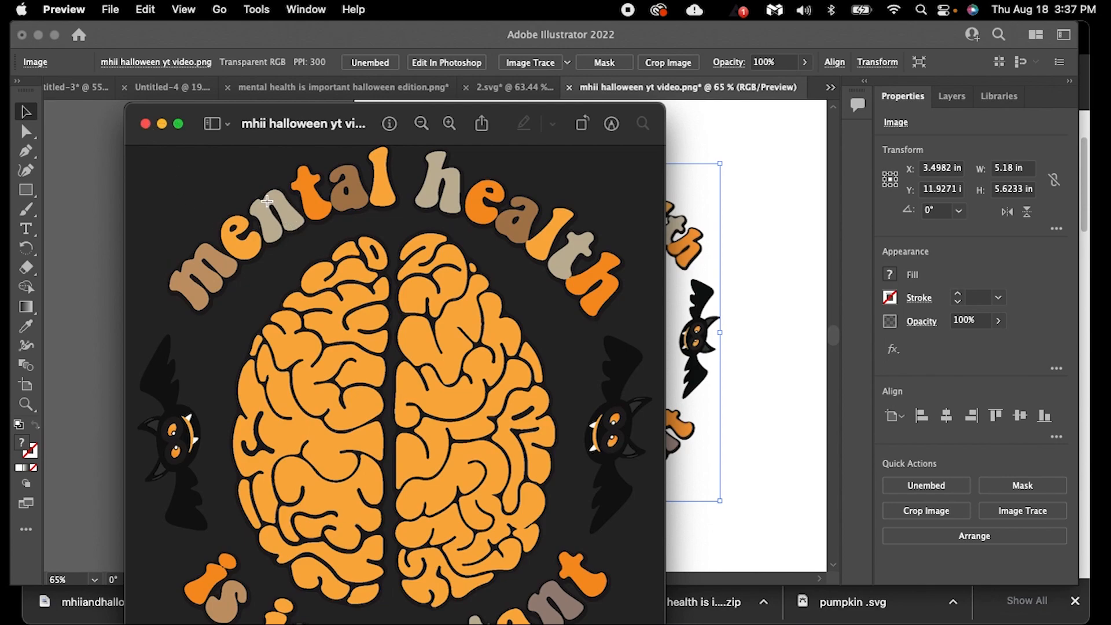
pyautogui.click(145, 123)
# Move the exported image from the artboard back onto the grey canvas beside the vector design.
pyautogui.click(629, 577)
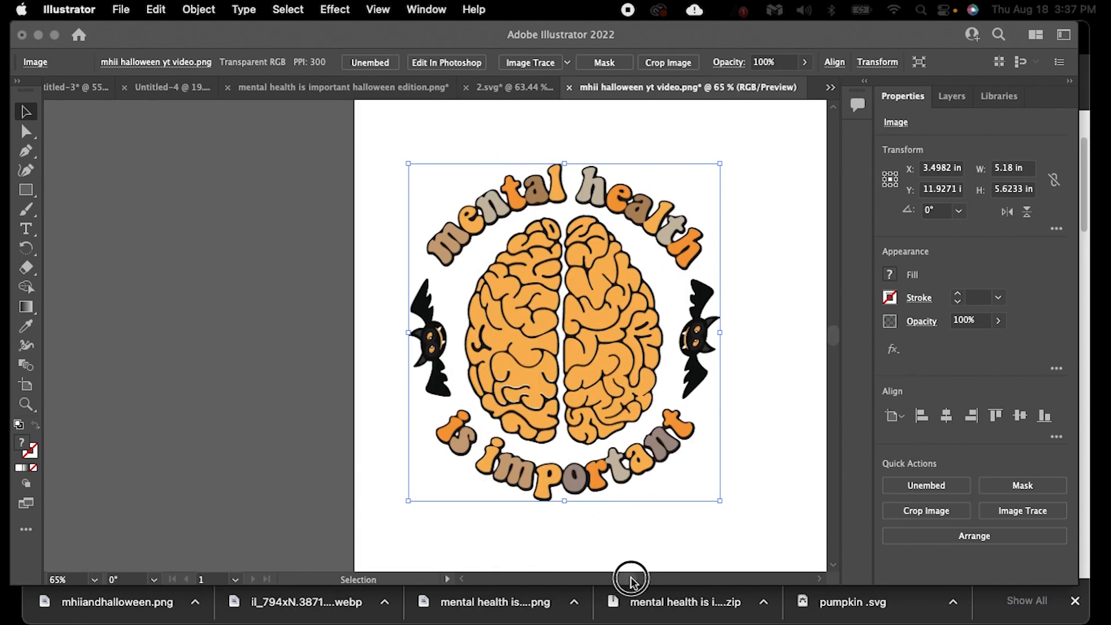
pyautogui.hscroll(-5, 622, 579)
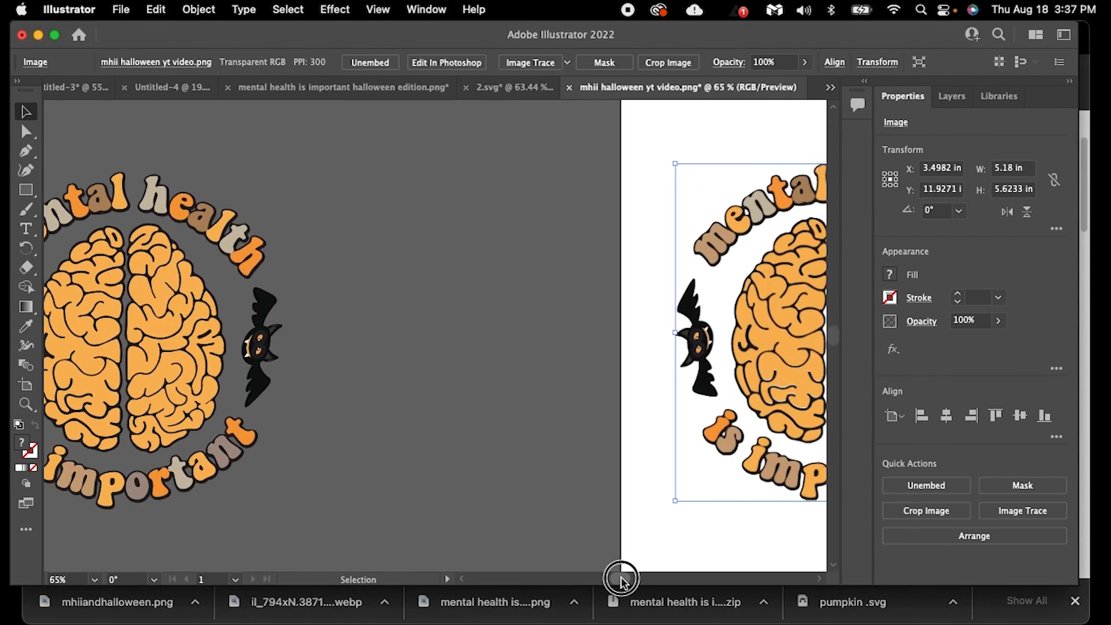
pyautogui.moveTo(705, 374); pyautogui.dragTo(315, 355)
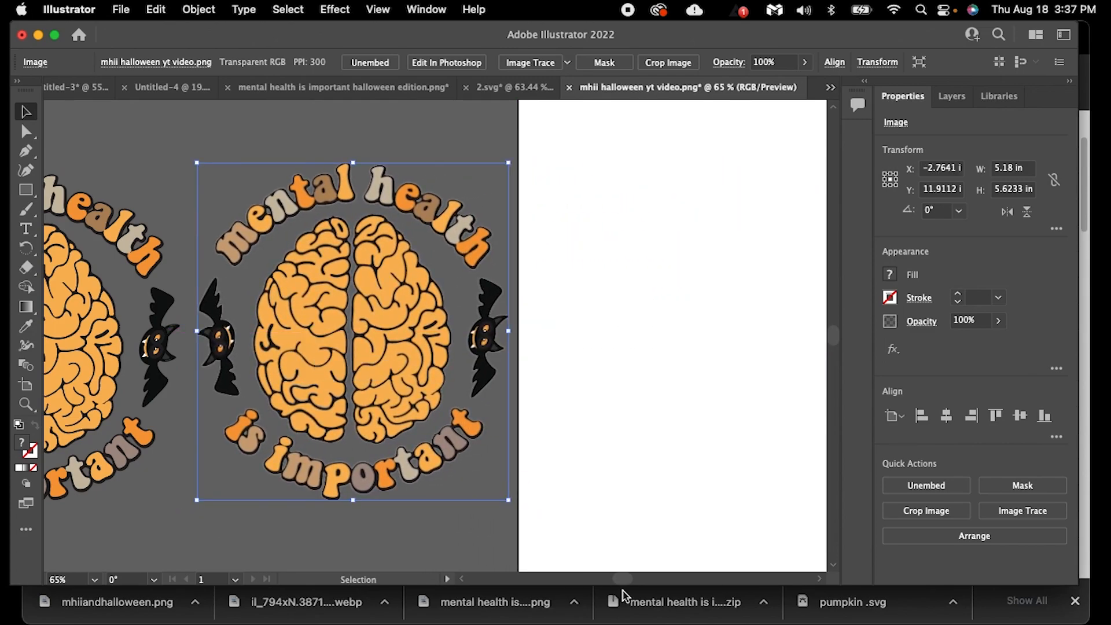
pyautogui.hscroll(-7, 622, 578)
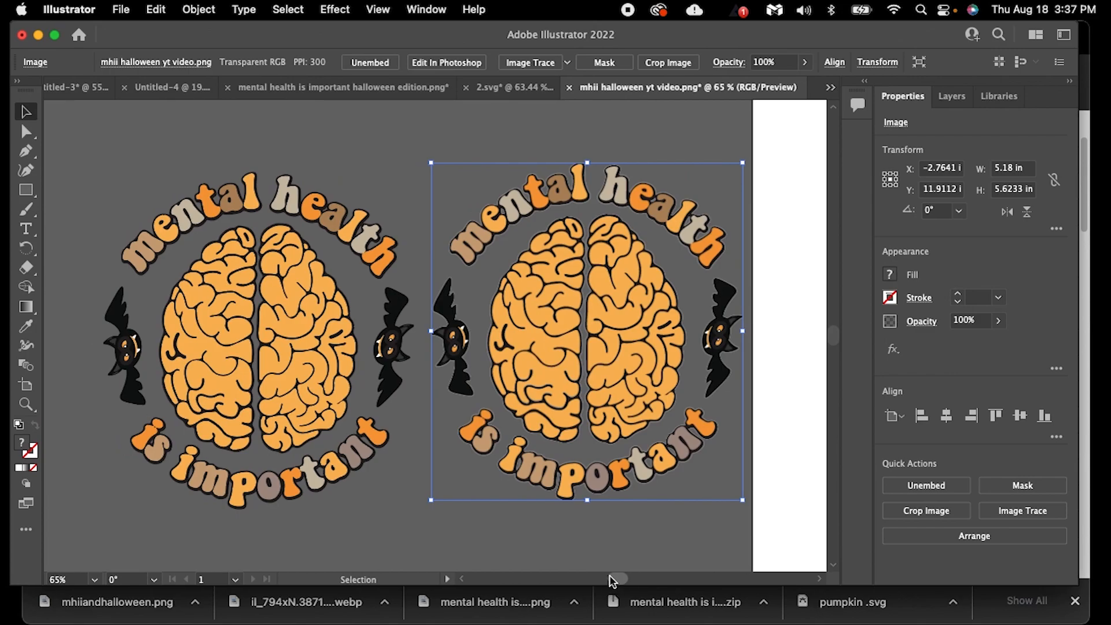
# Check which of the two designs is the vector group, and delete the exported PNG image.
pyautogui.click(595, 522)
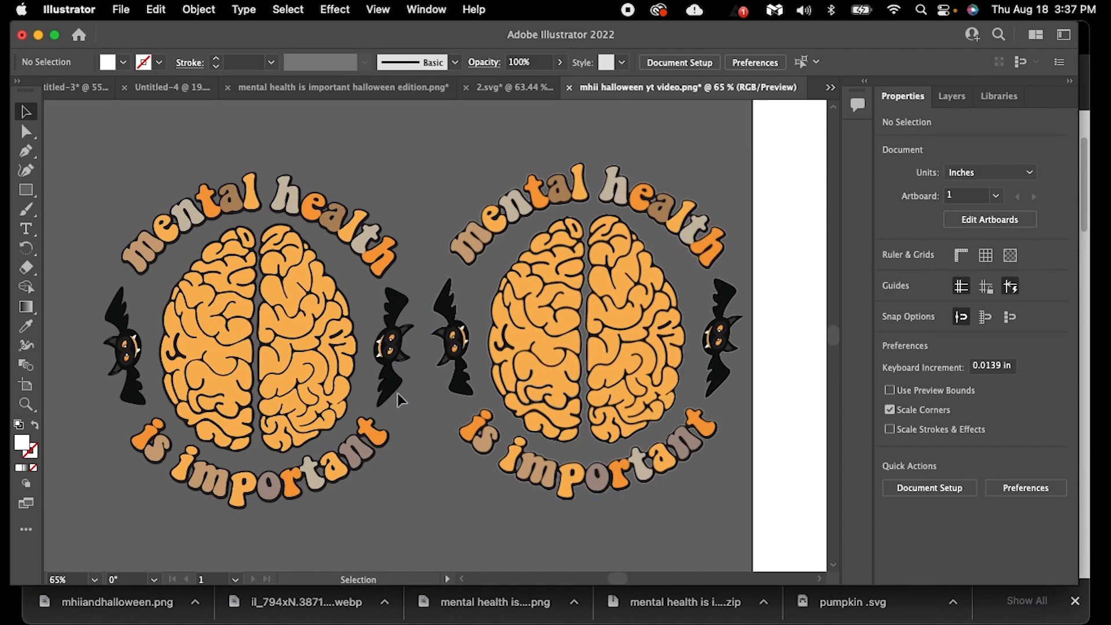
pyautogui.click(338, 379)
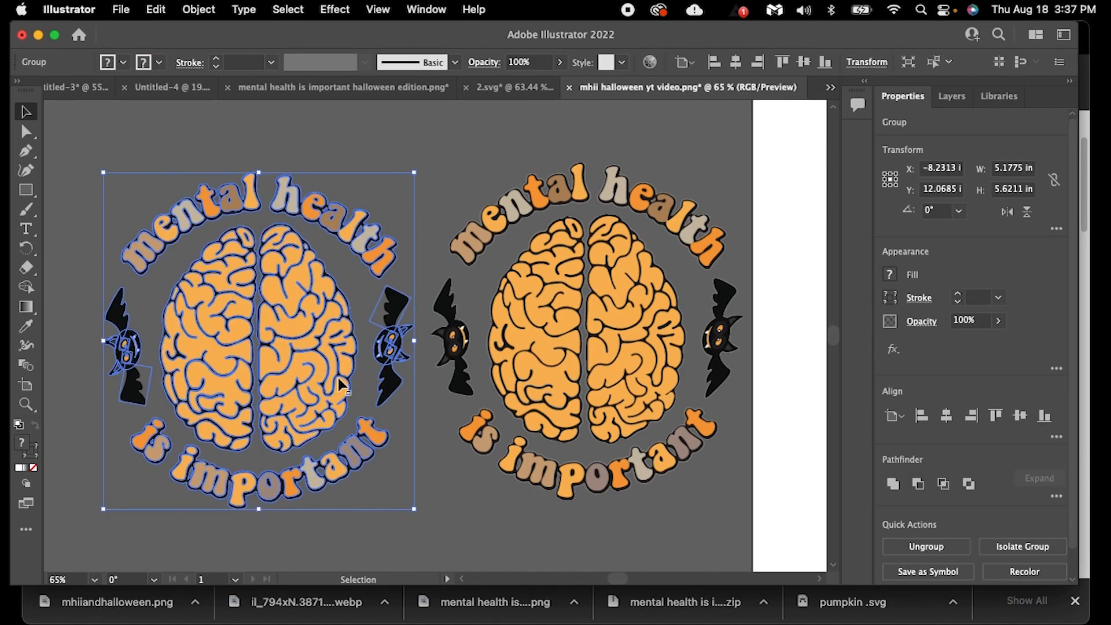
pyautogui.click(159, 117)
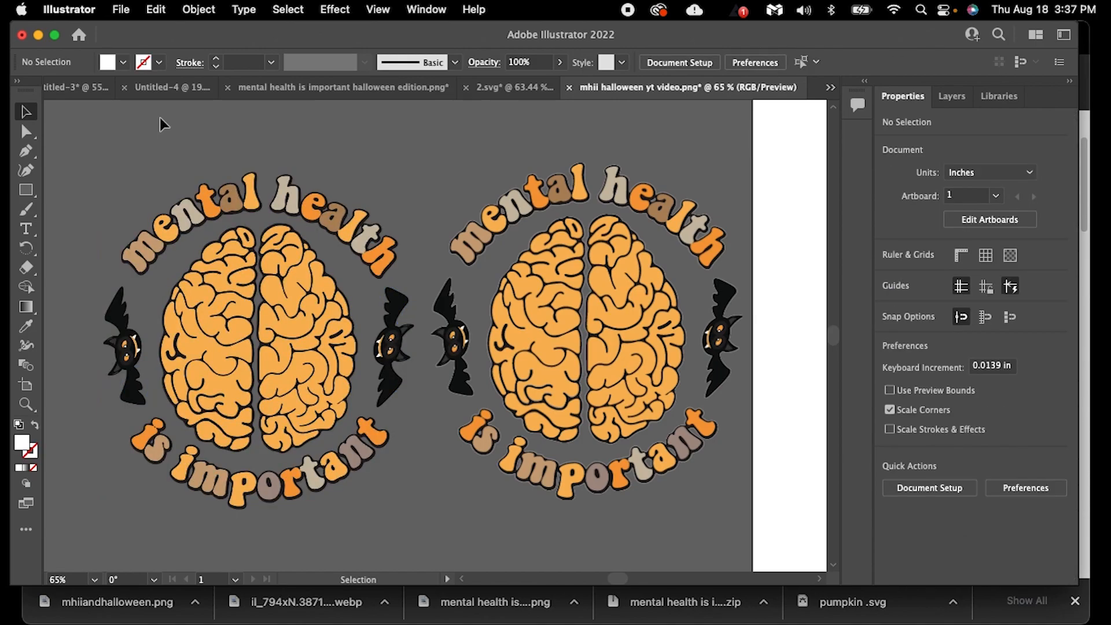
pyautogui.click(588, 300)
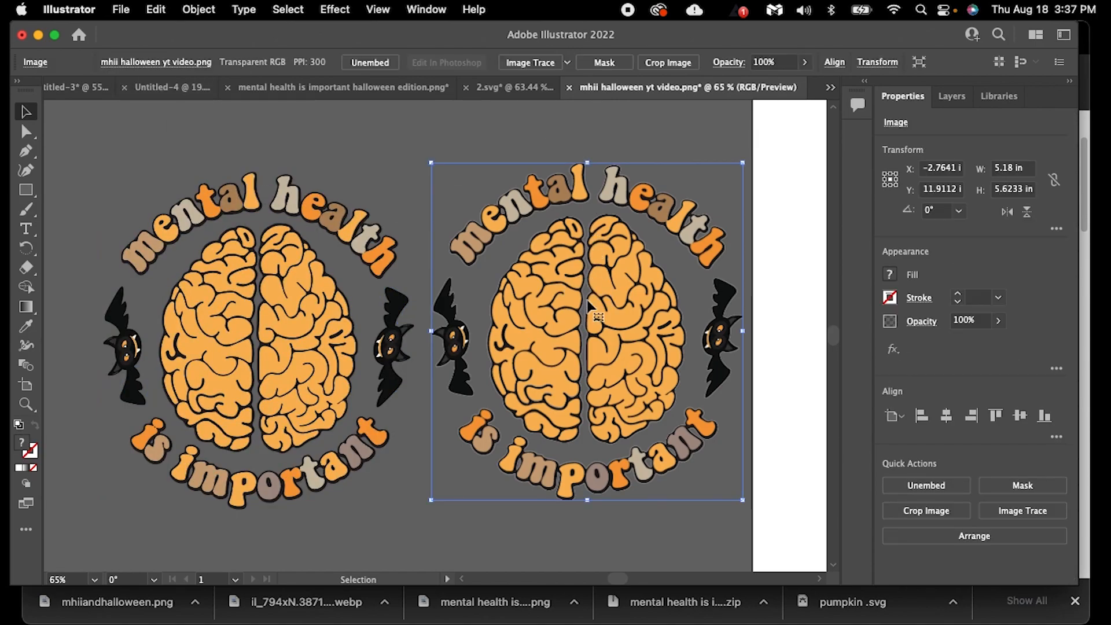
pyautogui.press('Delete')
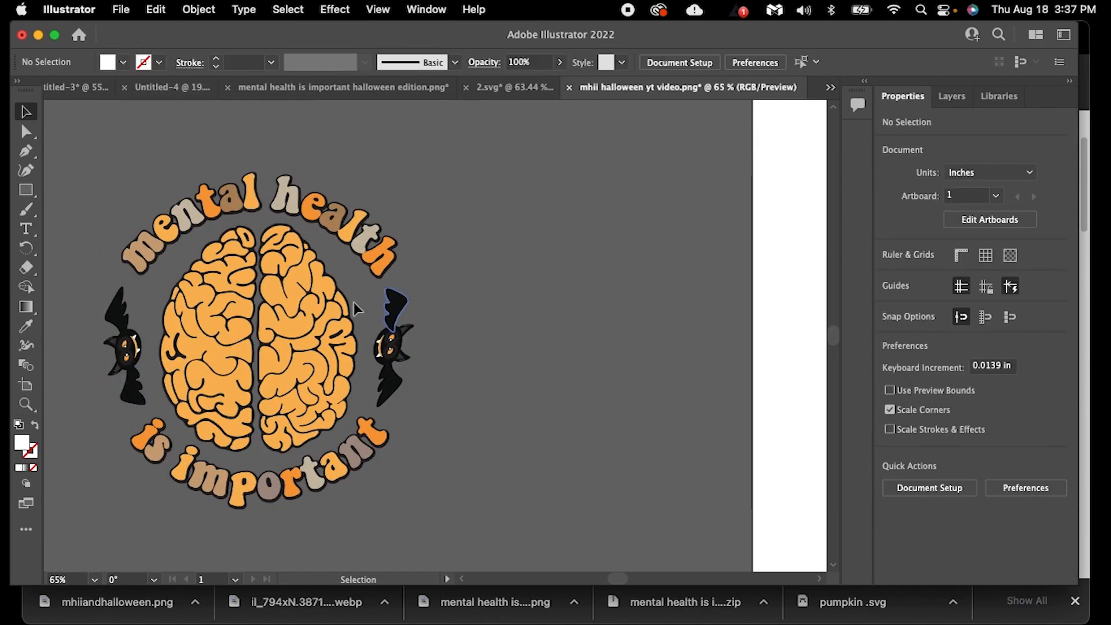
# Export the design in "mental health is important halloween edition.png" as a PNG to Downloads, named "mhii correct export yt halloween".
pyautogui.click(319, 318)
pyautogui.click(404, 92)
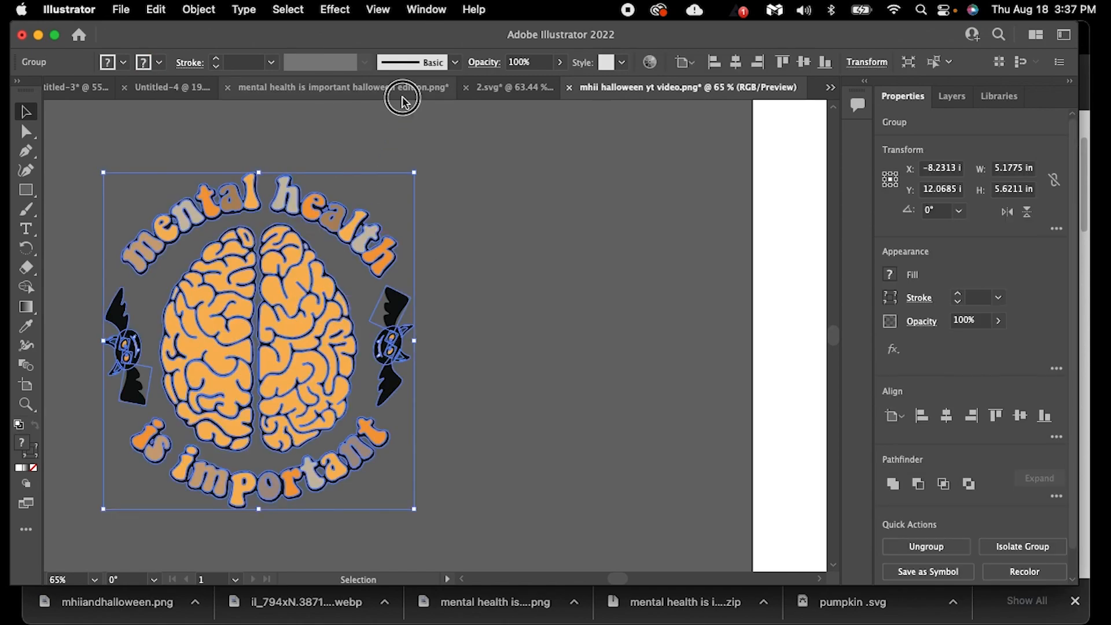
pyautogui.click(178, 272)
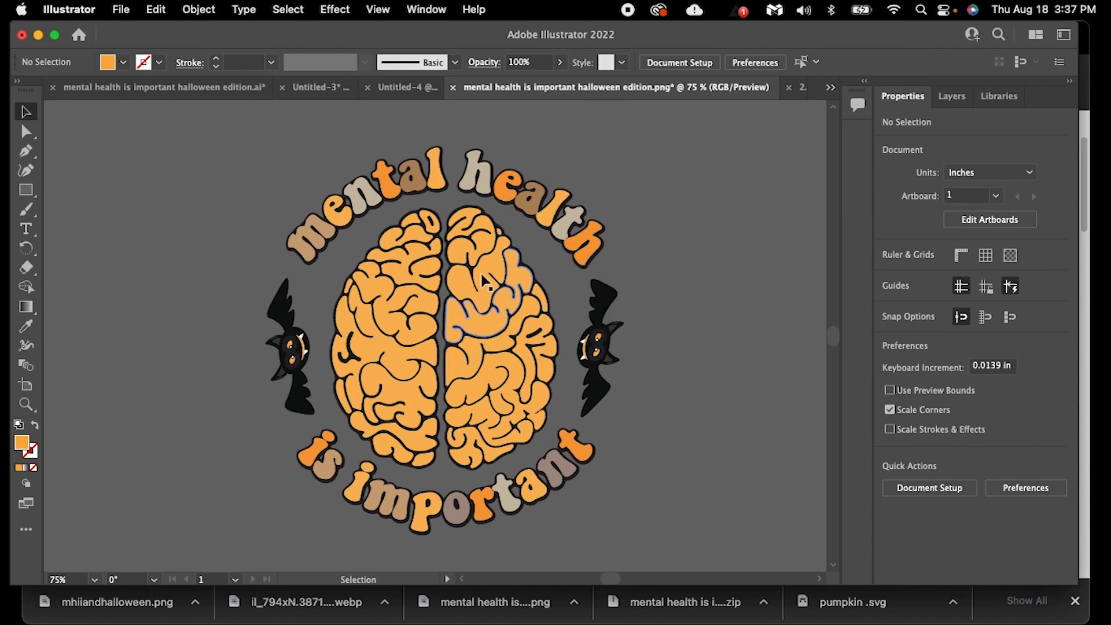
pyautogui.click(128, 12)
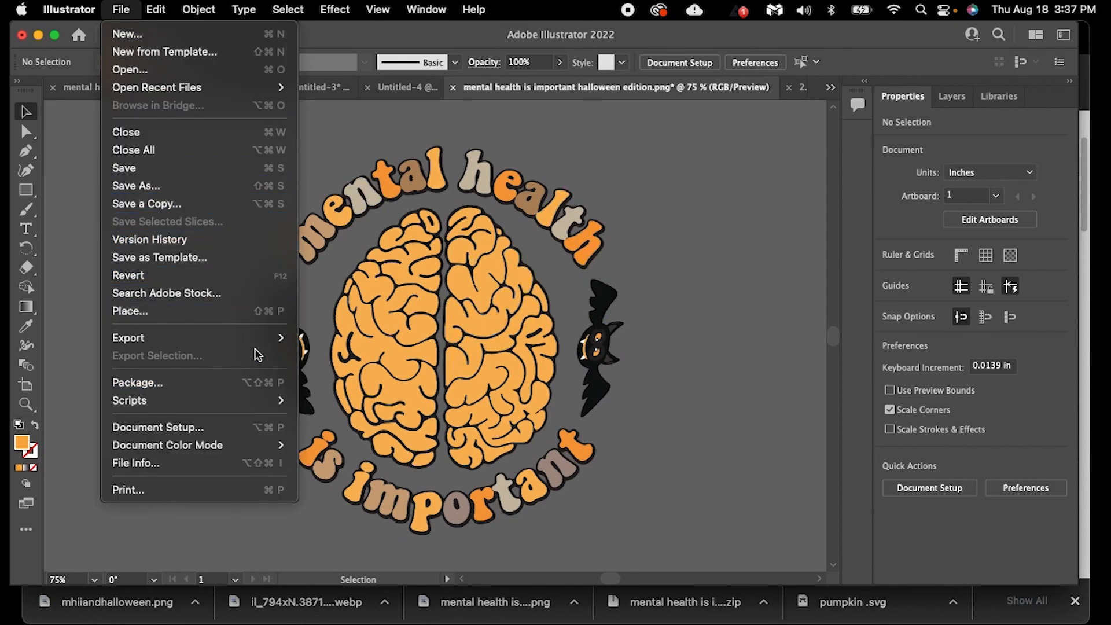
pyautogui.moveTo(272, 340)
pyautogui.click(307, 353)
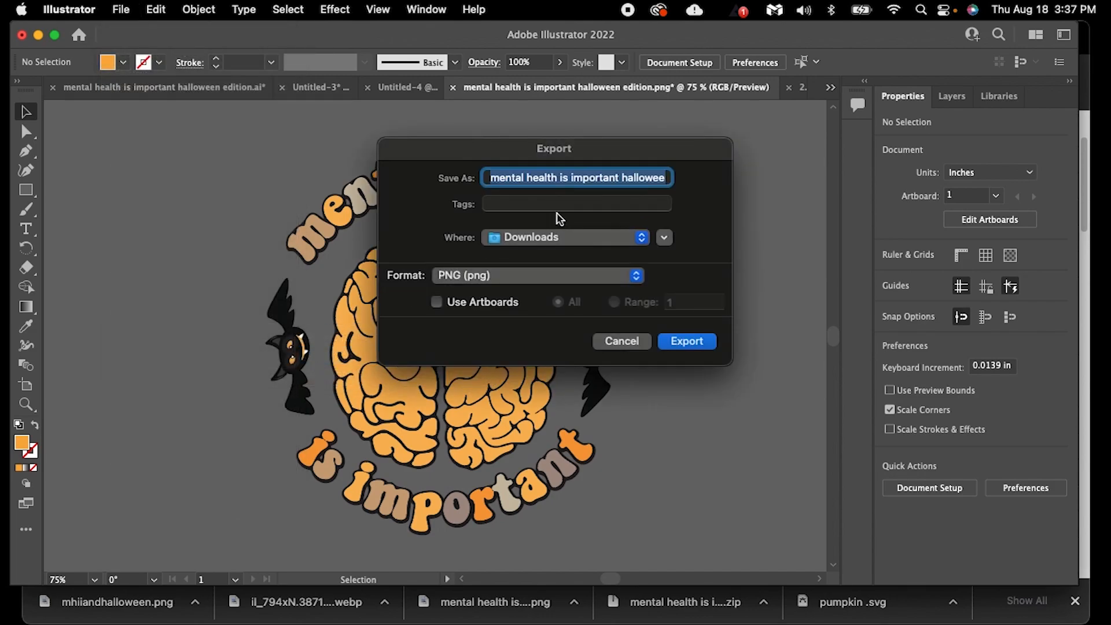
pyautogui.click(493, 179)
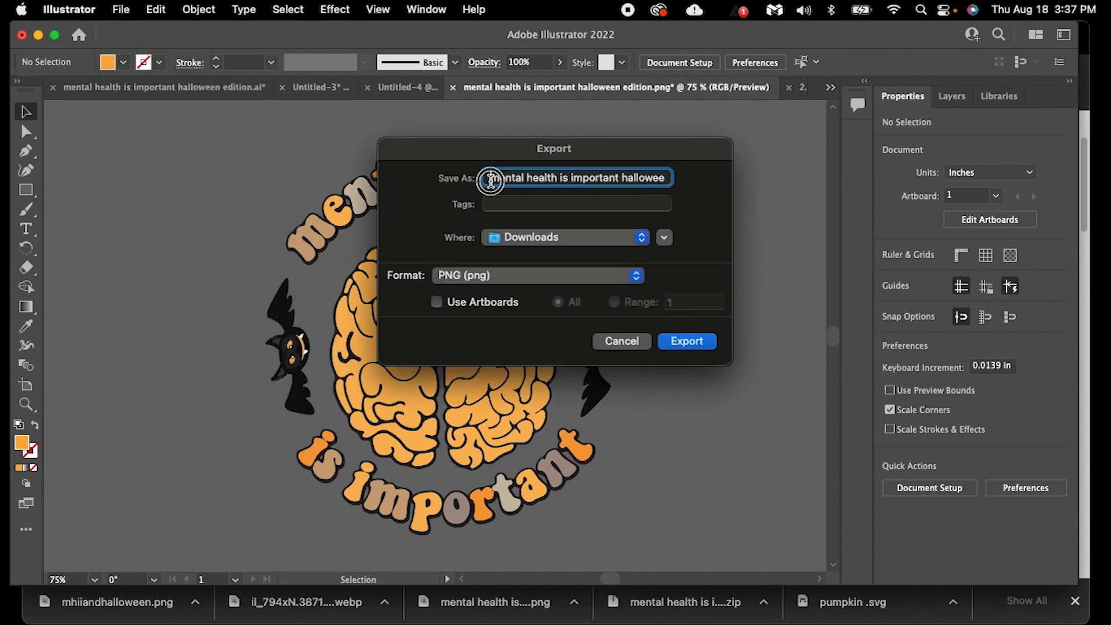
pyautogui.click(567, 178)
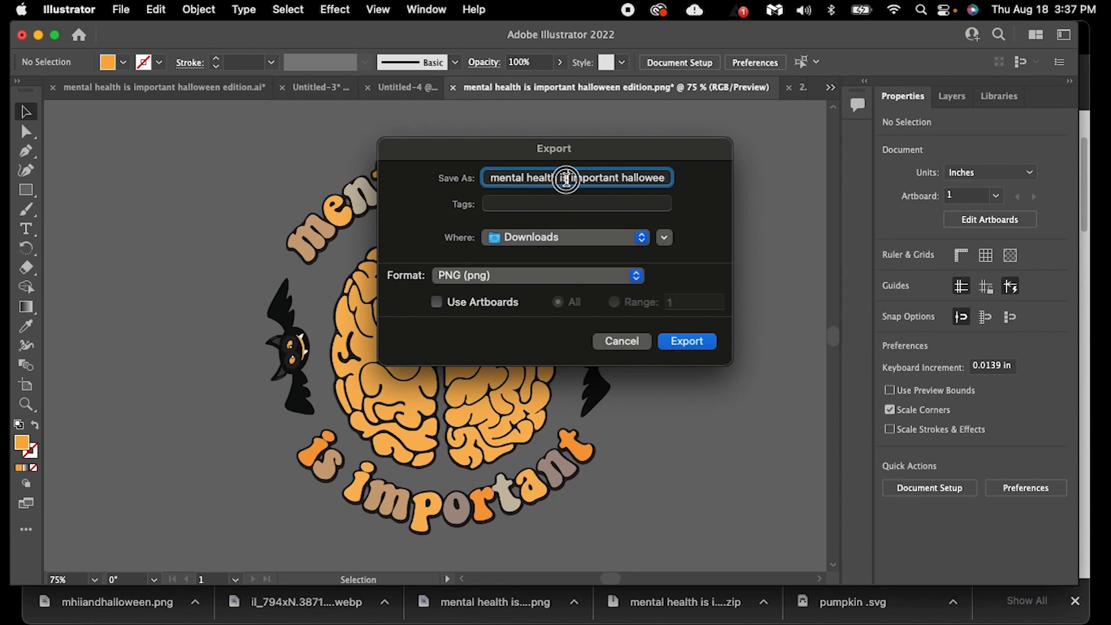
pyautogui.tripleClick(520, 177)
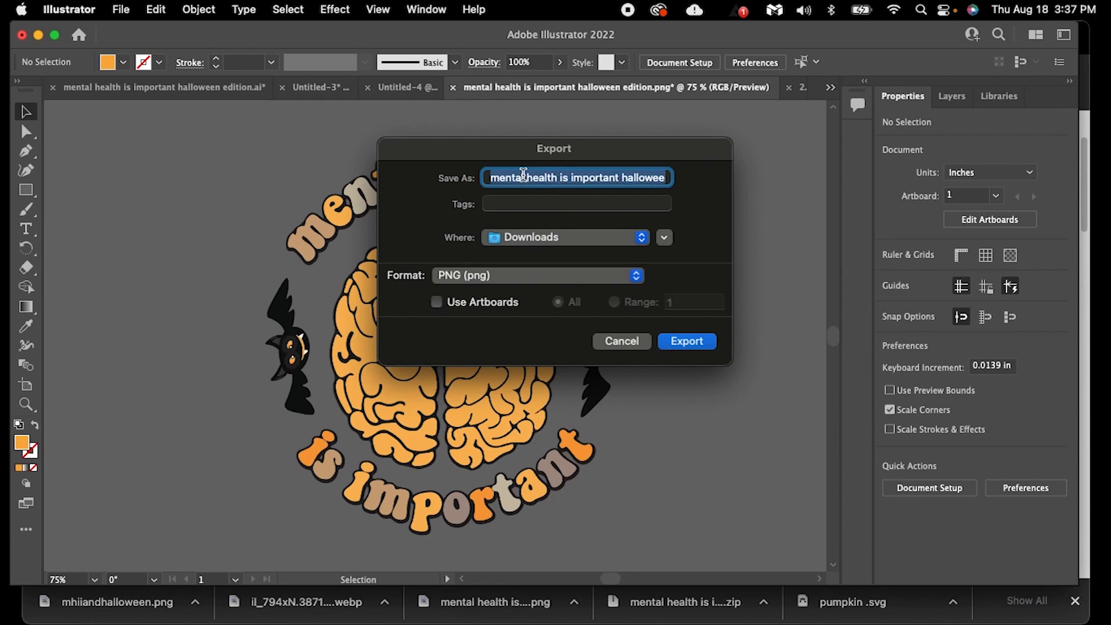
pyautogui.write('m')
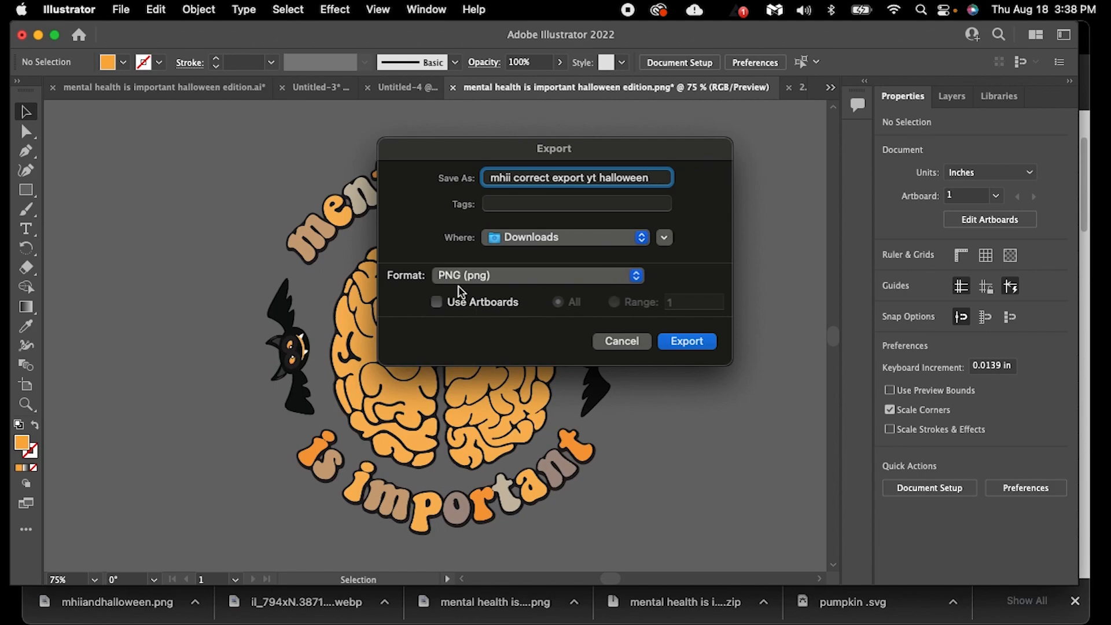
pyautogui.click(686, 342)
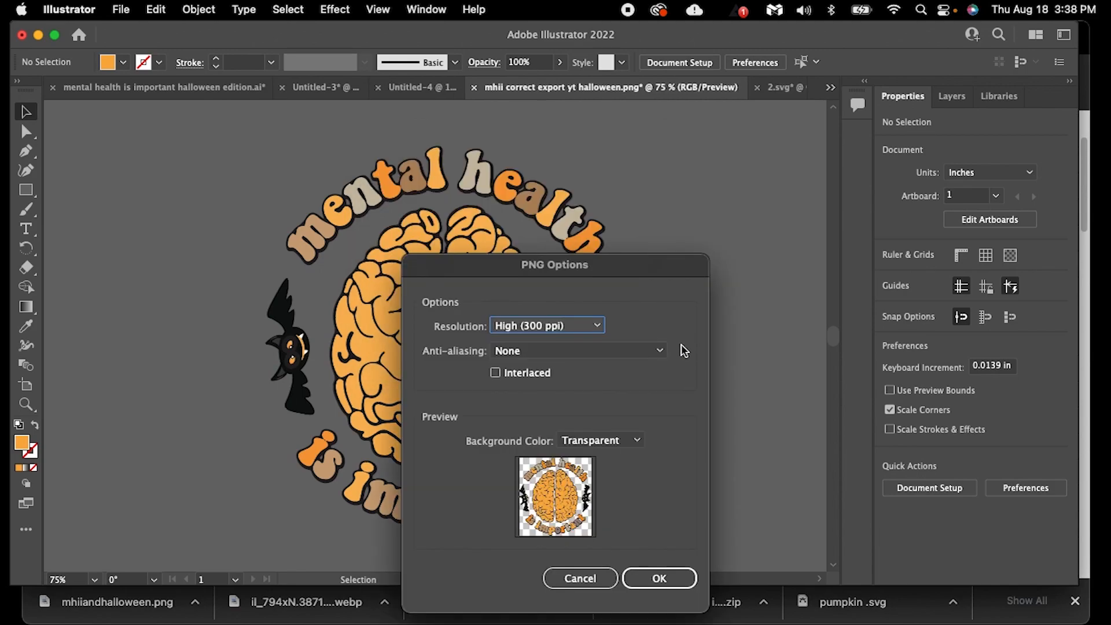
# Set the PNG's anti-aliasing to Art Optimized (Supersampling) and complete the export.
pyautogui.click(623, 354)
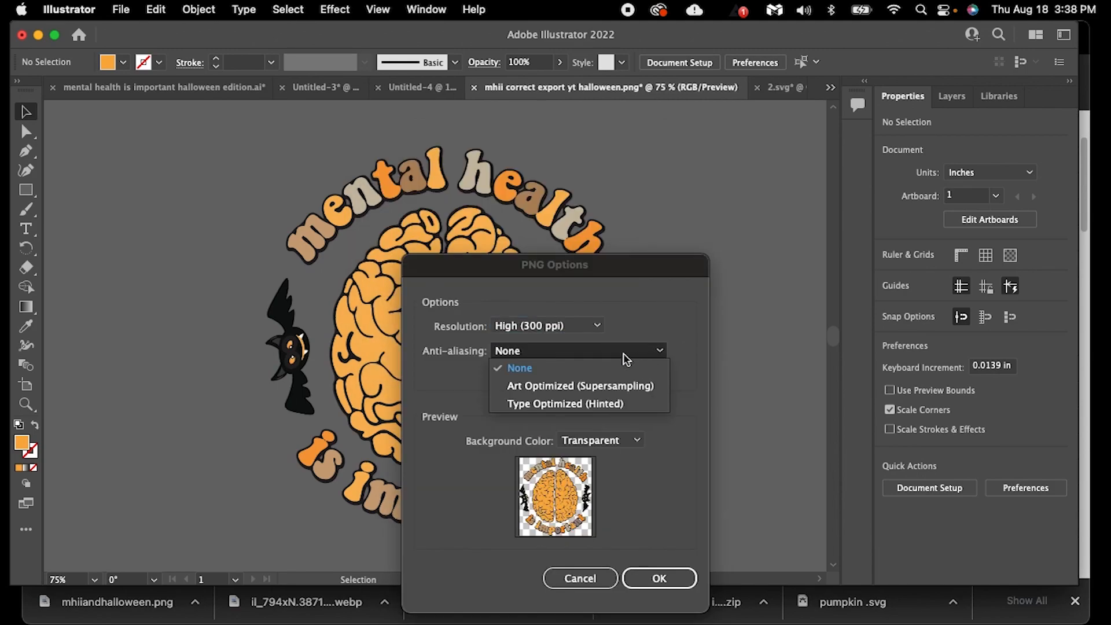
pyautogui.click(603, 391)
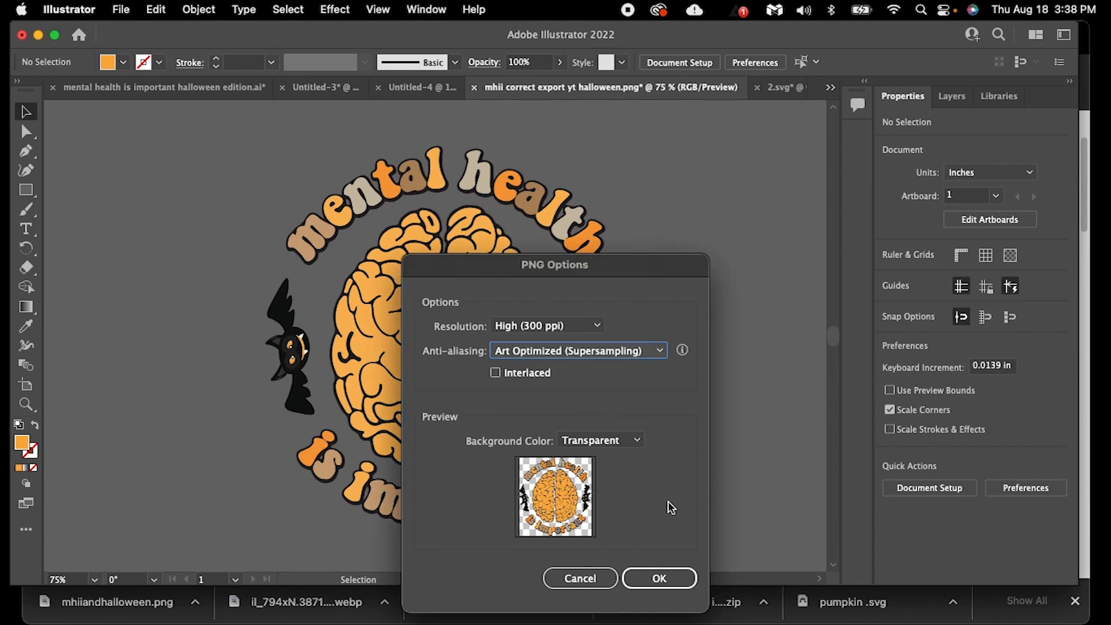
pyautogui.click(669, 578)
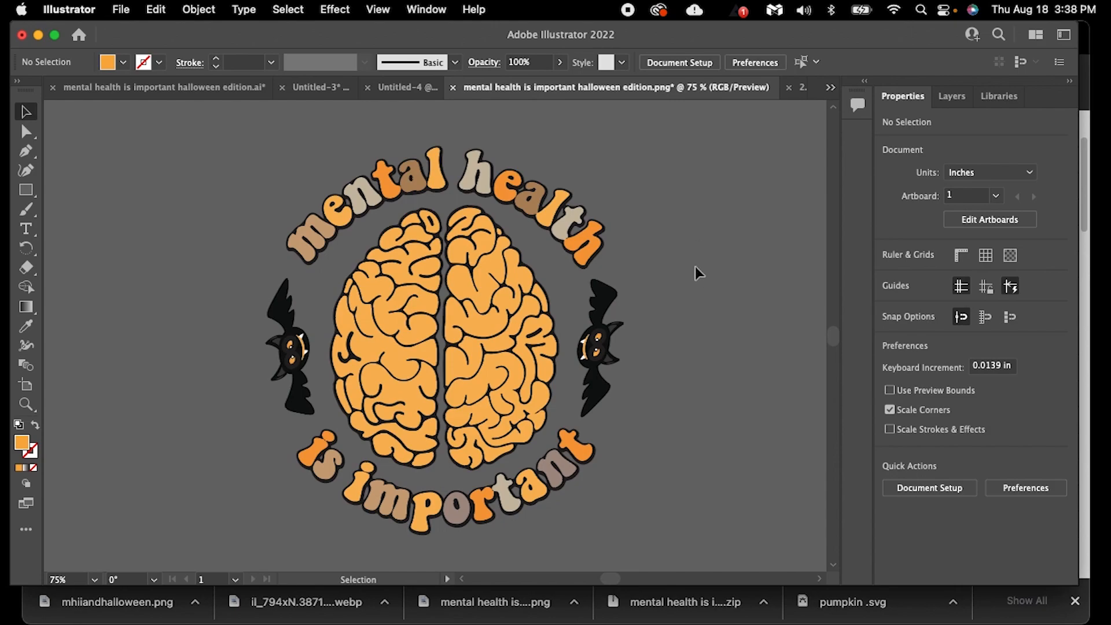
# Open the exported "mhii correct export yt halloween.png" from the Downloads folder.
pyautogui.click(123, 9)
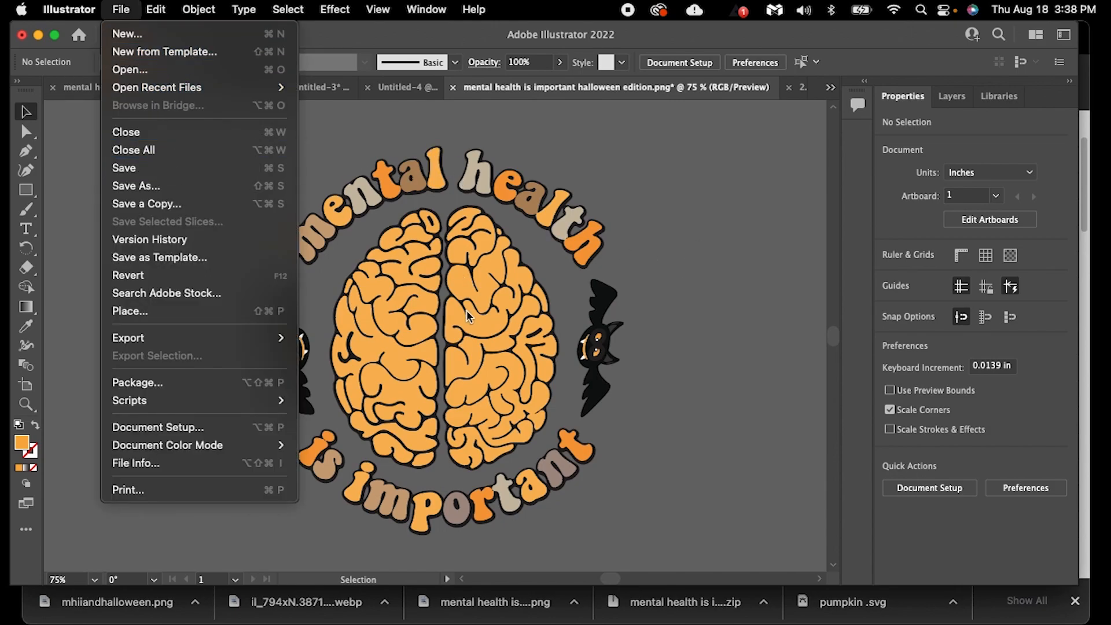
pyautogui.click(154, 70)
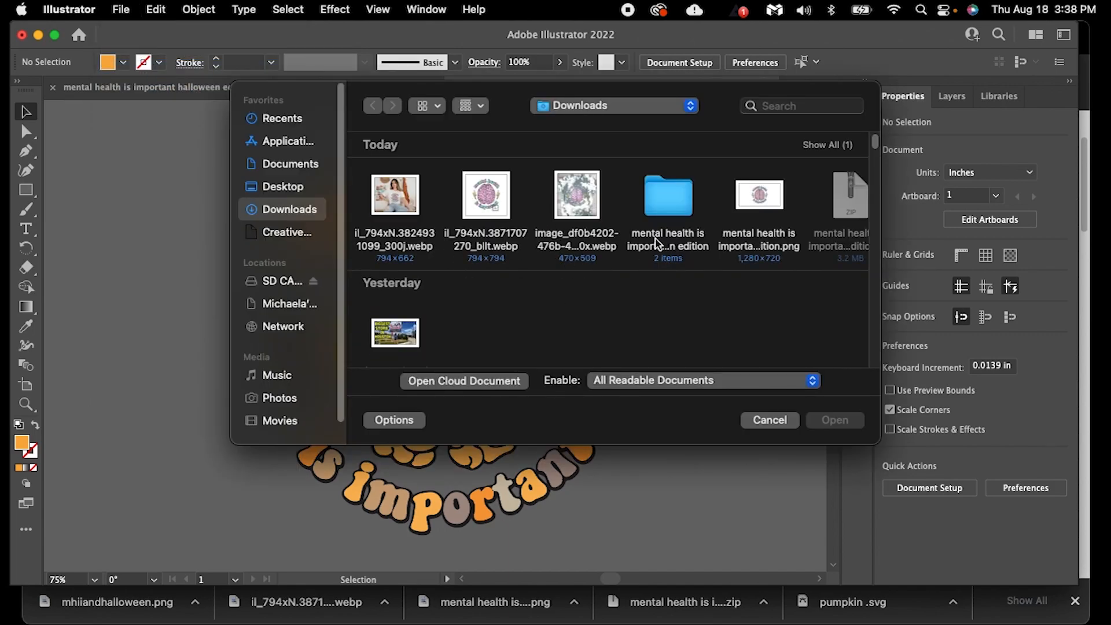
pyautogui.click(844, 145)
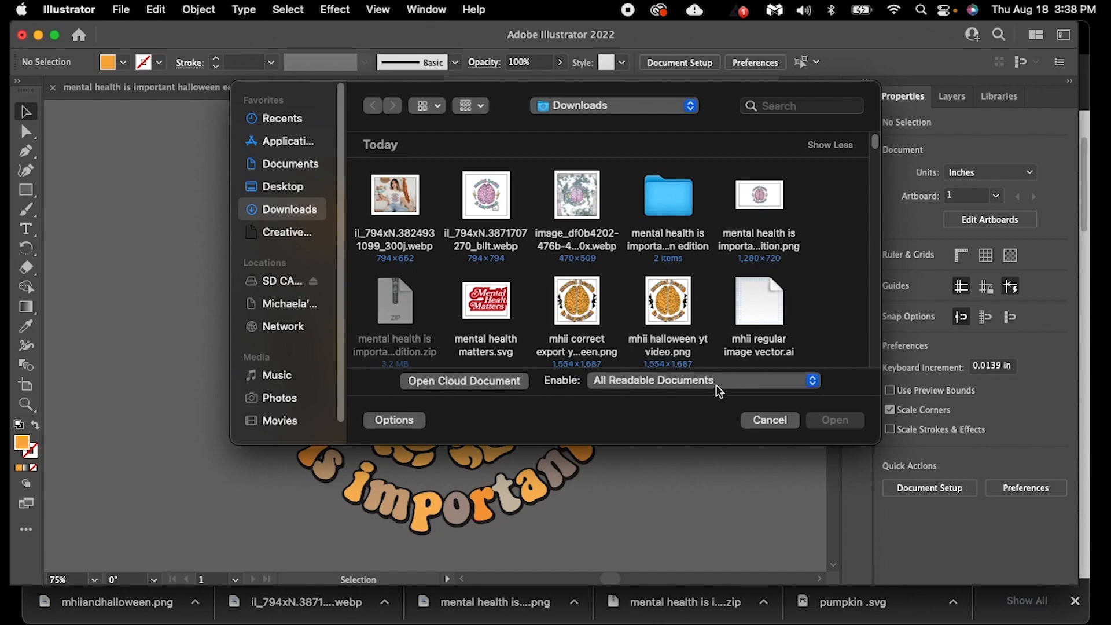
pyautogui.click(599, 347)
pyautogui.click(838, 422)
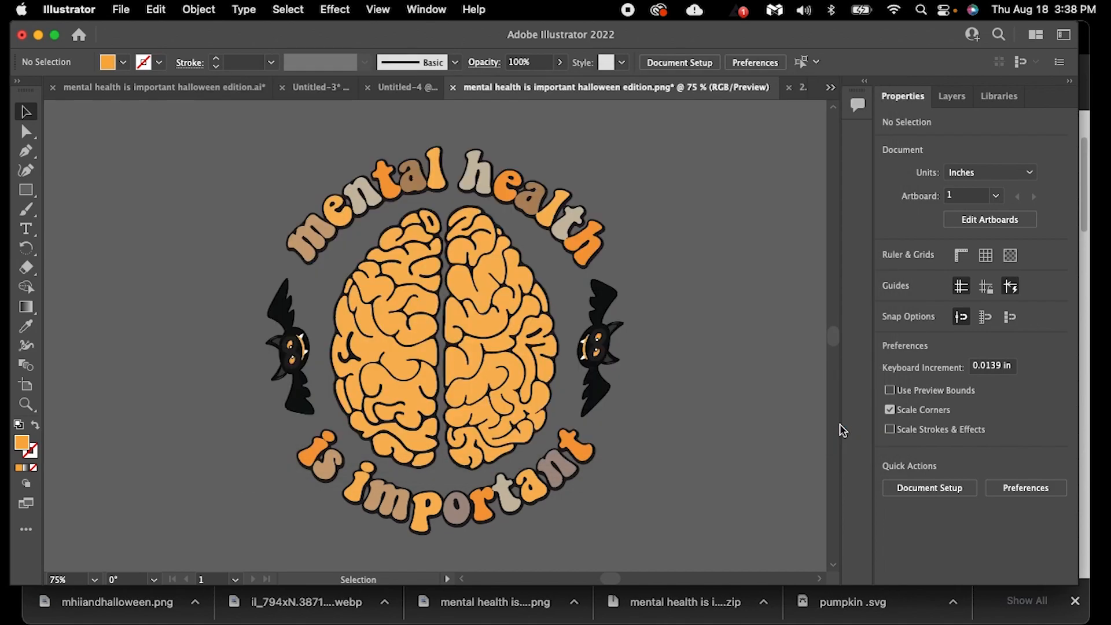
# Move the anti-aliased image off the white artboard onto the grey canvas beside it, and deselect it.
pyautogui.moveTo(636, 579); pyautogui.dragTo(625, 582)
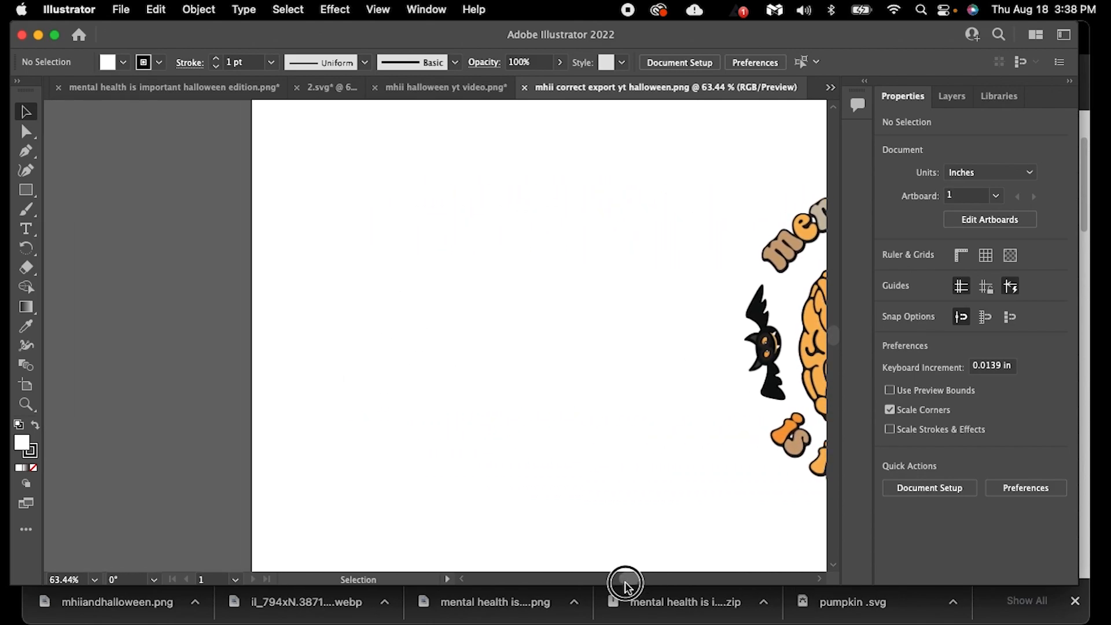
pyautogui.moveTo(790, 364); pyautogui.dragTo(107, 383)
pyautogui.click(615, 577)
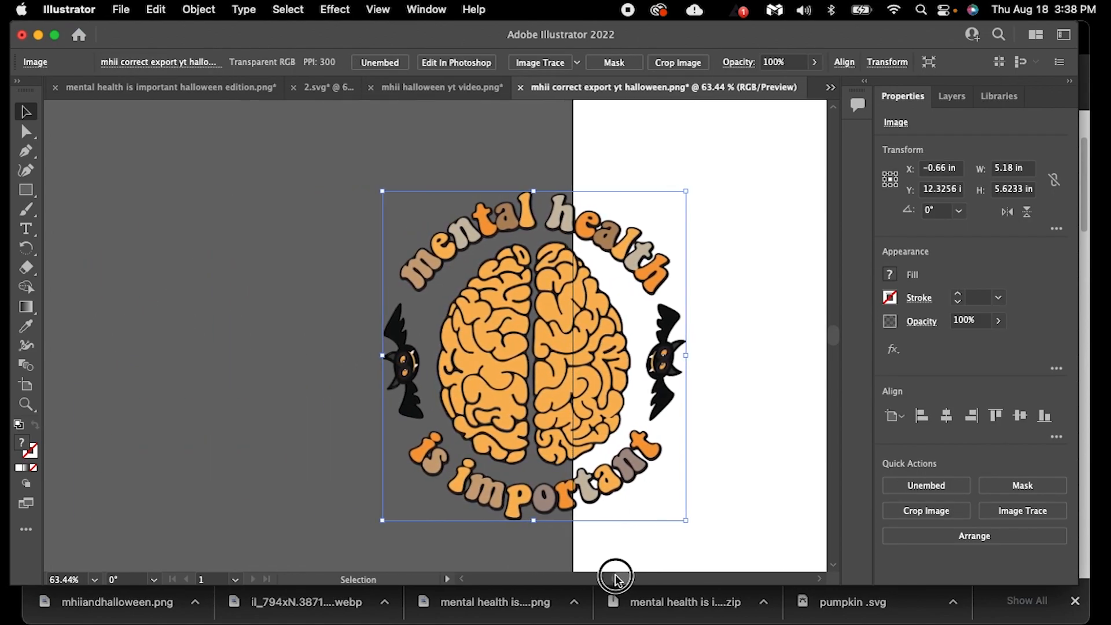
pyautogui.moveTo(475, 349); pyautogui.dragTo(314, 325)
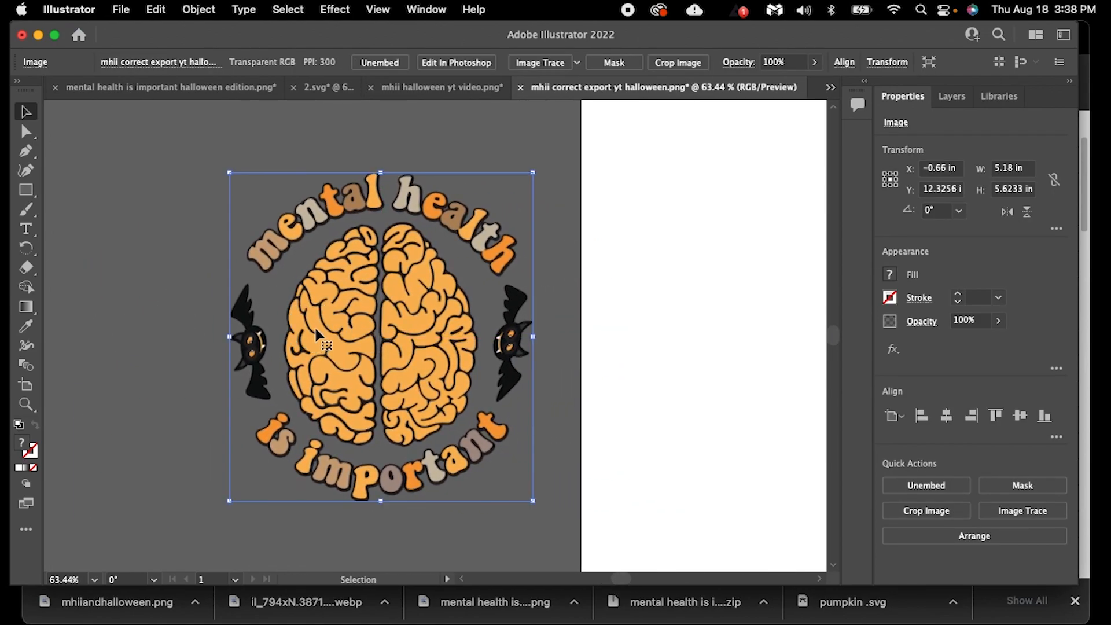
pyautogui.click(477, 116)
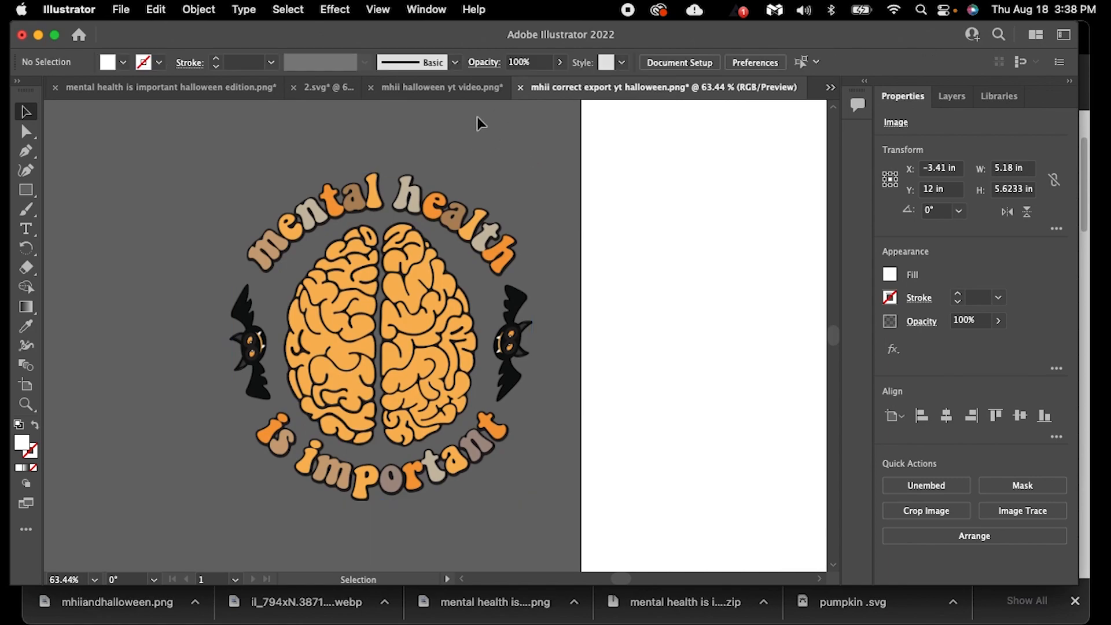
# Compare the design in "mhii halloween yt video.png" with the one in "mhii correct export yt halloween.png".
pyautogui.click(453, 94)
pyautogui.click(540, 306)
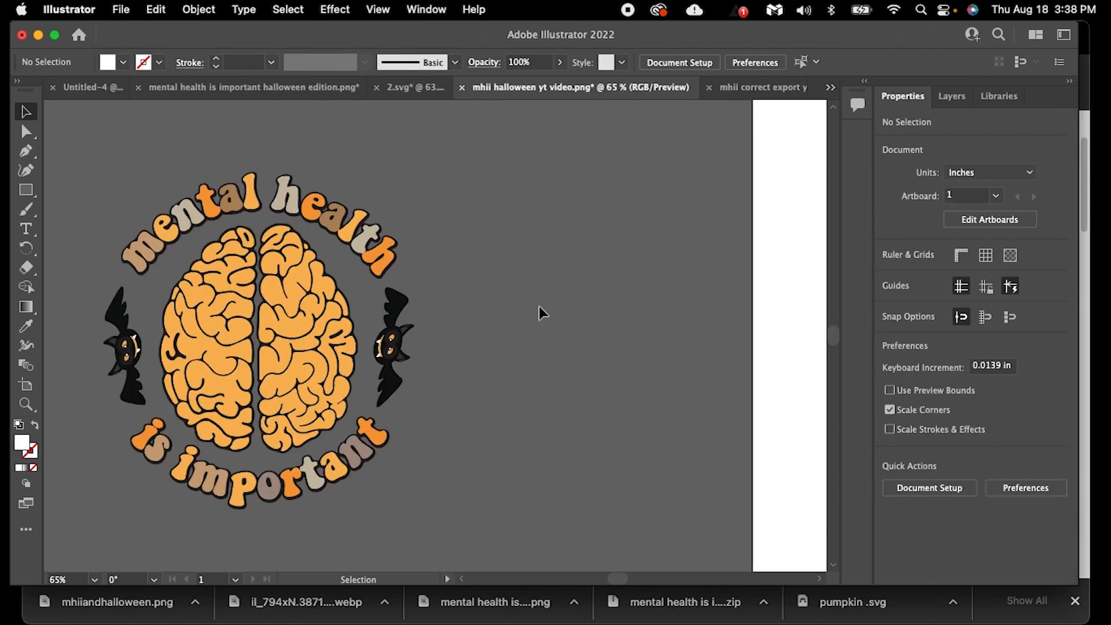
pyautogui.click(738, 92)
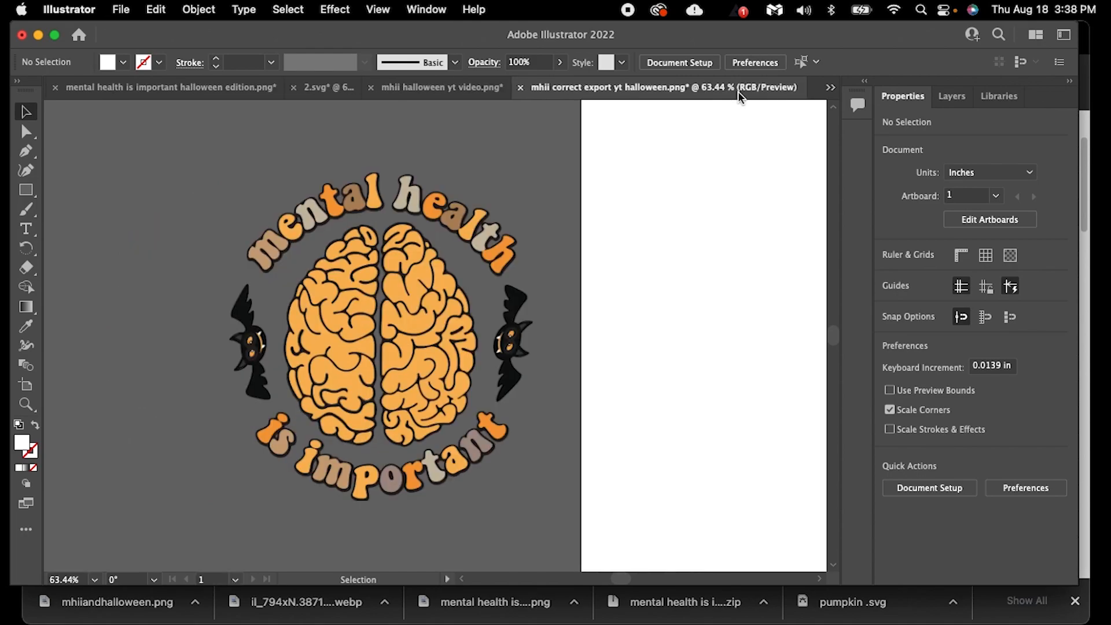
pyautogui.click(829, 87)
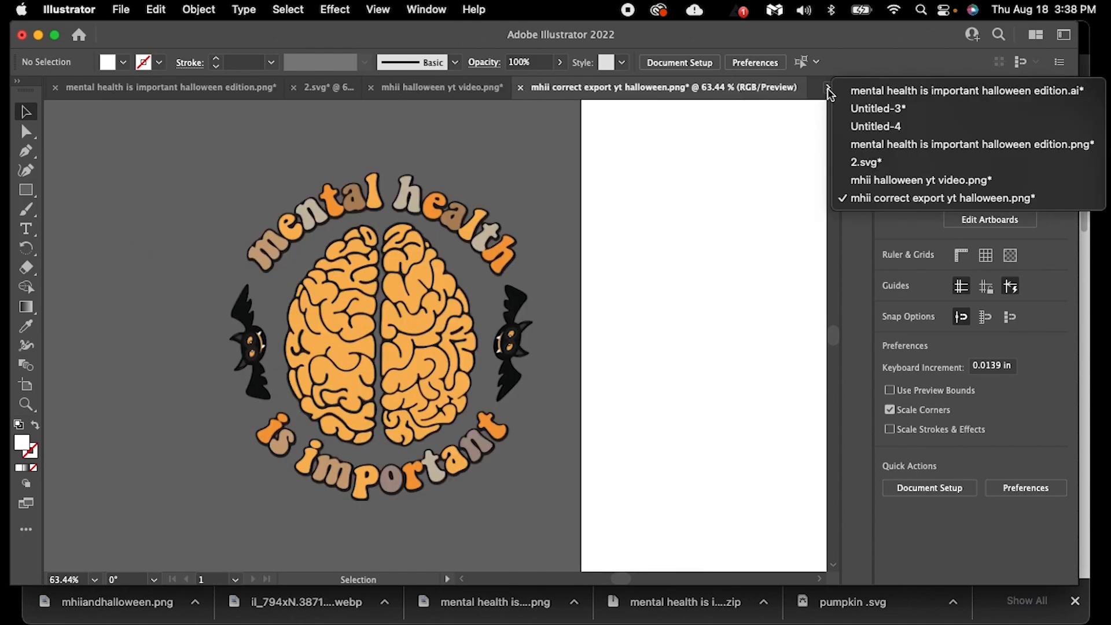
pyautogui.click(883, 179)
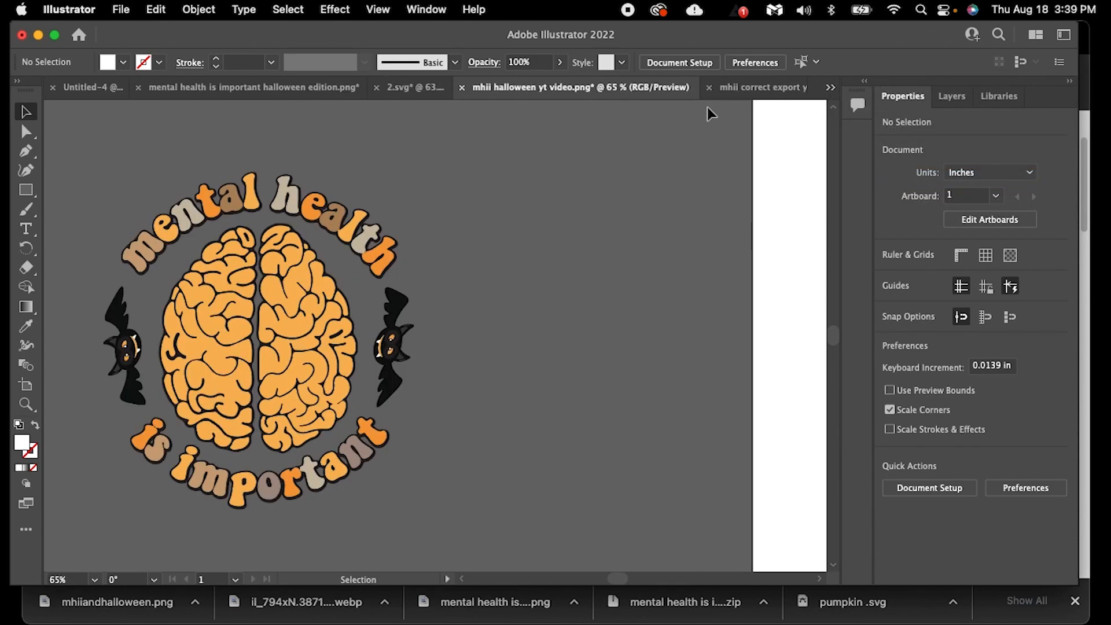
pyautogui.click(760, 87)
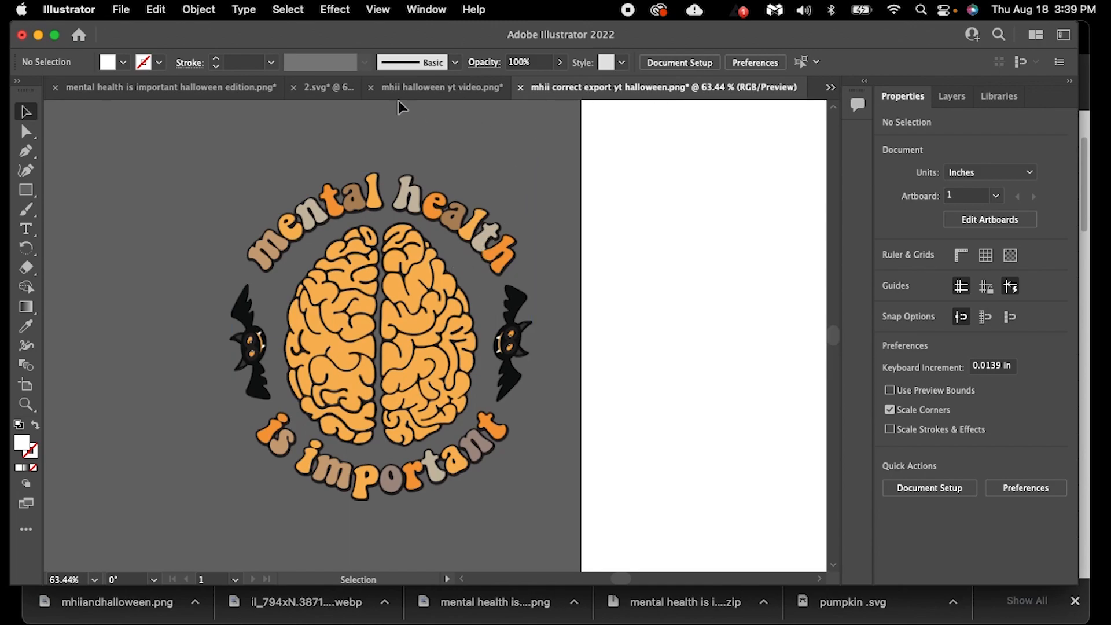
# Close "mhii halloween yt video.png" without saving and reopen the file from Downloads.
pyautogui.click(370, 87)
pyautogui.click(553, 341)
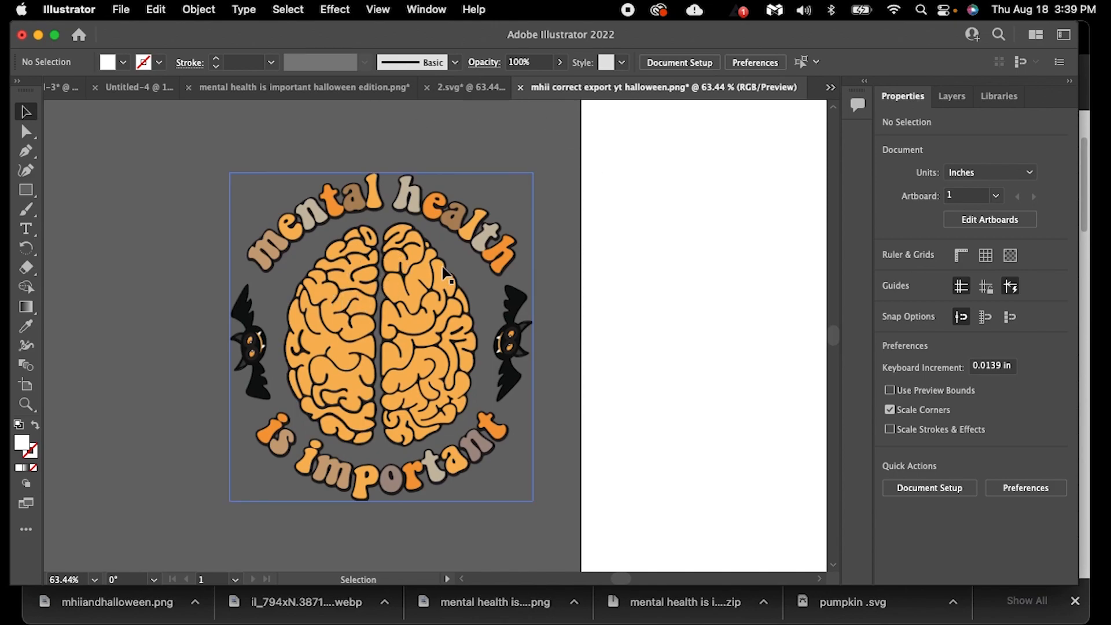
pyautogui.click(128, 10)
pyautogui.click(137, 66)
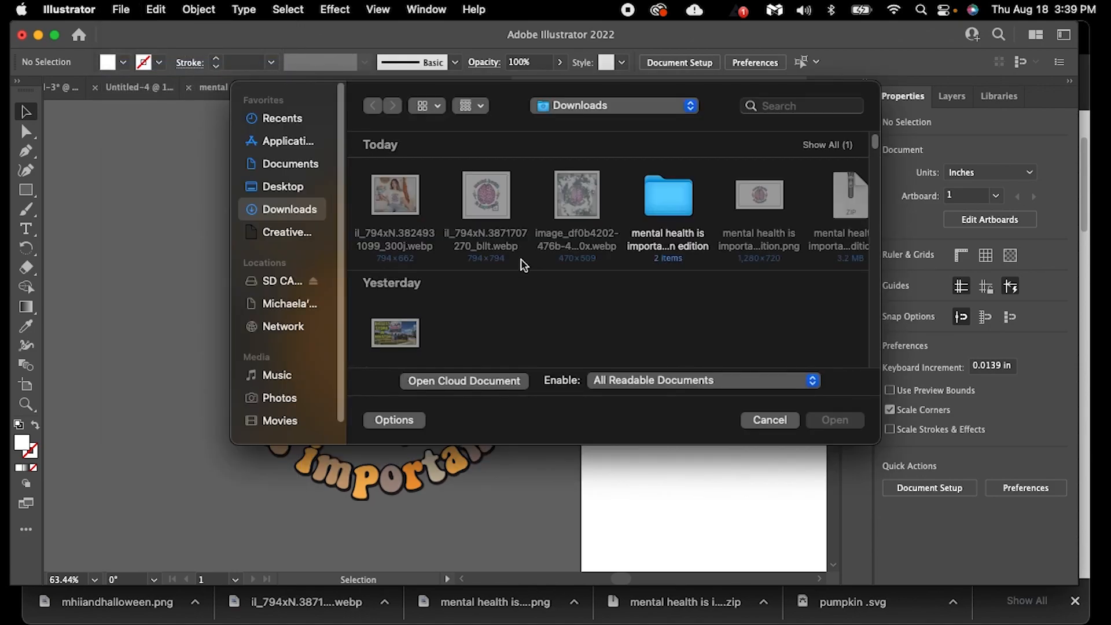
pyautogui.click(827, 145)
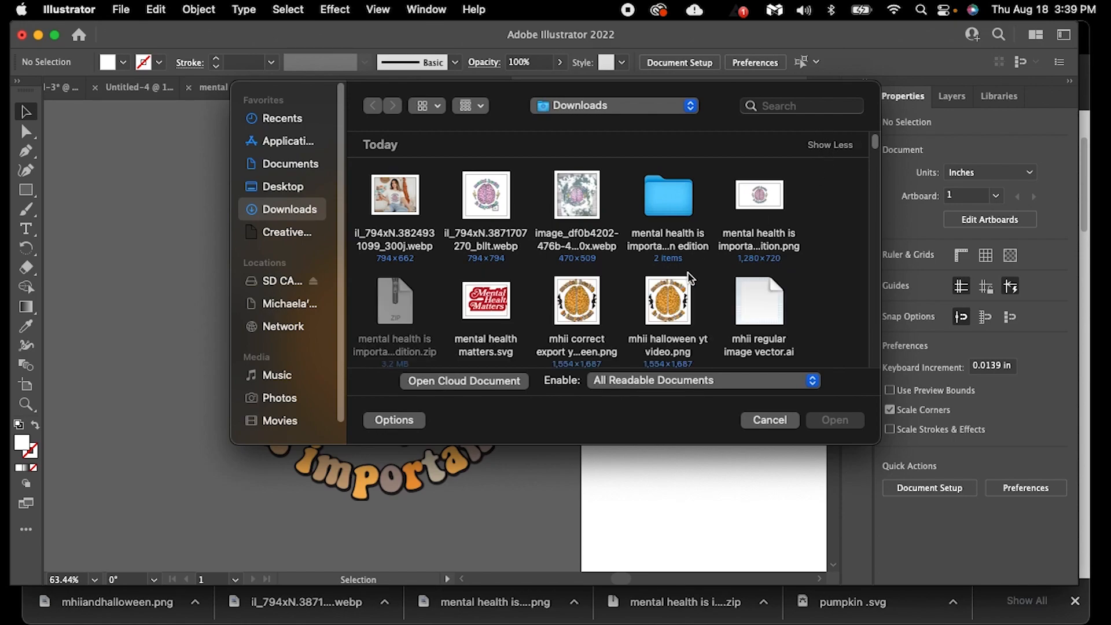
pyautogui.click(670, 302)
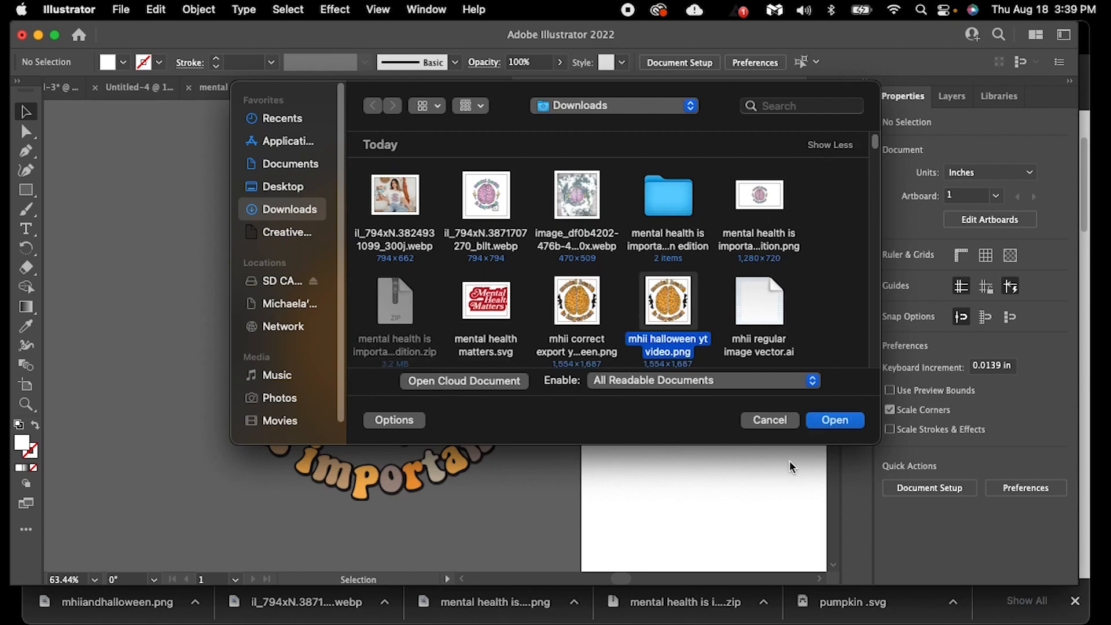
pyautogui.click(815, 422)
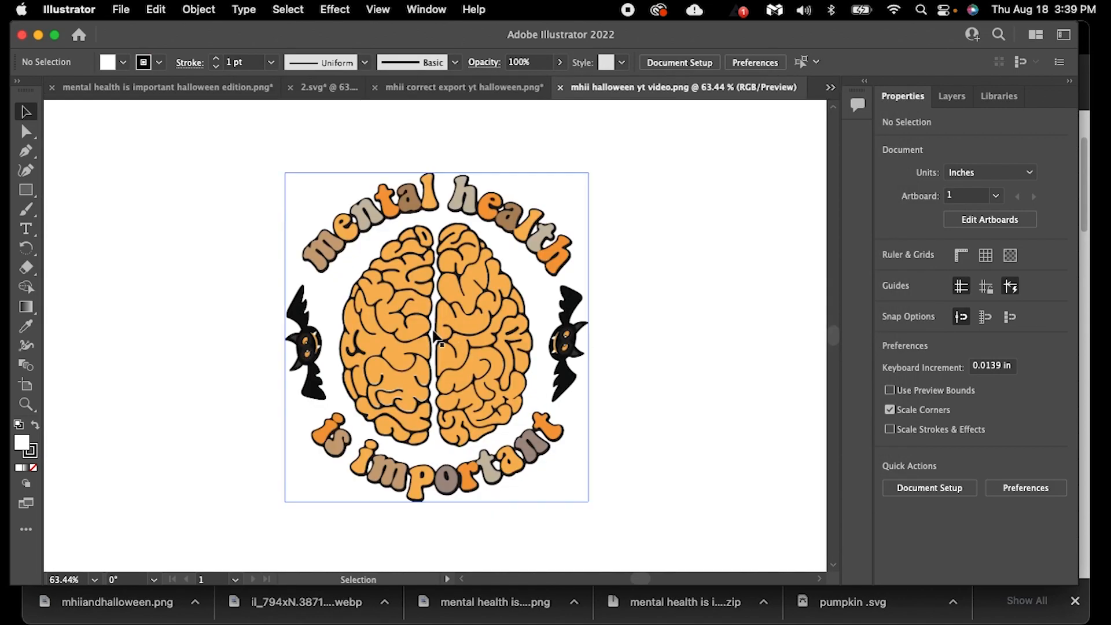
# Move the reopened export without anti-aliasing off the artboard onto the grey canvas.
pyautogui.moveTo(636, 573)
pyautogui.mouseDown()
pyautogui.moveTo(586, 574)
pyautogui.moveTo(625, 571)
pyautogui.mouseUp()
pyautogui.moveTo(769, 373); pyautogui.dragTo(71, 379)
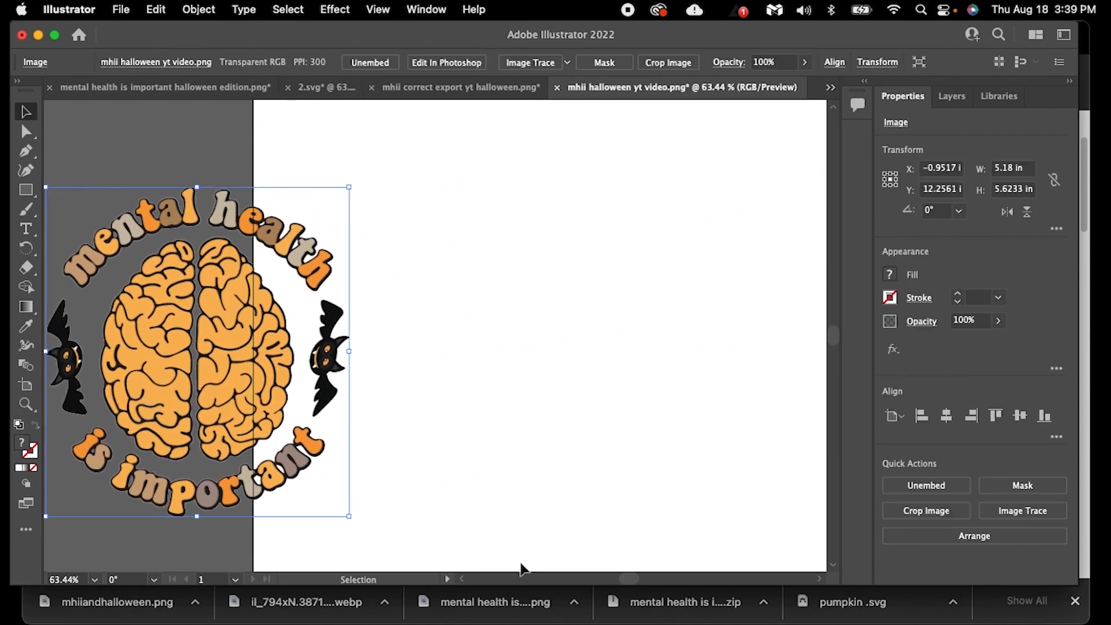
pyautogui.moveTo(626, 578); pyautogui.dragTo(618, 578)
pyautogui.moveTo(457, 395); pyautogui.dragTo(360, 387)
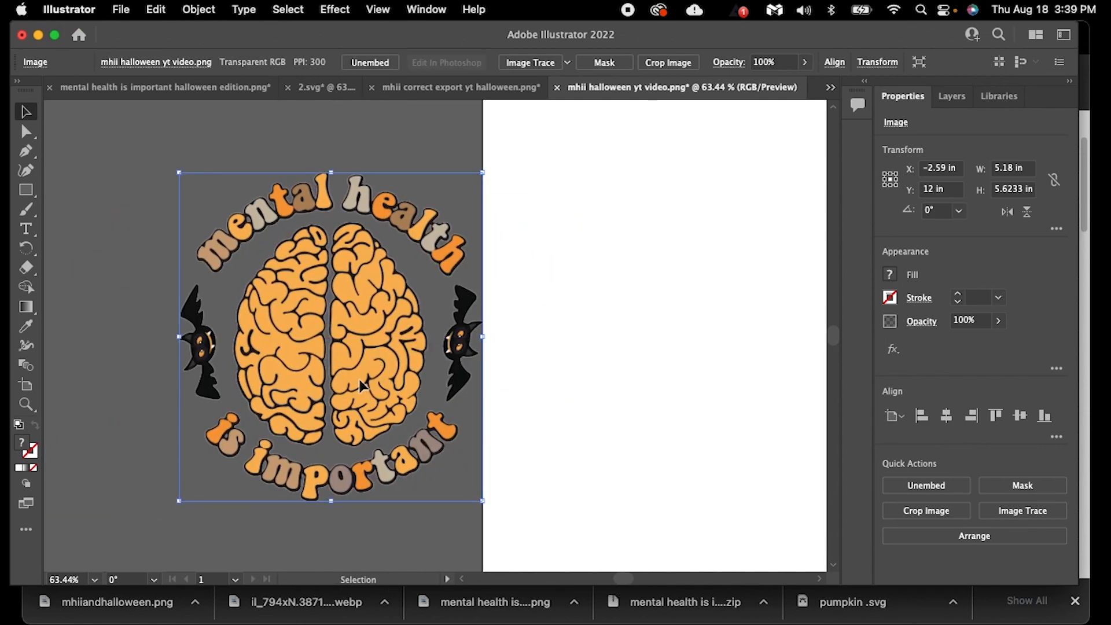
# Copy the first exported image into "mhii correct export yt halloween.png" and place it on the grey canvas beside the anti-aliased image.
pyautogui.click(479, 92)
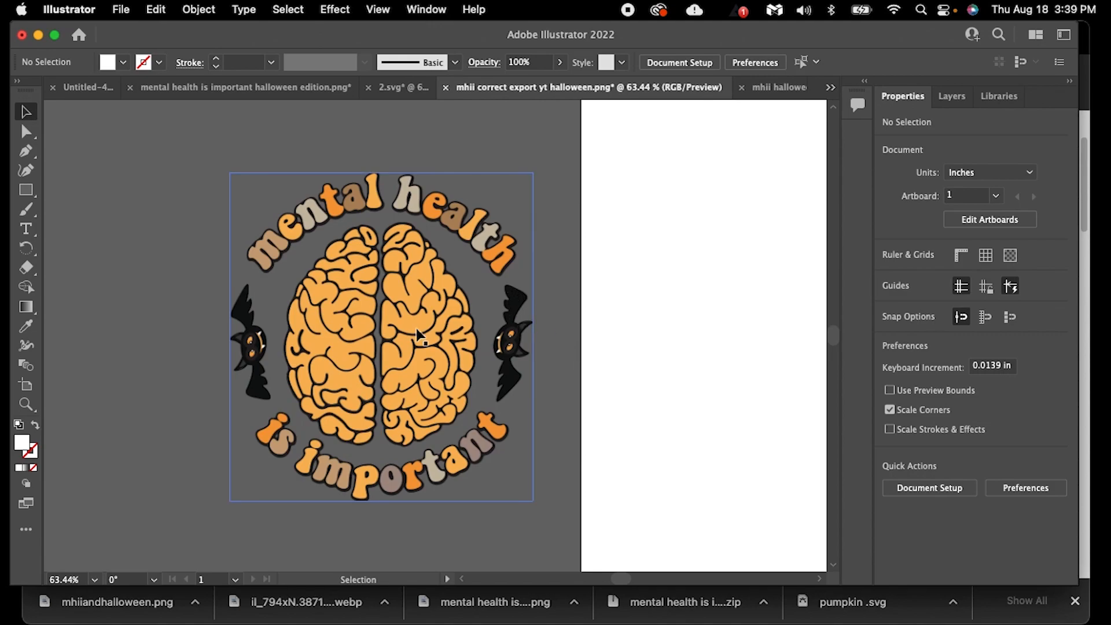
pyautogui.moveTo(620, 579); pyautogui.dragTo(616, 577)
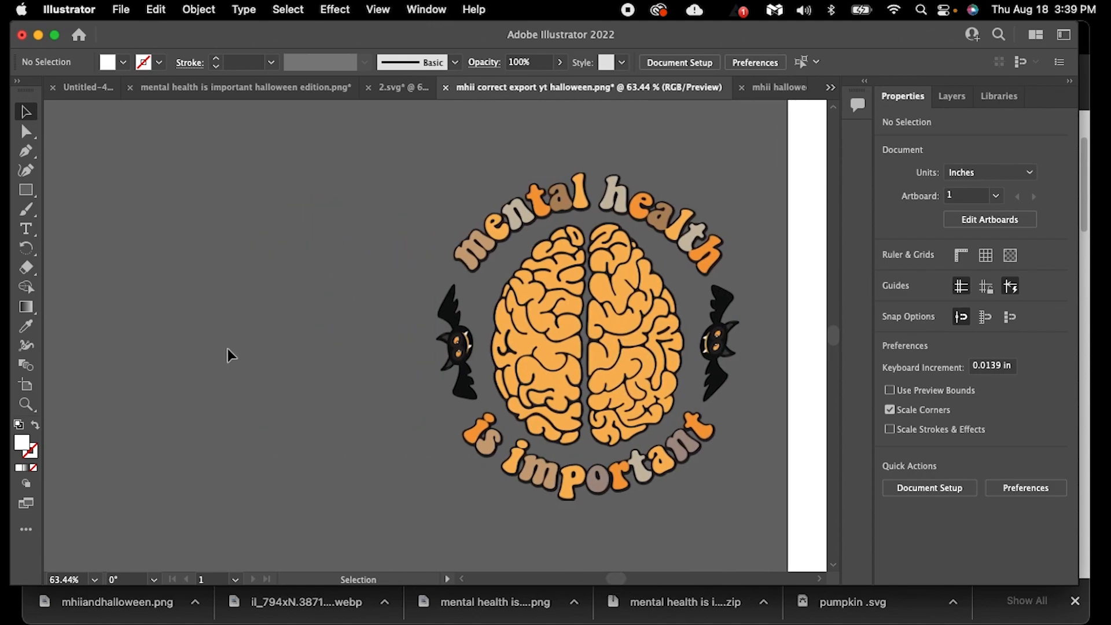
pyautogui.press('super+v')
pyautogui.moveTo(314, 302); pyautogui.dragTo(177, 299)
pyautogui.click(584, 301)
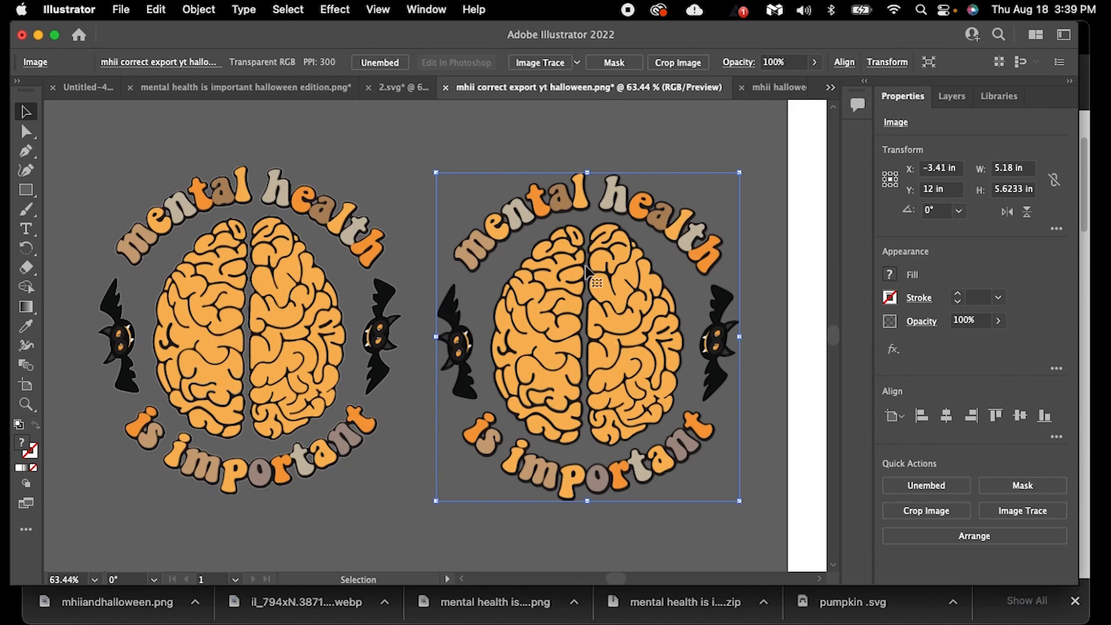
# Move the "mhii halloween yt video.png" image closer to the anti-aliased export on the grey canvas for comparison.
pyautogui.click(316, 330)
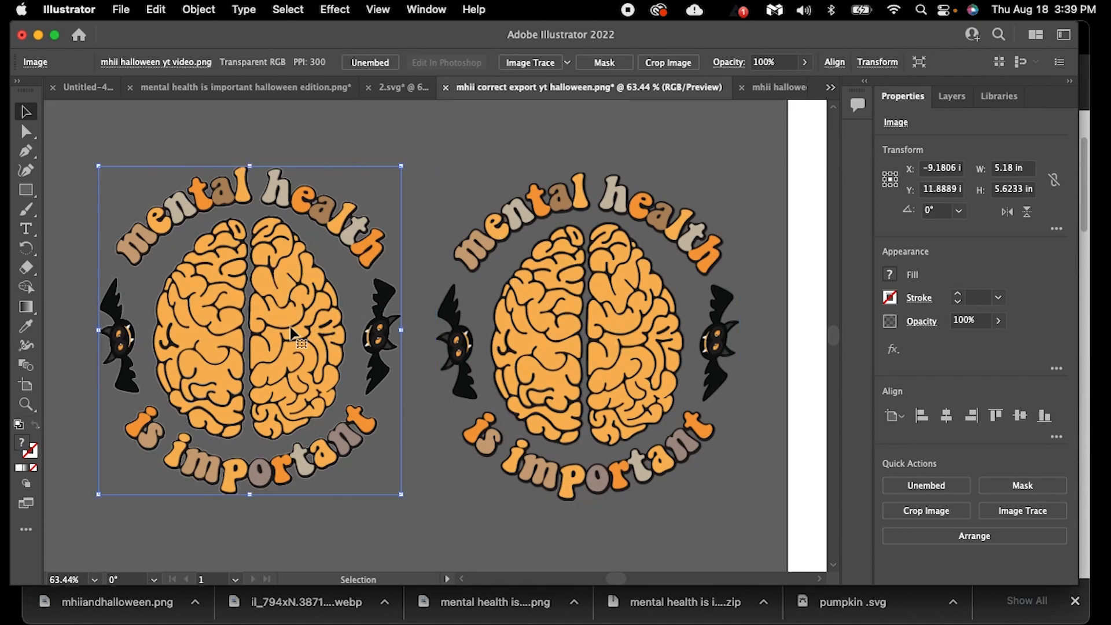
pyautogui.click(558, 321)
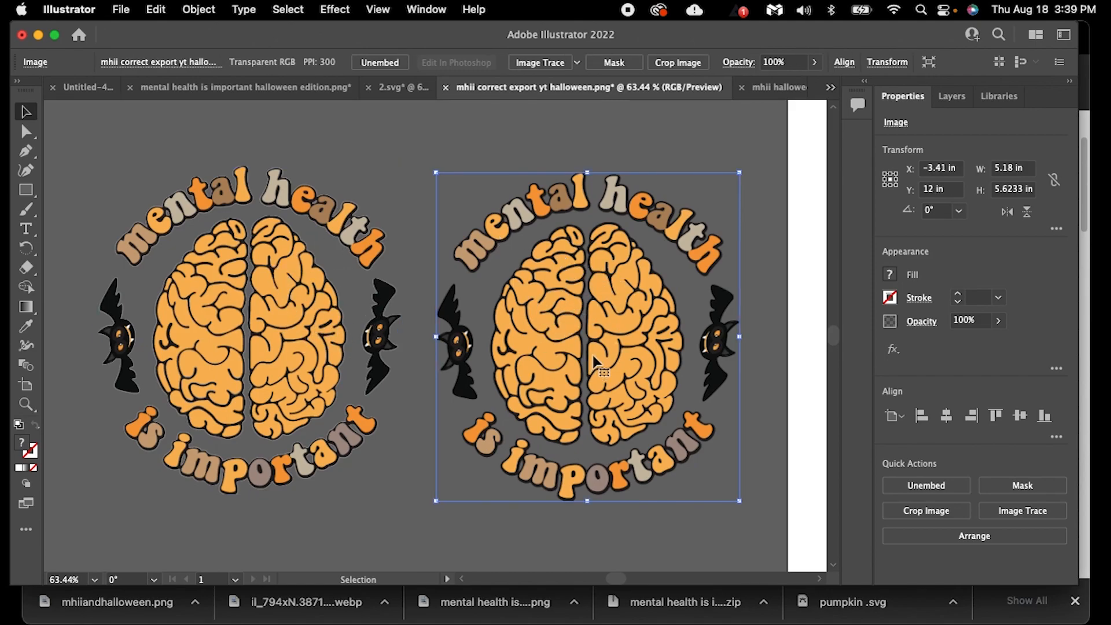
pyautogui.moveTo(382, 340); pyautogui.dragTo(407, 355)
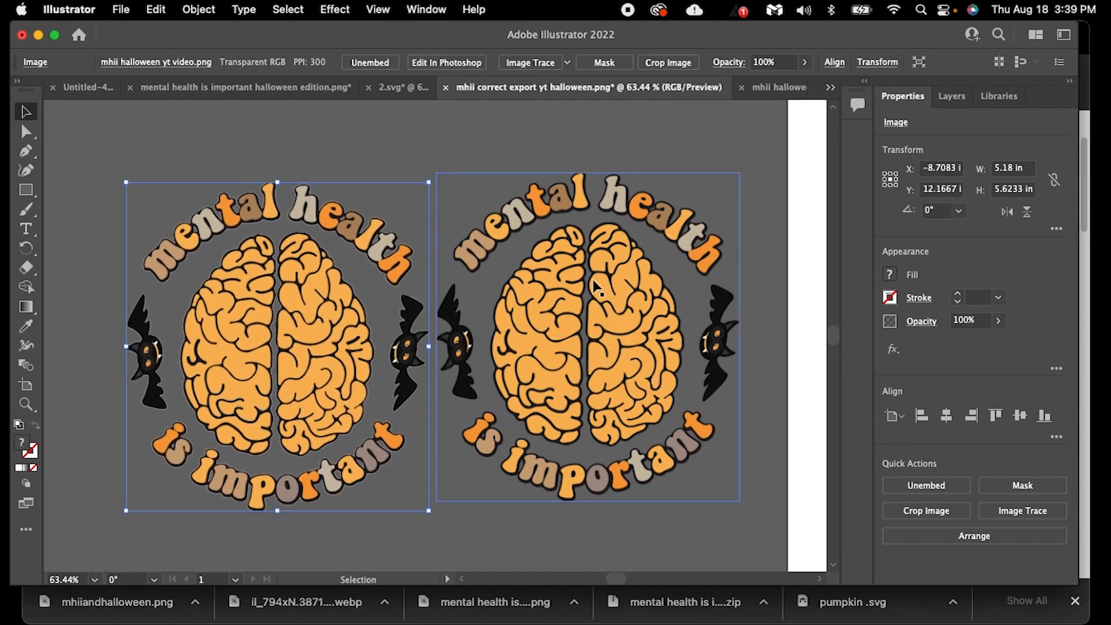
pyautogui.click(609, 314)
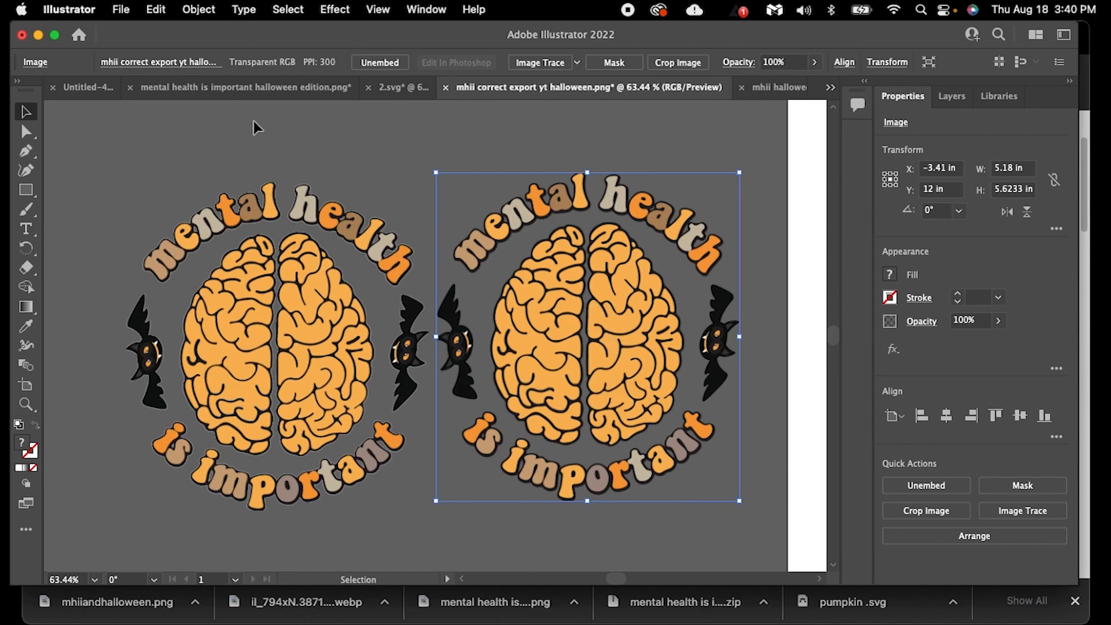
# Go through the open documents to Untitled-3 and compare the pink original brain design with the Halloween version.
pyautogui.click(258, 92)
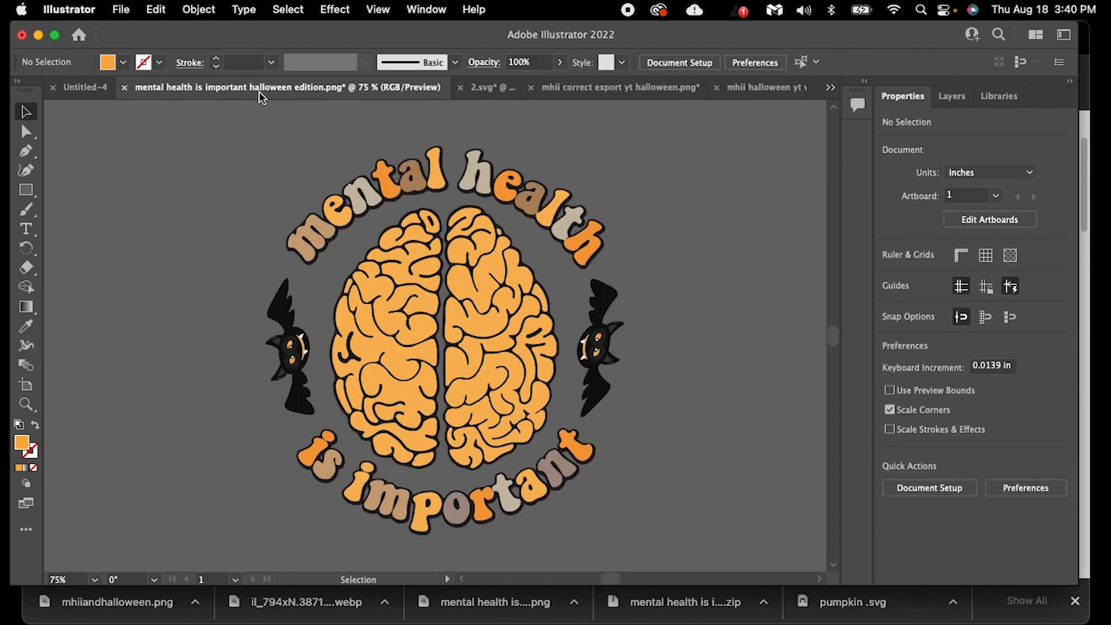
pyautogui.click(71, 91)
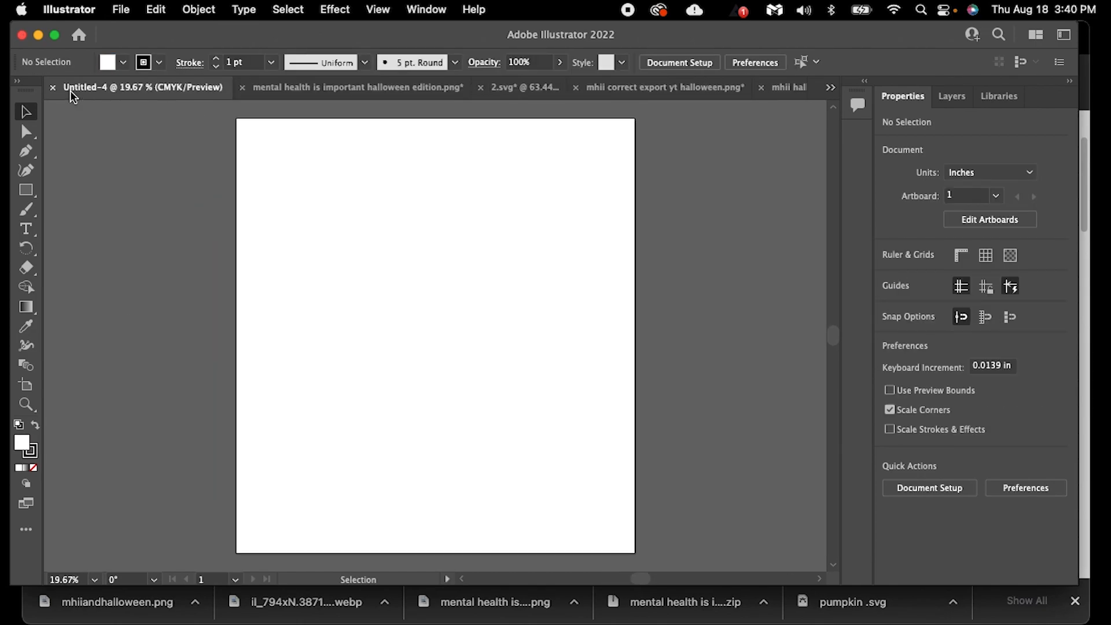
pyautogui.click(833, 89)
pyautogui.click(868, 93)
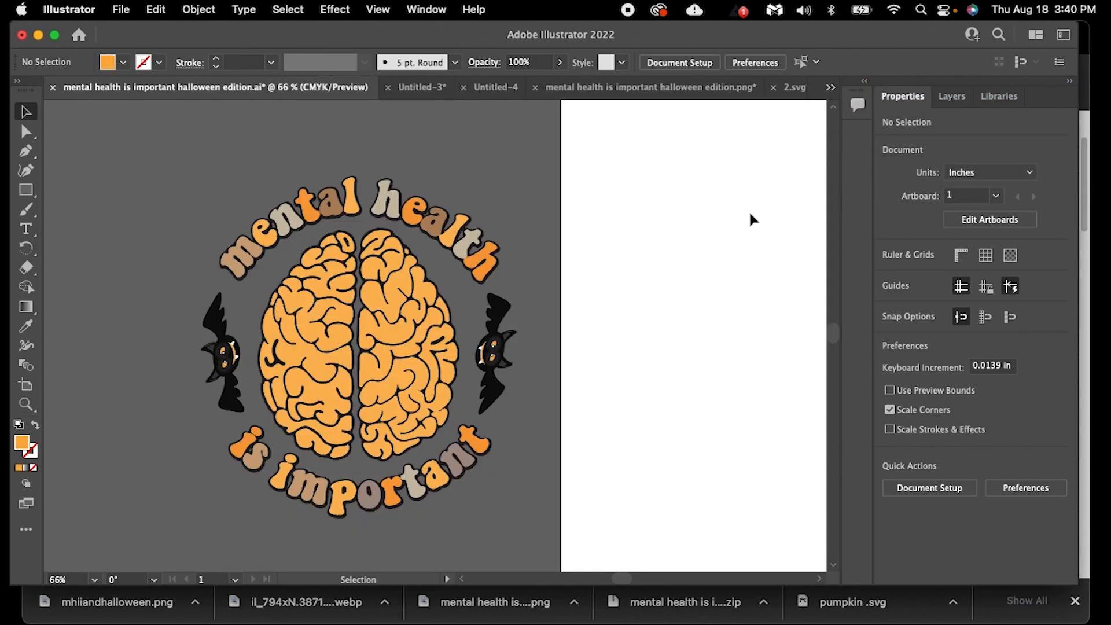
pyautogui.click(830, 88)
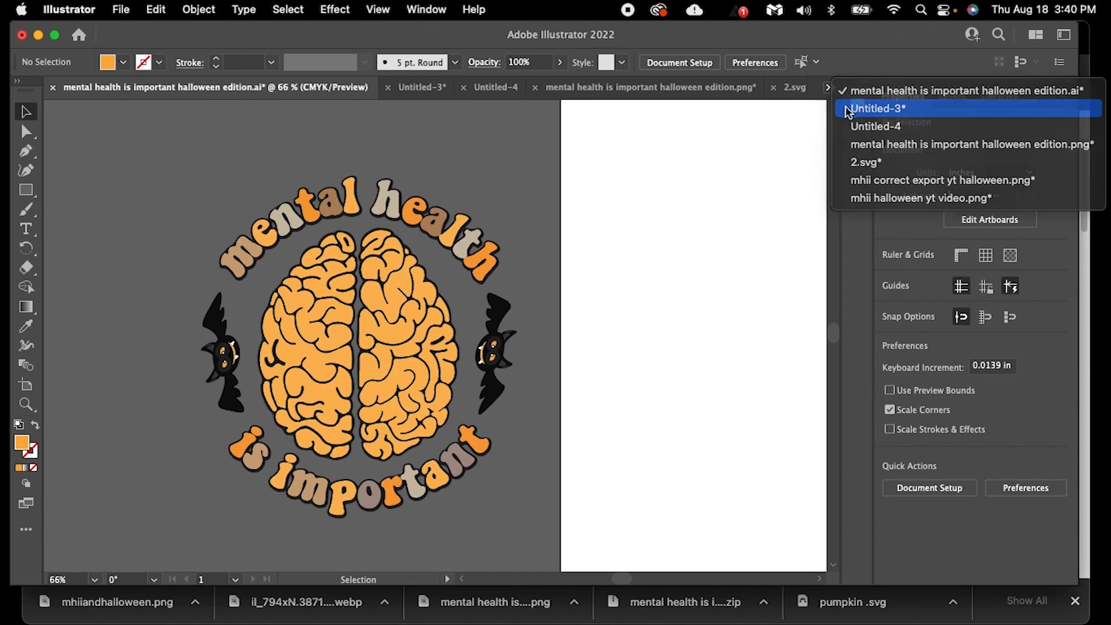
pyautogui.click(846, 108)
pyautogui.moveTo(644, 577); pyautogui.dragTo(638, 579)
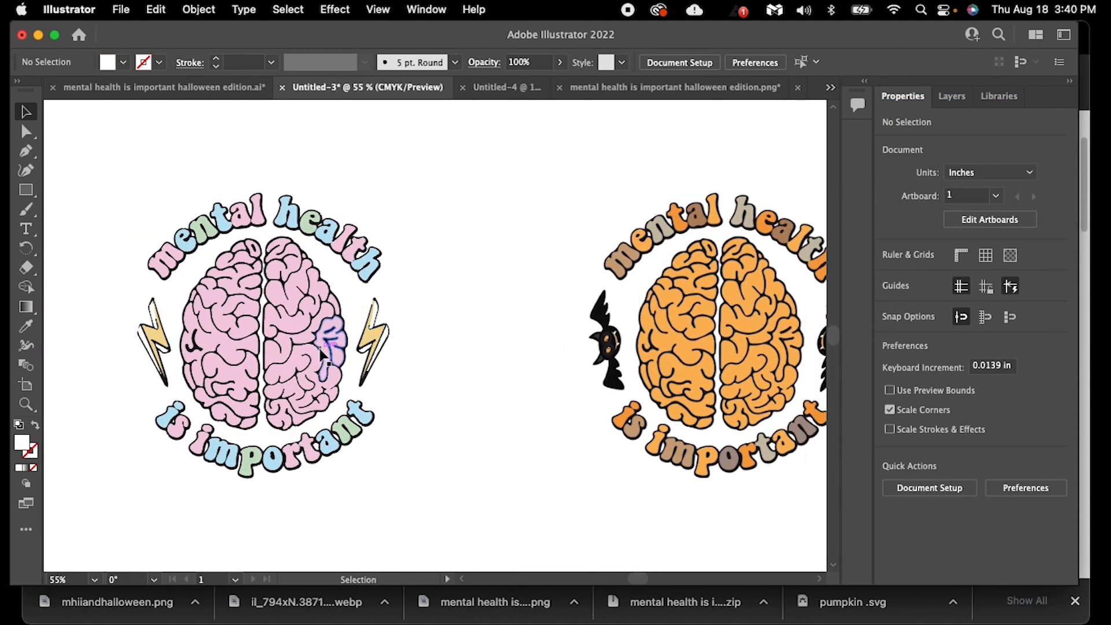
pyautogui.click(636, 580)
pyautogui.moveTo(636, 580); pyautogui.dragTo(639, 579)
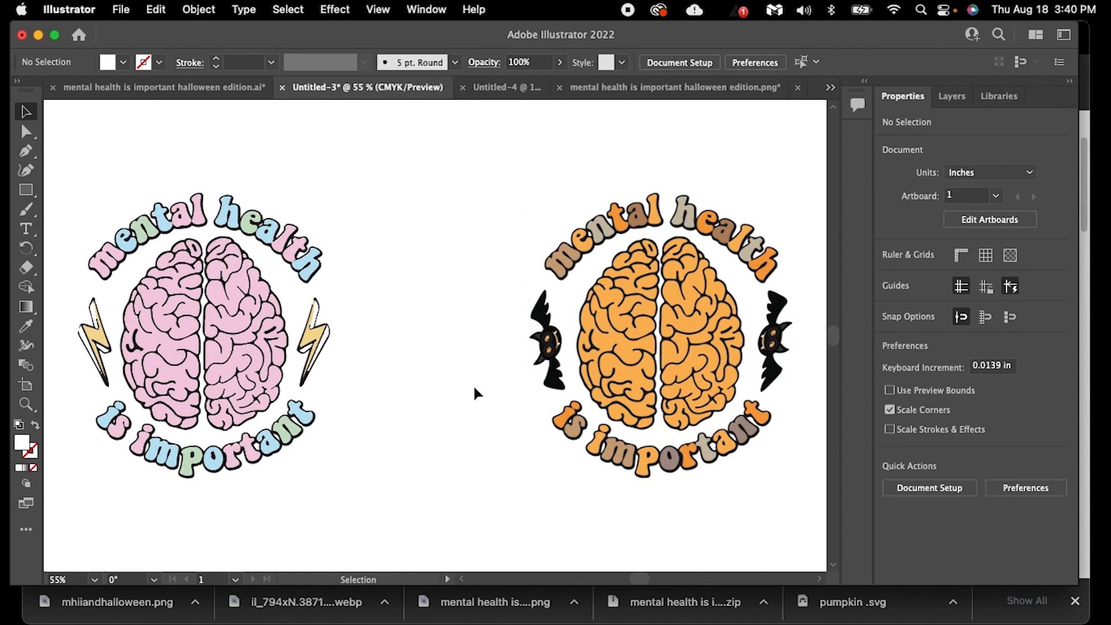
# View the finished Halloween design in "mental health is important halloween edition.png".
pyautogui.click(701, 85)
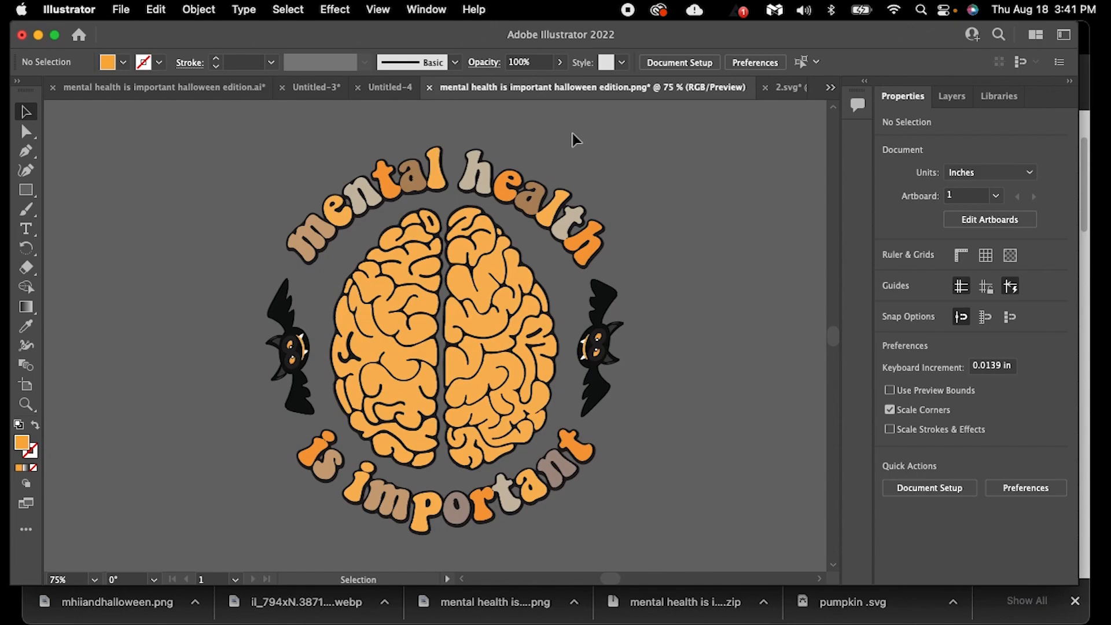
pyautogui.click(627, 10)
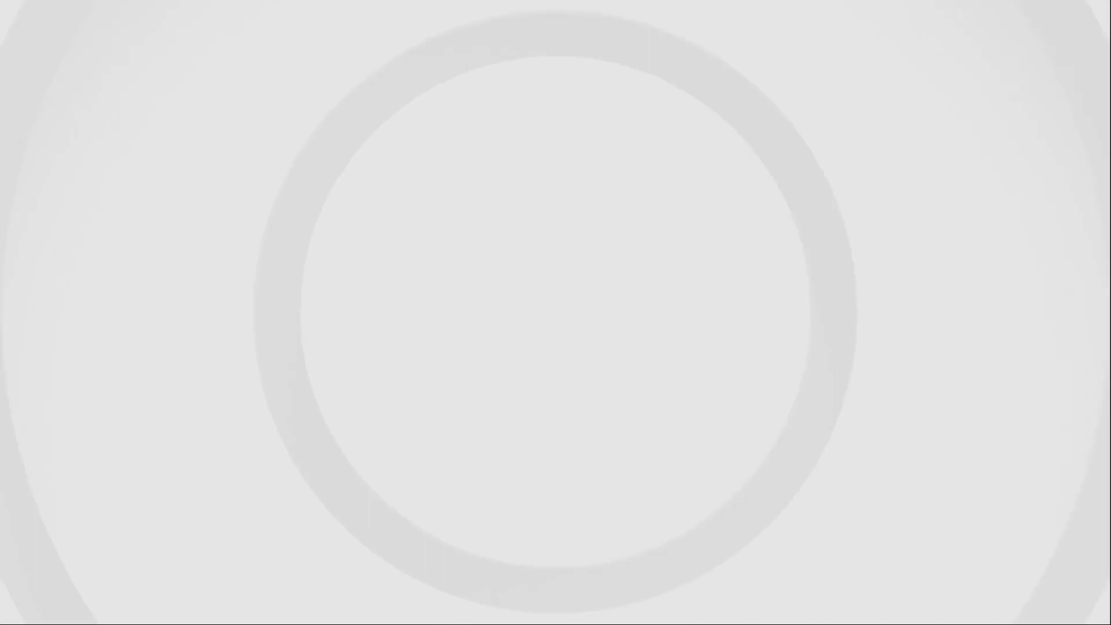